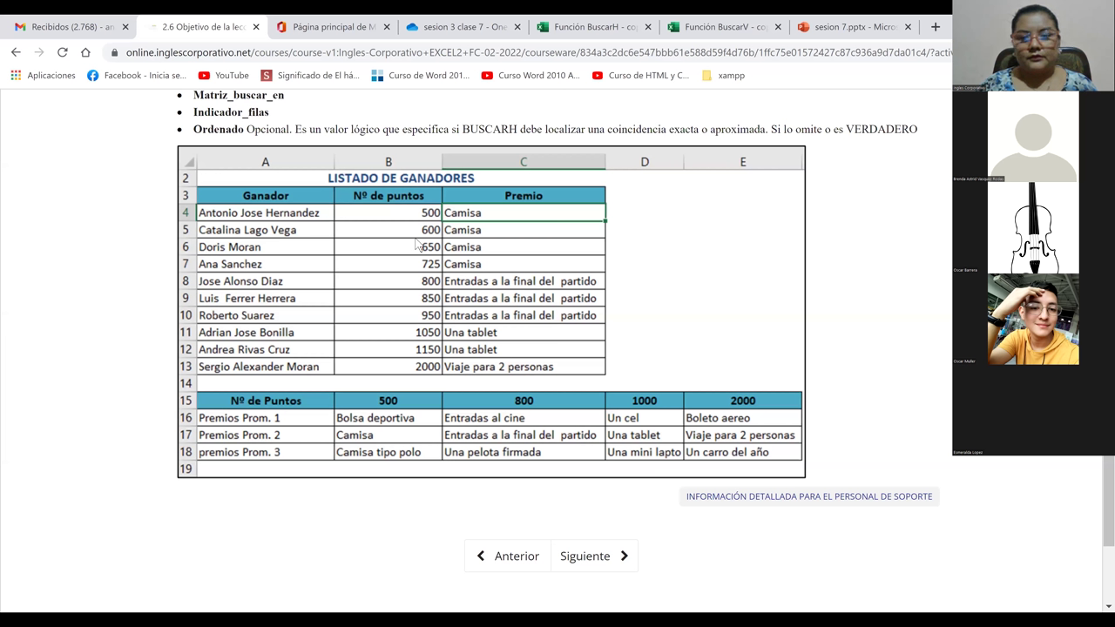
# Step: Open the course lesson 2.7 Función BuscarH to view its video
pyautogui.scroll(4, 416, 245)
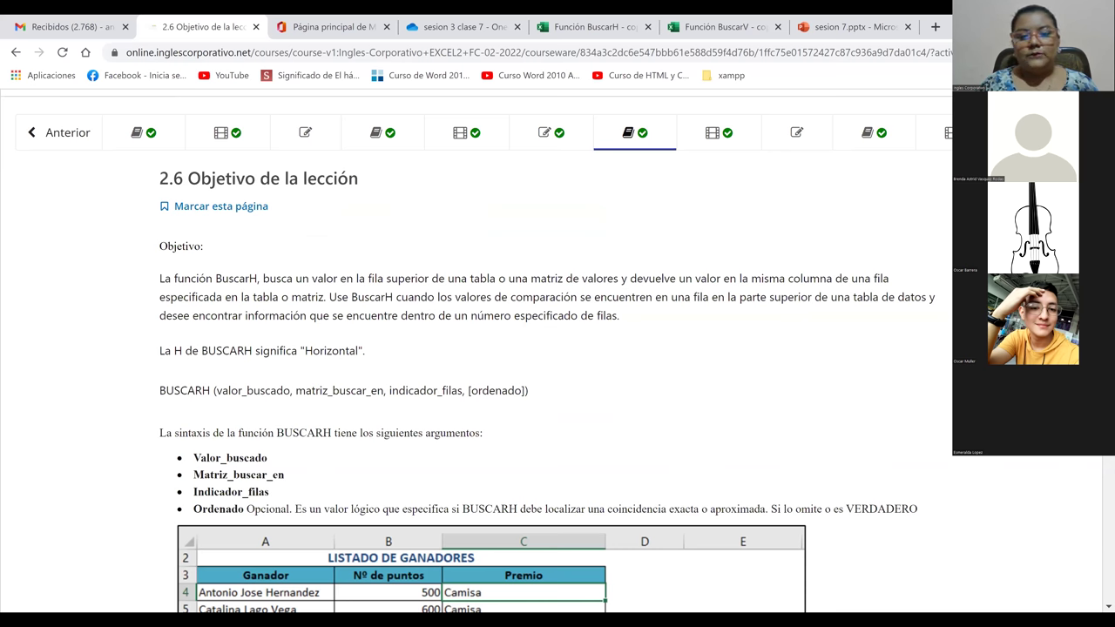
pyautogui.click(719, 132)
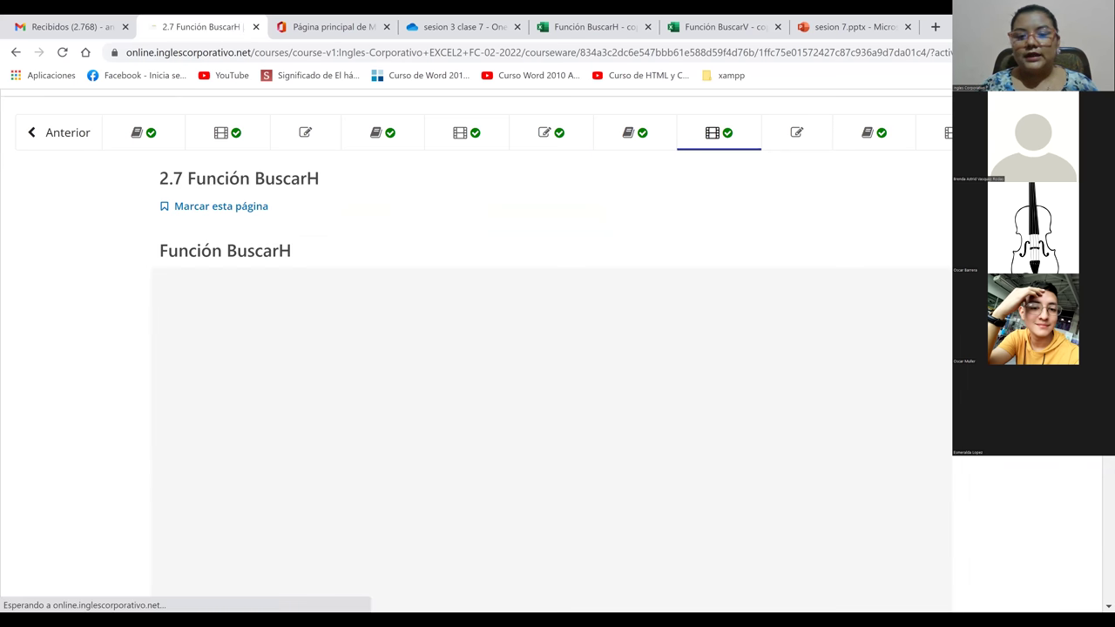
pyautogui.scroll(-1, 552, 348)
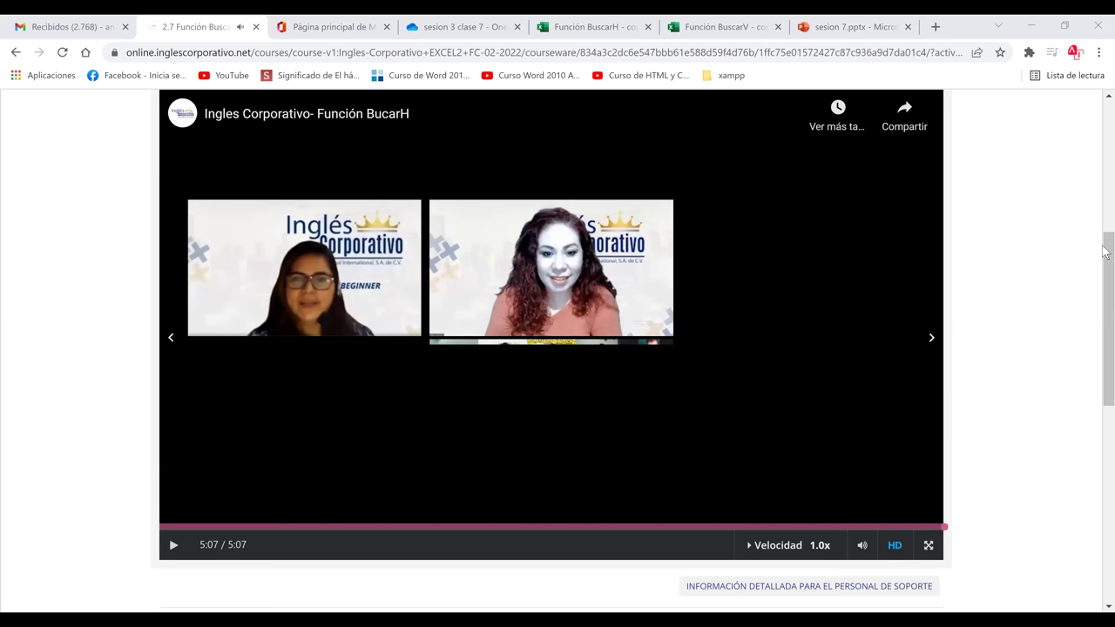
# Step: Open 2.8 Laboratorio 3 and review its quiz questions about the Índice function
pyautogui.scroll(1, 1106, 257)
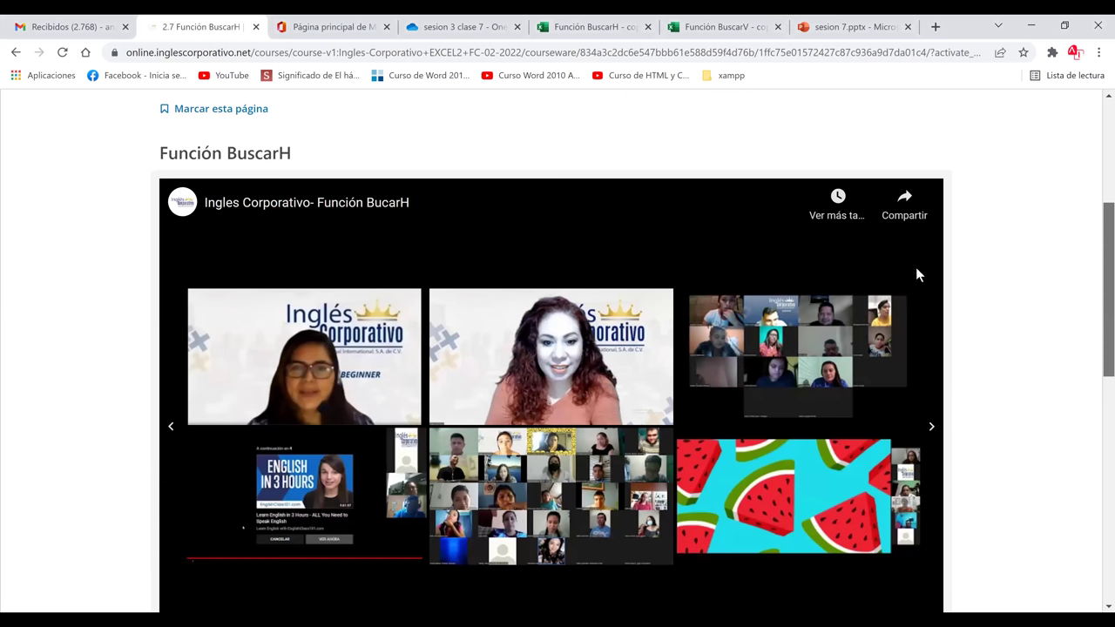
pyautogui.scroll(2, 810, 224)
pyautogui.click(810, 224)
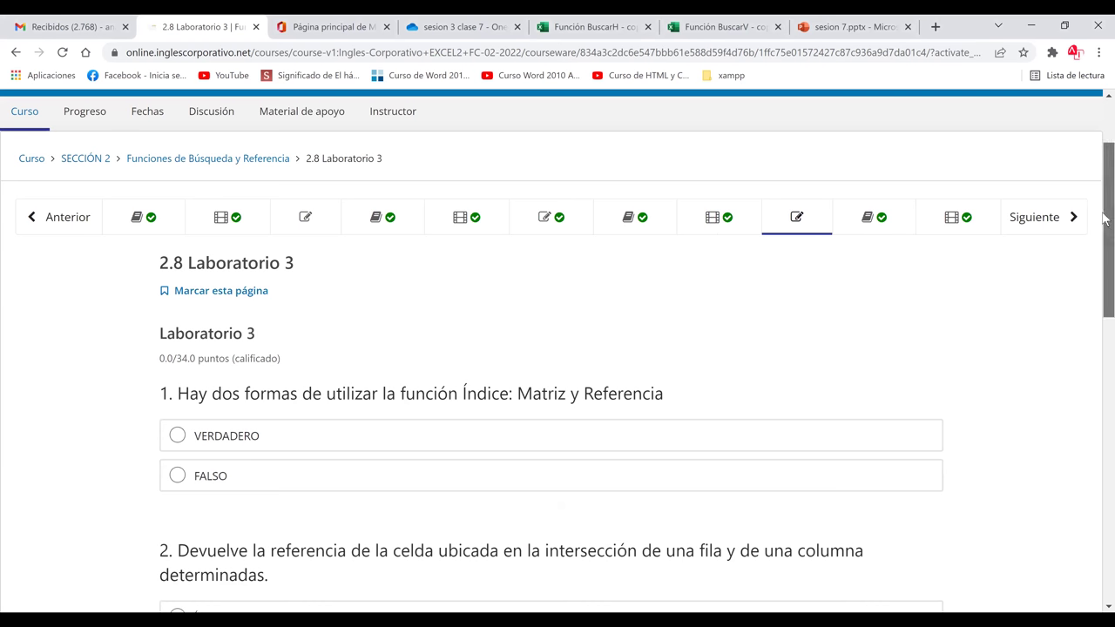
pyautogui.scroll(-2, 1099, 272)
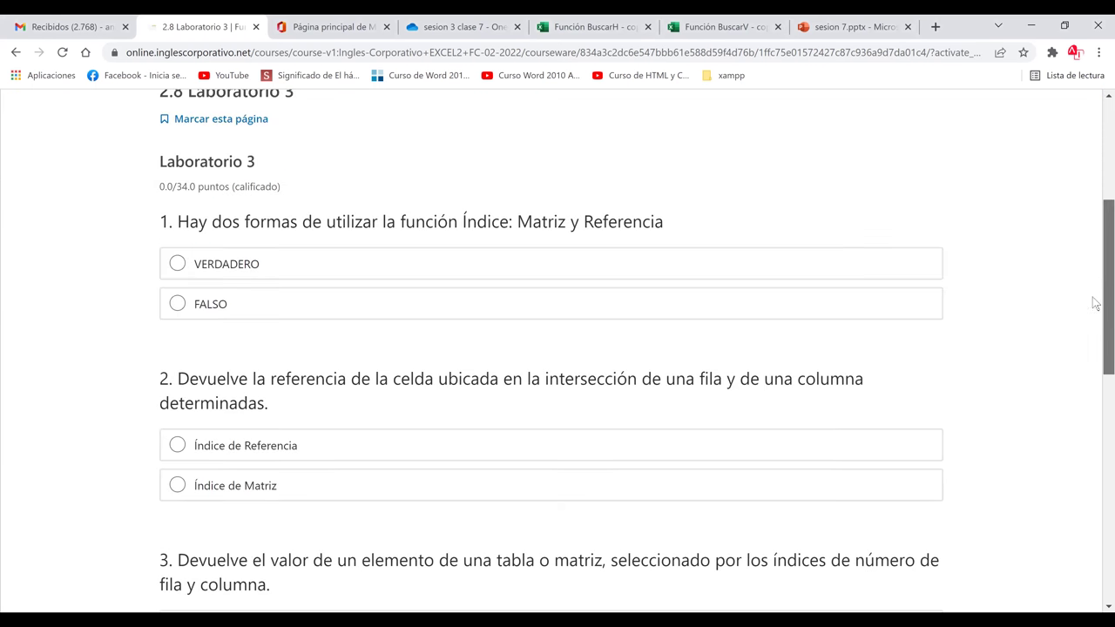
pyautogui.scroll(-1, 1096, 303)
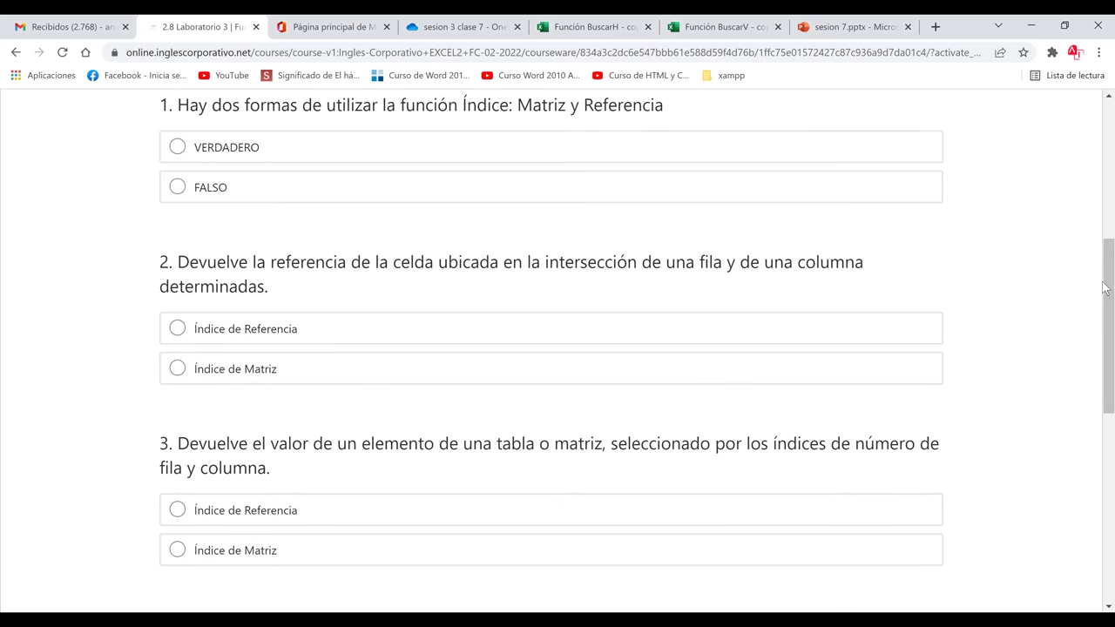
pyautogui.moveTo(1104, 288); pyautogui.dragTo(1104, 300)
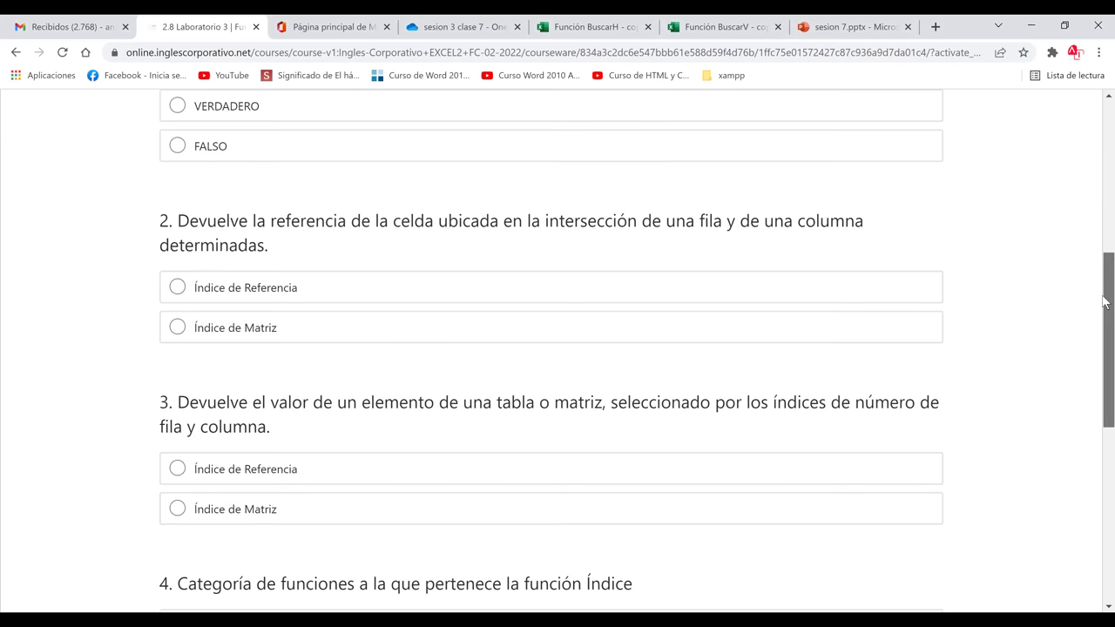
pyautogui.scroll(-2, 1105, 199)
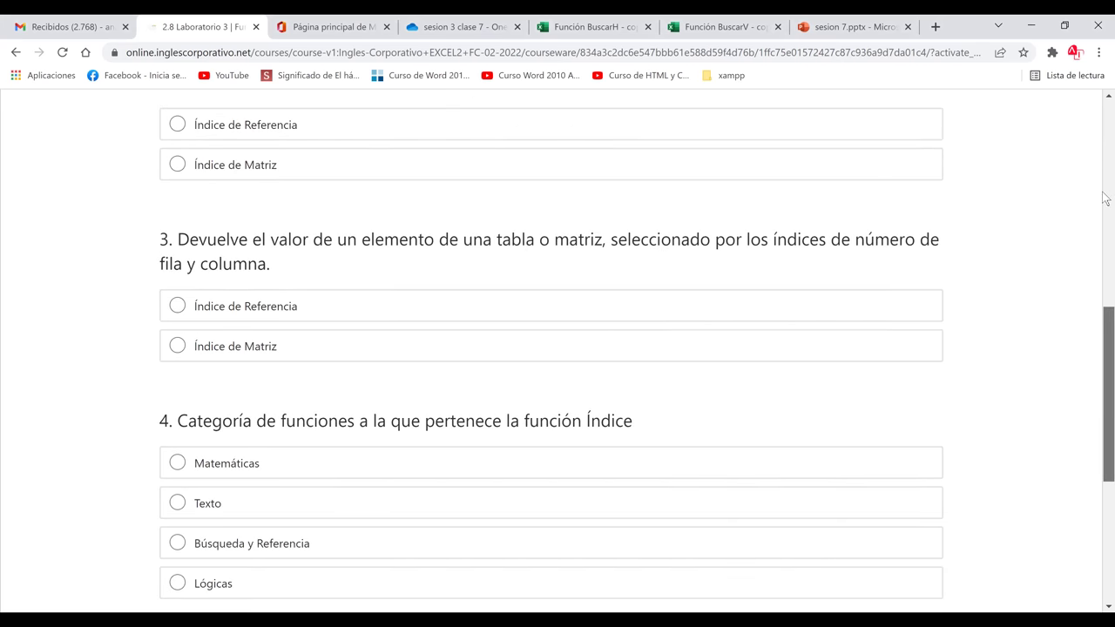
pyautogui.scroll(6, 1104, 168)
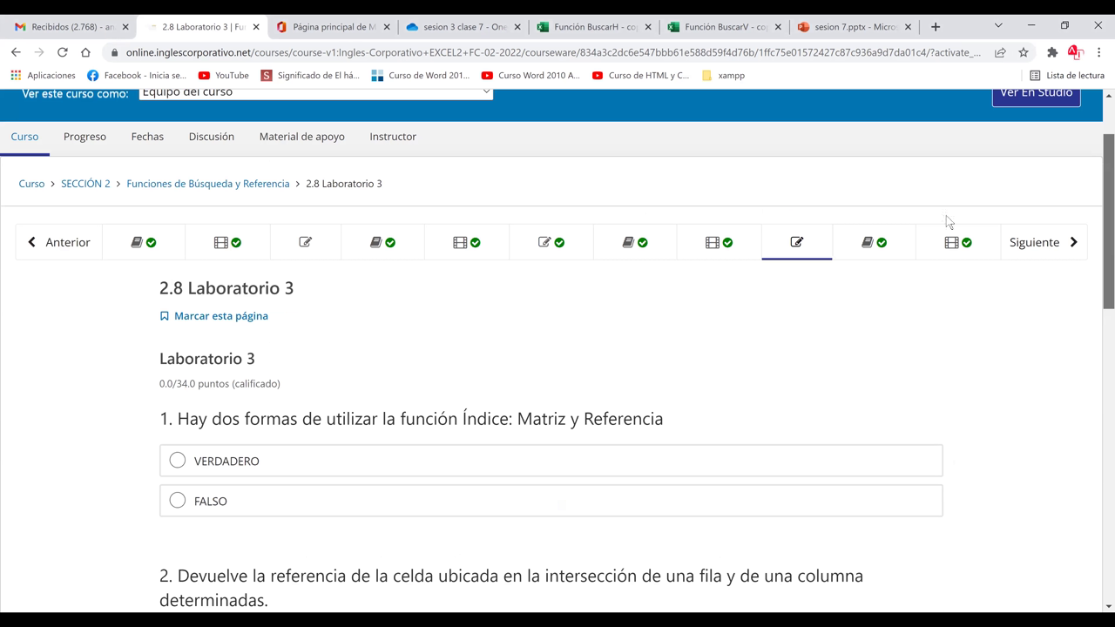
pyautogui.scroll(1, 948, 221)
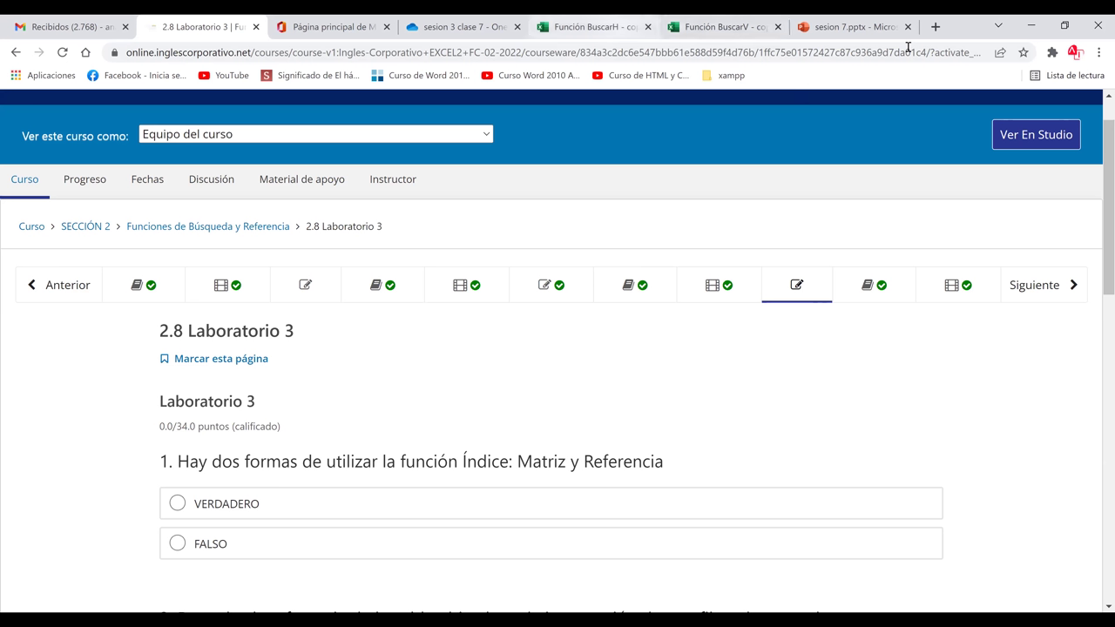
# Step: Switch to the Función BuscarH - copia workbook in Excel and open the BuscarH sheet
pyautogui.click(593, 26)
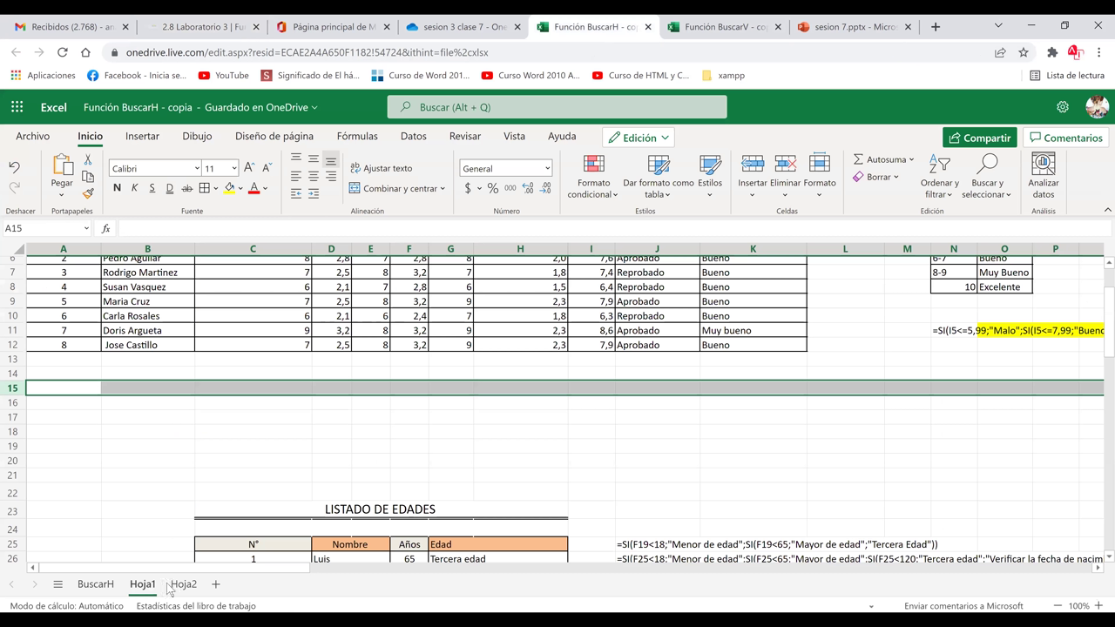
pyautogui.click(96, 591)
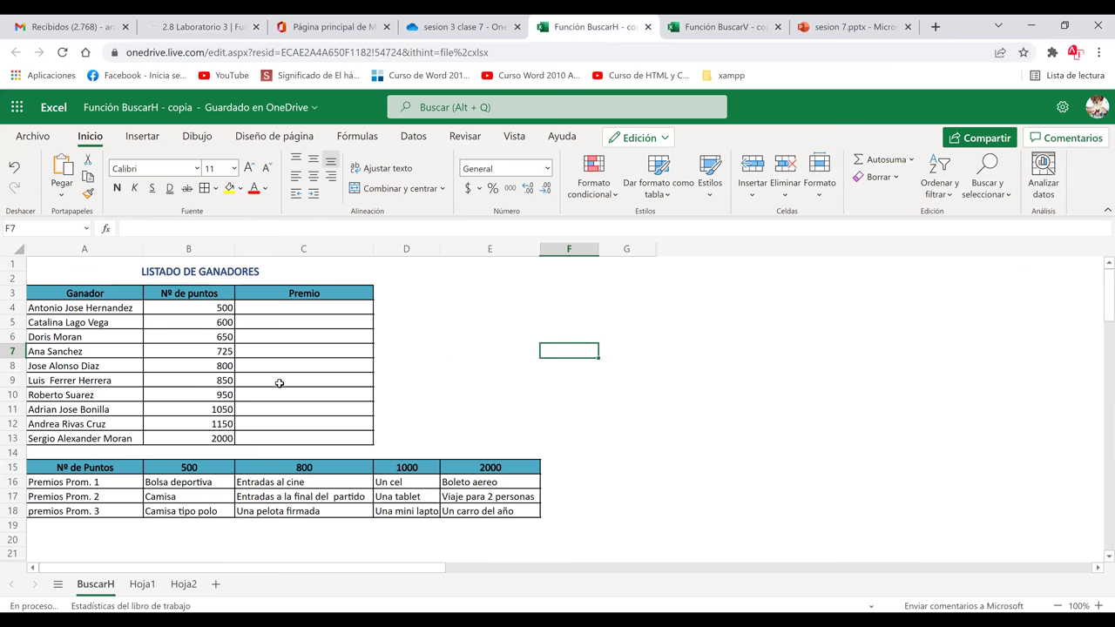
pyautogui.press('Left')
pyautogui.press('Down')
pyautogui.press('Down')
pyautogui.press('Down')
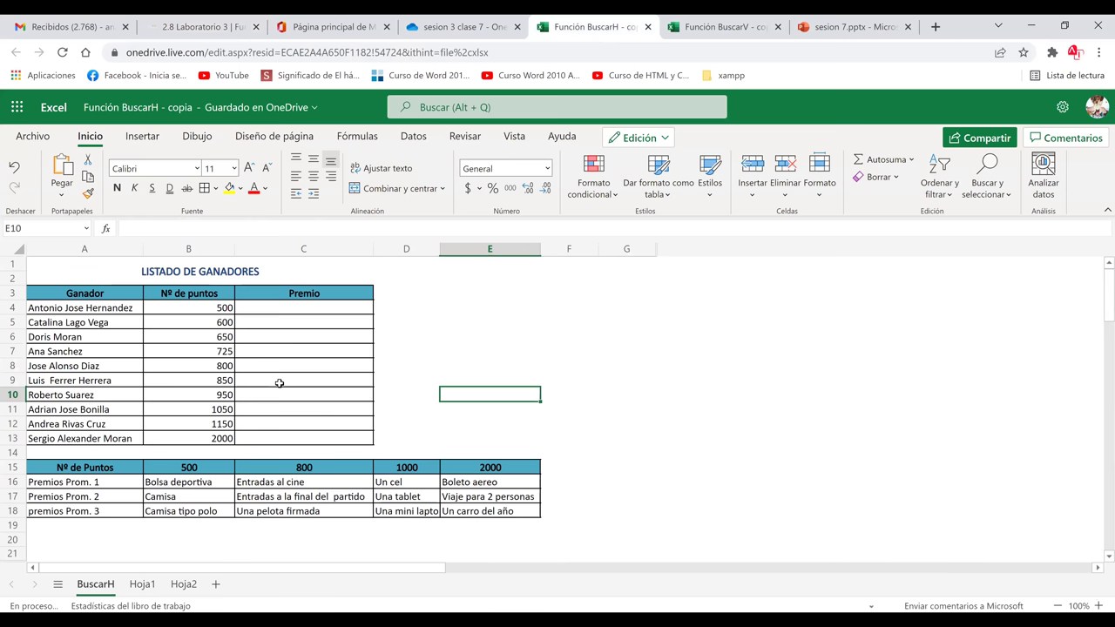
# Step: Start a BUSCARH formula in C9 with lookup value B9, table A15:E18 and row index 3
pyautogui.click(279, 384)
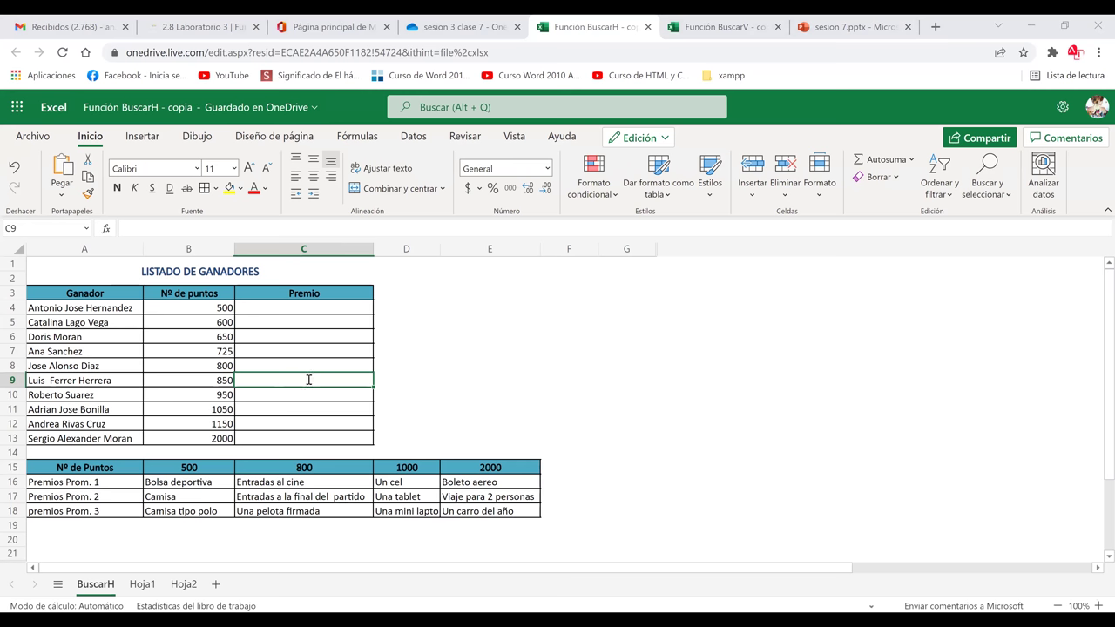
pyautogui.write('=')
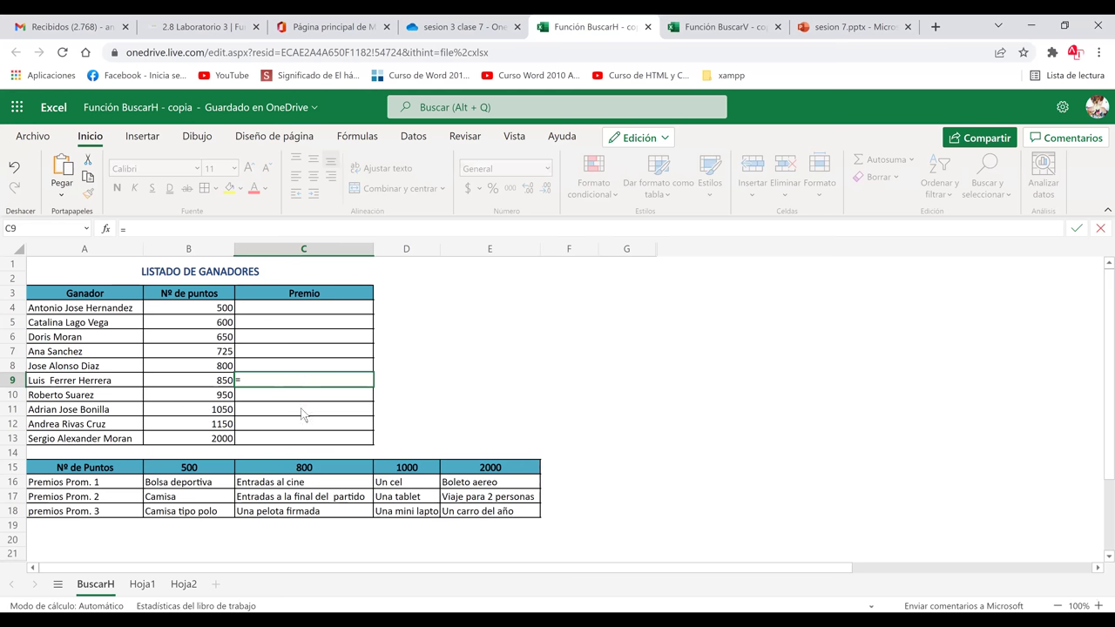
pyautogui.write('buscar')
pyautogui.press('Down')
pyautogui.press('Tab')
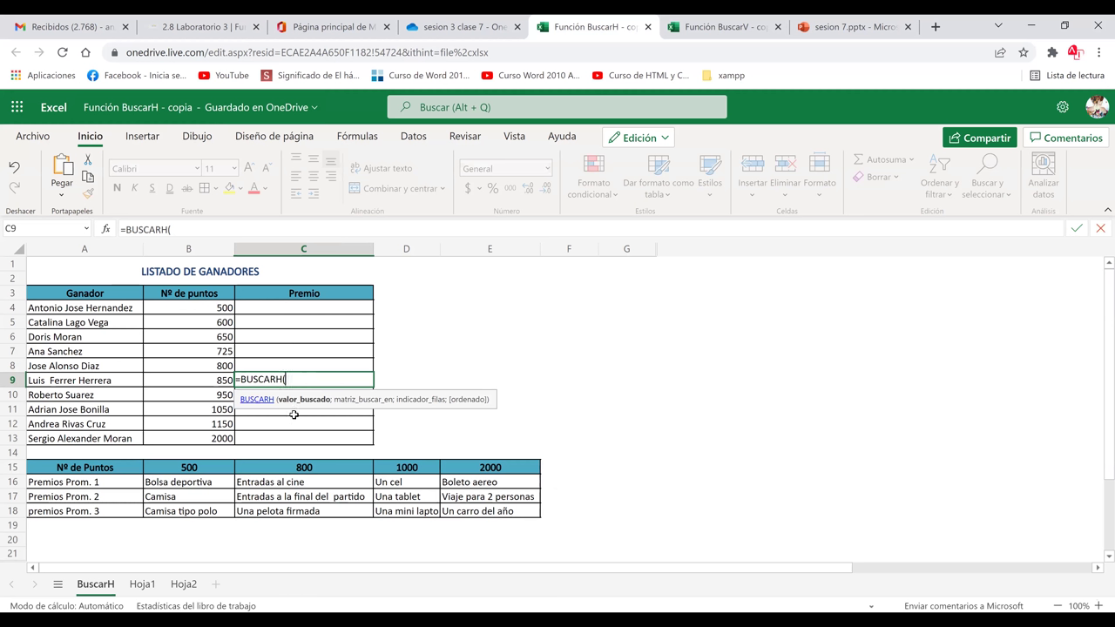
pyautogui.click(209, 379)
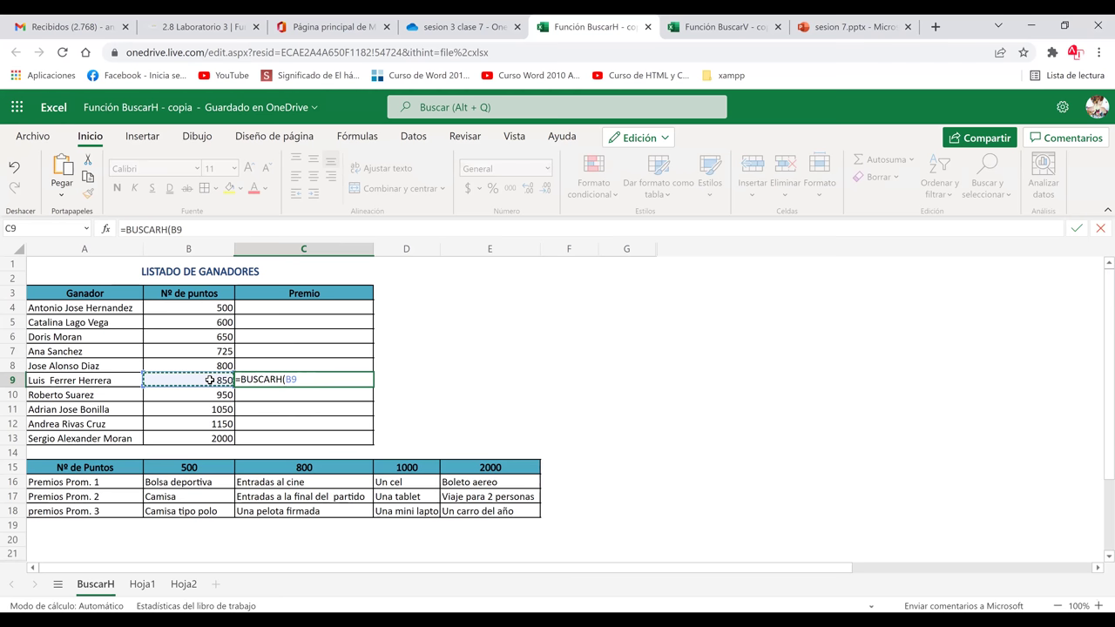
pyautogui.write(';')
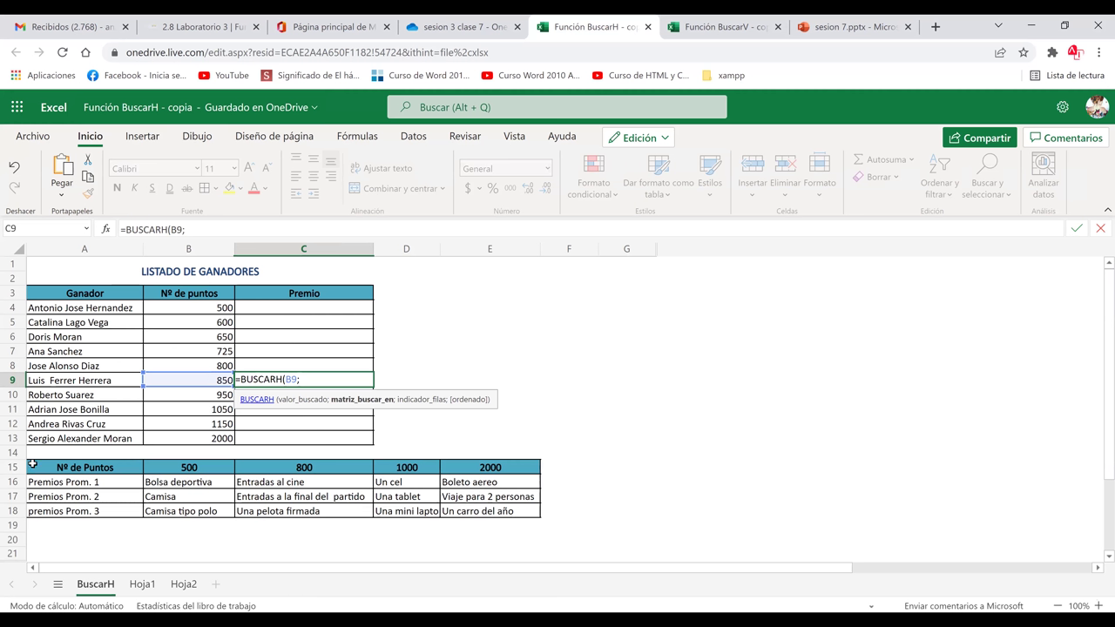
pyautogui.moveTo(35, 467); pyautogui.dragTo(494, 511)
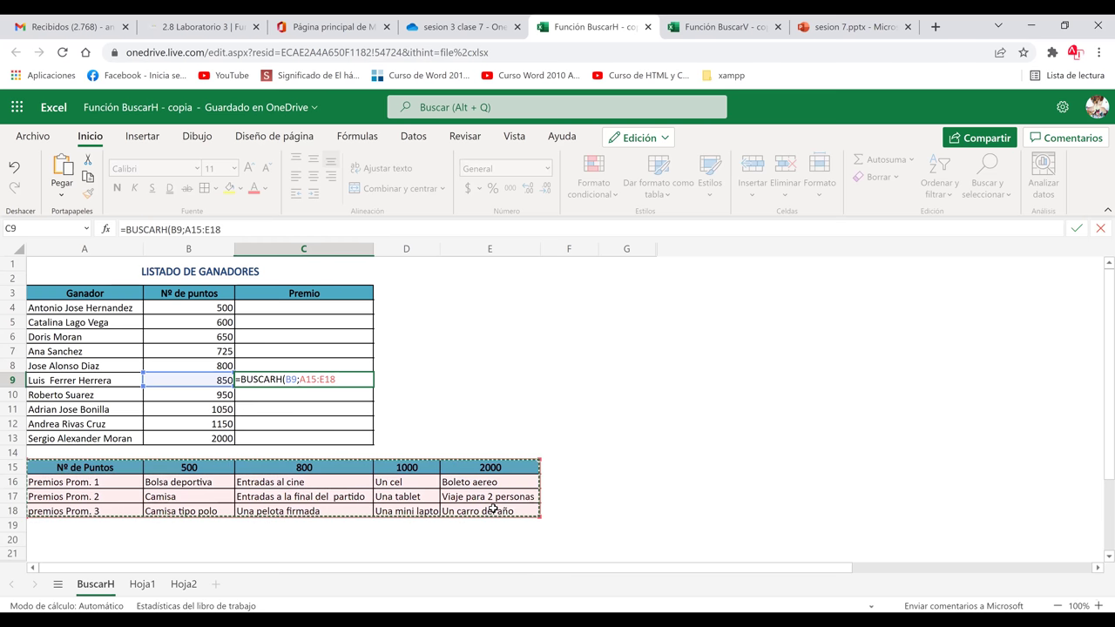
pyautogui.write(';')
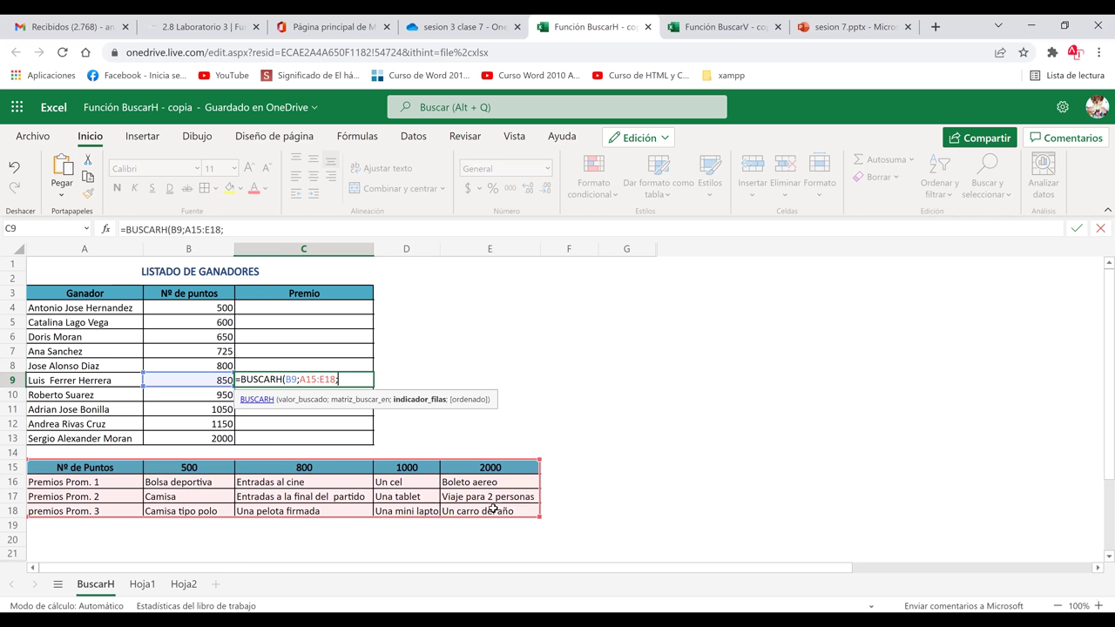
pyautogui.write('3;')
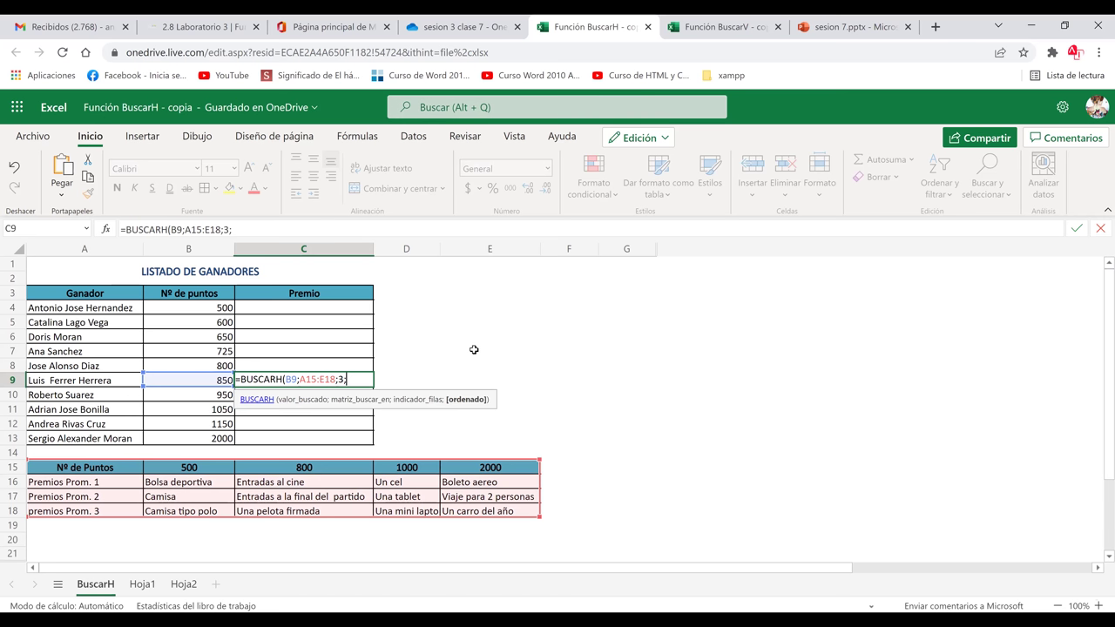
# Step: Add FALSO as the ordenado argument of the C9 formula and close the parenthesis
pyautogui.write('Falso')
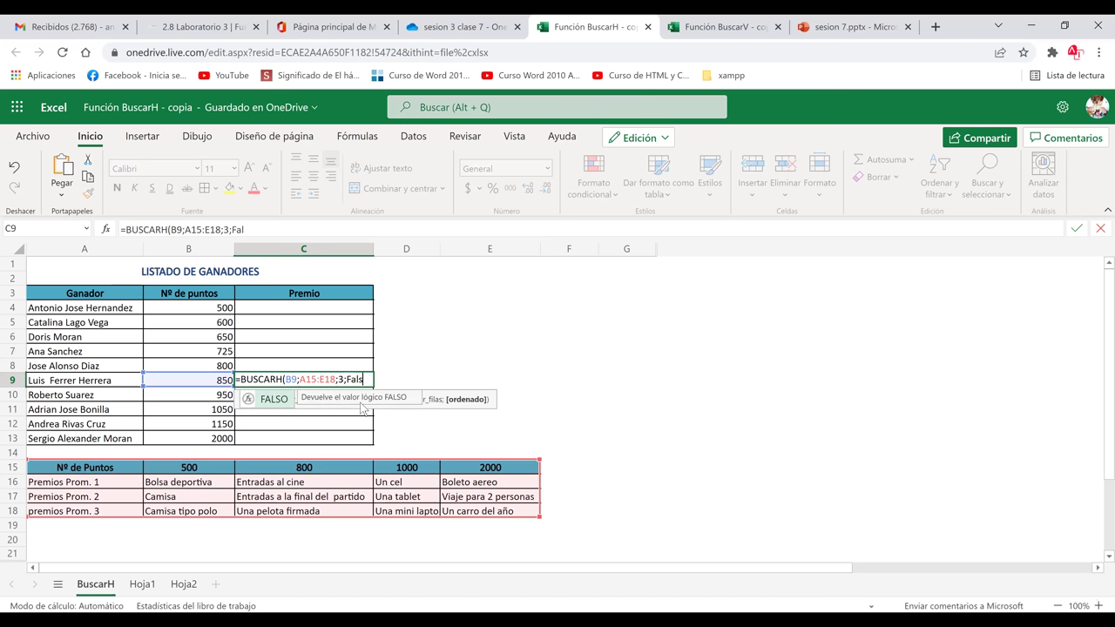
pyautogui.write('(')
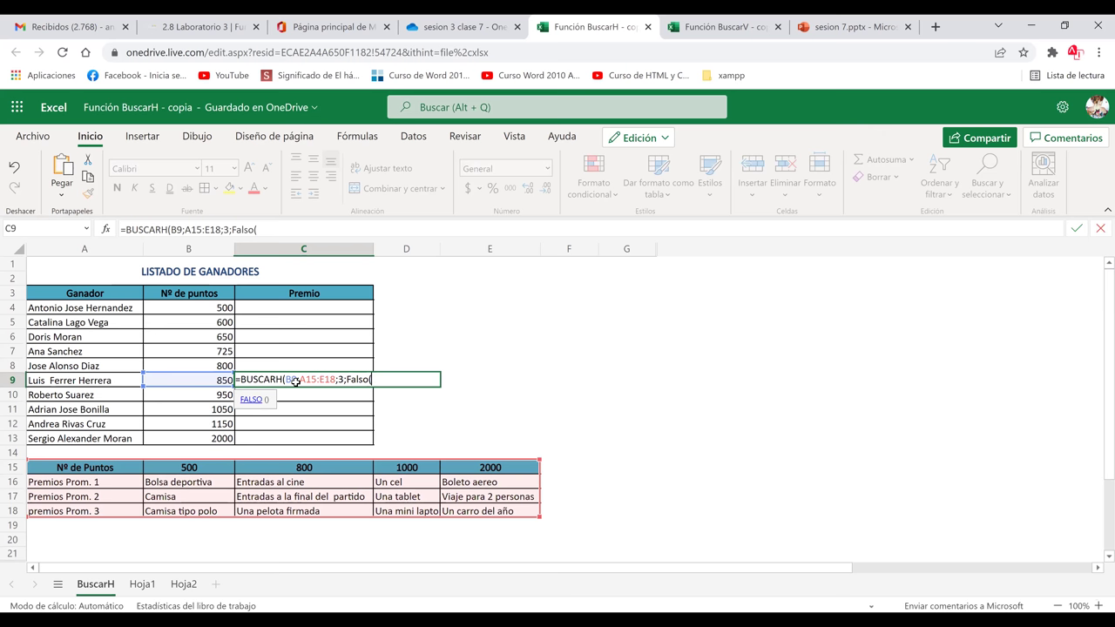
pyautogui.press('BackSpace')
pyautogui.write(')')
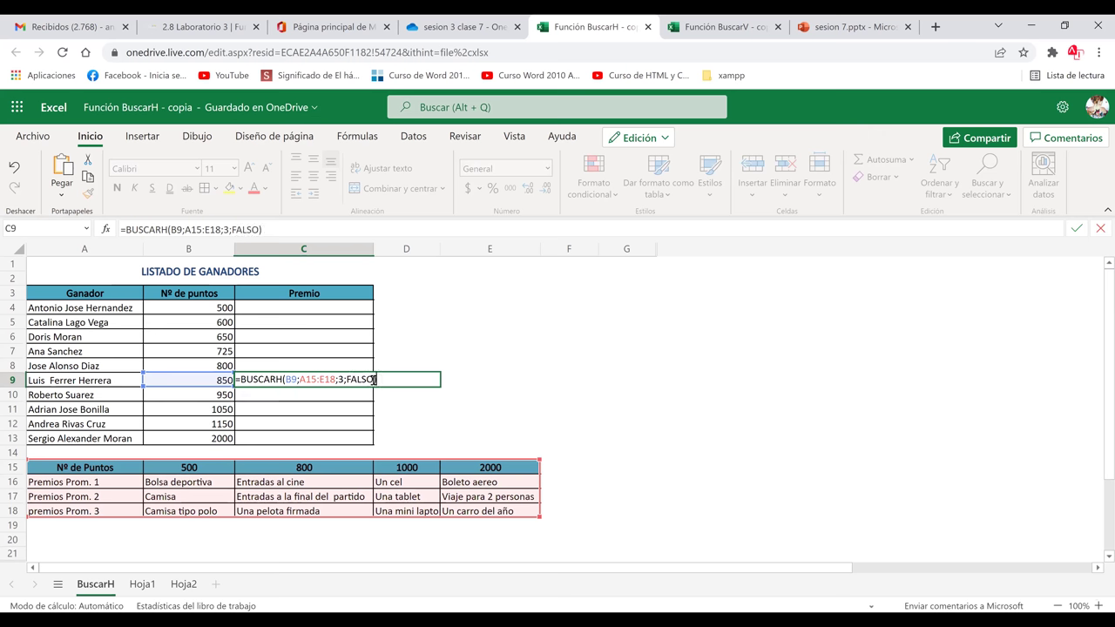
# Step: Remove FALSO from the C9 formula so it reads =BUSCARH(B9;A15:E18;3;) and enter it
pyautogui.click(373, 380)
pyautogui.press('BackSpace')
pyautogui.press('BackSpace')
pyautogui.press('BackSpace')
pyautogui.press('BackSpace')
pyautogui.press('BackSpace')
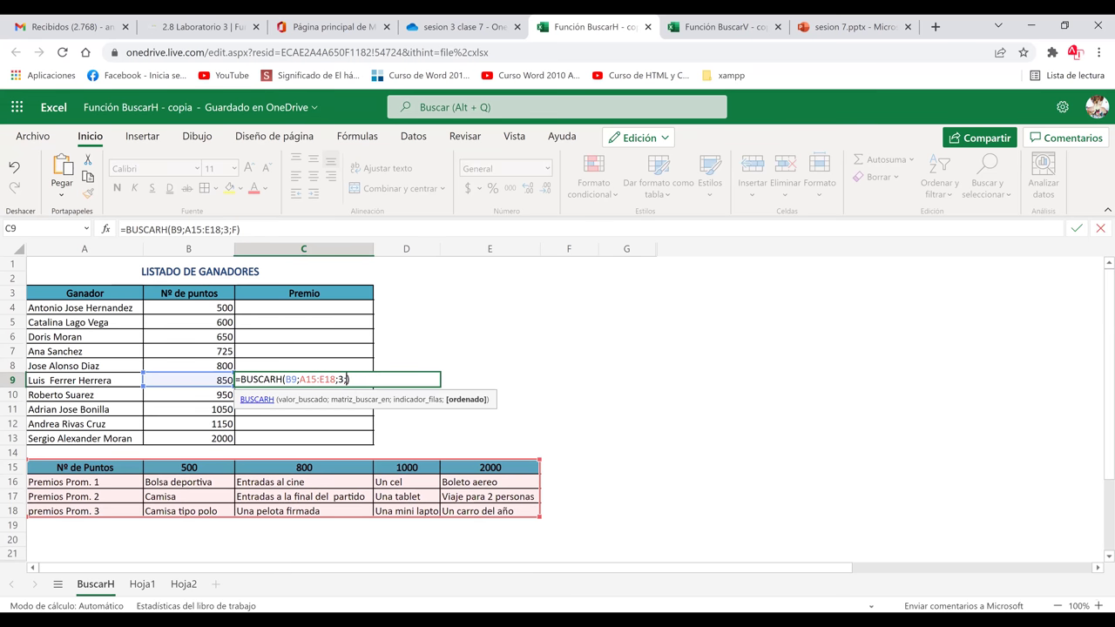
pyautogui.press('Return')
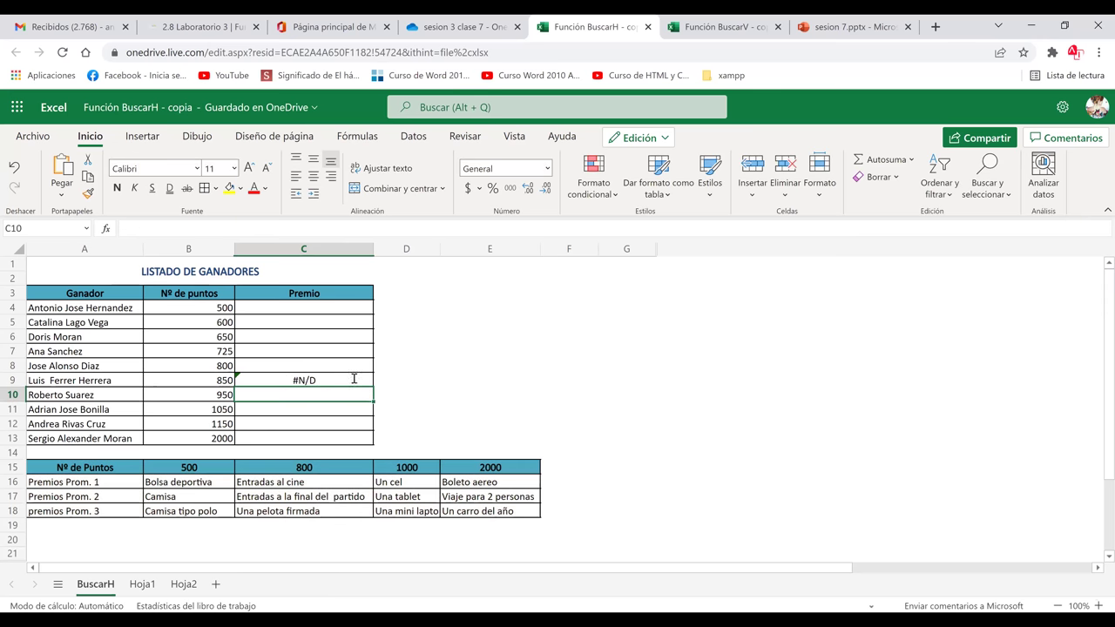
# Step: Check the arguments of the BUSCARH formula in C9 without changing them
pyautogui.doubleClick(354, 379)
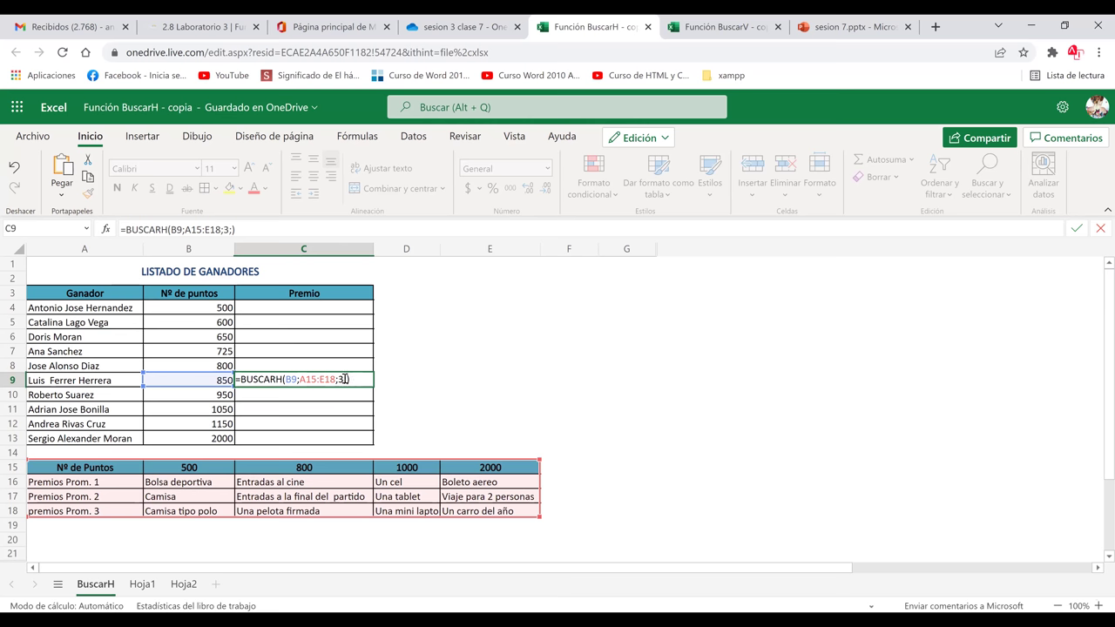
pyautogui.press('Return')
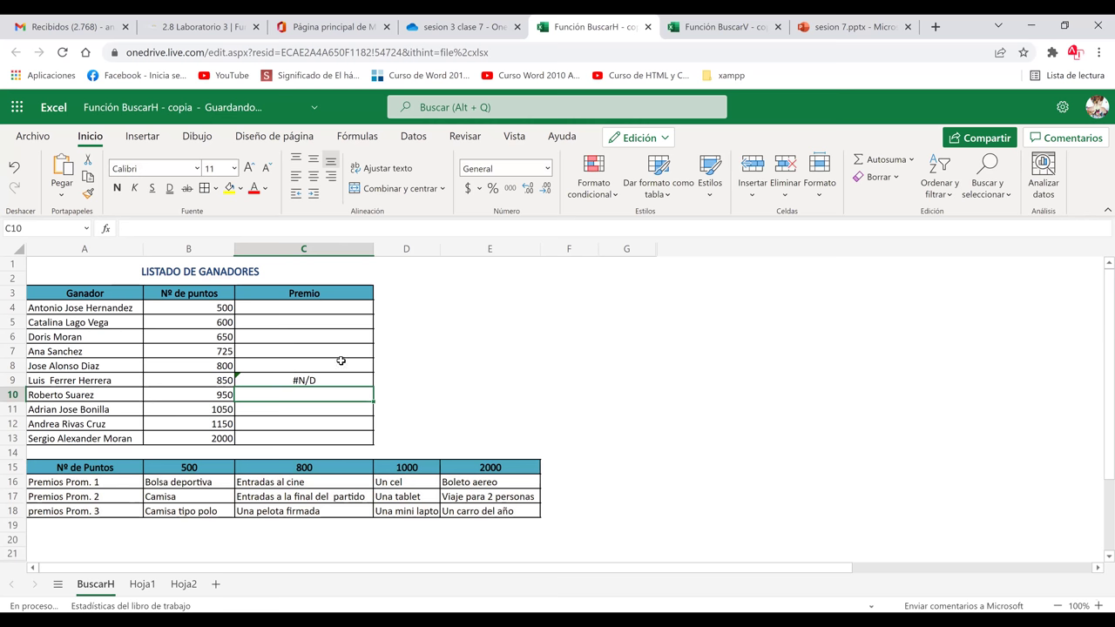
pyautogui.click(332, 378)
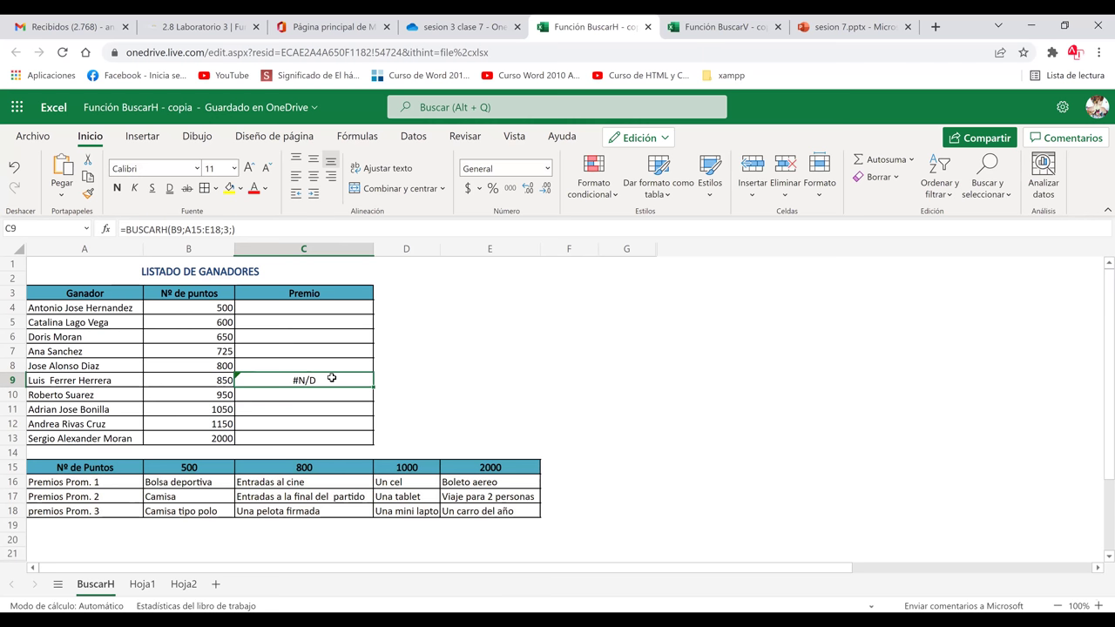
# Step: Start a BUSCARH formula in cell C8 of the Premio column
pyautogui.doubleClick(327, 364)
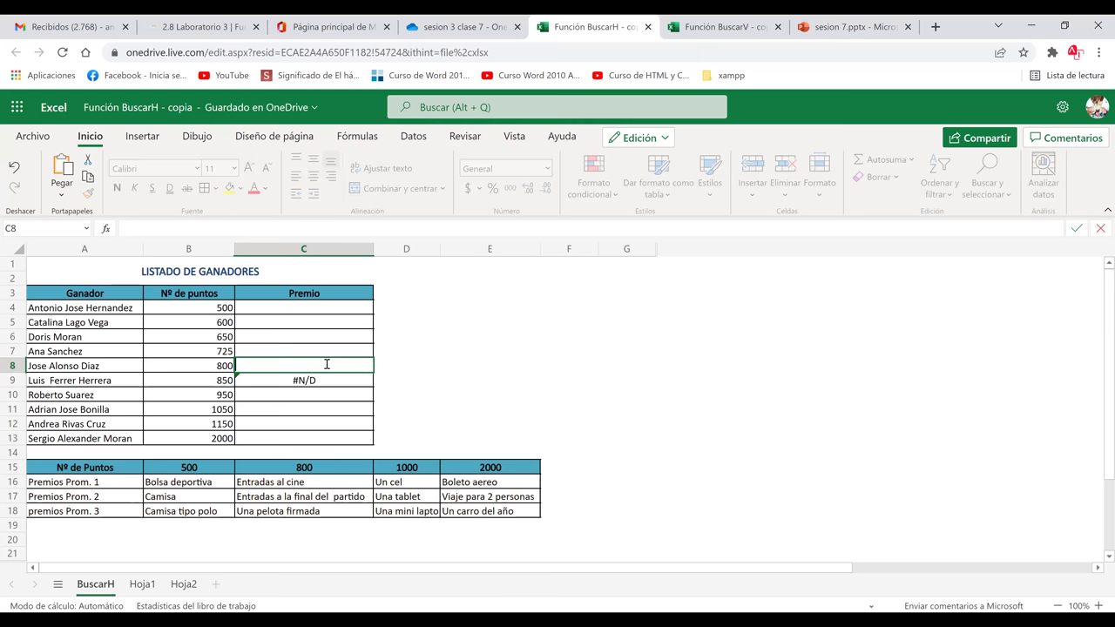
pyautogui.write('=')
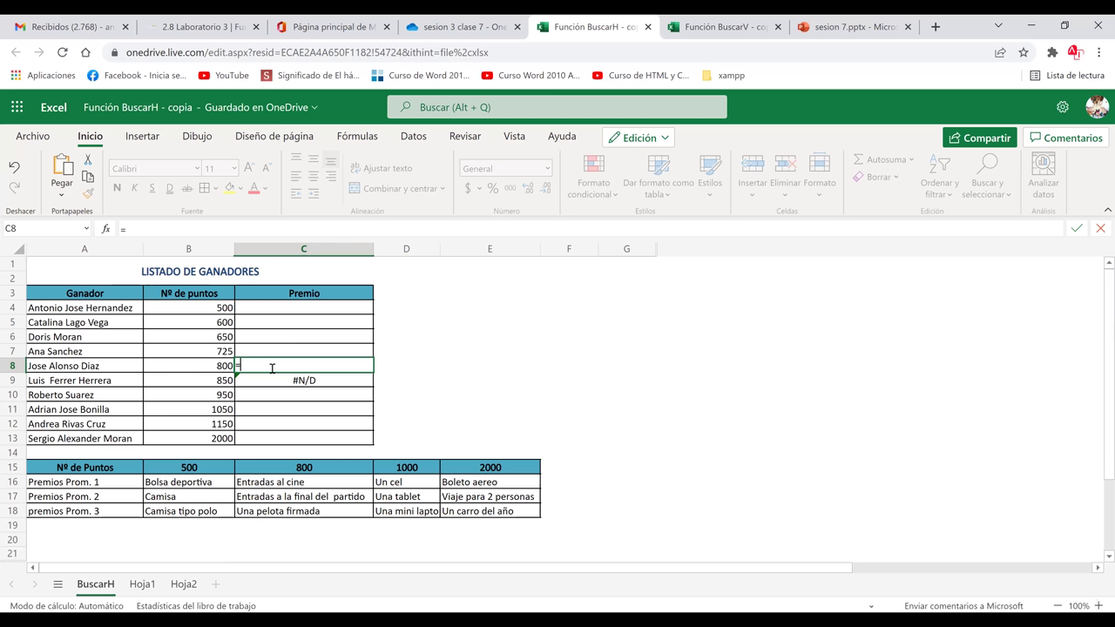
pyautogui.press('BackSpace')
pyautogui.write('=bus')
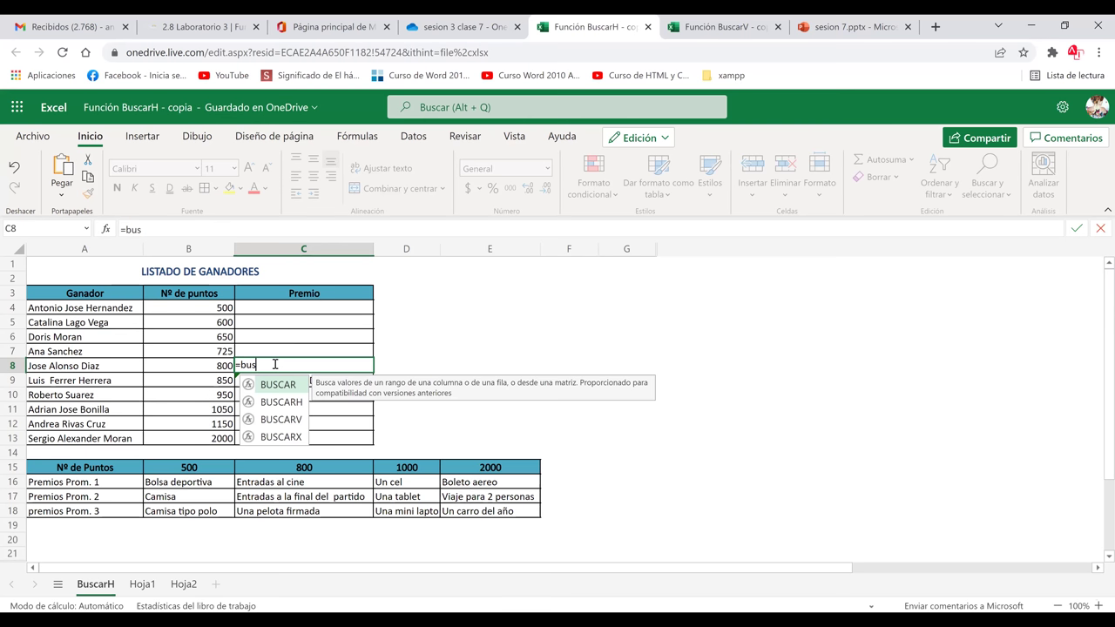
pyautogui.write('car')
pyautogui.press('Down')
pyautogui.press('Tab')
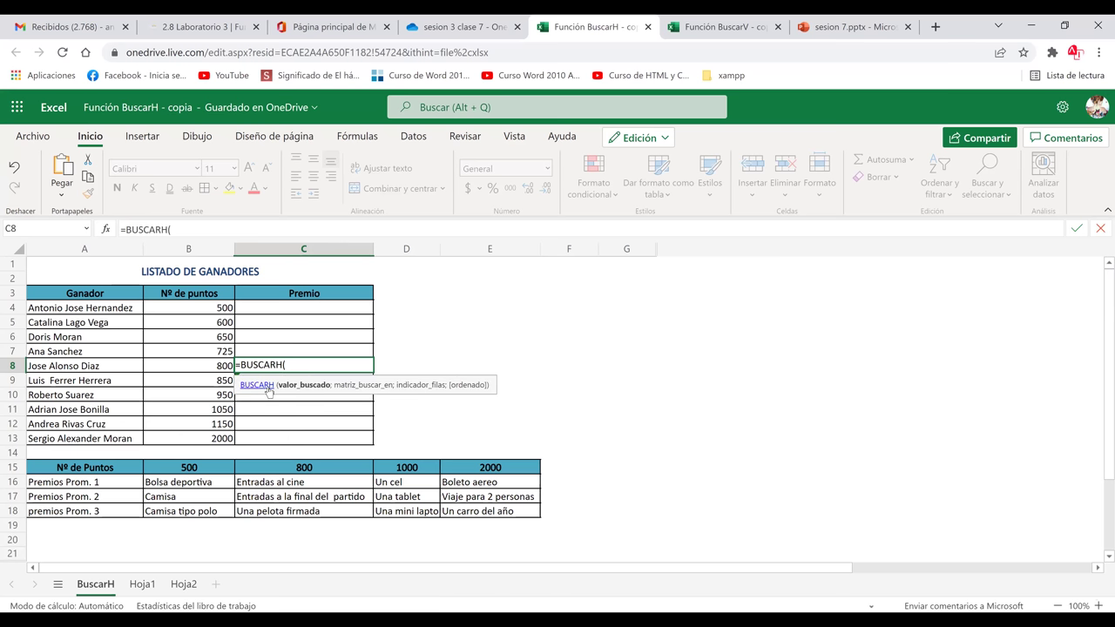
# Step: Complete the C8 formula with lookup value B8, table A15:E18, row index 3 and an empty ordenado argument, and enter it
pyautogui.click(219, 366)
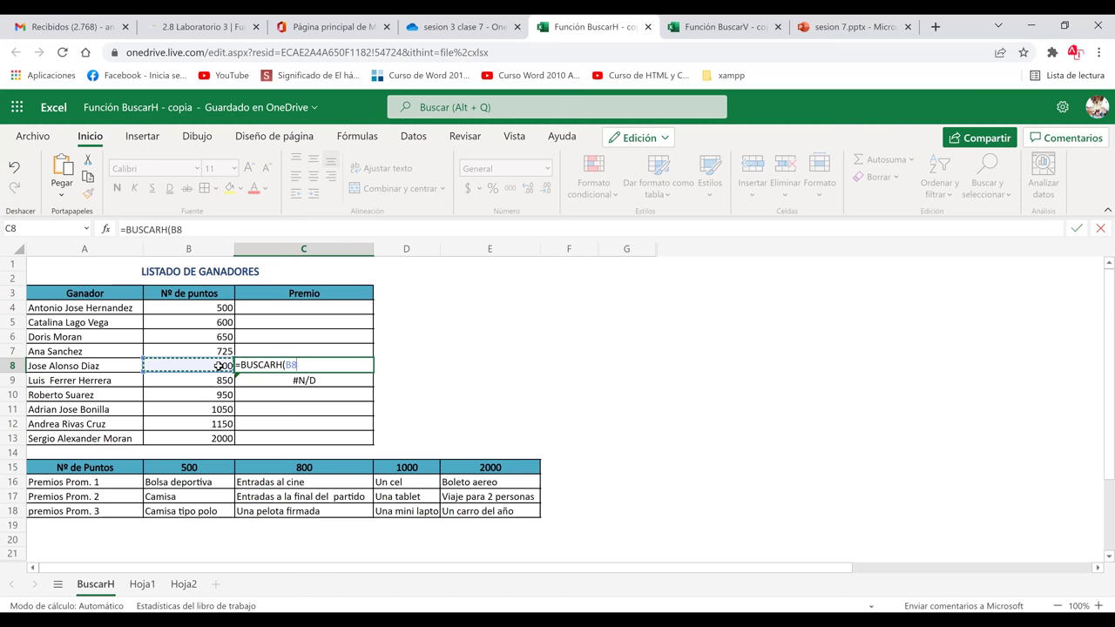
pyautogui.write(';')
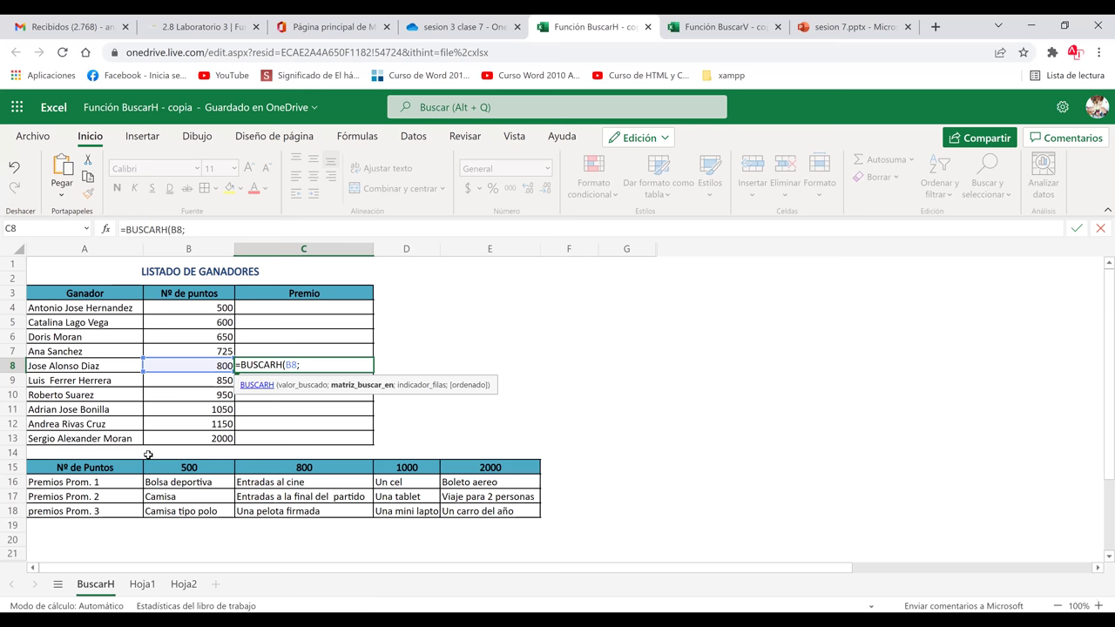
pyautogui.moveTo(45, 465); pyautogui.dragTo(505, 515)
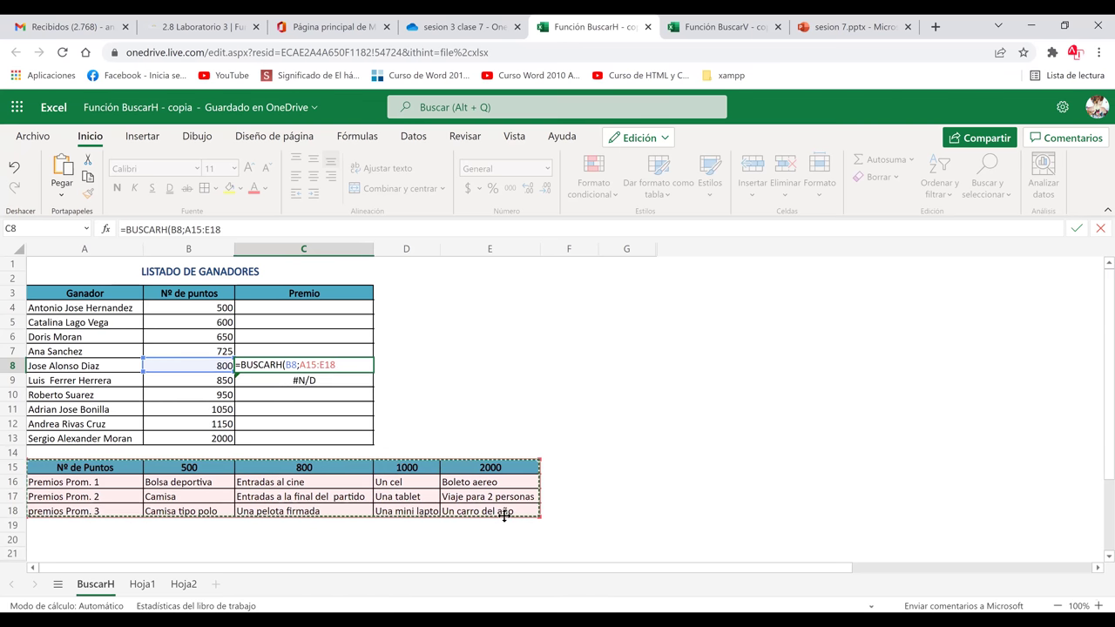
pyautogui.write(';')
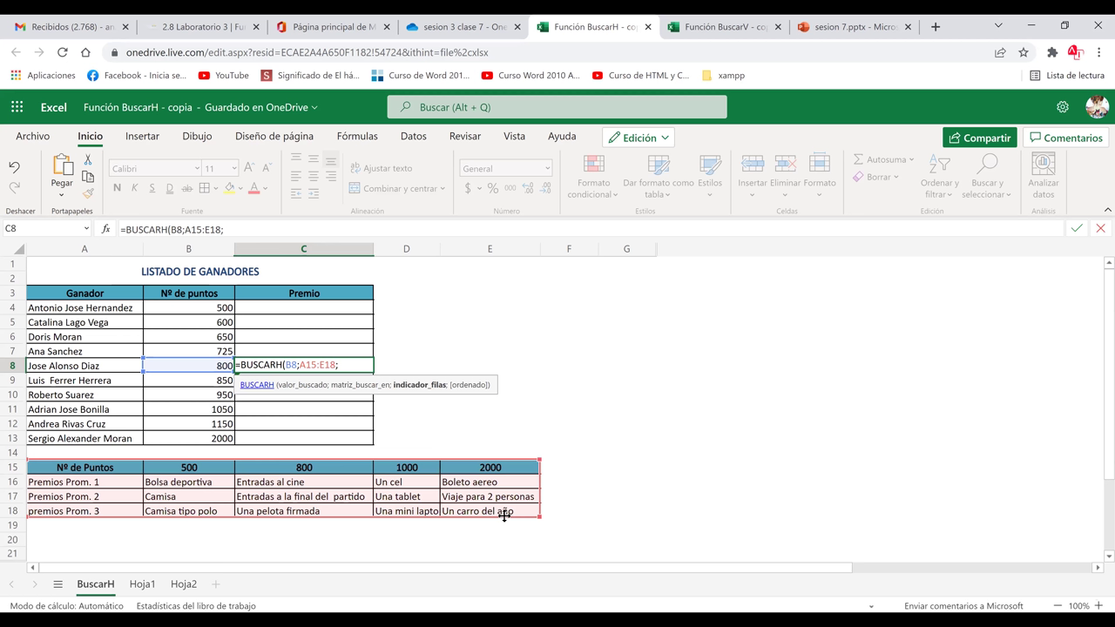
pyautogui.write('3;')
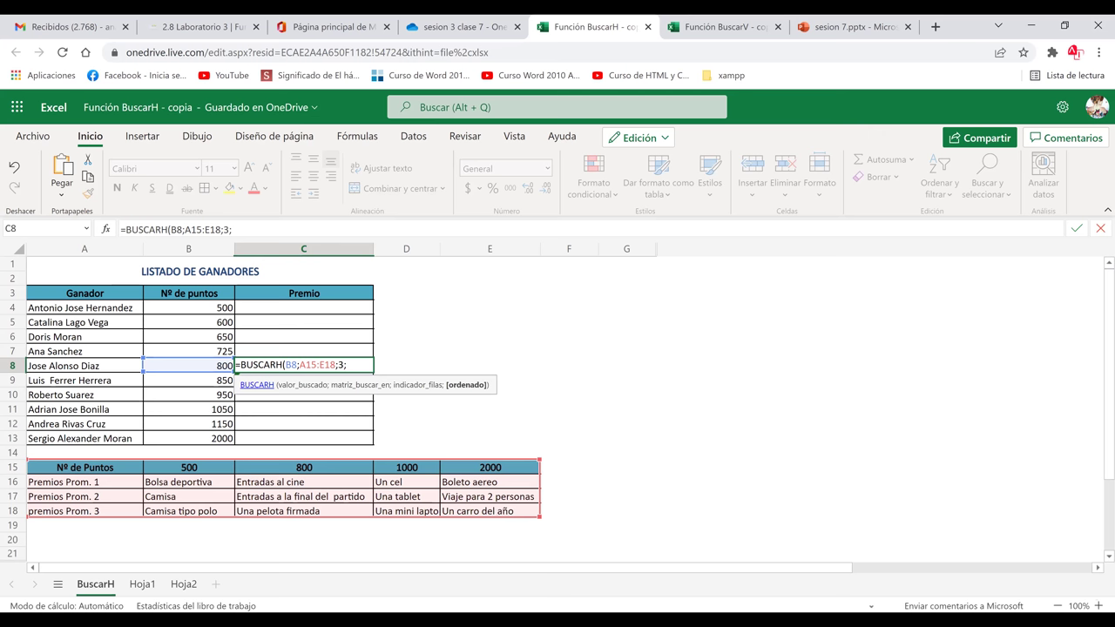
pyautogui.press('Return')
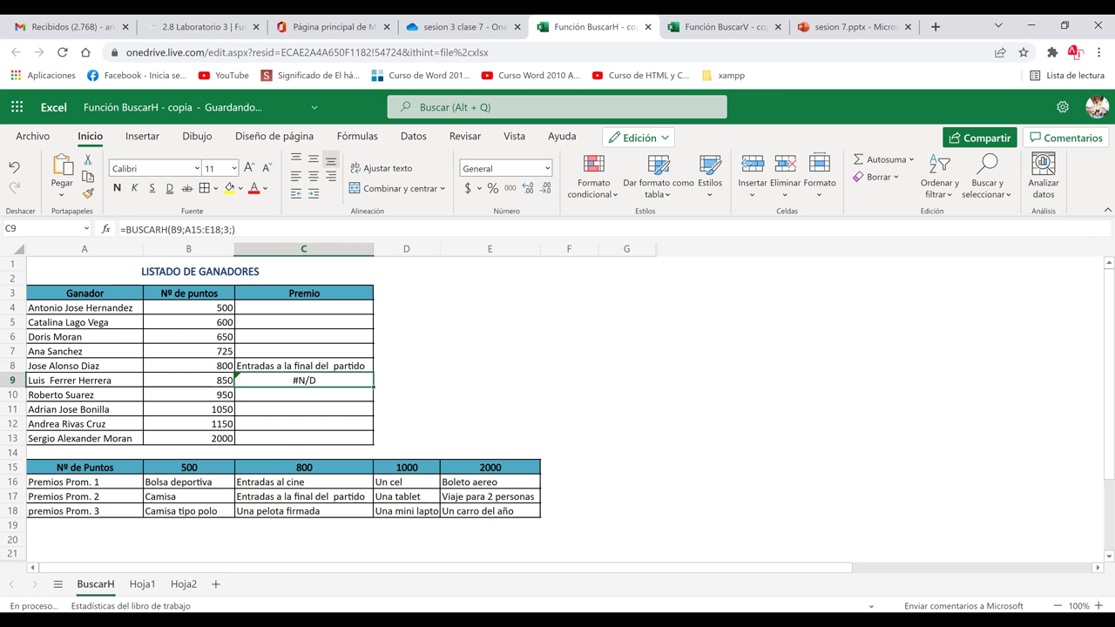
# Step: Compare the formulas in C8 and C9, and erase the C9 formula back to the equals sign
pyautogui.click(308, 370)
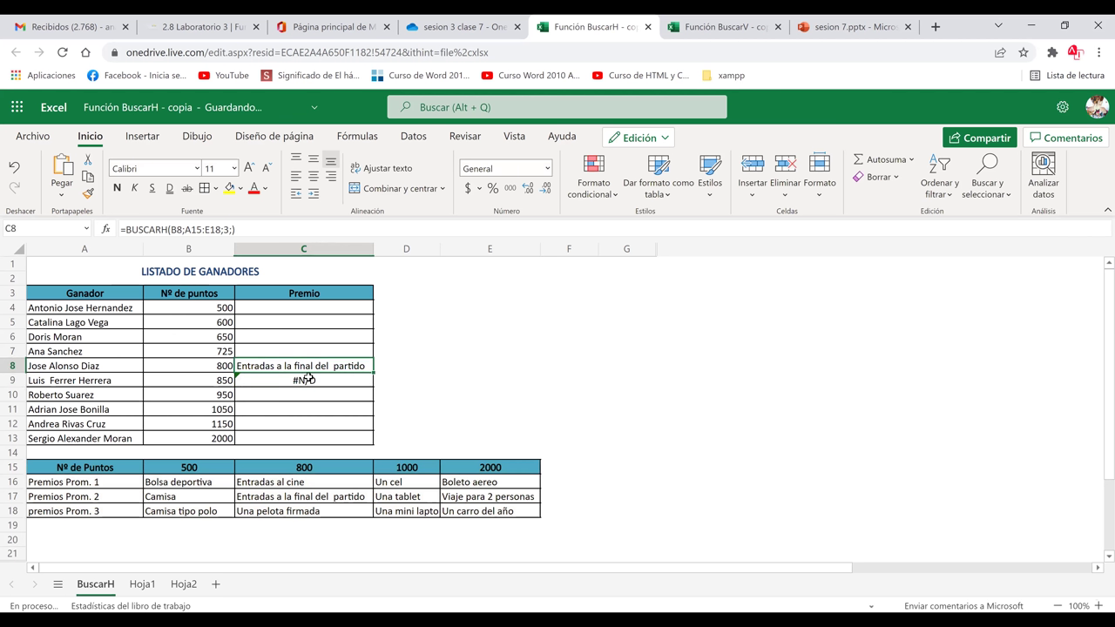
pyautogui.click(308, 379)
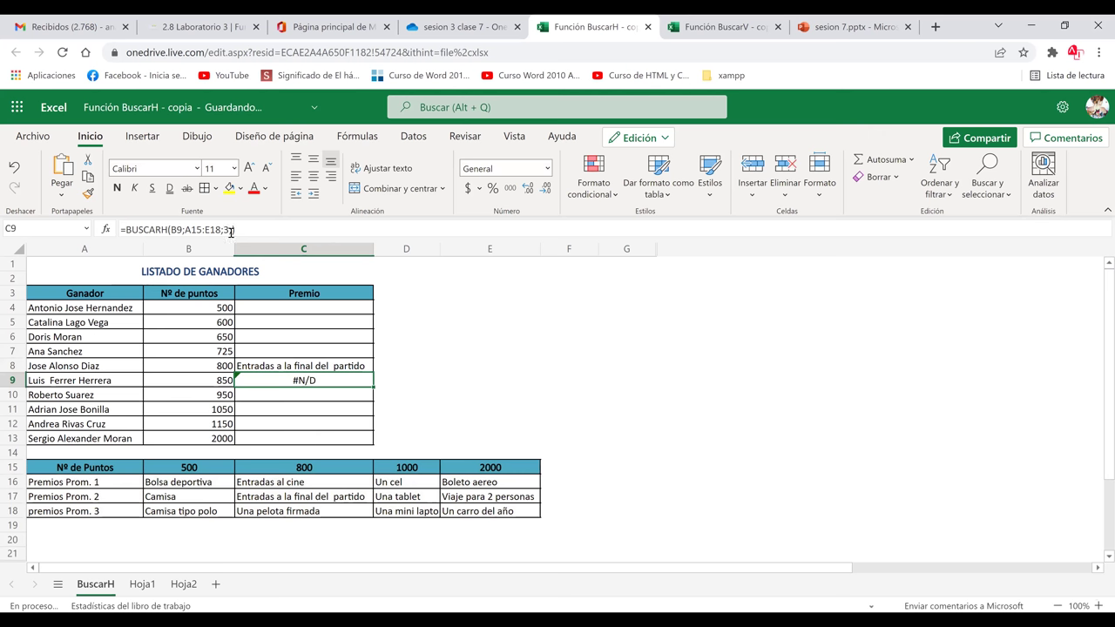
pyautogui.doubleClick(282, 380)
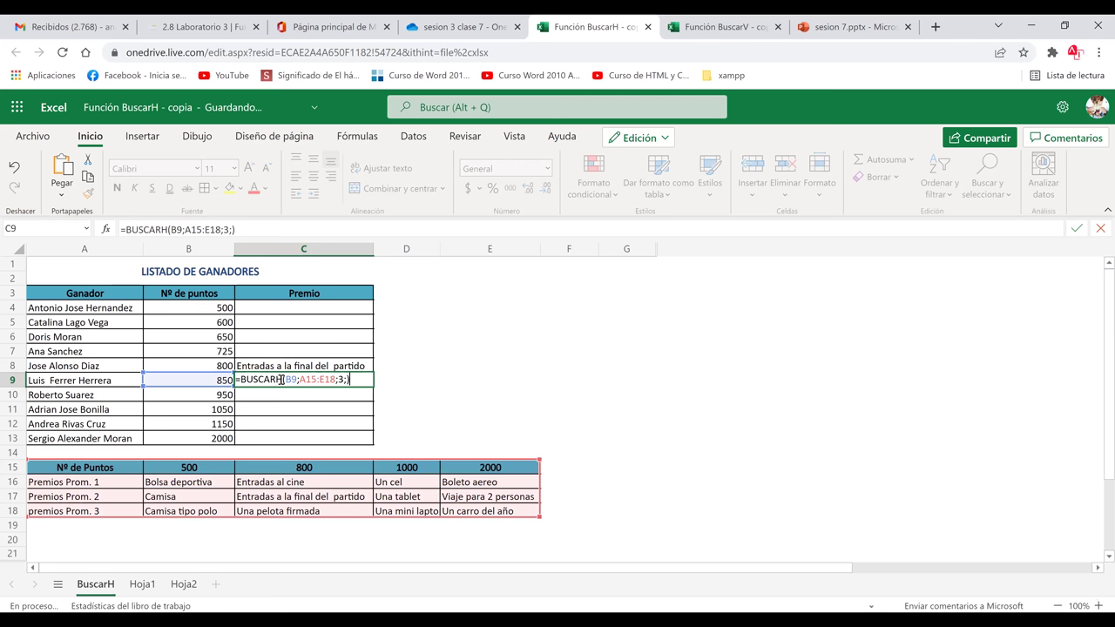
pyautogui.press('BackSpace')
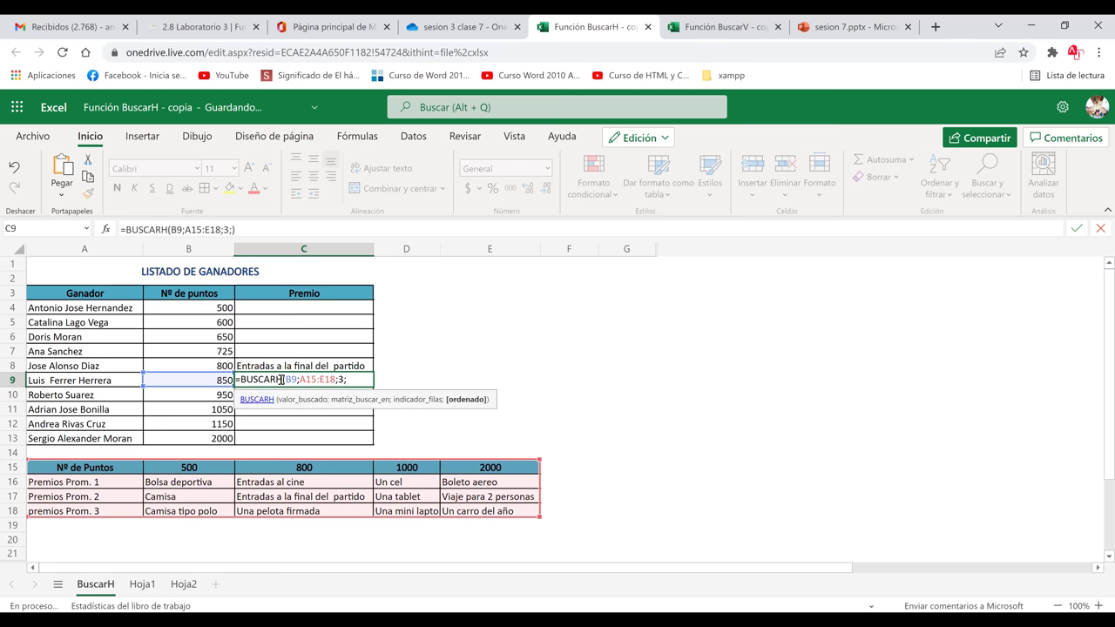
pyautogui.press('BackSpace')
pyautogui.press('BackSpace')
pyautogui.press('BackSpace')
pyautogui.press('BackSpace')
pyautogui.press('BackSpace')
pyautogui.press('BackSpace')
pyautogui.press('BackSpace')
pyautogui.press('BackSpace')
pyautogui.press('BackSpace')
pyautogui.press('BackSpace')
pyautogui.press('BackSpace')
pyautogui.press('BackSpace')
pyautogui.press('BackSpace')
pyautogui.press('BackSpace')
pyautogui.press('BackSpace')
pyautogui.press('BackSpace')
pyautogui.press('BackSpace')
pyautogui.press('BackSpace')
pyautogui.press('BackSpace')
pyautogui.press('BackSpace')
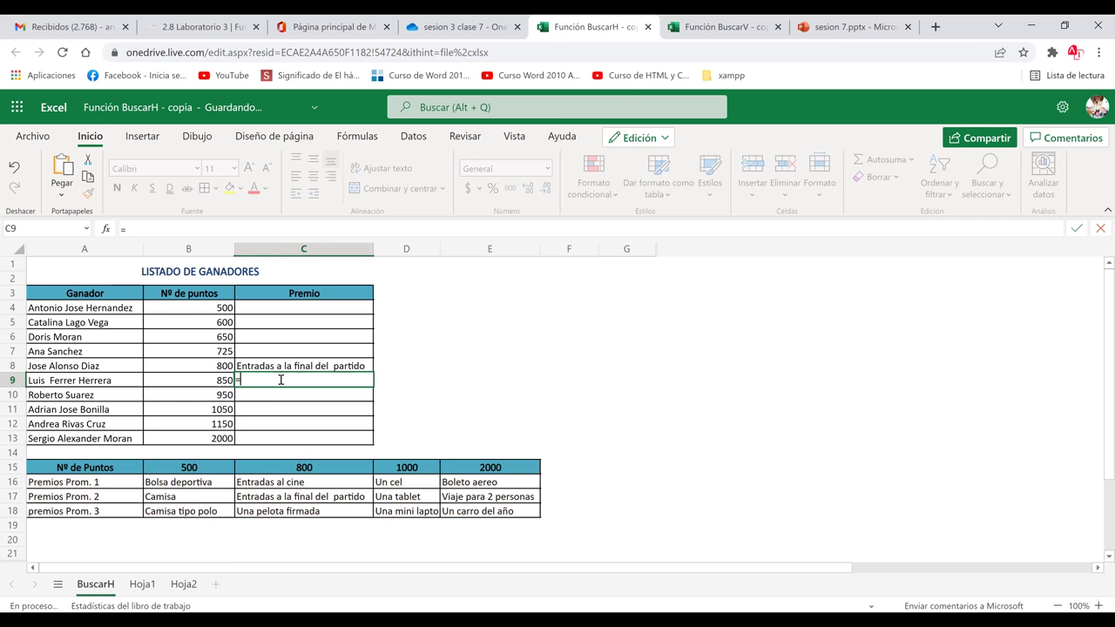
# Step: Re-enter the C9 formula as =BUSCARH(B9;A15:E18;3;)
pyautogui.write('=buscar')
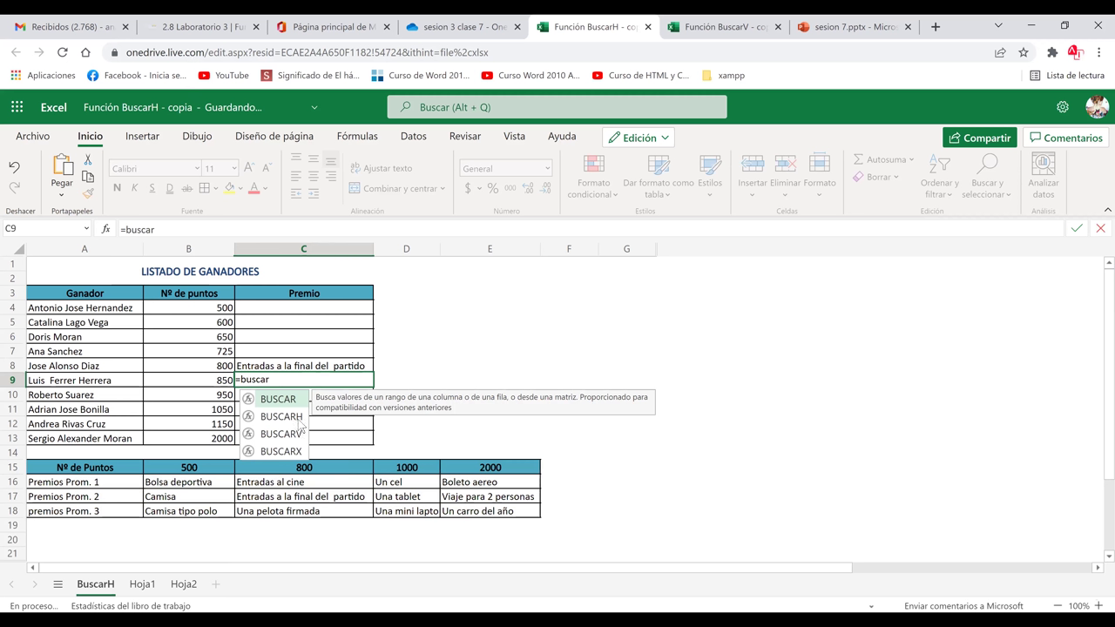
pyautogui.press('Down')
pyautogui.press('Tab')
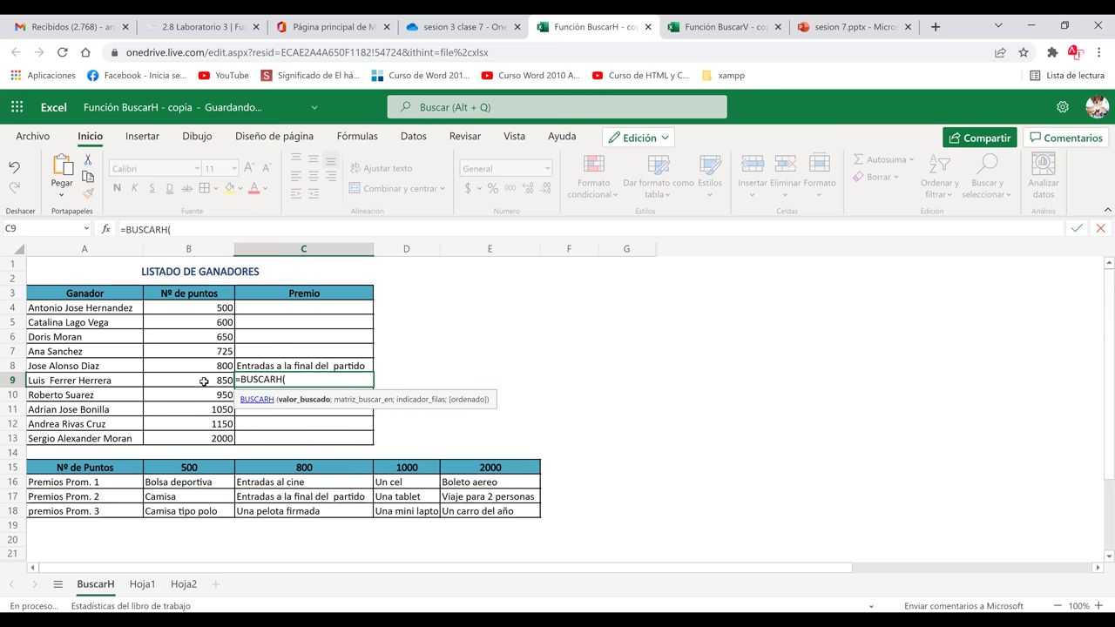
pyautogui.click(203, 381)
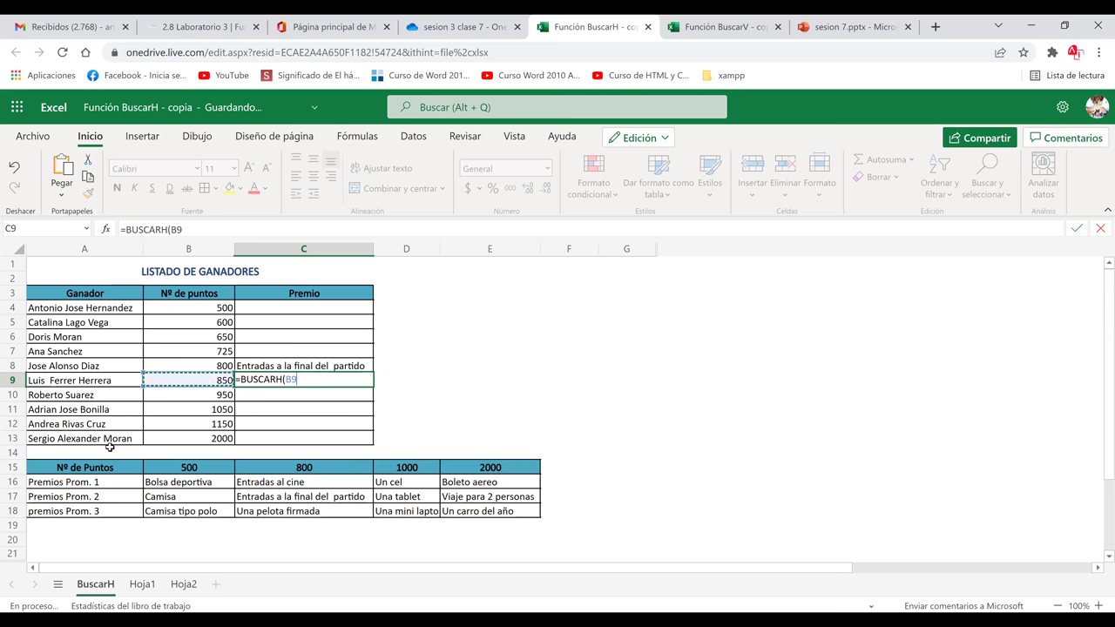
pyautogui.write(';')
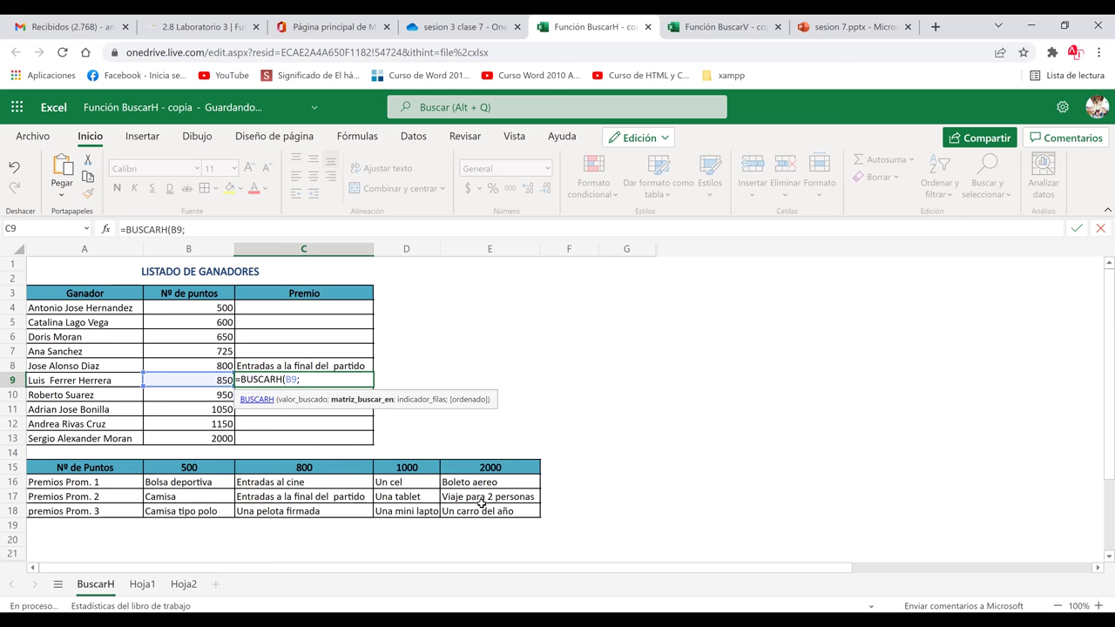
pyautogui.moveTo(481, 503); pyautogui.dragTo(550, 512)
pyautogui.write(';')
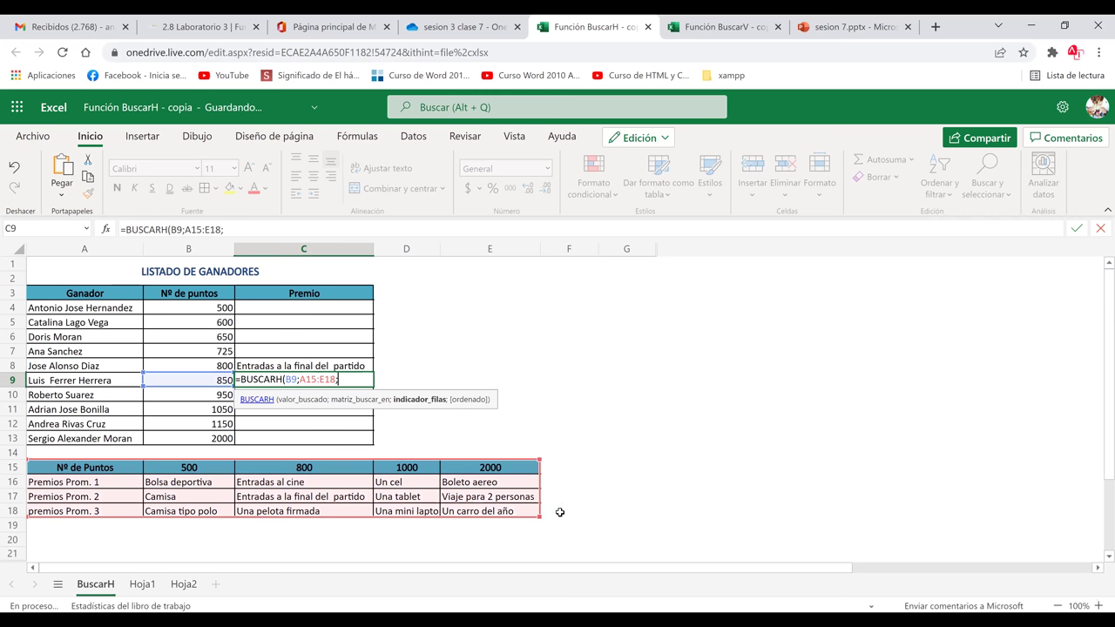
pyautogui.write('3;)')
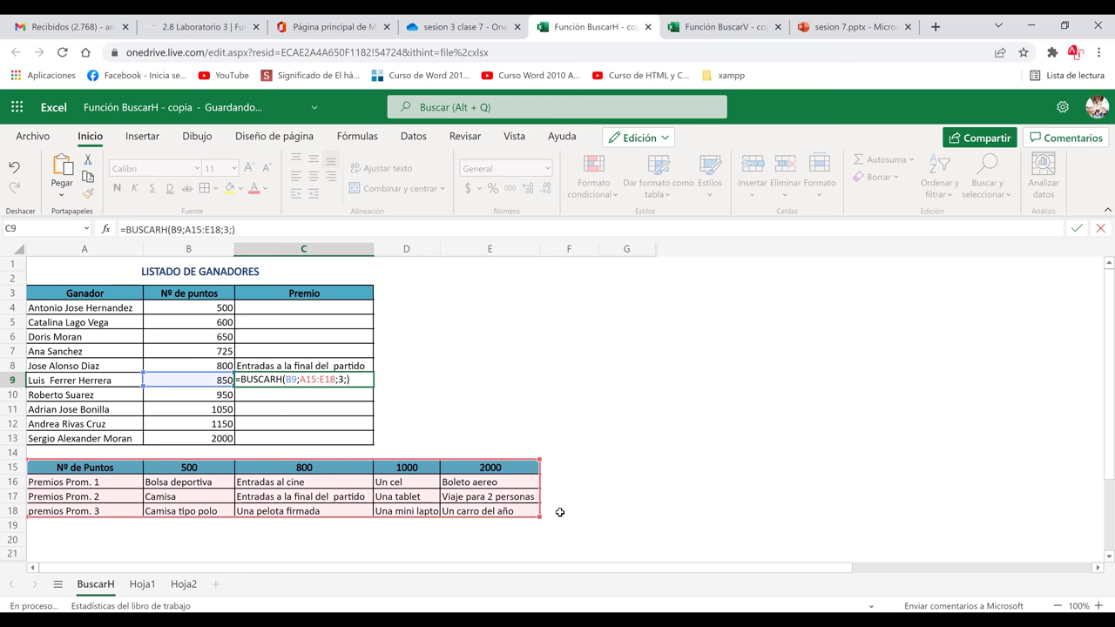
pyautogui.press('Return')
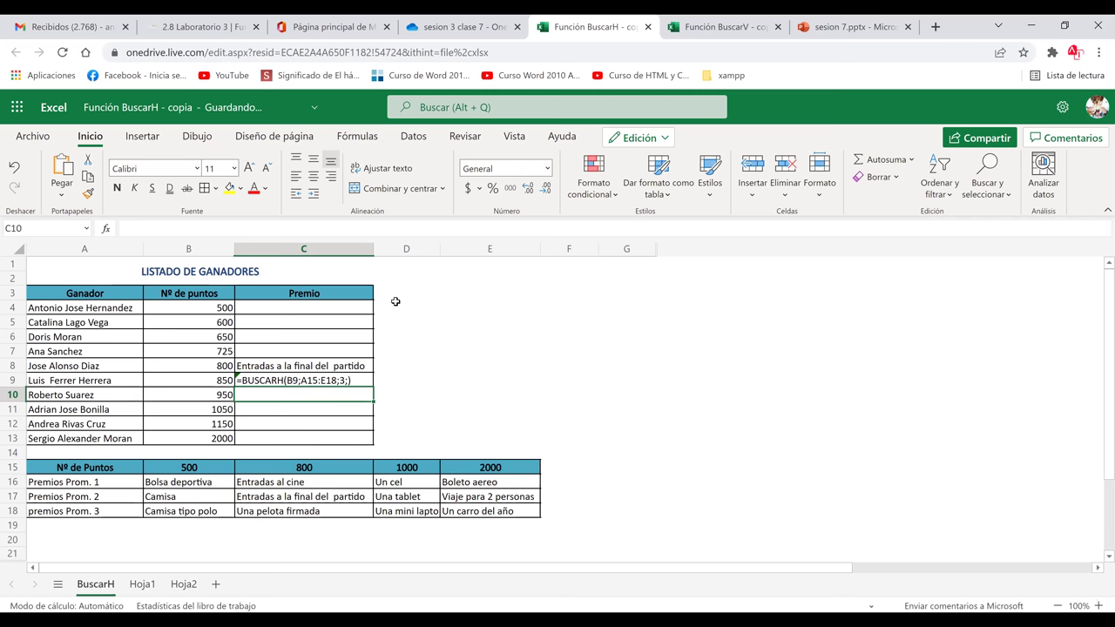
# Step: Clear everything from cell C9, both contents and formatting
pyautogui.click(332, 375)
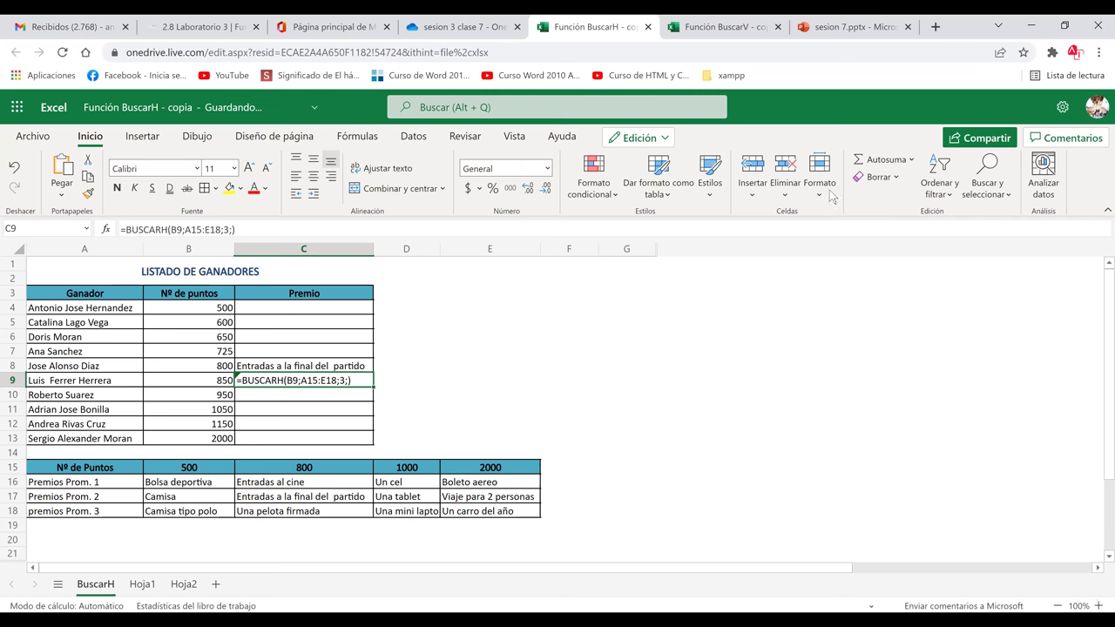
pyautogui.click(896, 182)
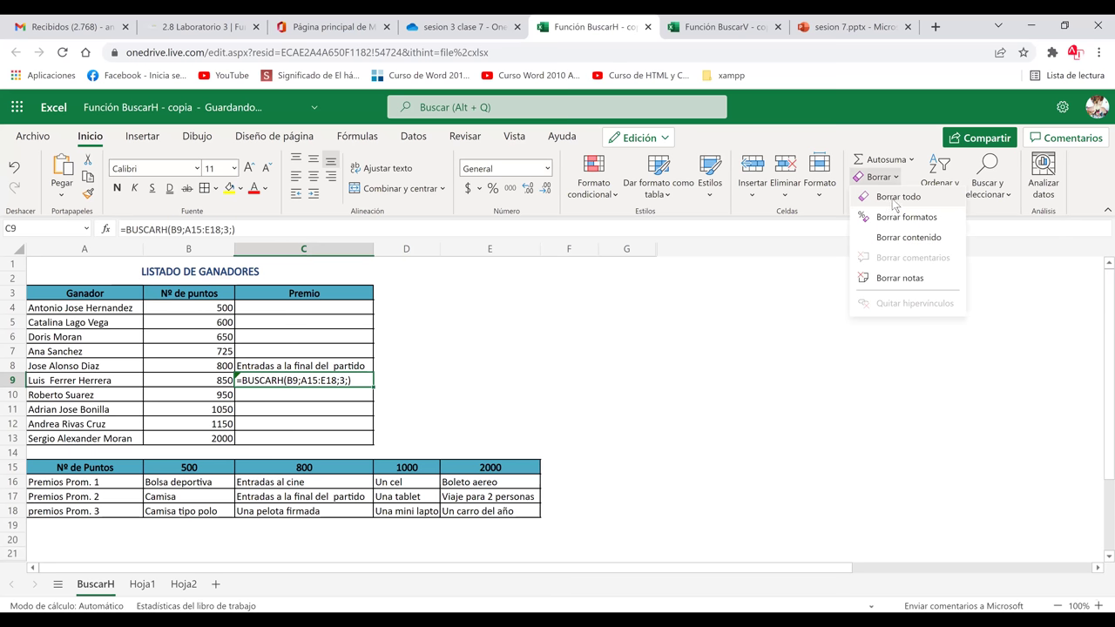
pyautogui.click(892, 201)
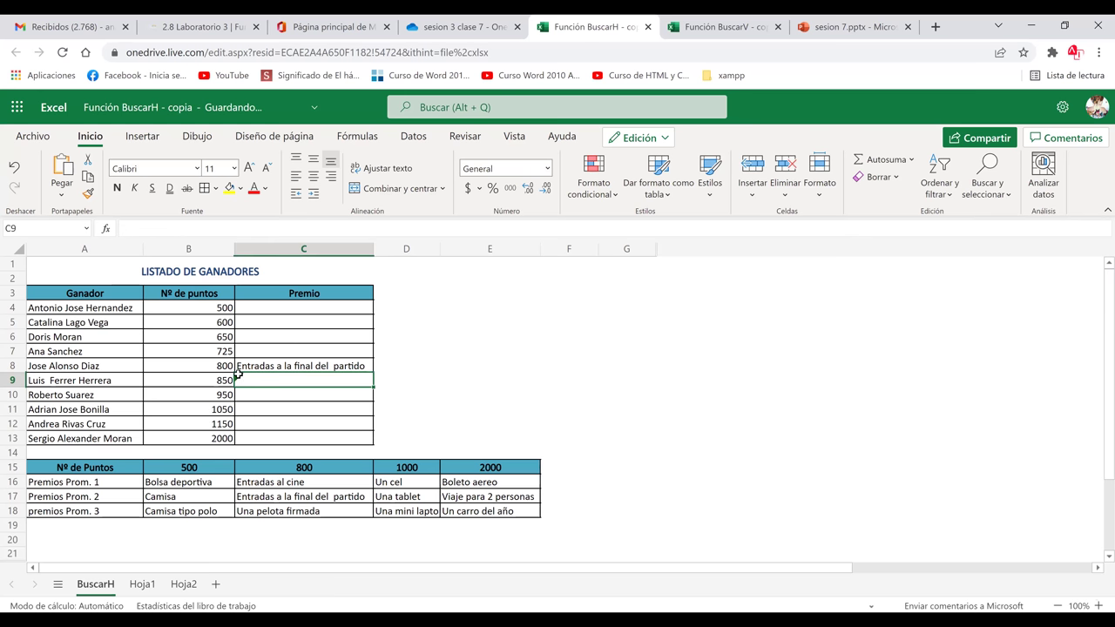
pyautogui.click(498, 389)
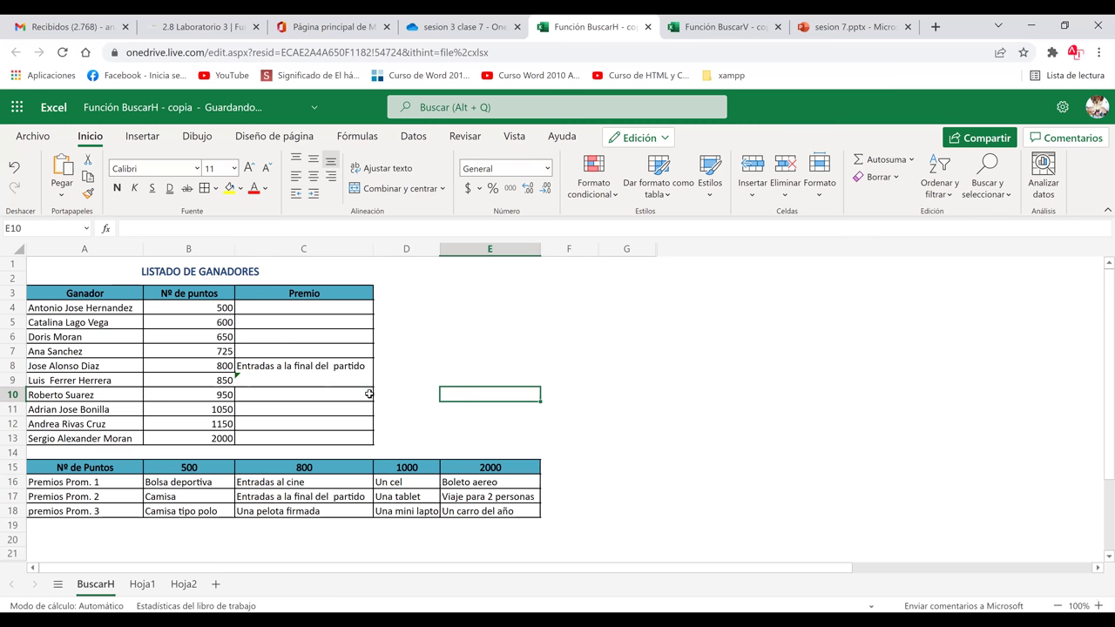
pyautogui.click(353, 380)
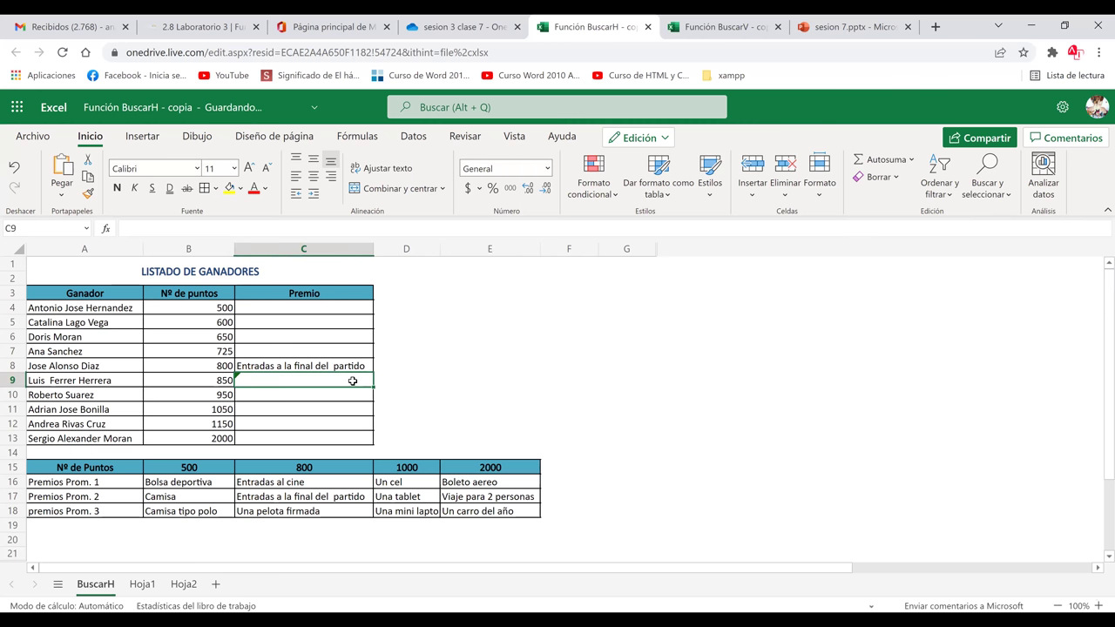
pyautogui.rightClick(354, 384)
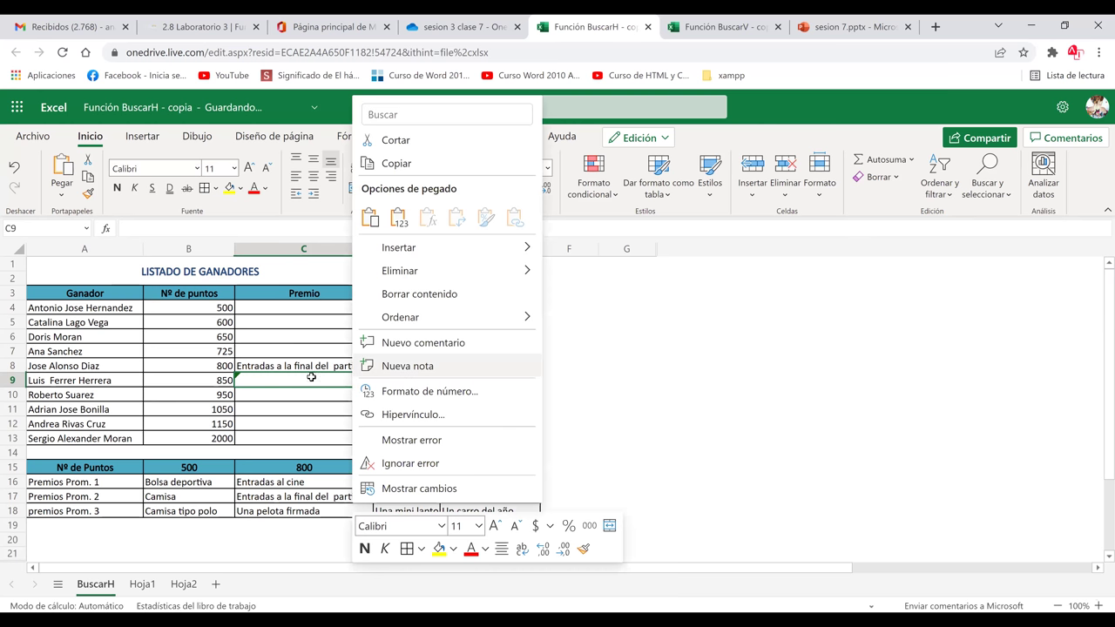
pyautogui.click(873, 178)
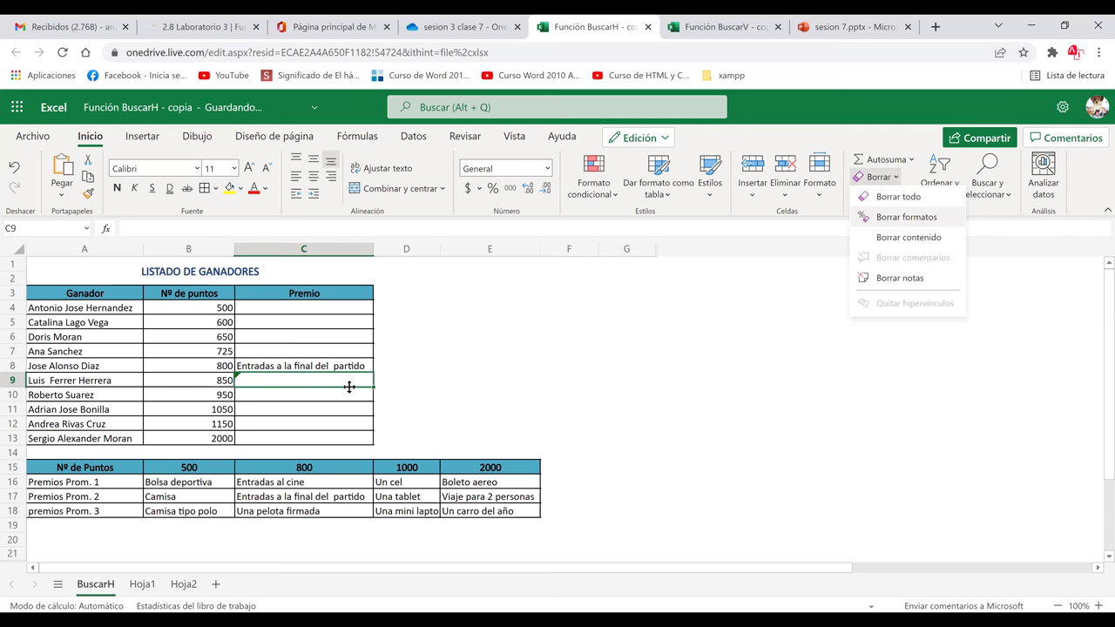
pyautogui.click(312, 384)
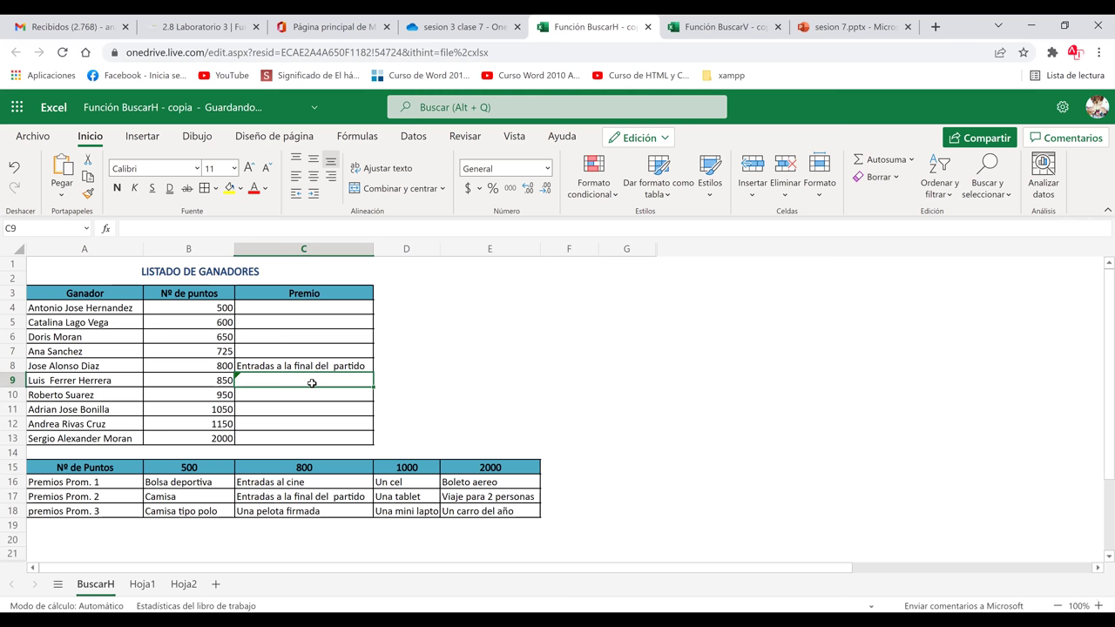
# Step: Check the points value in B8 and the arguments of the BUSCARH formula in C8 without changing them
pyautogui.click(223, 367)
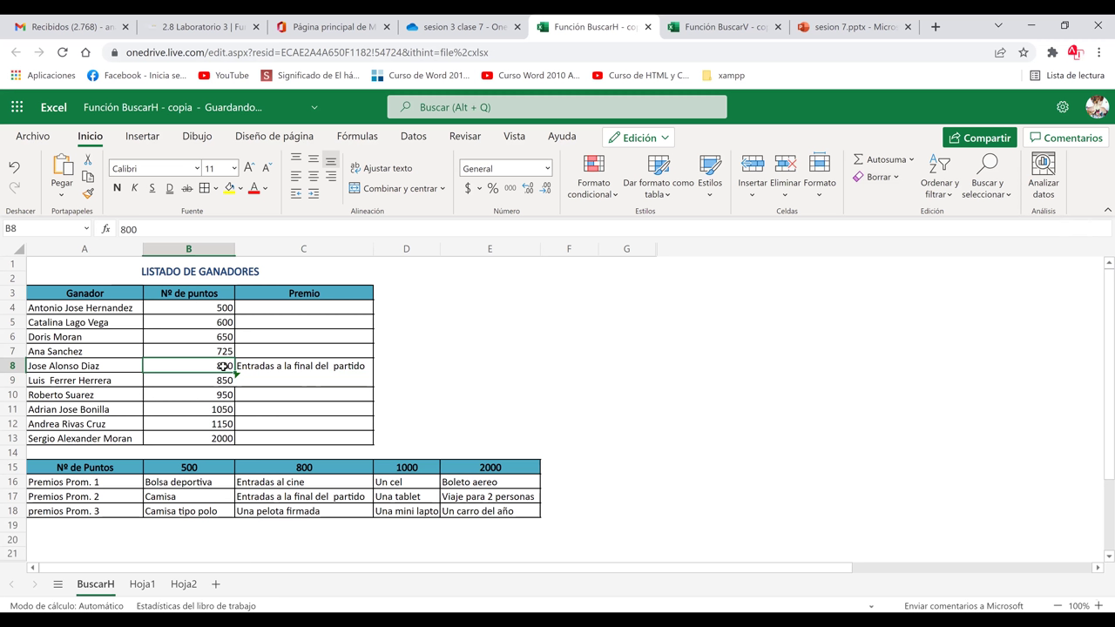
pyautogui.doubleClick(223, 366)
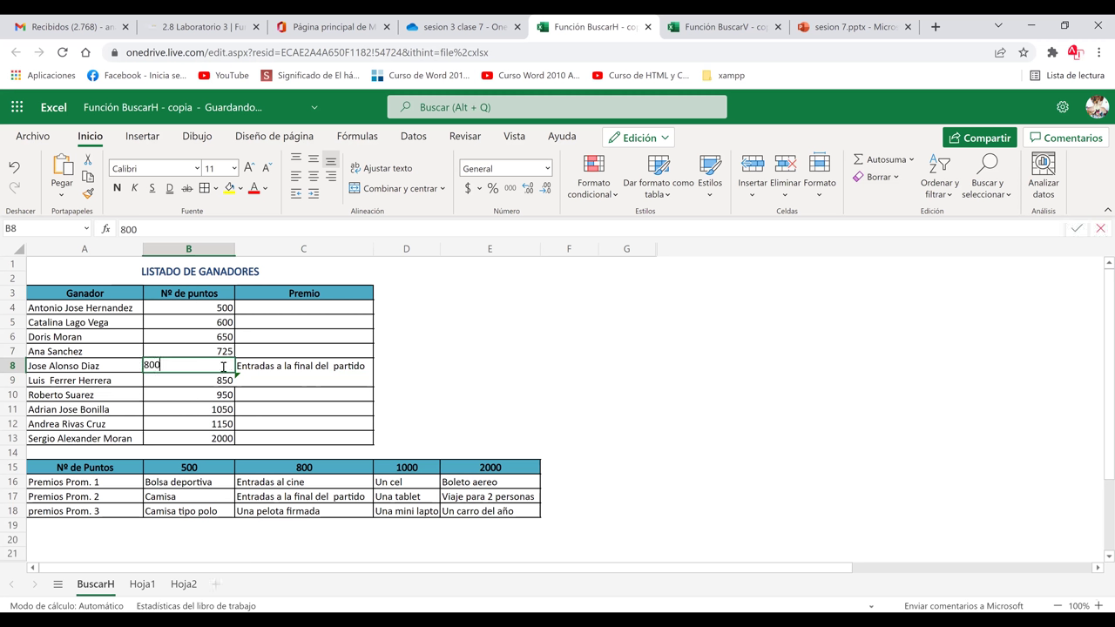
pyautogui.press('Return')
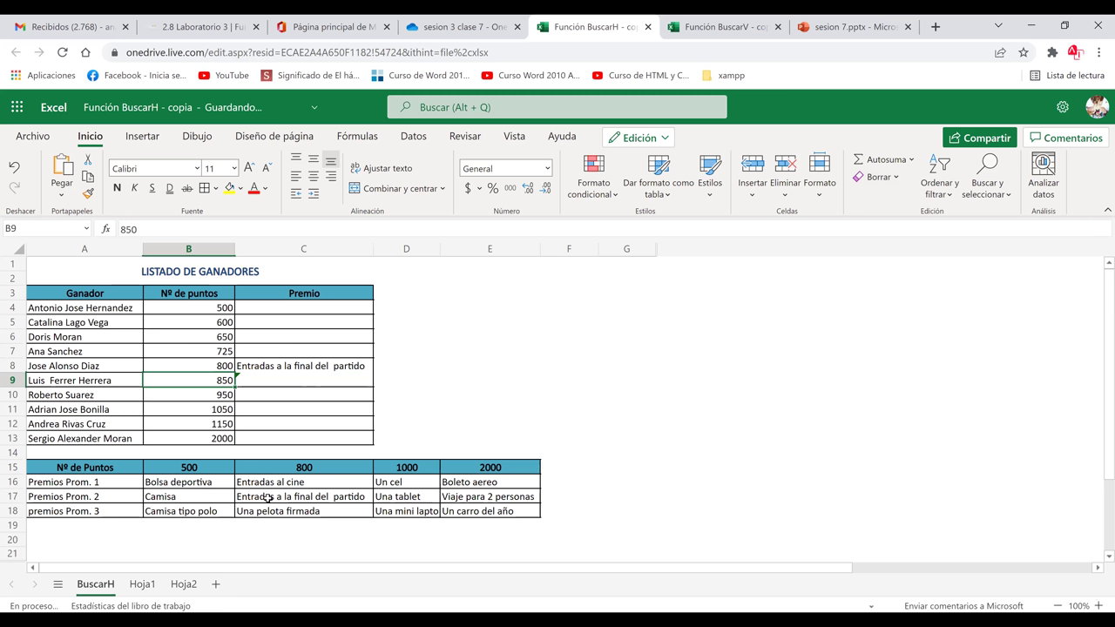
pyautogui.click(278, 366)
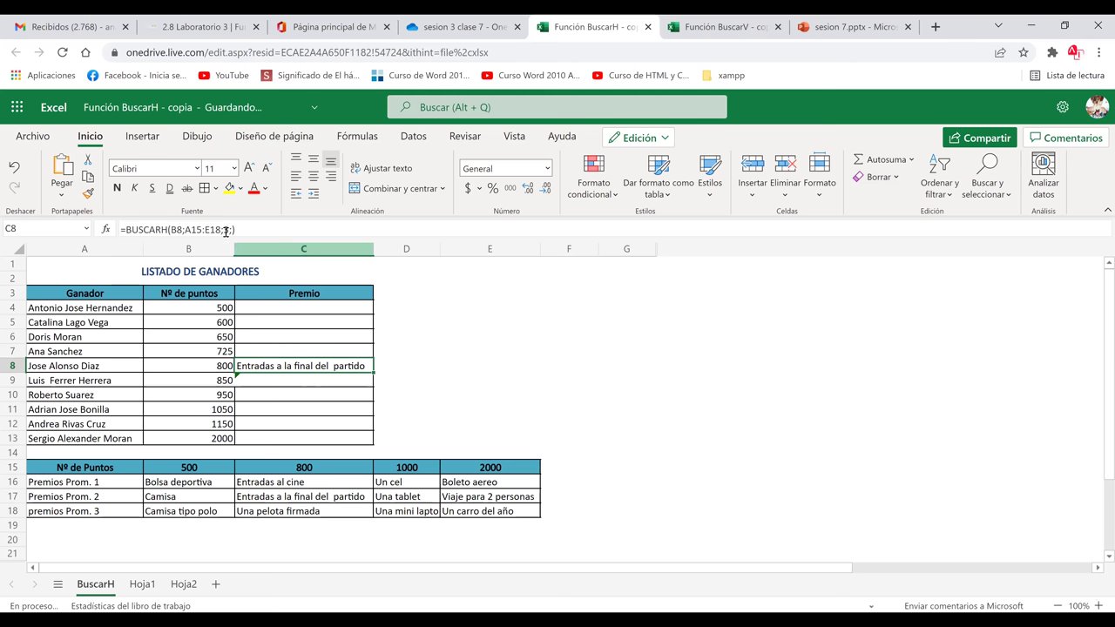
pyautogui.click(231, 230)
pyautogui.press('BackSpace')
pyautogui.press('Escape')
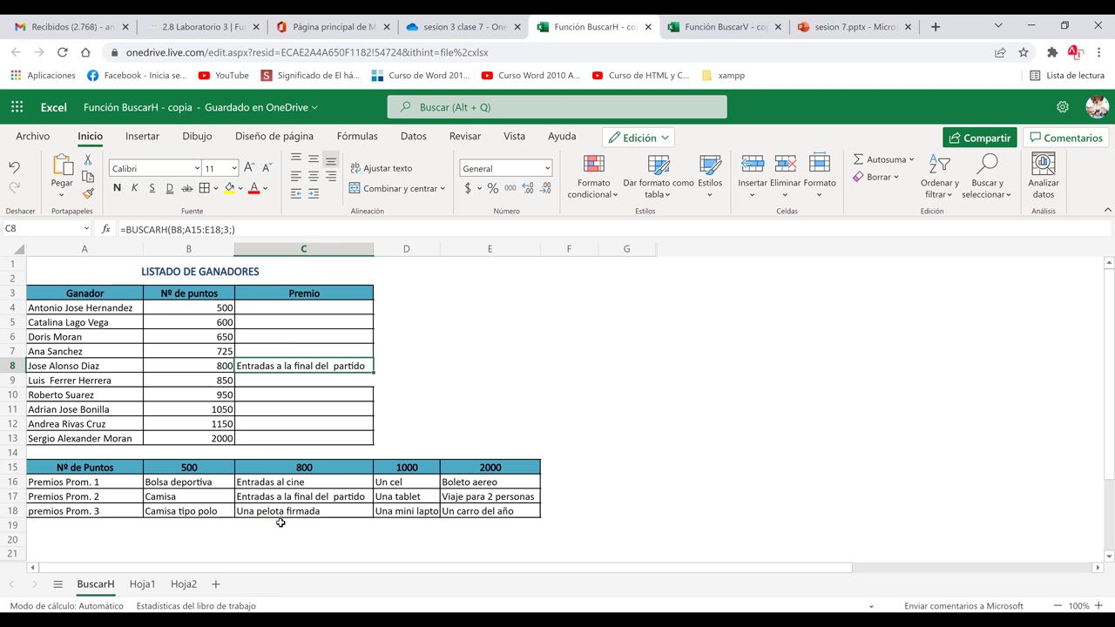
# Step: Enter the formula =BUSCARH(B9;A15:E18;3;) in cell C9
pyautogui.click(309, 379)
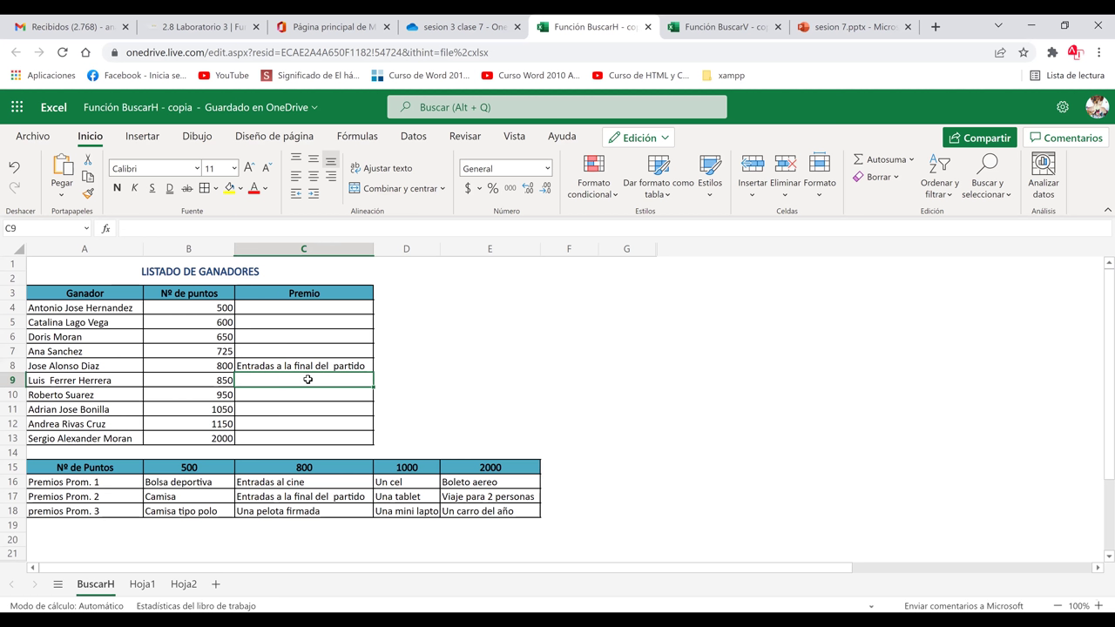
pyautogui.write('=buscar')
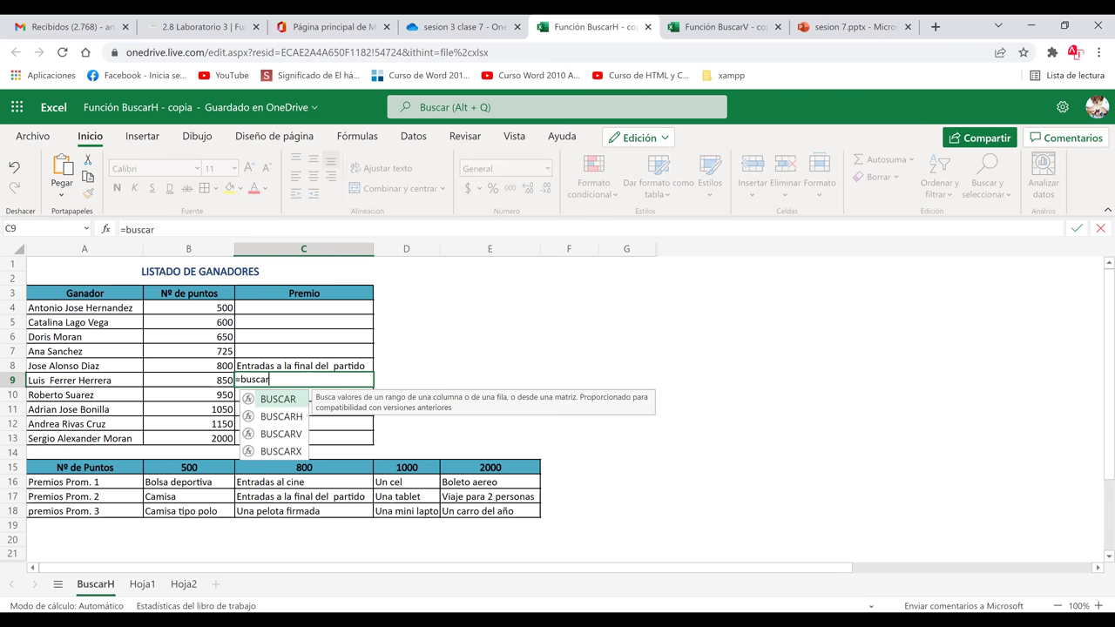
pyautogui.press('Down')
pyautogui.press('Tab')
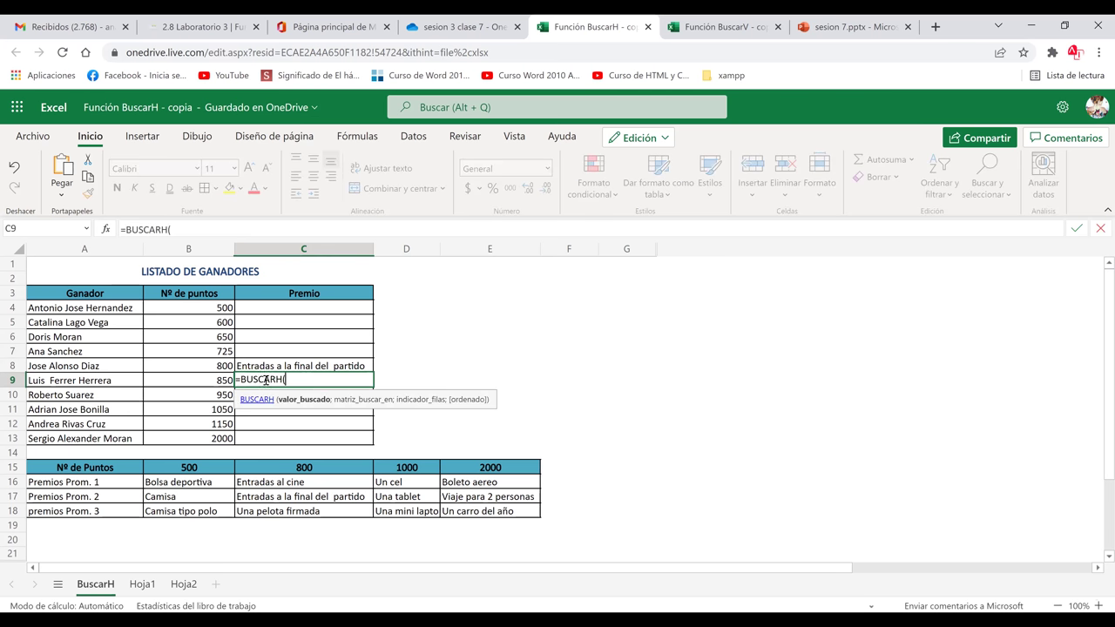
pyautogui.click(204, 381)
pyautogui.write(';')
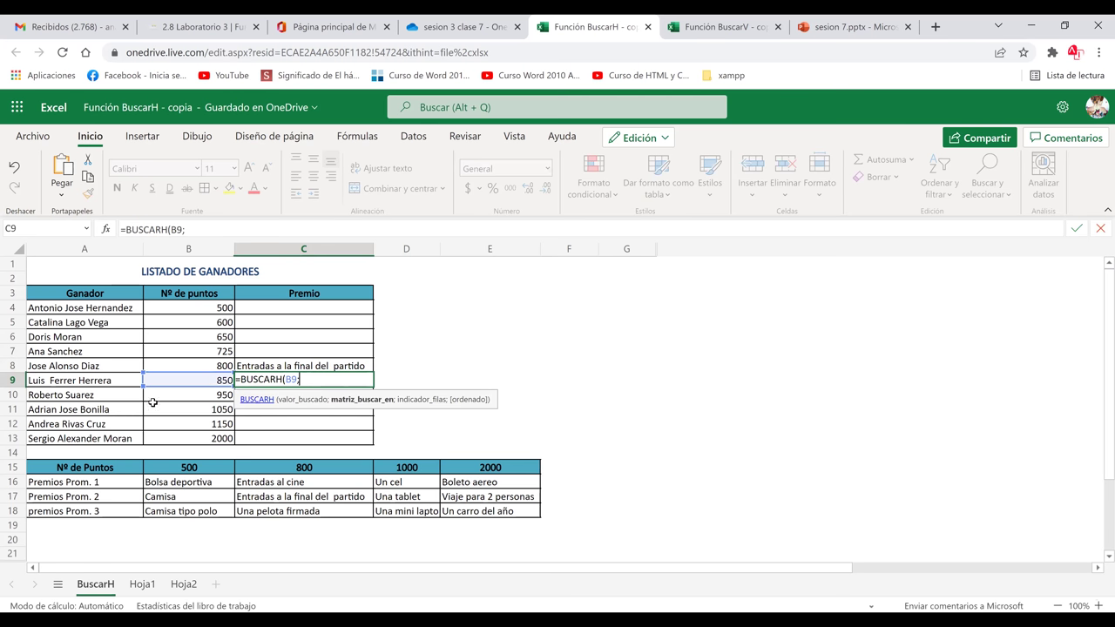
pyautogui.moveTo(54, 466); pyautogui.dragTo(478, 506)
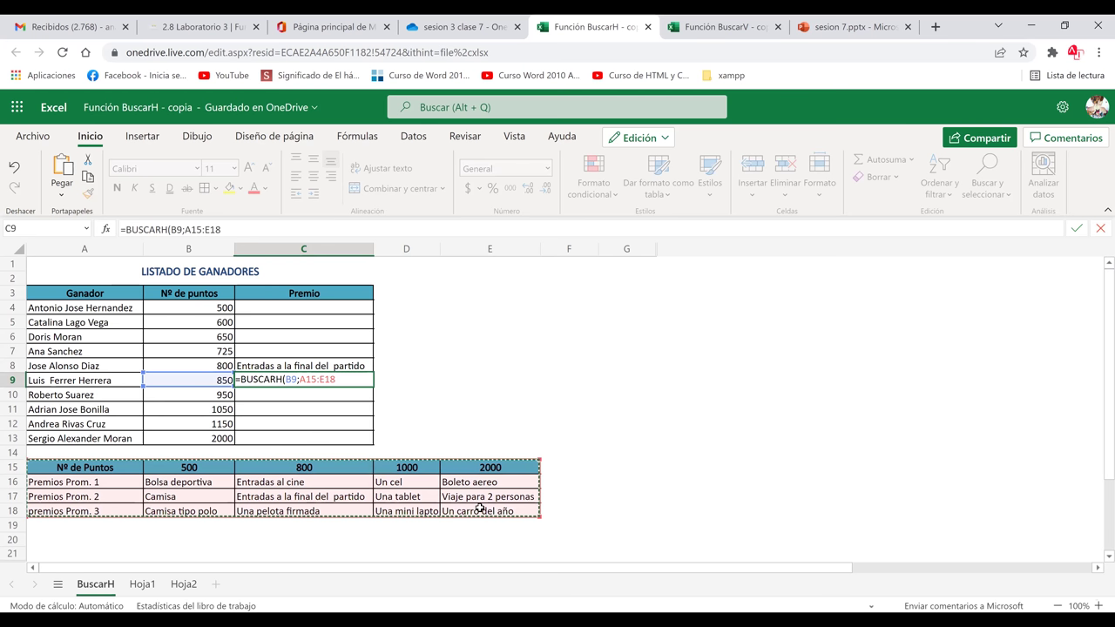
pyautogui.write(';')
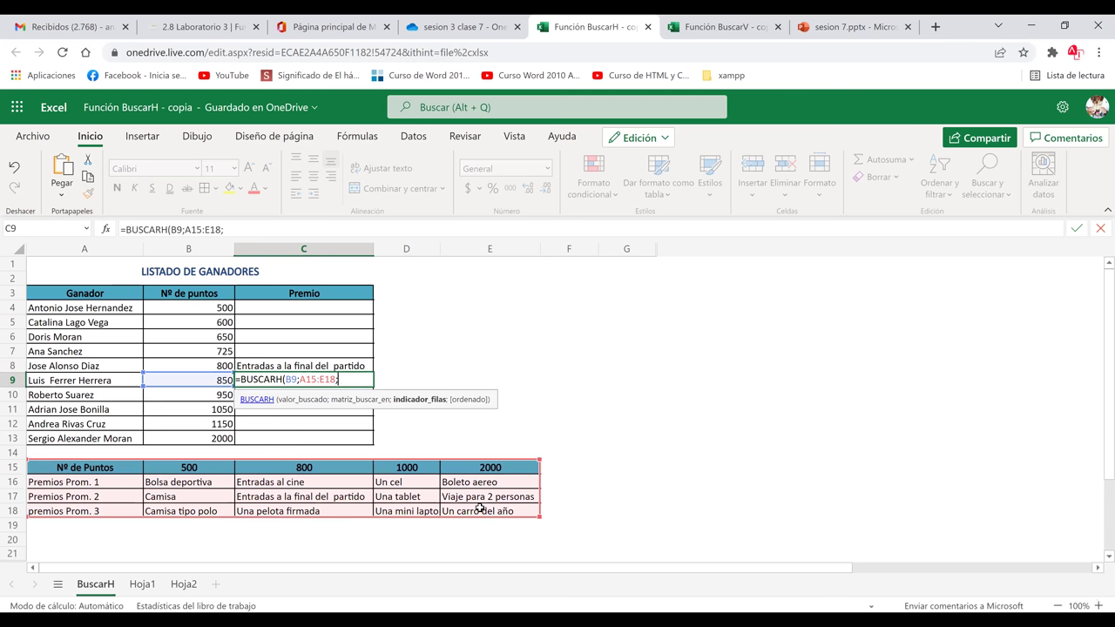
pyautogui.write('3;)')
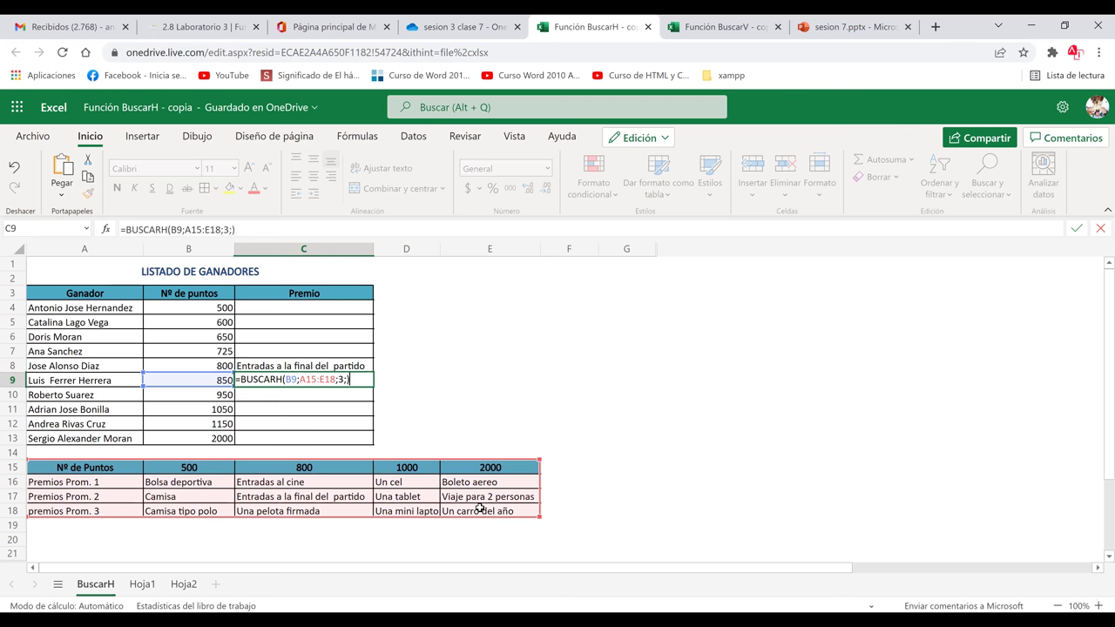
pyautogui.press('Return')
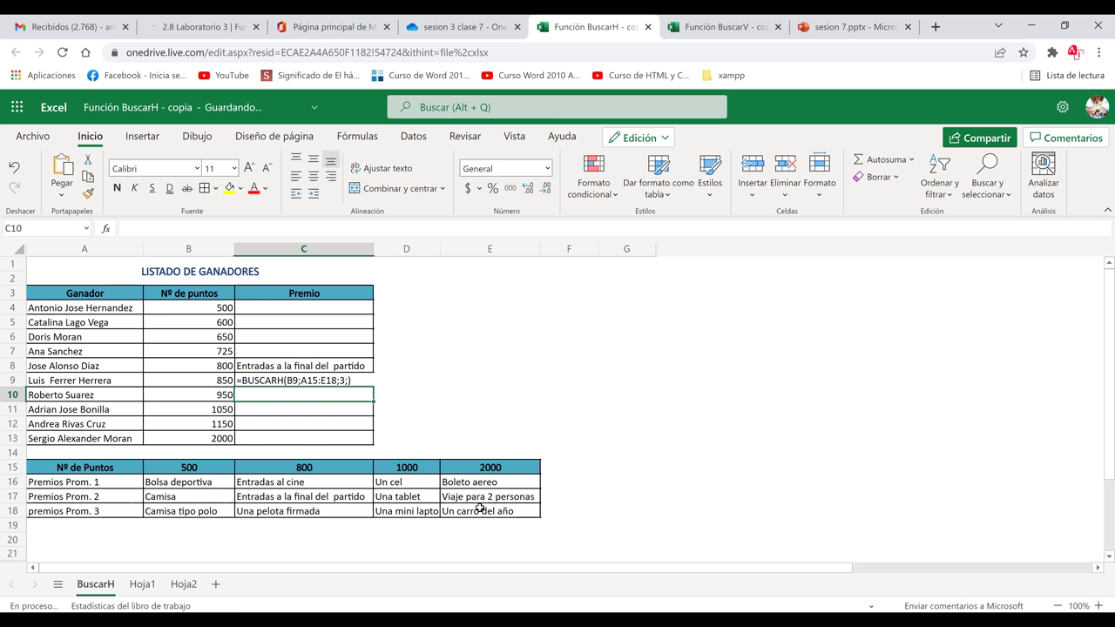
# Step: Compare the BUSCARH formulas in C8 and C9, and check the ranges that C9 references without changing them
pyautogui.click(325, 366)
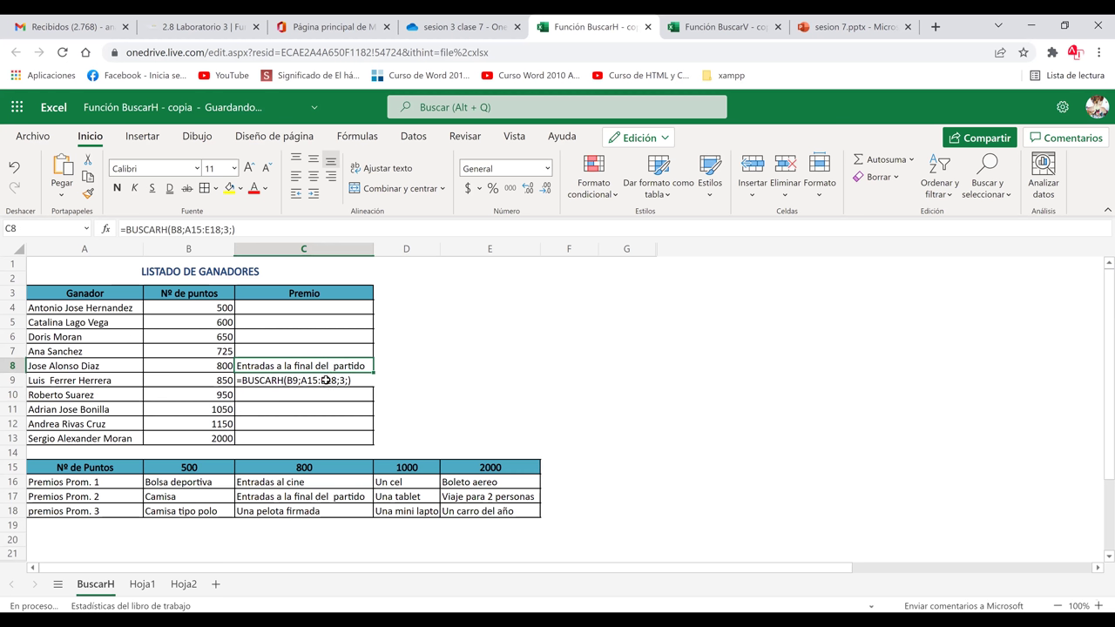
pyautogui.click(326, 380)
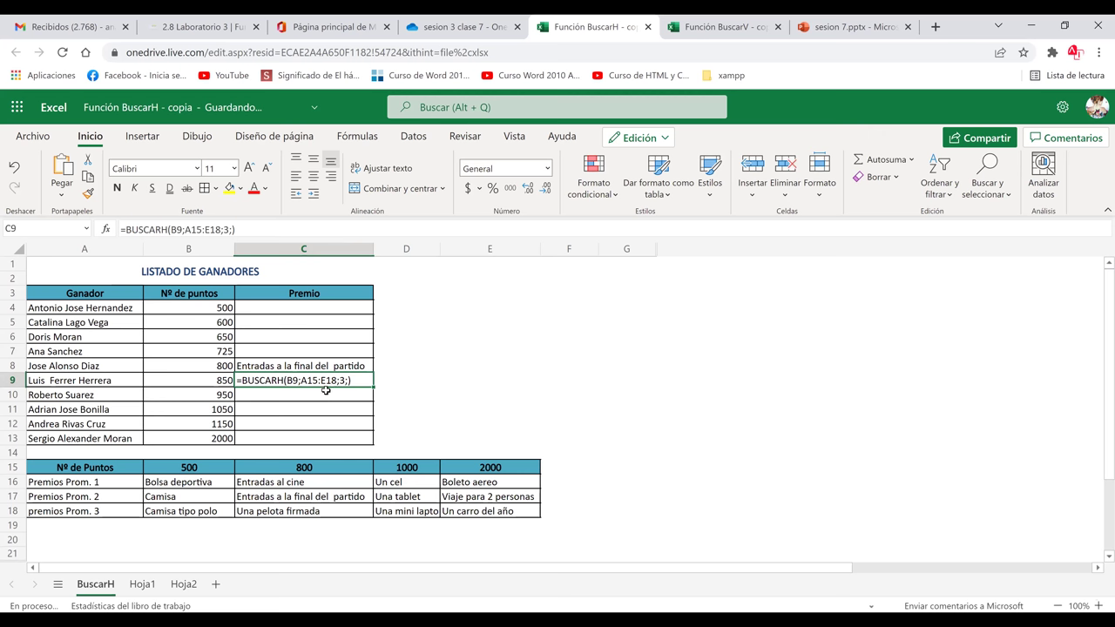
pyautogui.press('Down')
pyautogui.press('Down')
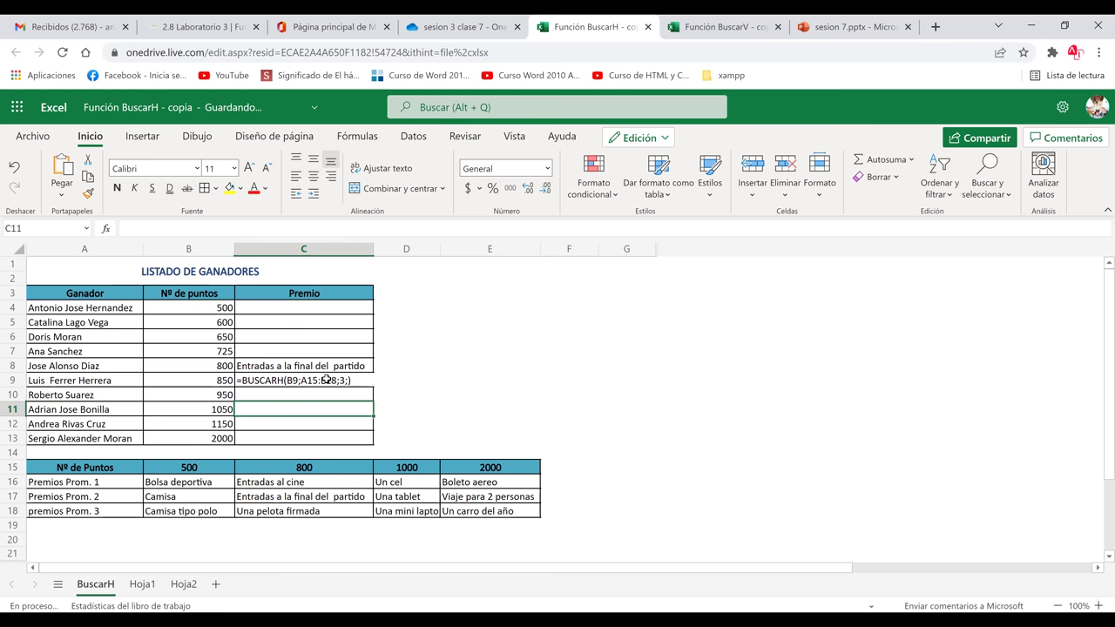
pyautogui.click(325, 380)
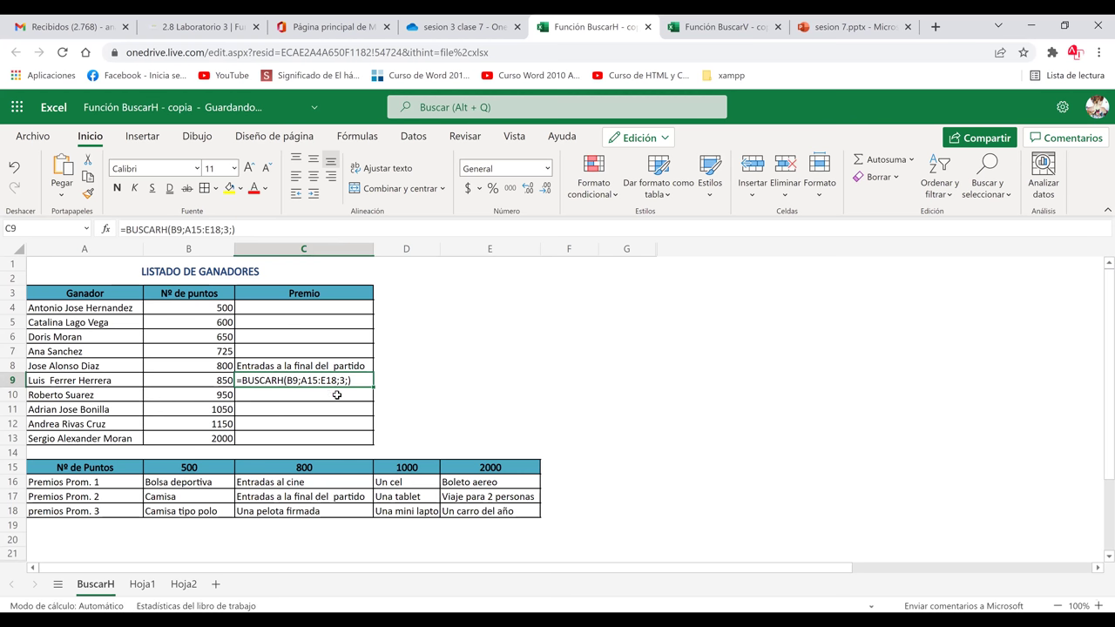
pyautogui.doubleClick(333, 381)
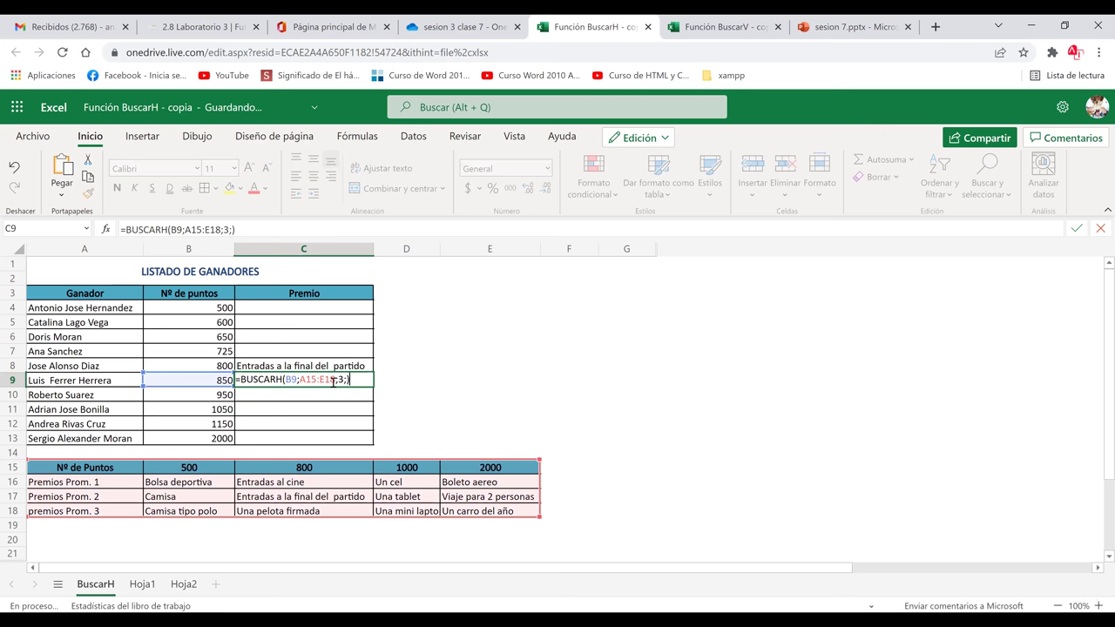
pyautogui.press('Return')
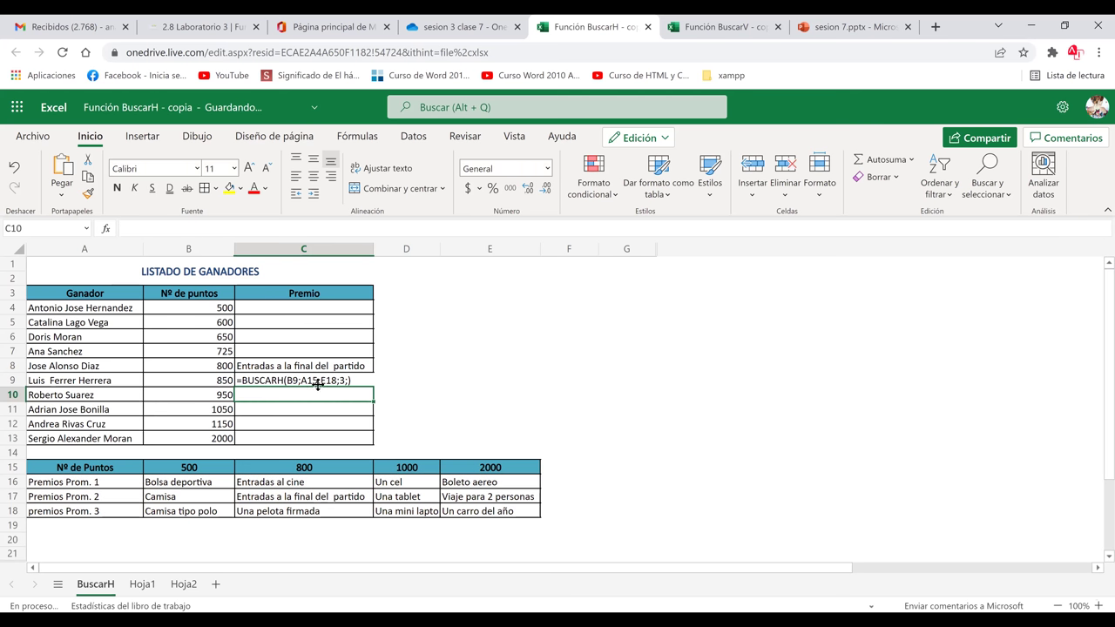
# Step: Delete the whole BUSCARH formula from cell C9
pyautogui.click(344, 381)
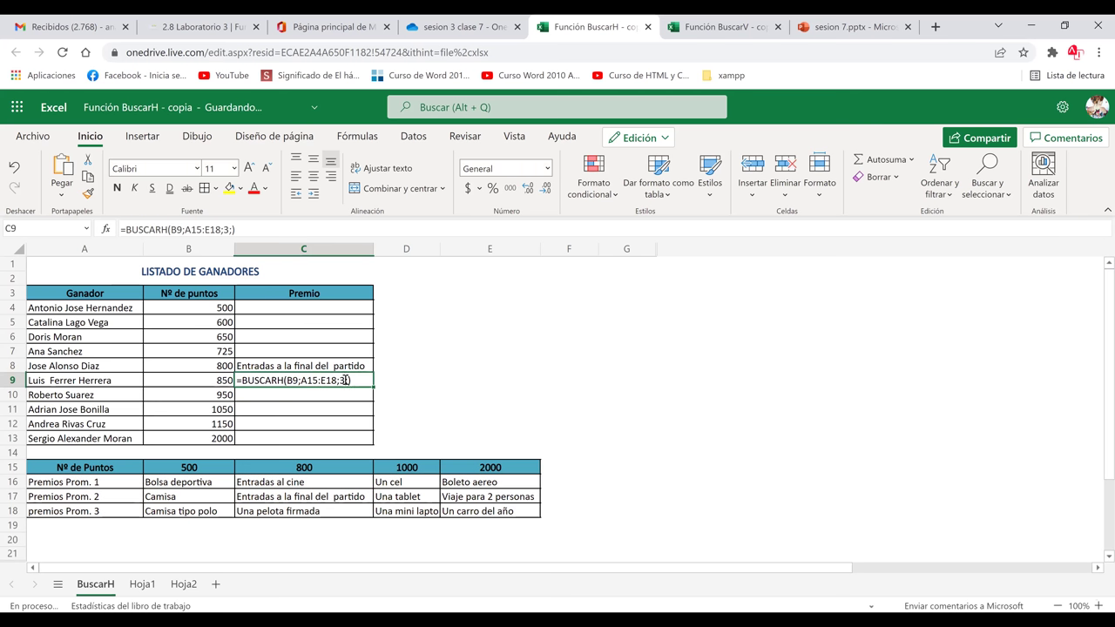
pyautogui.tripleClick(345, 381)
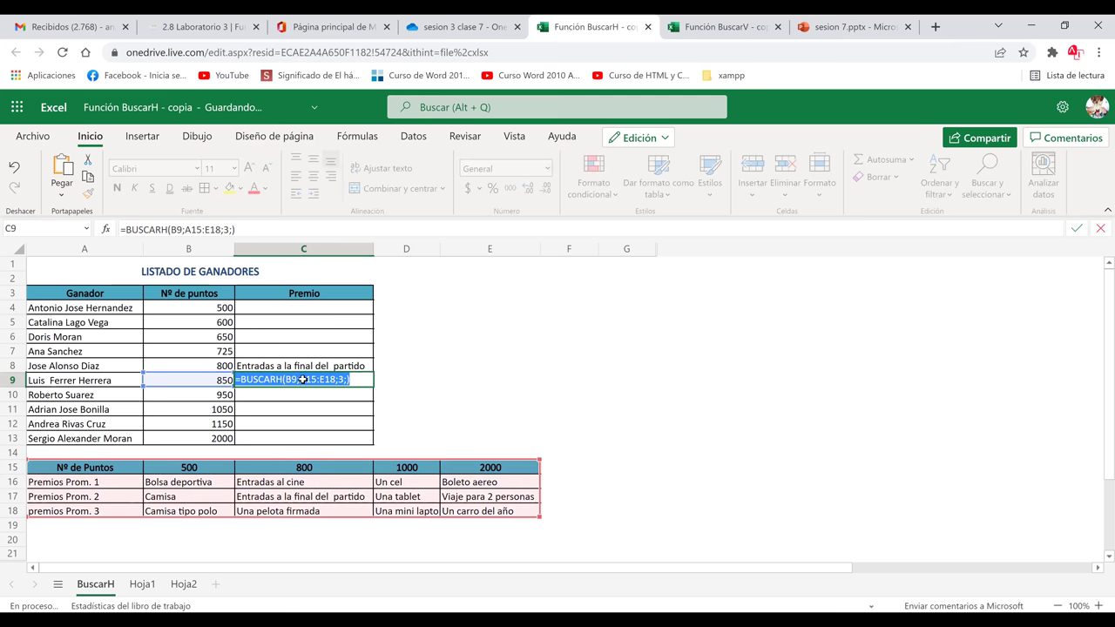
pyautogui.press('Delete')
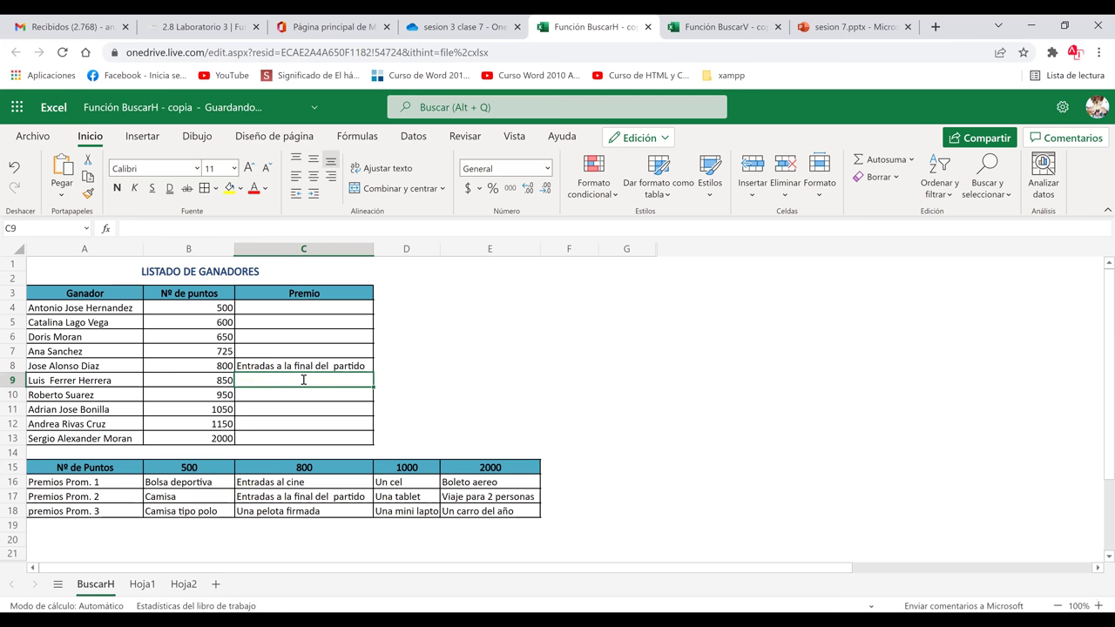
pyautogui.write('+')
pyautogui.press('BackSpace')
pyautogui.write('=f')
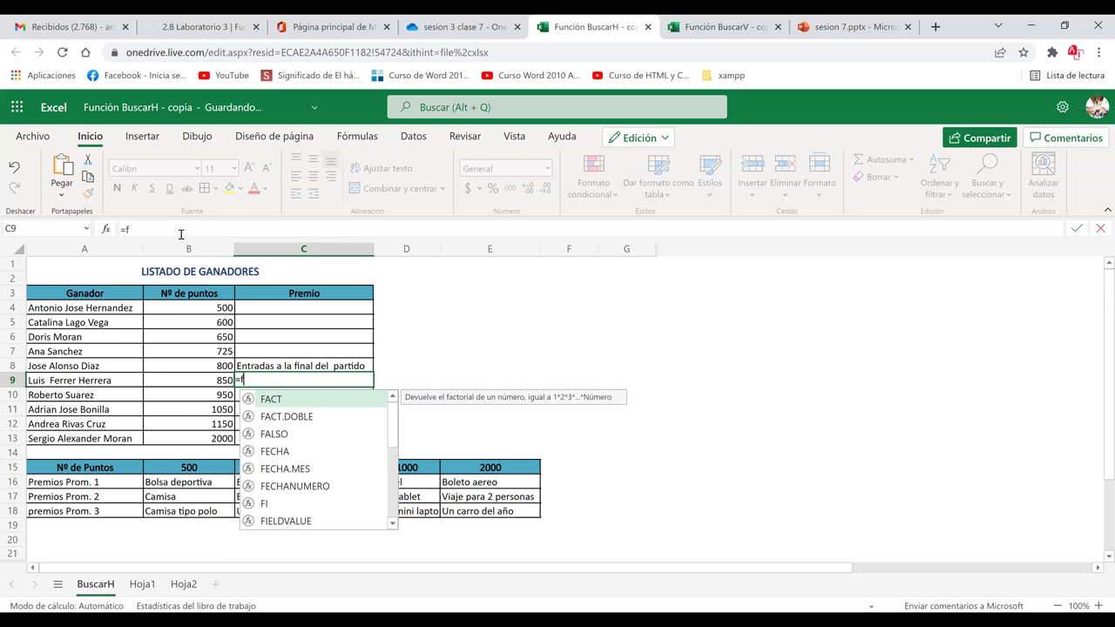
pyautogui.press('BackSpace')
pyautogui.write('BUSCARH(')
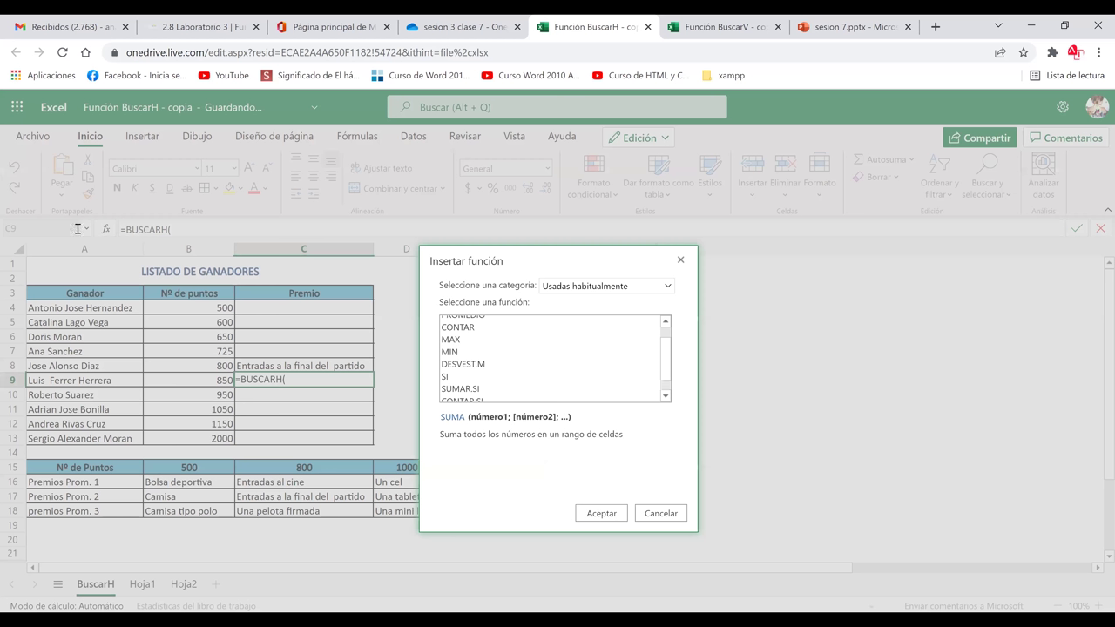
pyautogui.press('Escape')
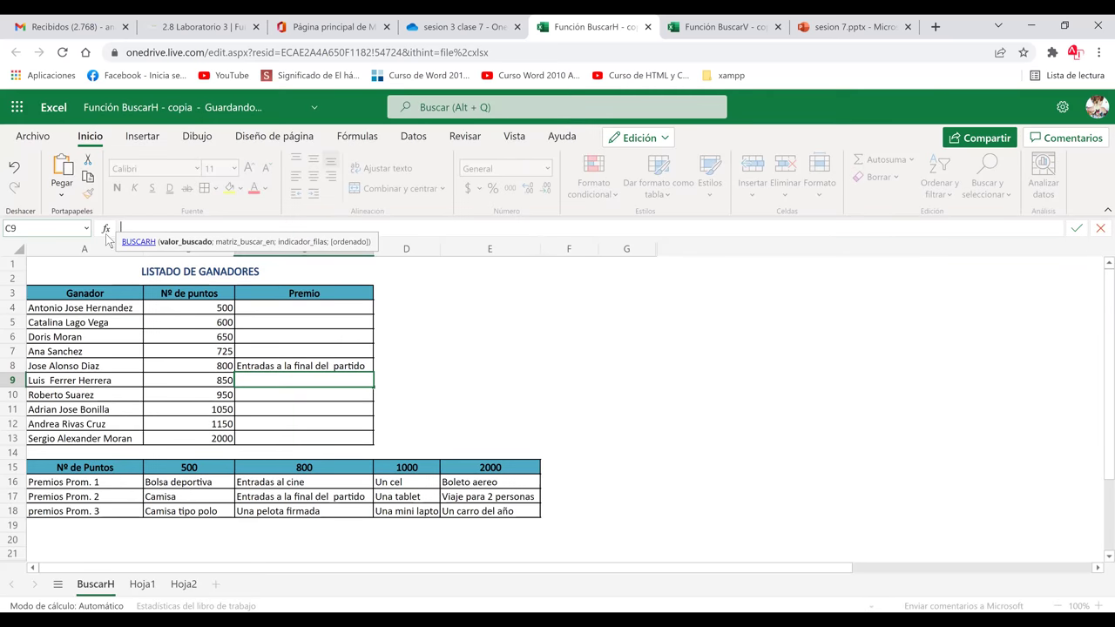
# Step: Insert the BUSCARH function from the Búsqueda y referencia category into cell C9
pyautogui.click(105, 230)
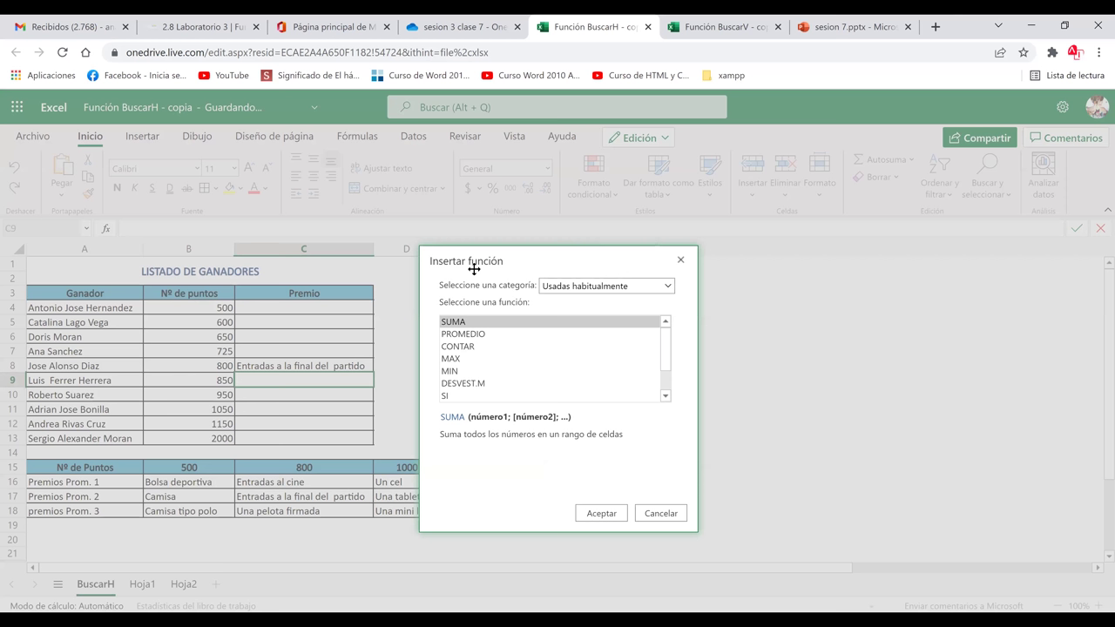
pyautogui.click(627, 286)
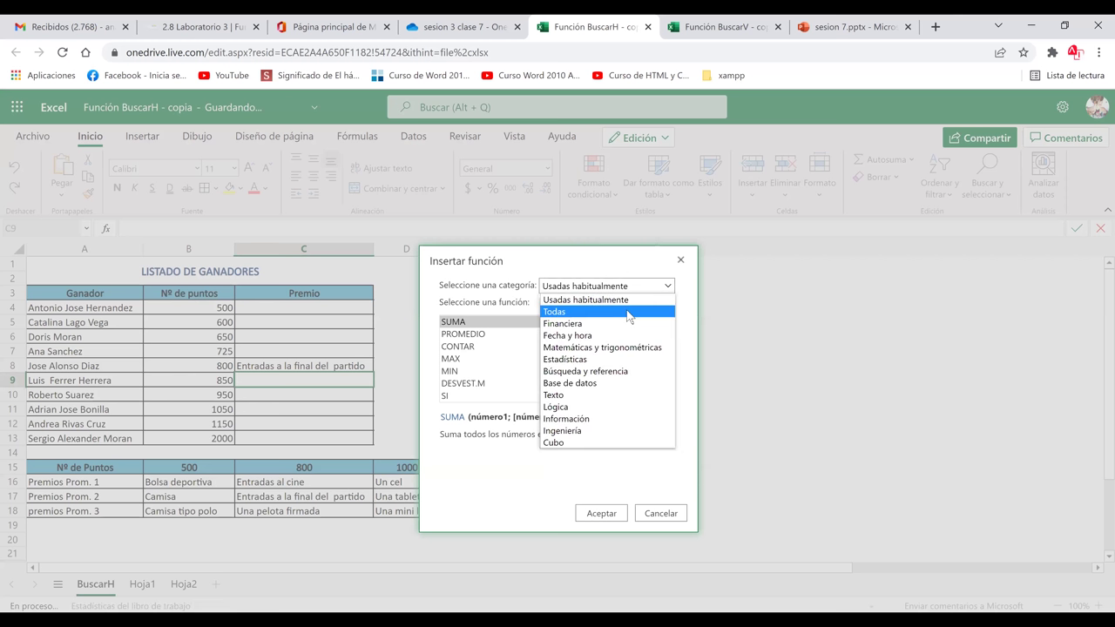
pyautogui.click(609, 371)
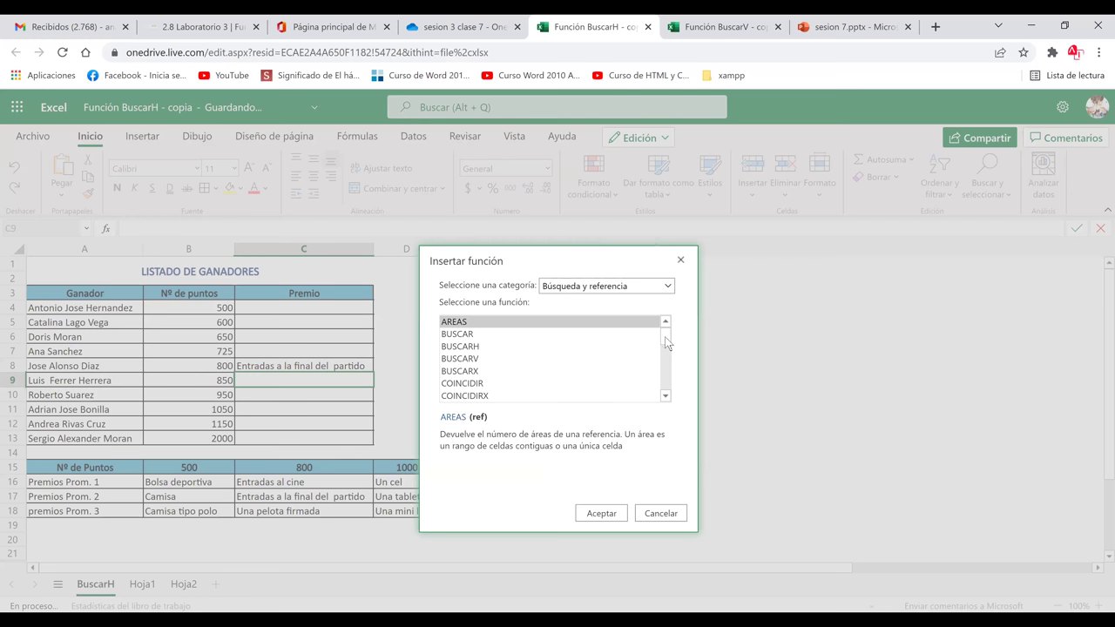
pyautogui.press('Tab')
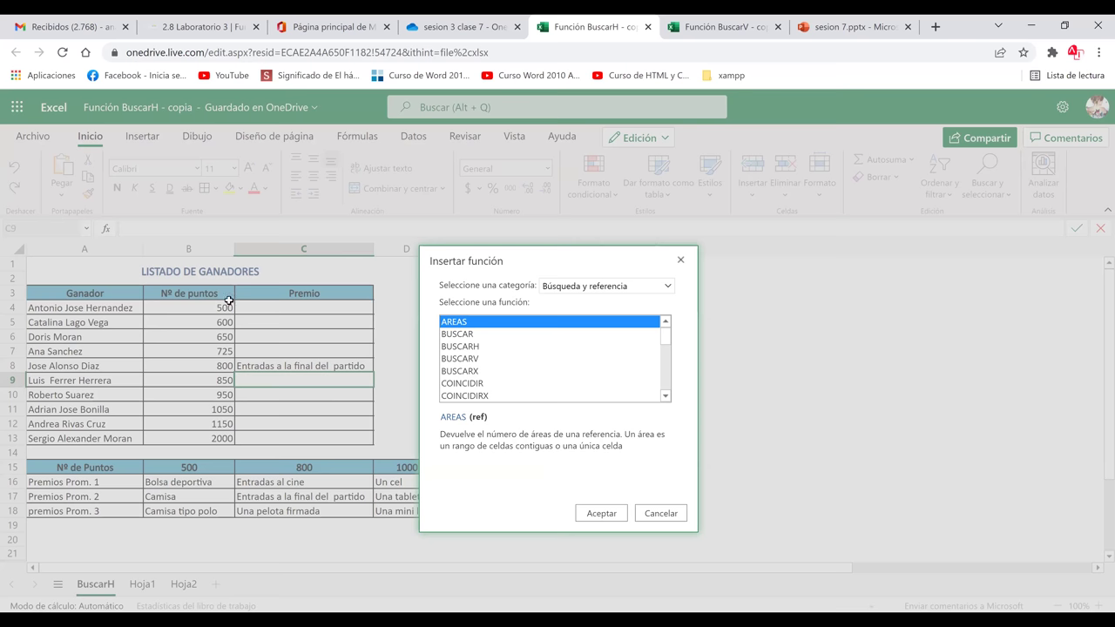
pyautogui.press('Down')
pyautogui.press('Down')
pyautogui.press('Return')
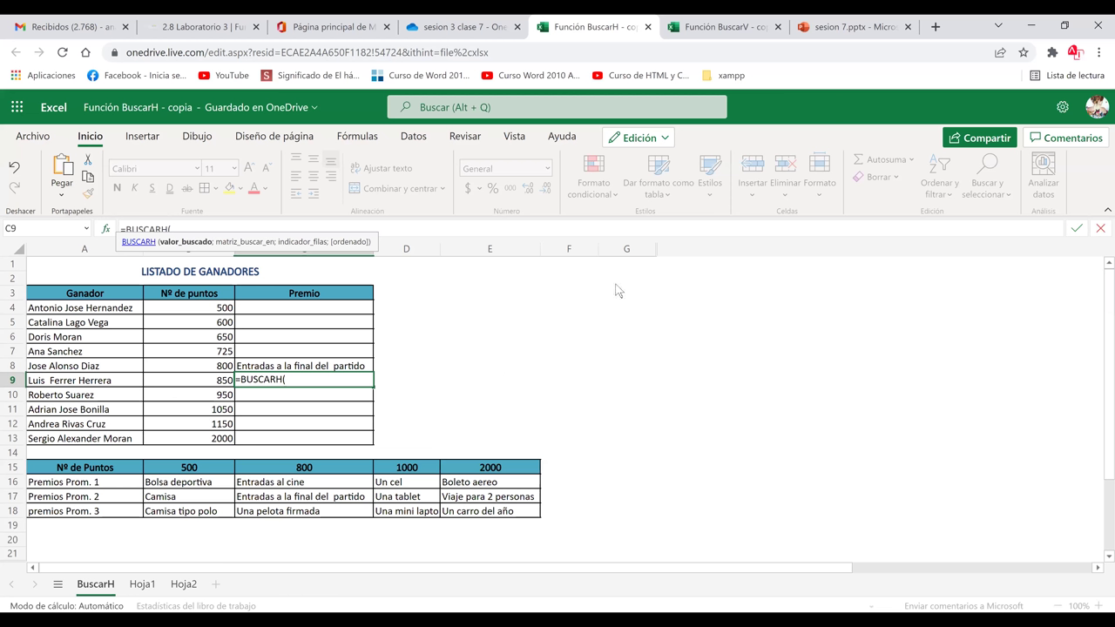
# Step: Insert a second BUSCARH from the Búsqueda y referencia category inside the C9 formula, as =BUSCARH(BUSCARH(
pyautogui.hotkey('shift', 'F3')
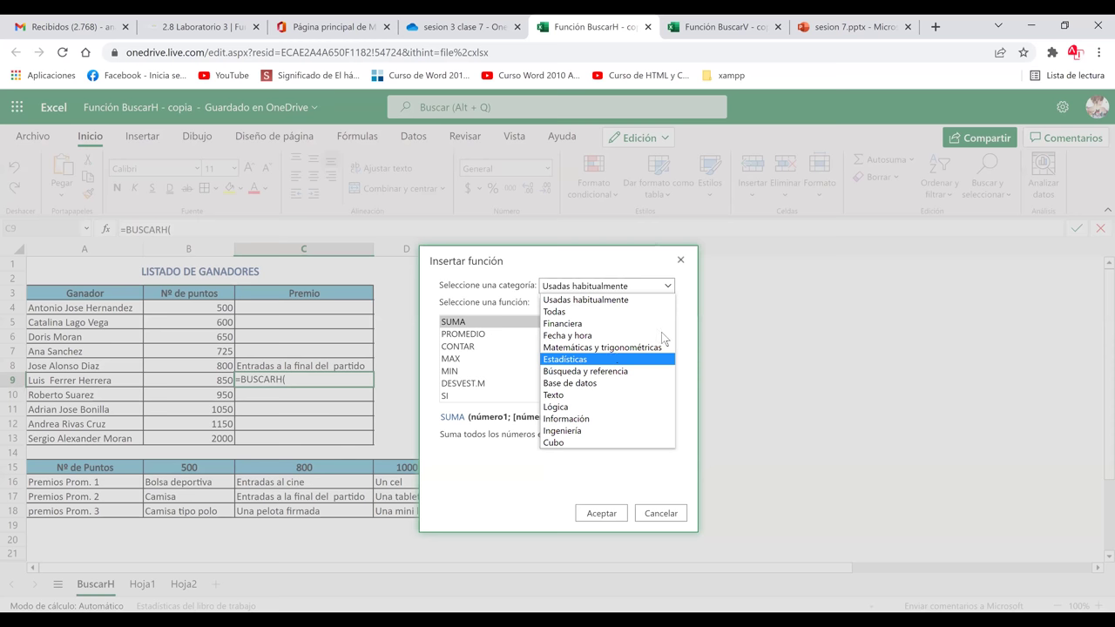
pyautogui.press('Down')
pyautogui.press('Return')
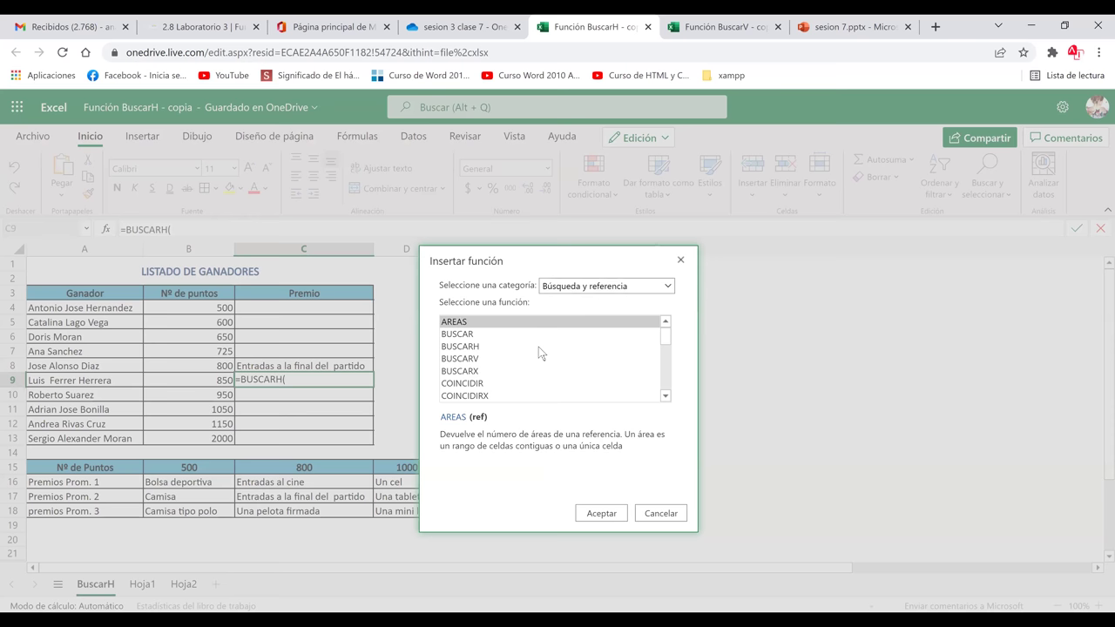
pyautogui.doubleClick(538, 346)
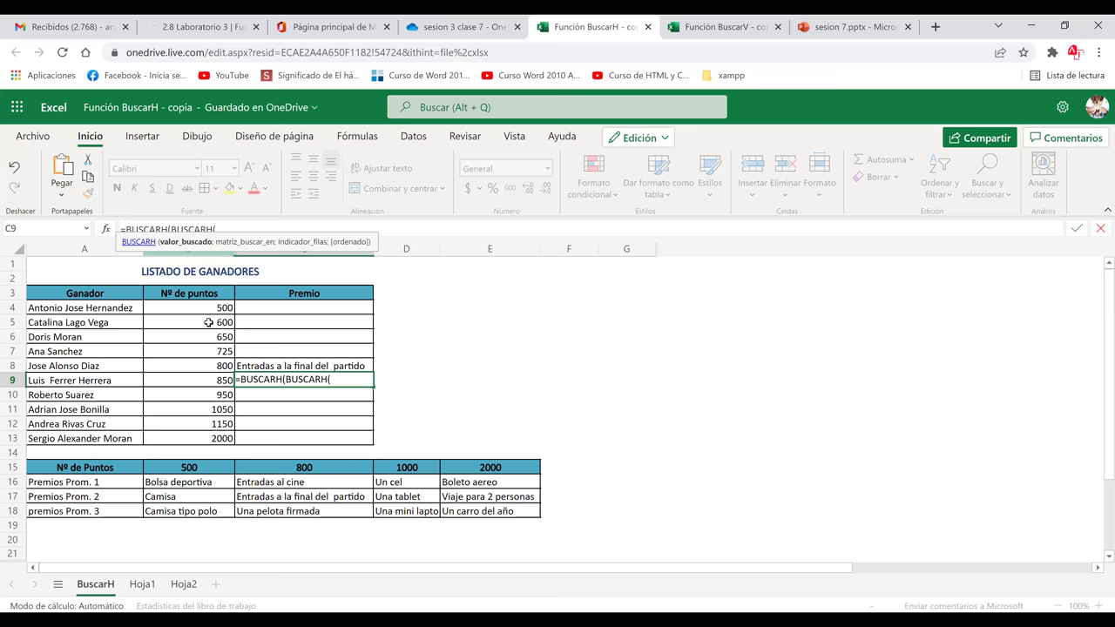
# Step: Complete the inner BUSCARH in C9 with lookup value B9, range A15:E18 and row 2, and enter the formula
pyautogui.click(206, 378)
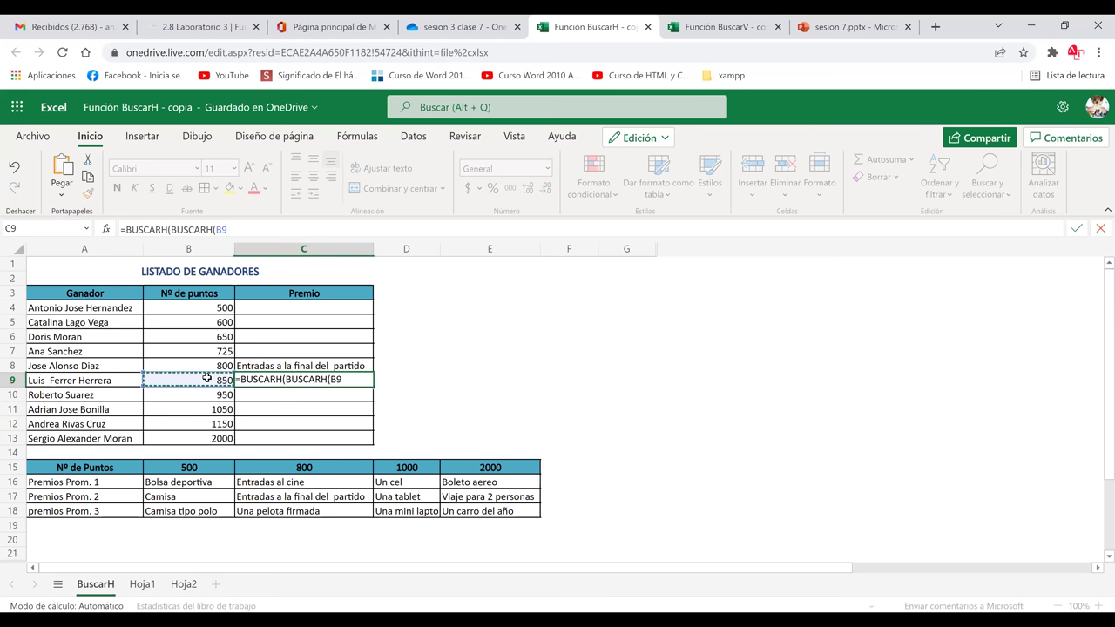
pyautogui.write(';')
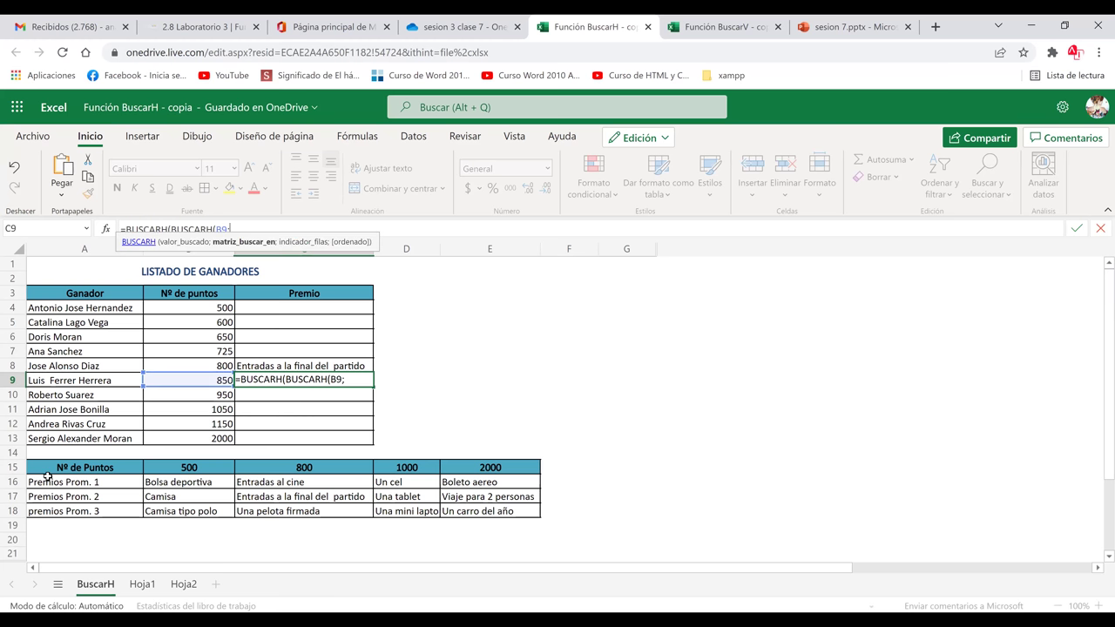
pyautogui.moveTo(37, 466); pyautogui.dragTo(218, 469)
pyautogui.moveTo(450, 452); pyautogui.dragTo(493, 510)
pyautogui.write(';')
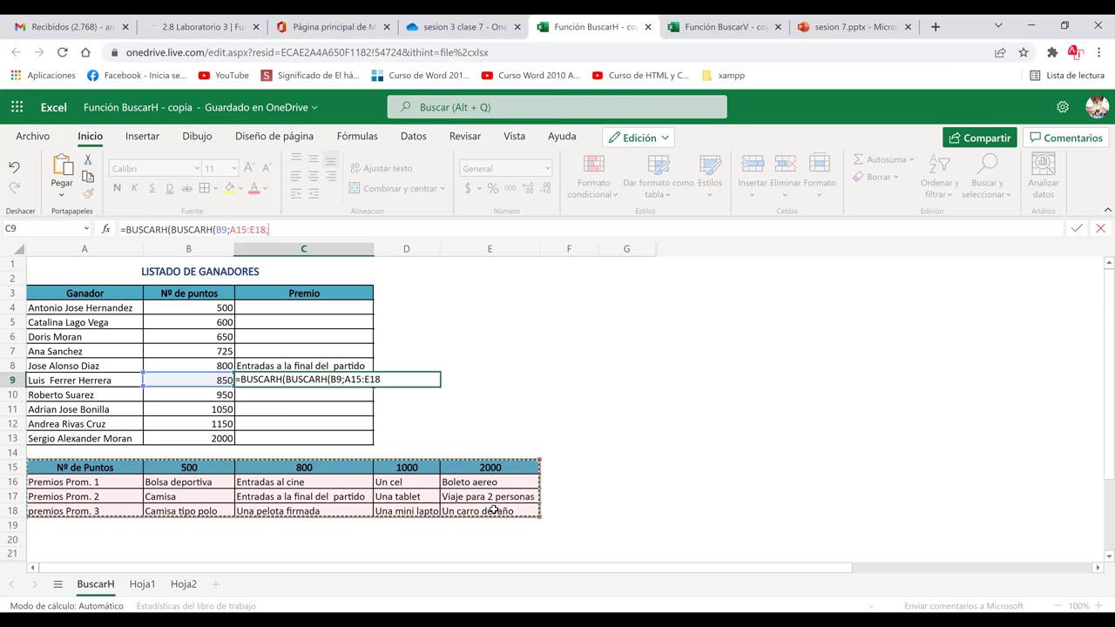
pyautogui.write('2')
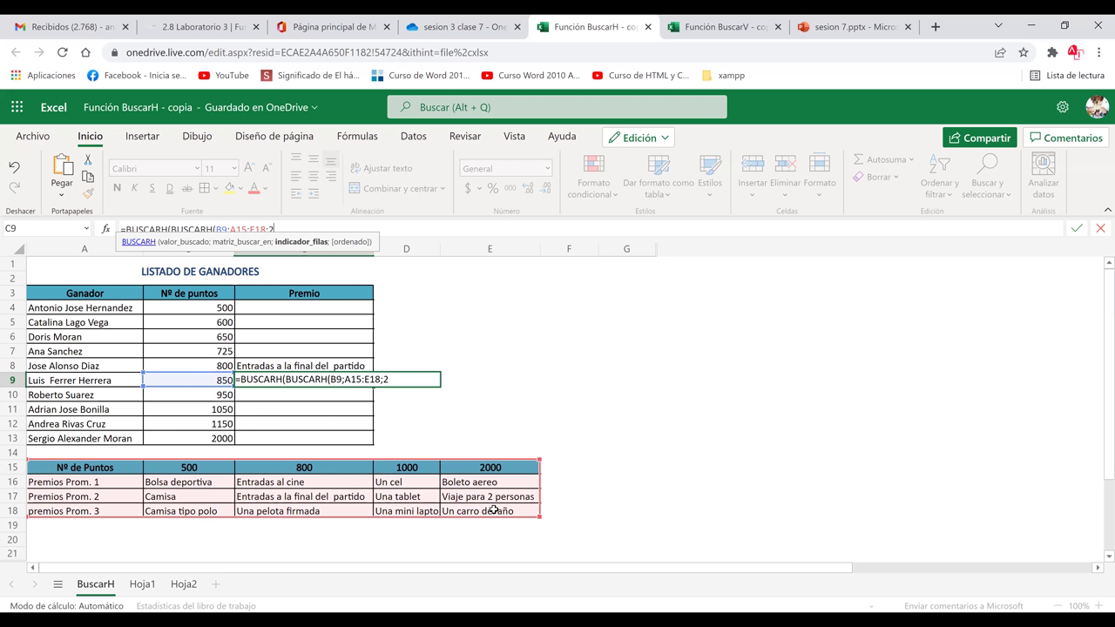
pyautogui.click(392, 382)
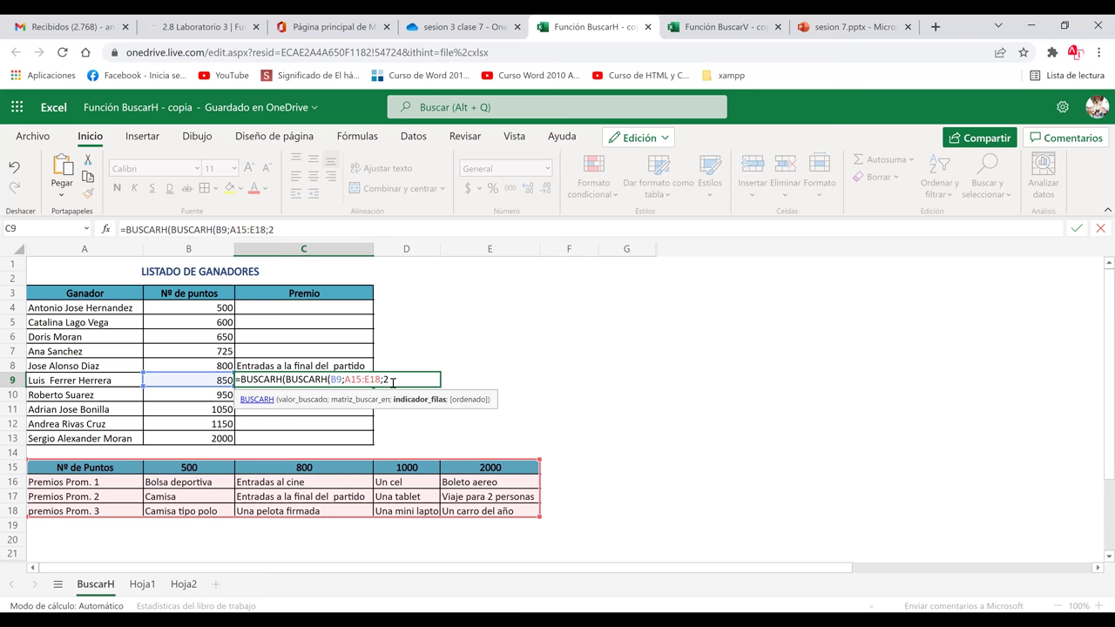
pyautogui.write(')')
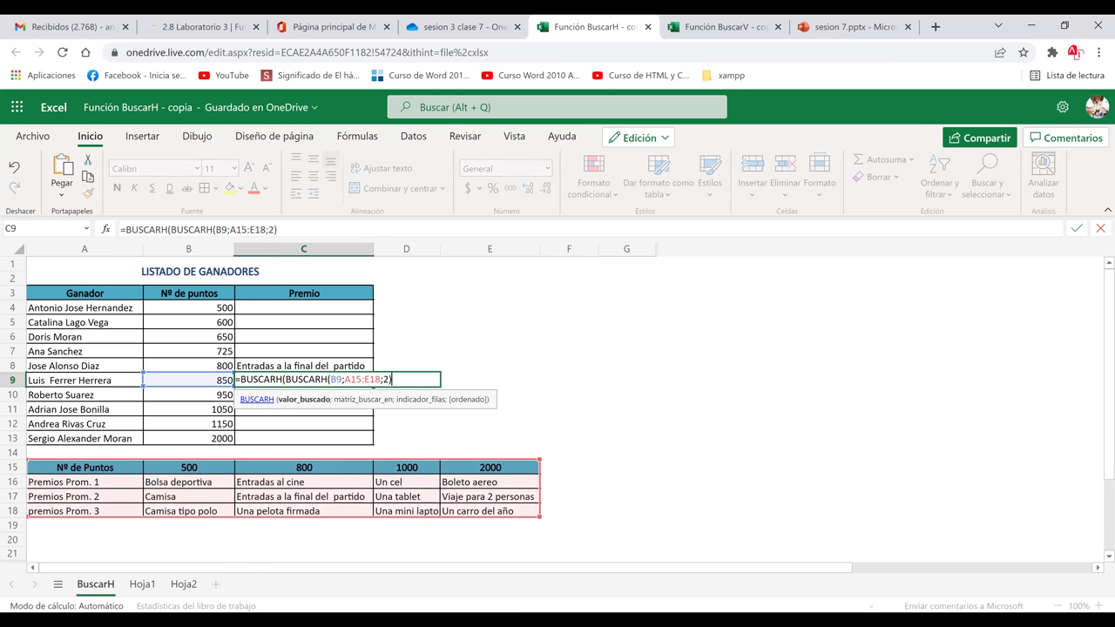
pyautogui.press('Return')
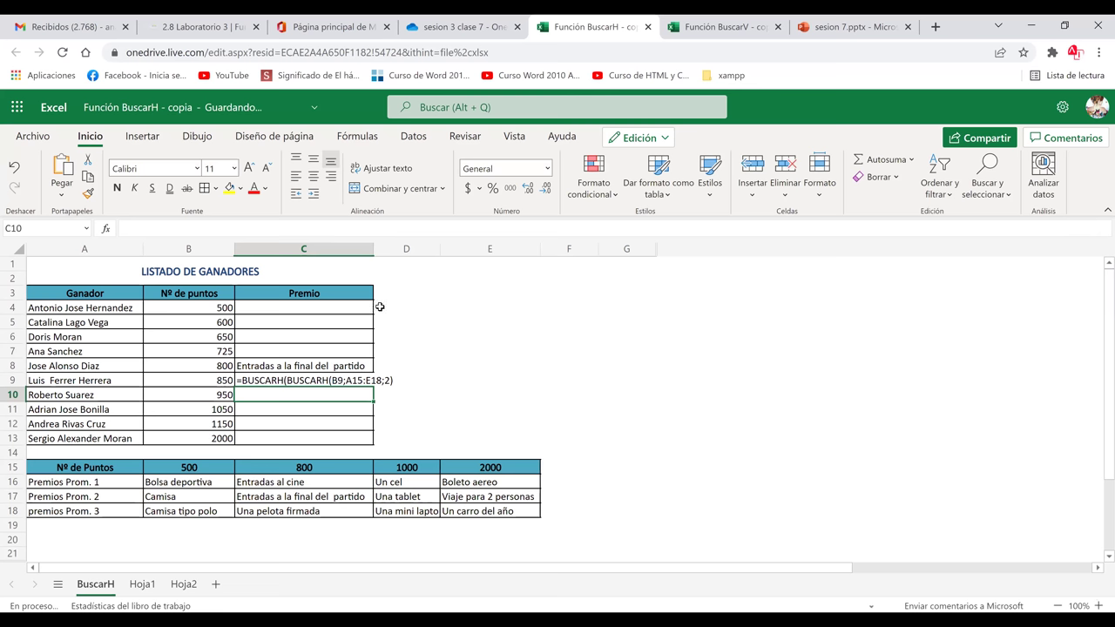
# Step: Remove the extra outer BUSCARH and its parenthesis from the C9 formula, leaving =BUSCARH(B9;A15:E18;2), and enter it
pyautogui.press('Right')
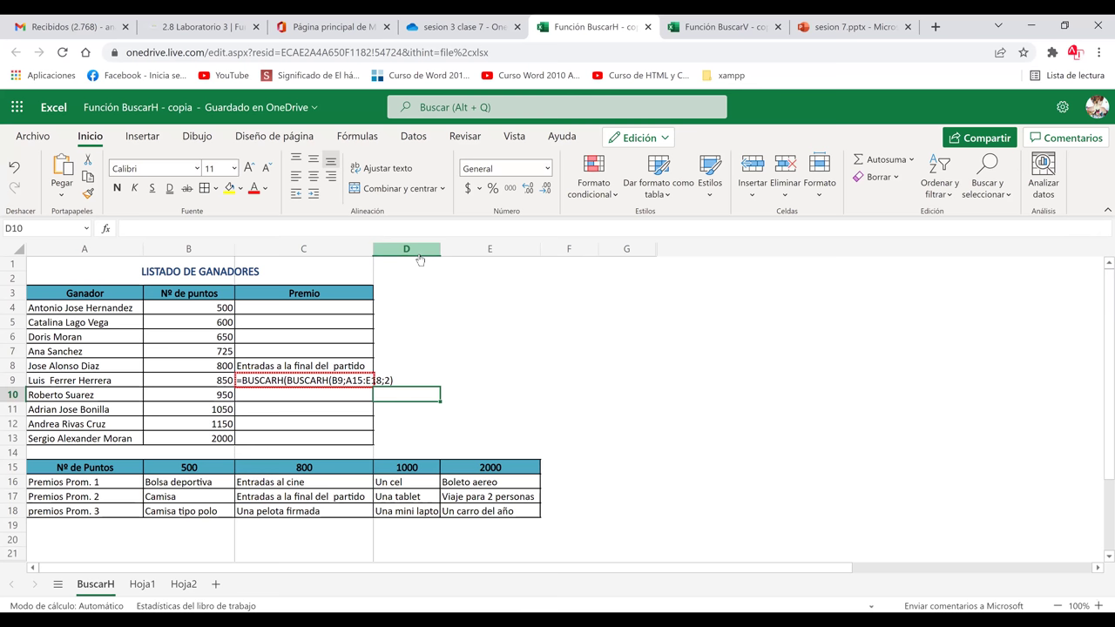
pyautogui.click(317, 380)
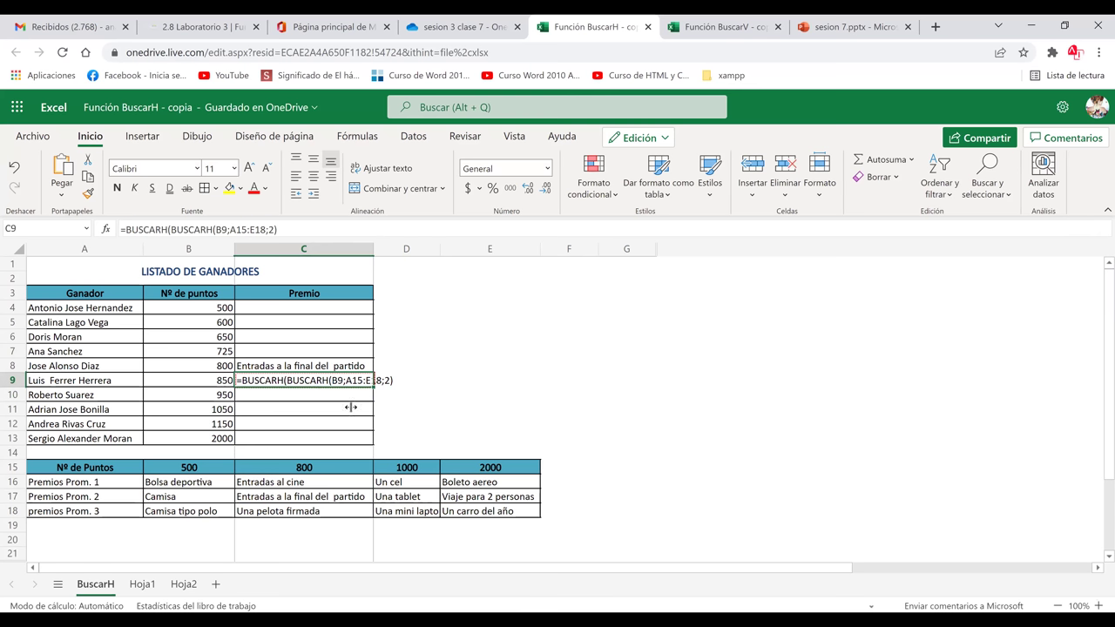
pyautogui.press('Down')
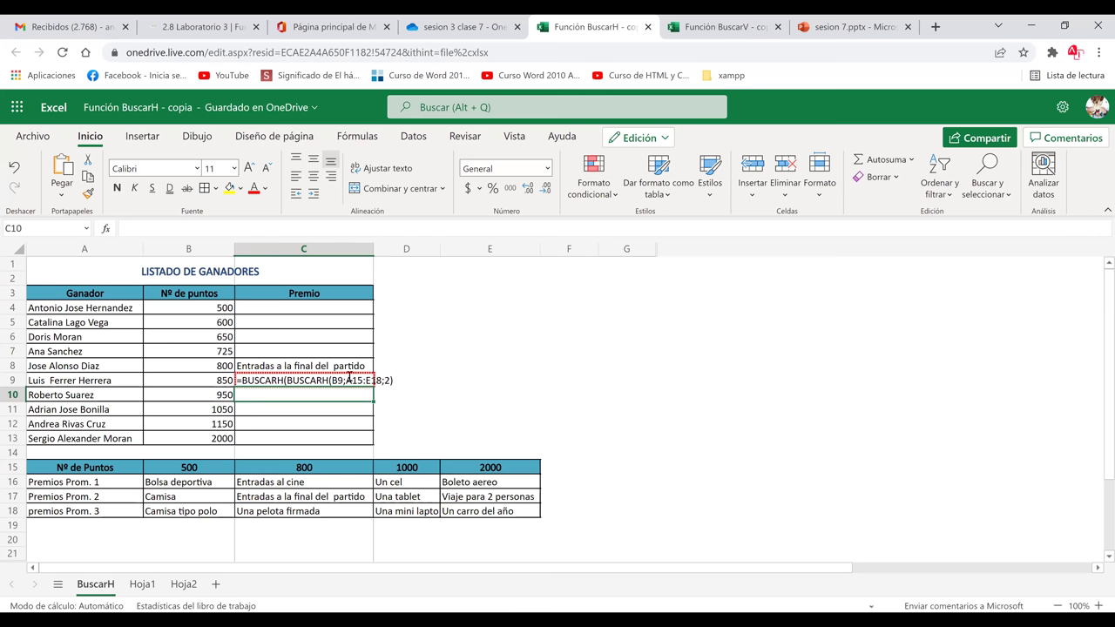
pyautogui.press('Up')
pyautogui.click(272, 228)
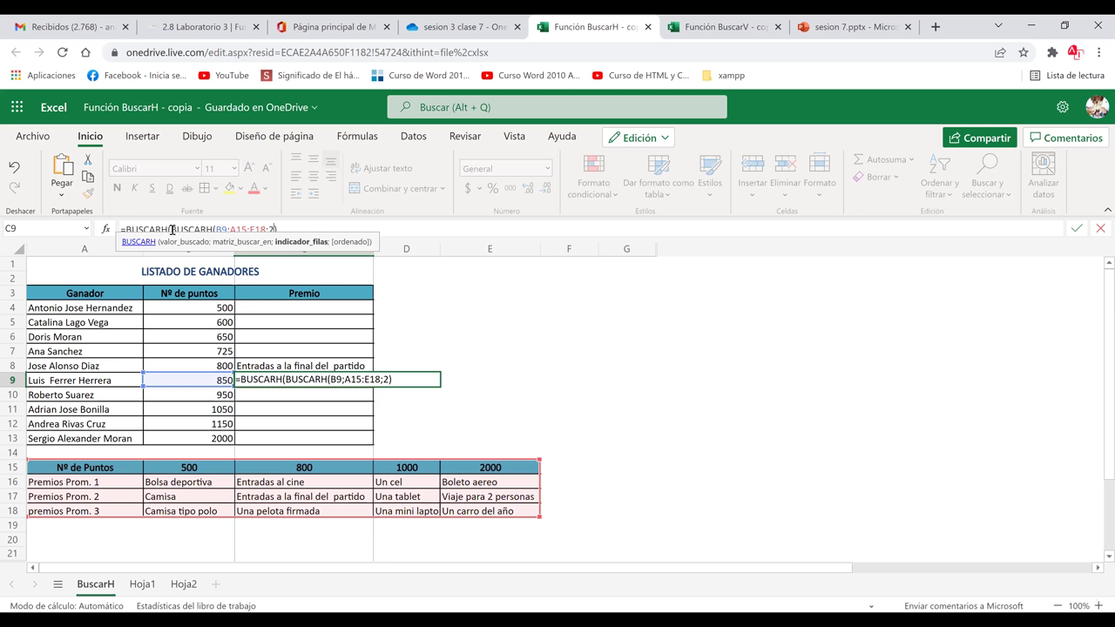
pyautogui.click(169, 229)
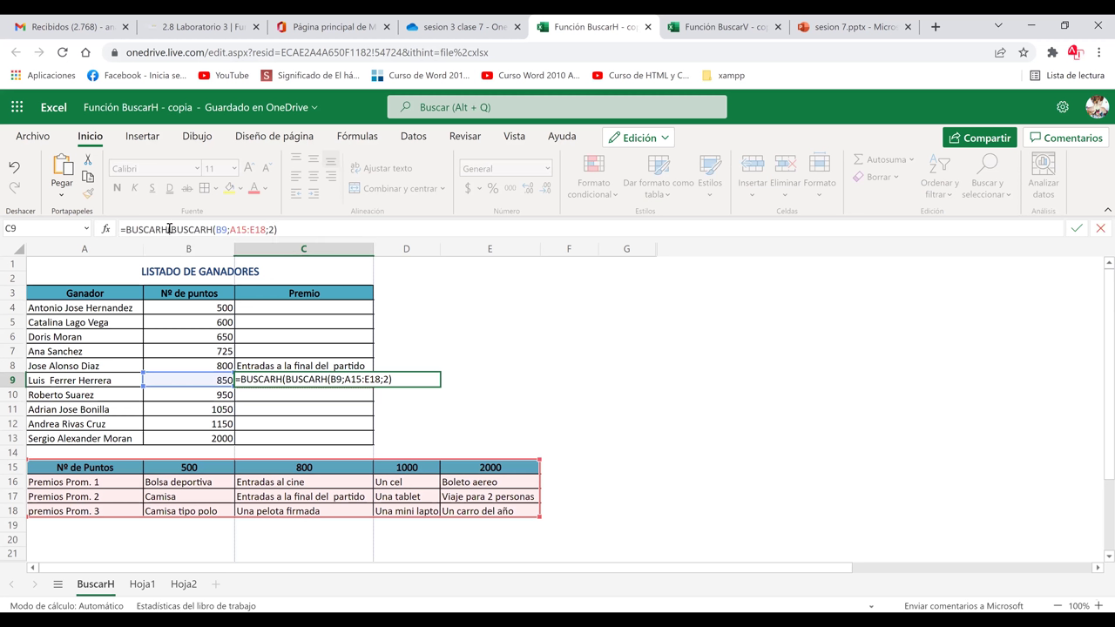
pyautogui.hotkey('ctrl', 'BackSpace')
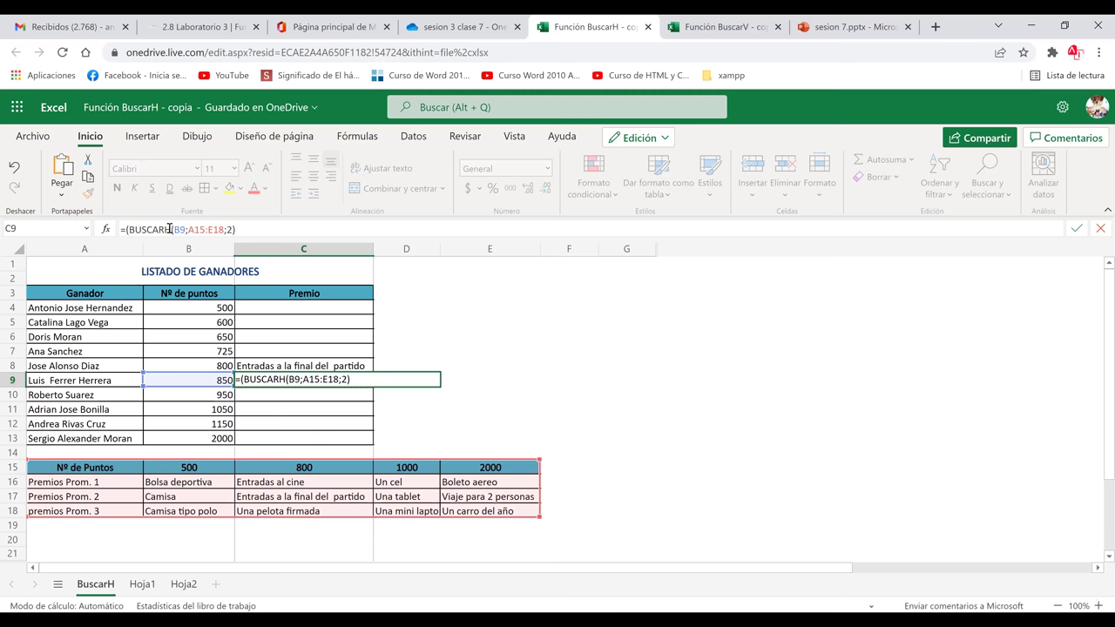
pyautogui.press('BackSpace')
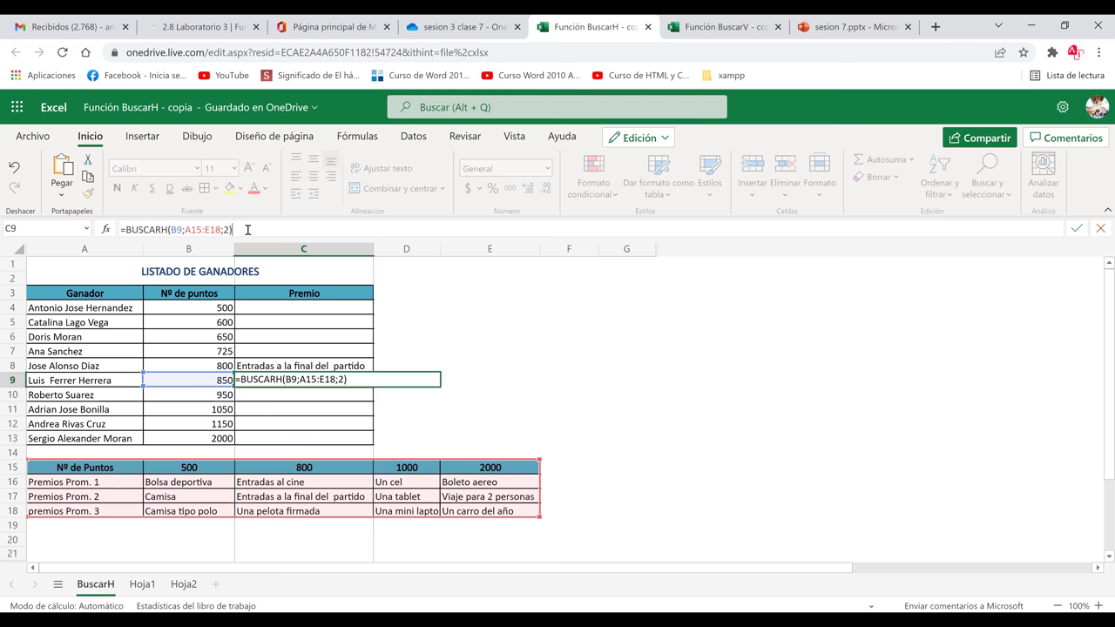
pyautogui.press('Return')
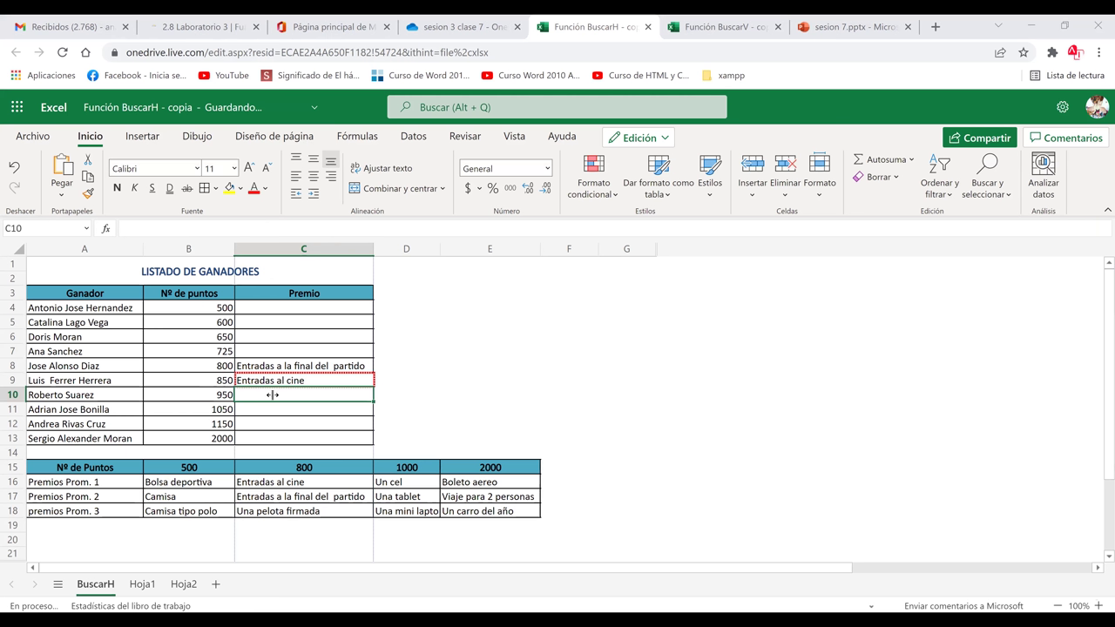
# Step: Compare the BUSCARH formulas in cells C8 and C9, checking their arguments against the prize table
pyautogui.click(332, 381)
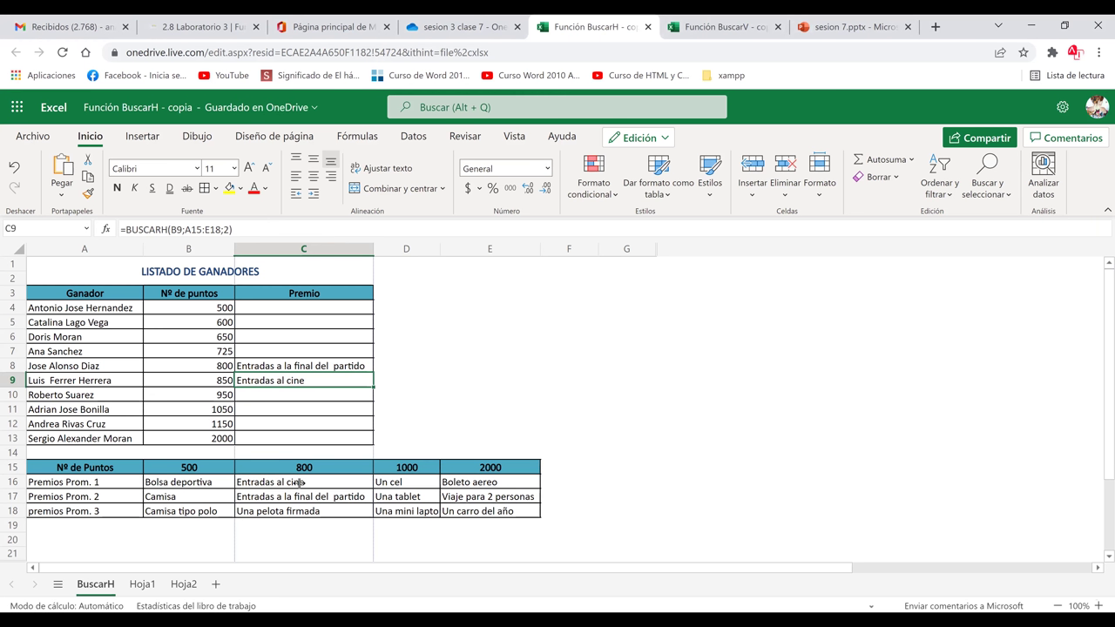
pyautogui.doubleClick(308, 383)
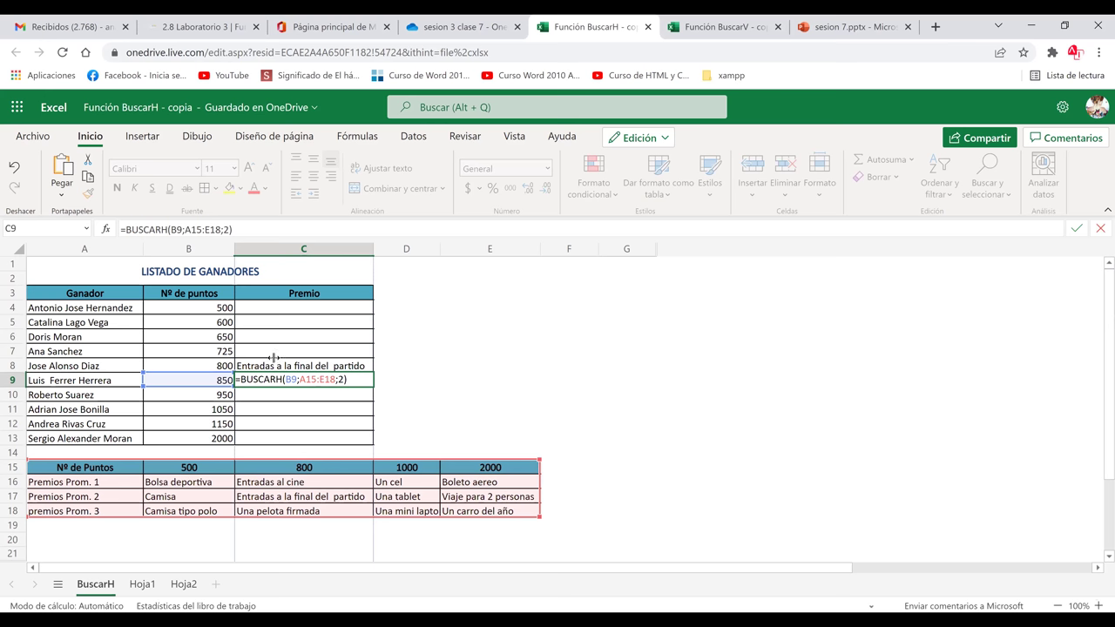
pyautogui.hotkey('ctrl', 'Return')
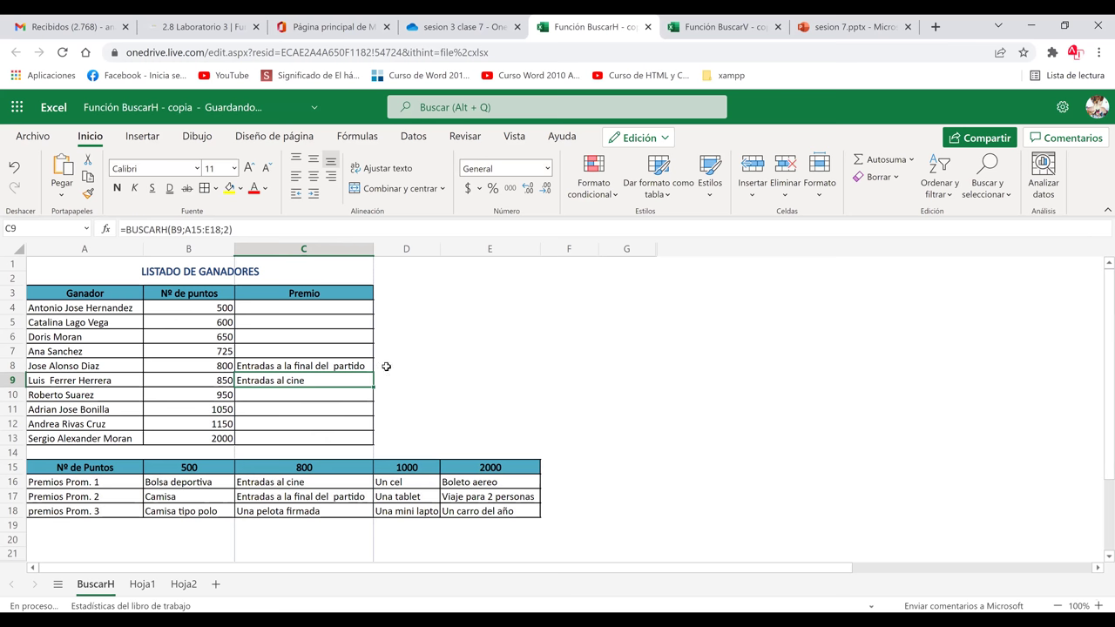
pyautogui.press('Down')
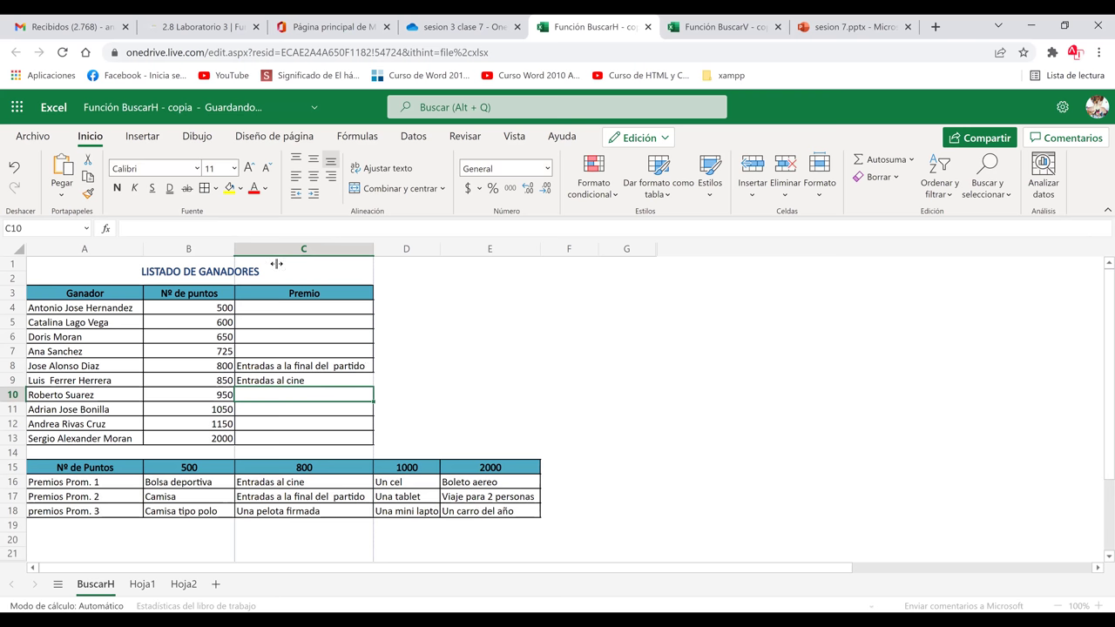
pyautogui.press('Up')
pyautogui.press('Up')
pyautogui.press('F2')
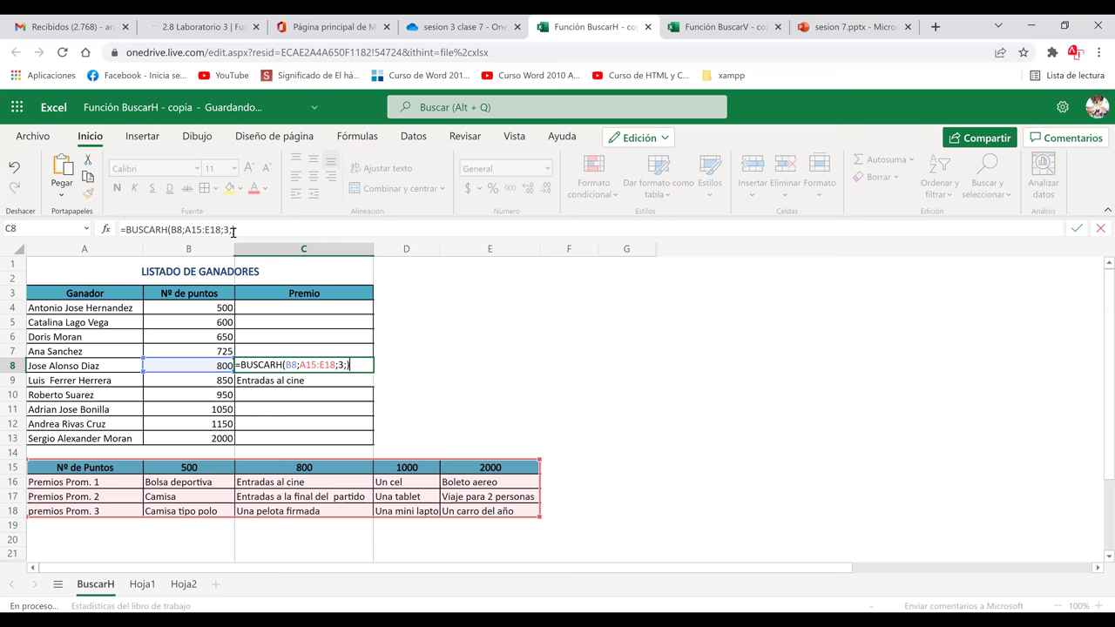
pyautogui.press('Return')
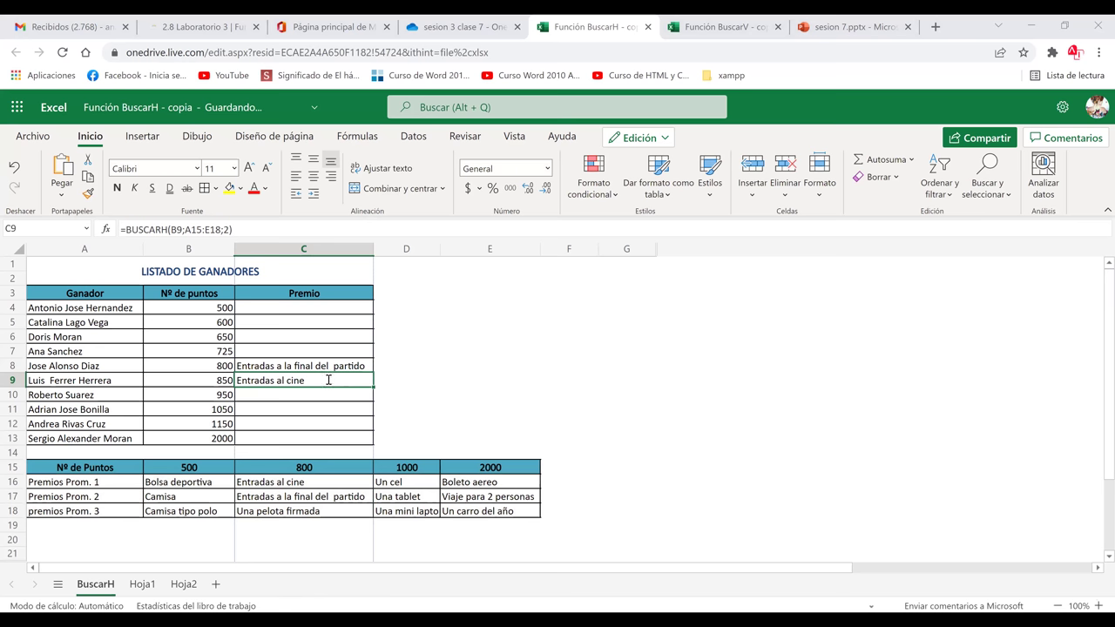
pyautogui.doubleClick(328, 380)
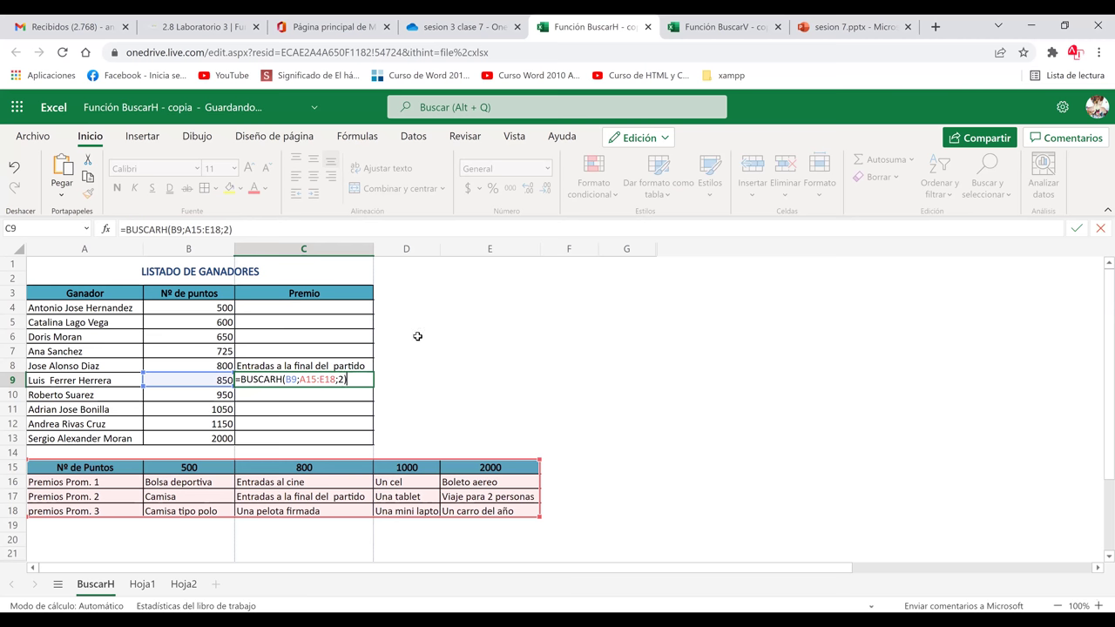
pyautogui.press('Return')
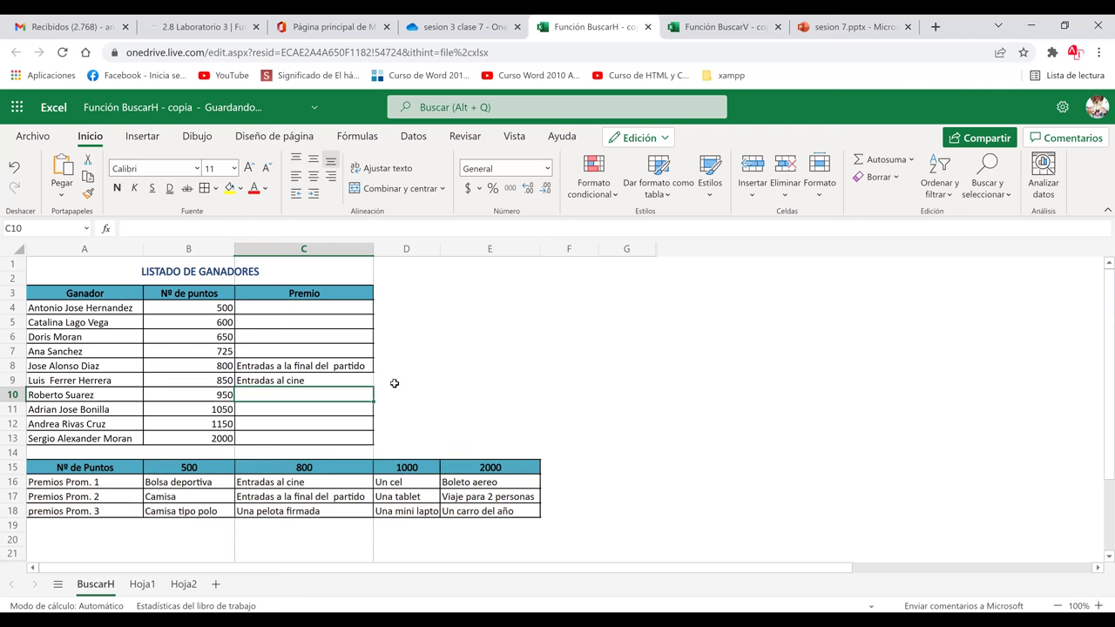
pyautogui.click(316, 365)
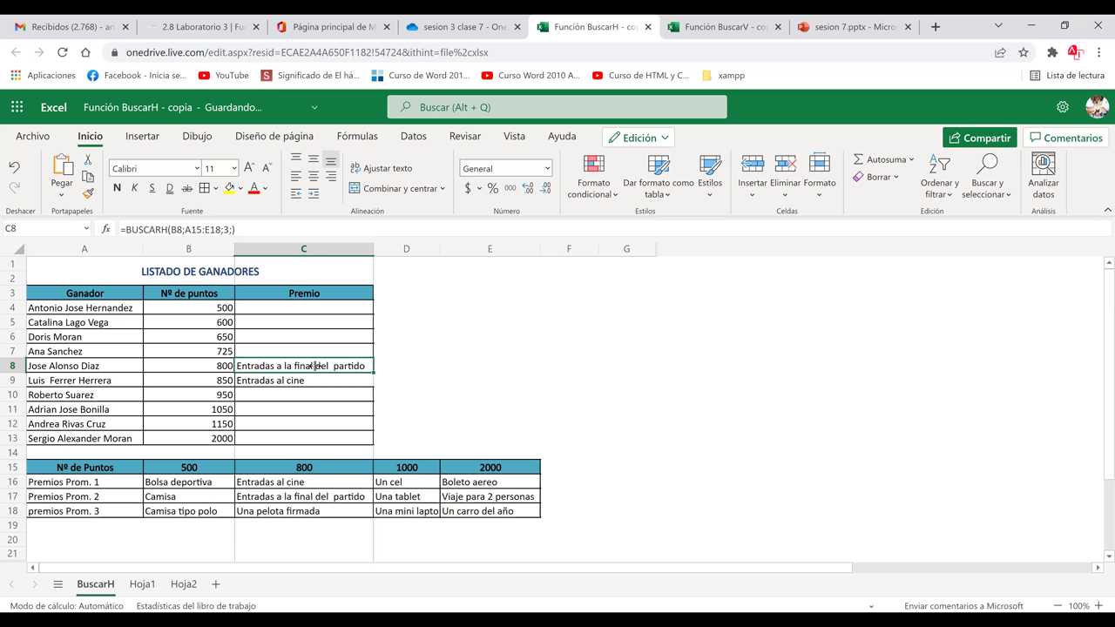
pyautogui.press('Down')
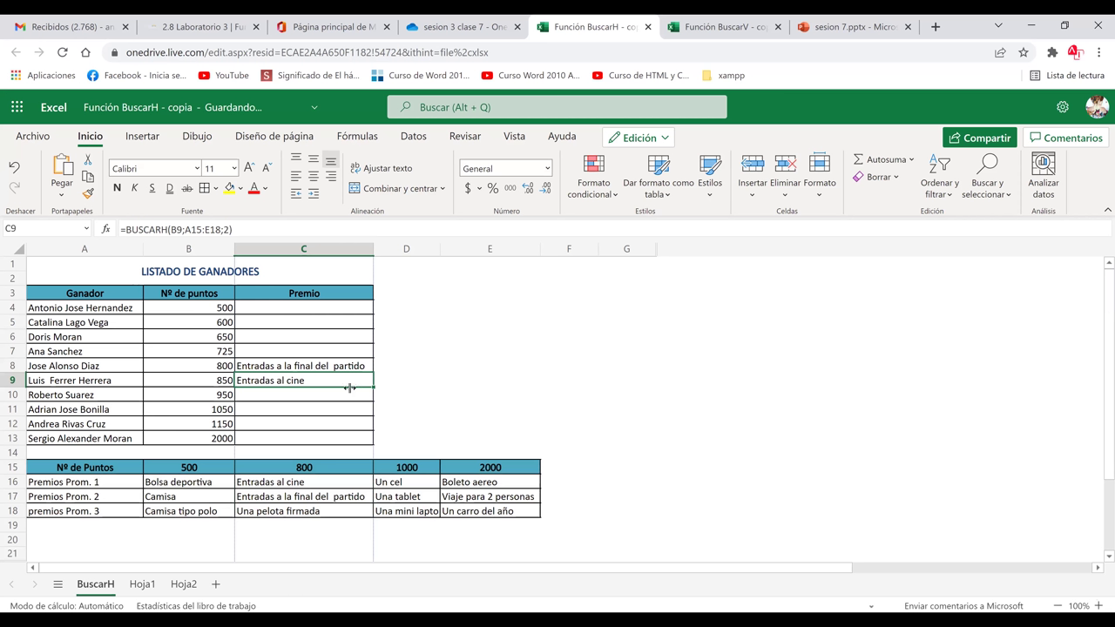
pyautogui.press('Down')
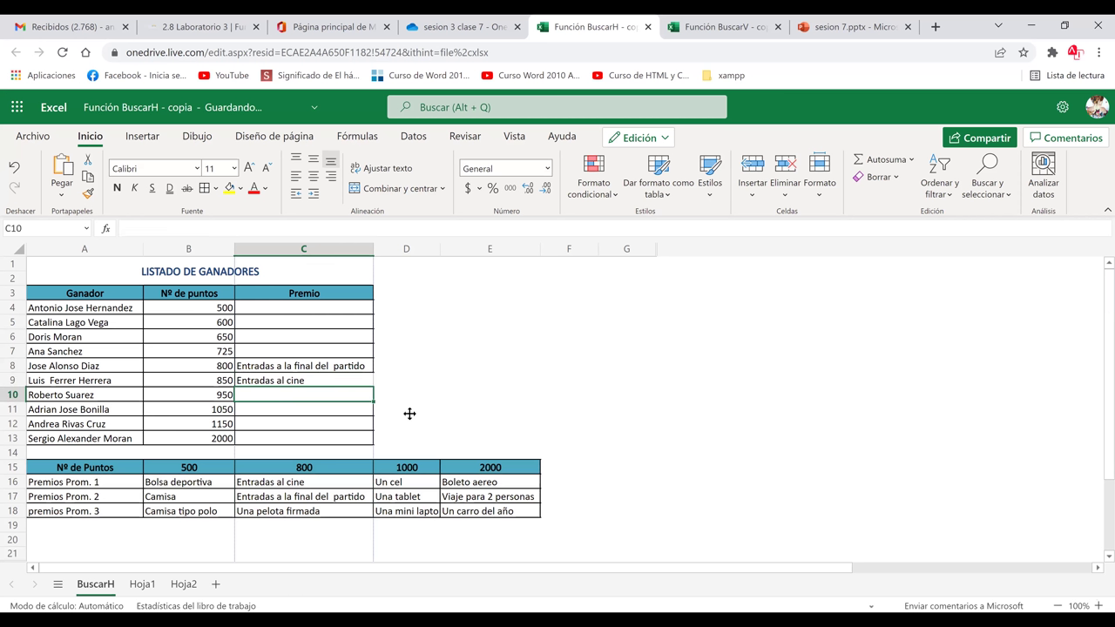
pyautogui.click(312, 319)
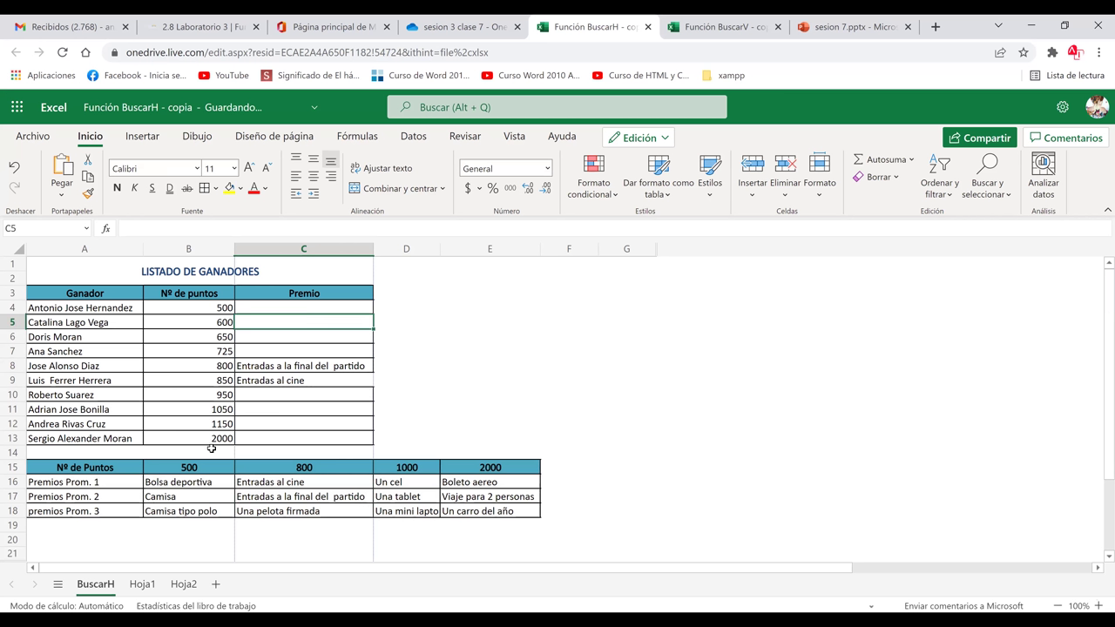
# Step: Enter a BUSCARH formula in C13 with lookup value B13 and range A15:E18, leaving the row index empty
pyautogui.click(269, 436)
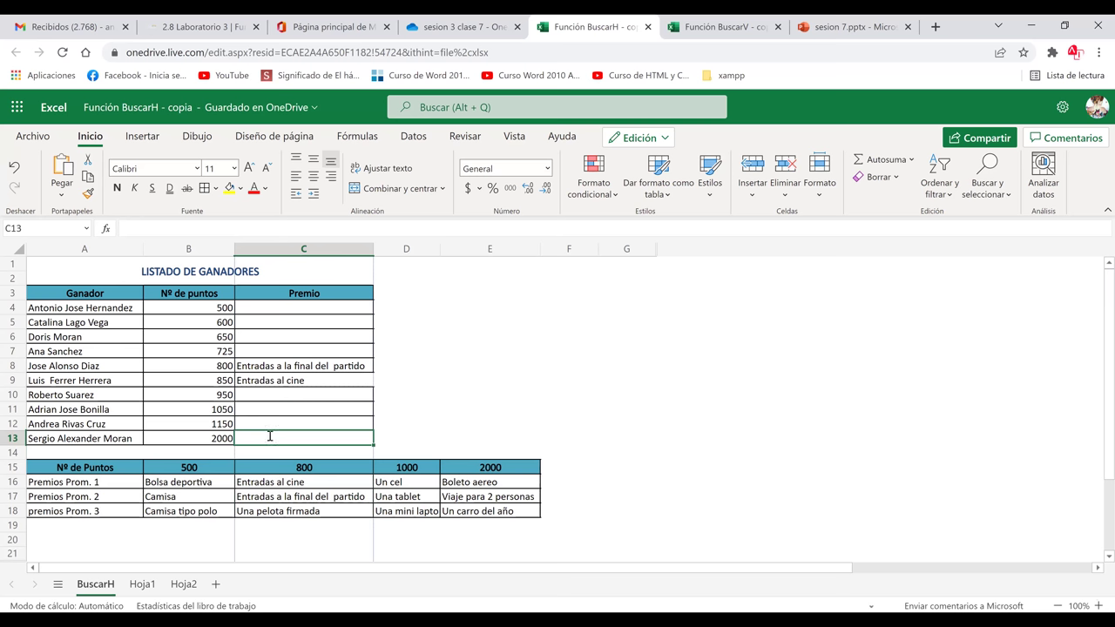
pyautogui.write('=')
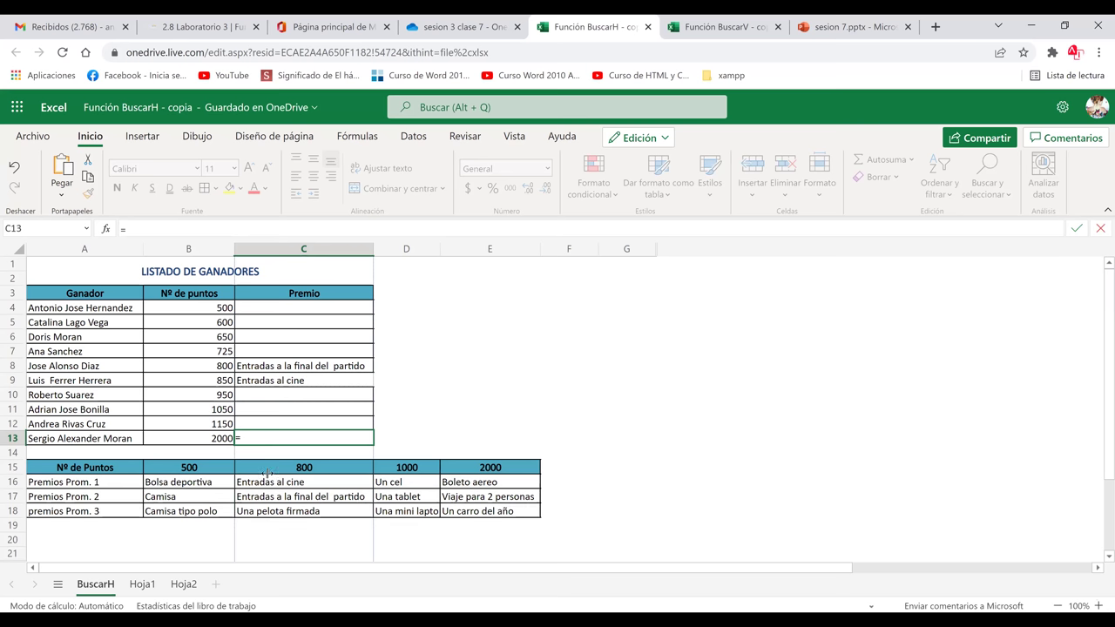
pyautogui.write('BUSCARH(')
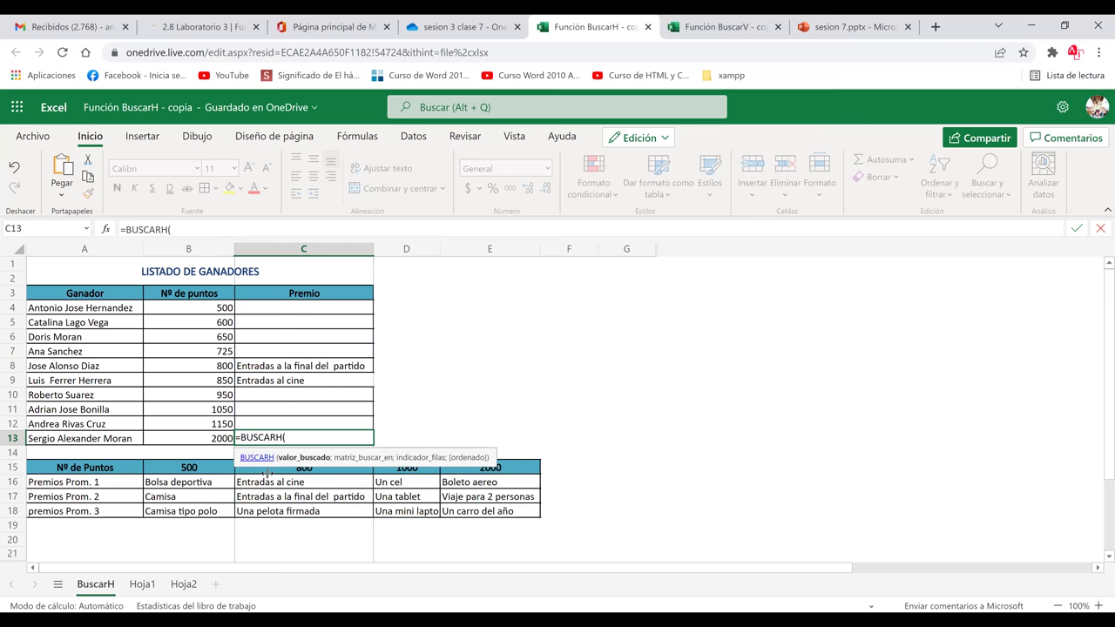
pyautogui.click(217, 438)
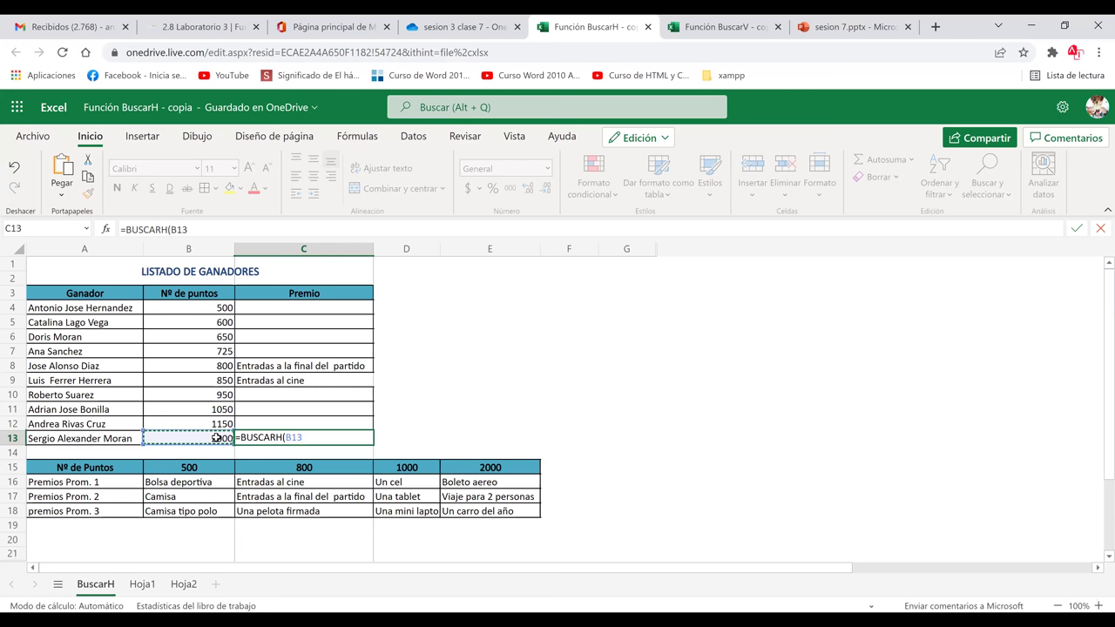
pyautogui.write(';')
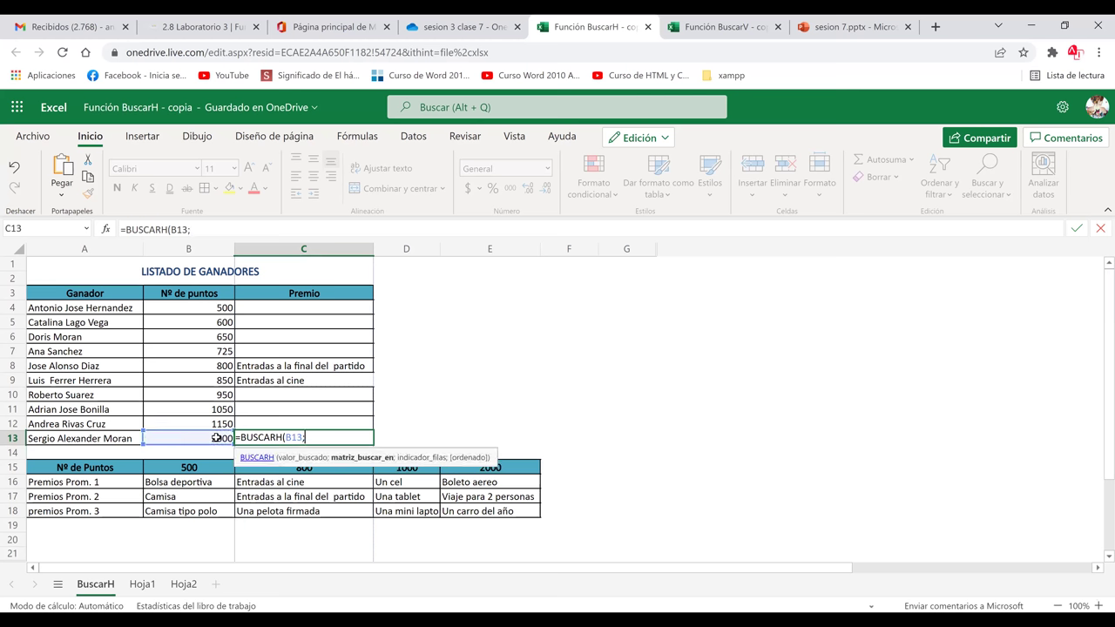
pyautogui.click(93, 468)
pyautogui.moveTo(98, 467); pyautogui.dragTo(494, 512)
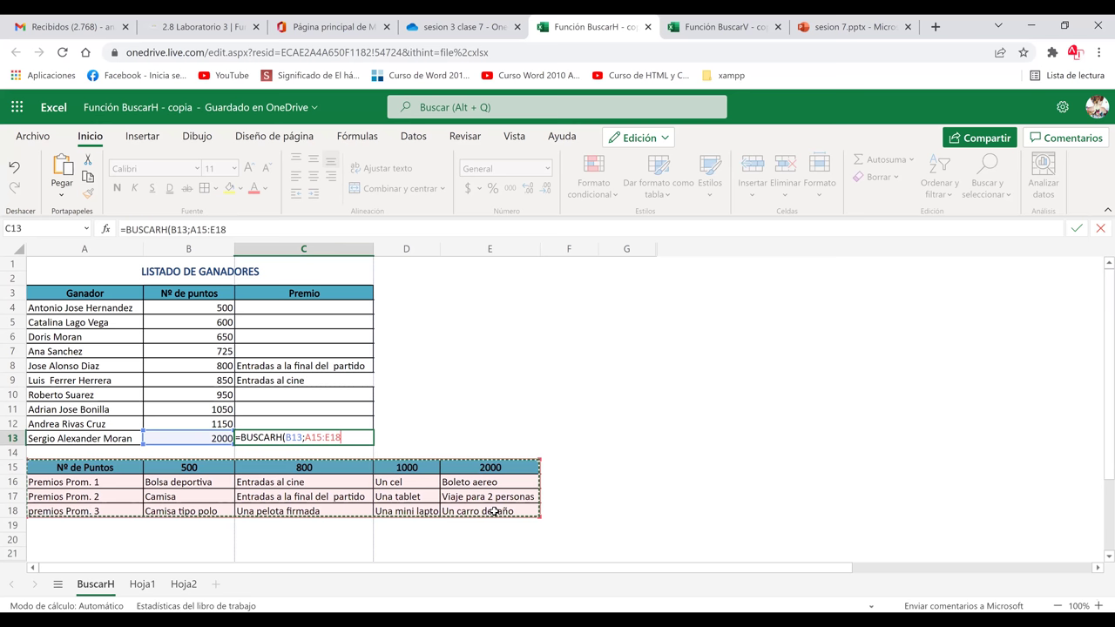
pyautogui.write(';')
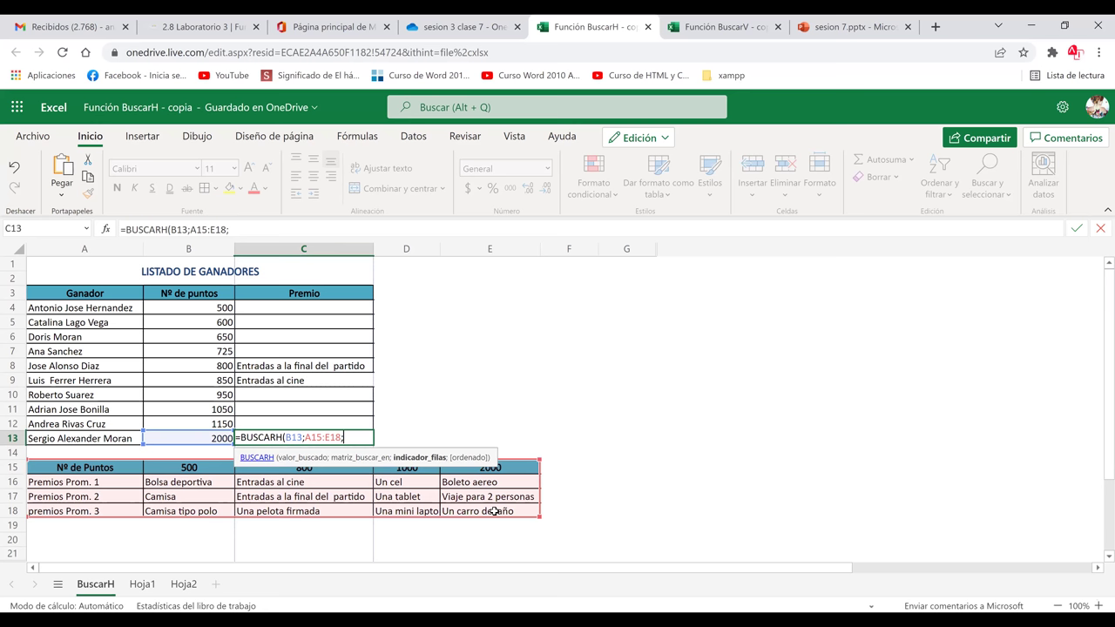
pyautogui.write(')')
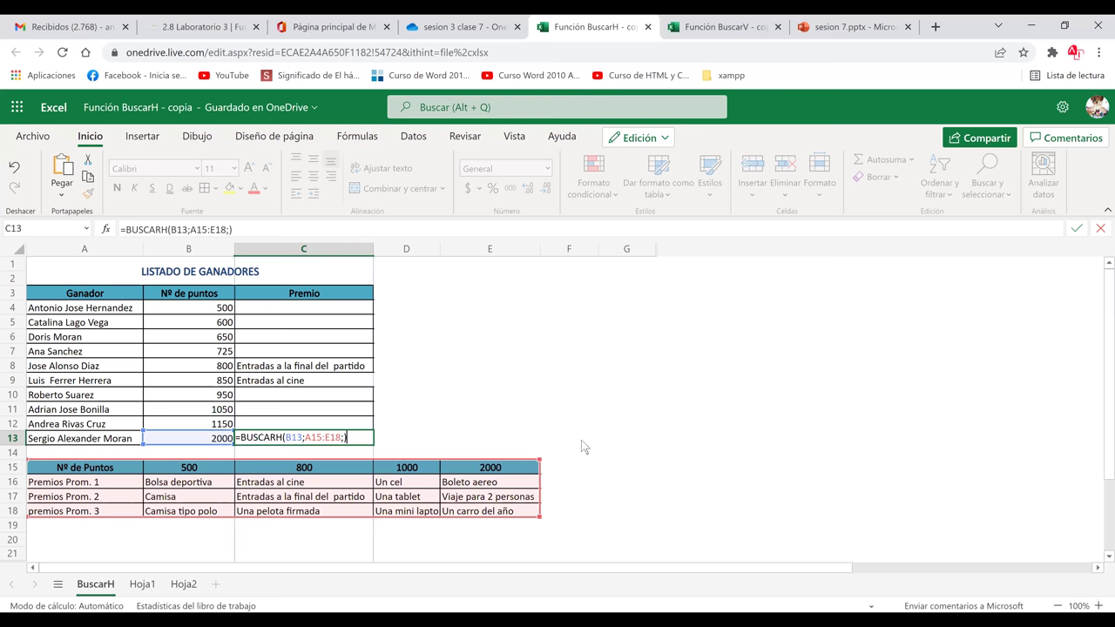
pyautogui.press('Return')
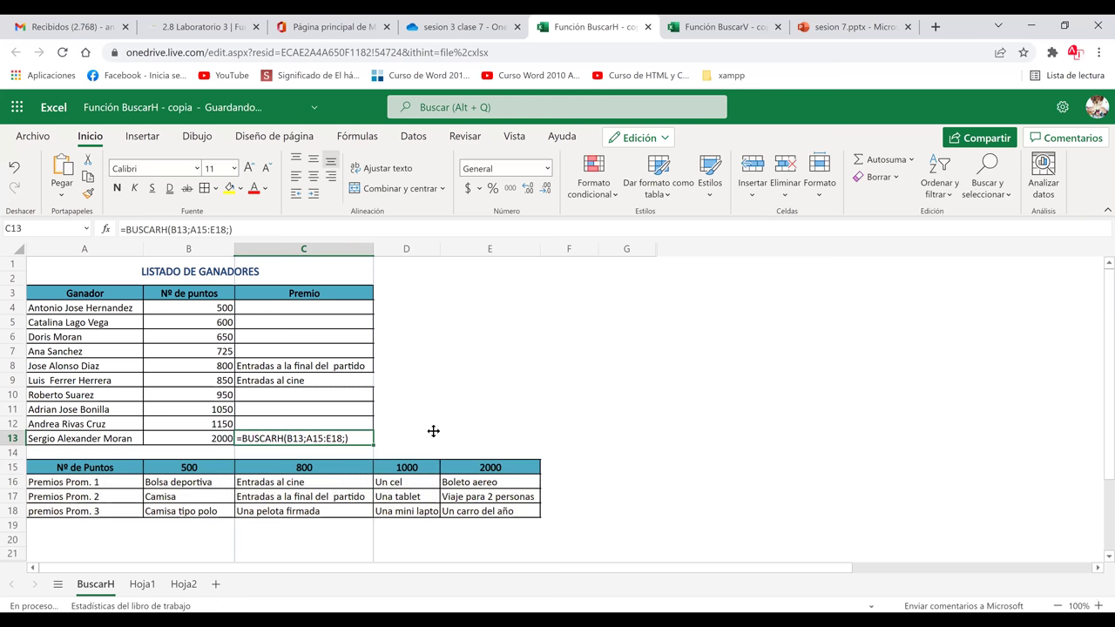
# Step: Complete the BUSCARH formula in C13 with row index 4, leaving =BUSCARH(B13;A15:E18;4), and enter it
pyautogui.click(531, 411)
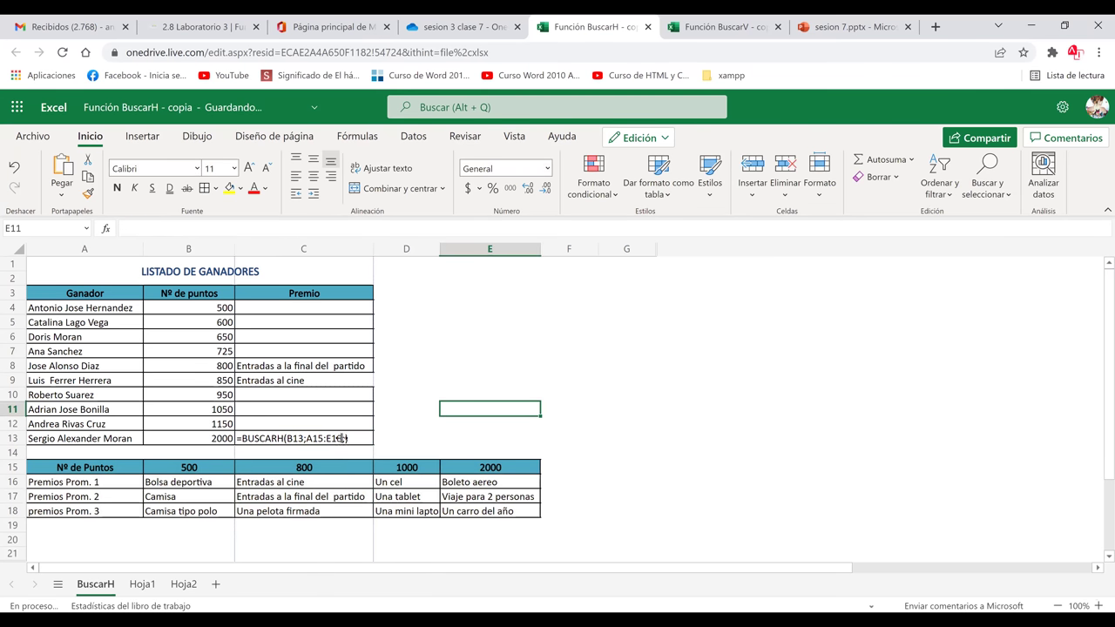
pyautogui.doubleClick(341, 438)
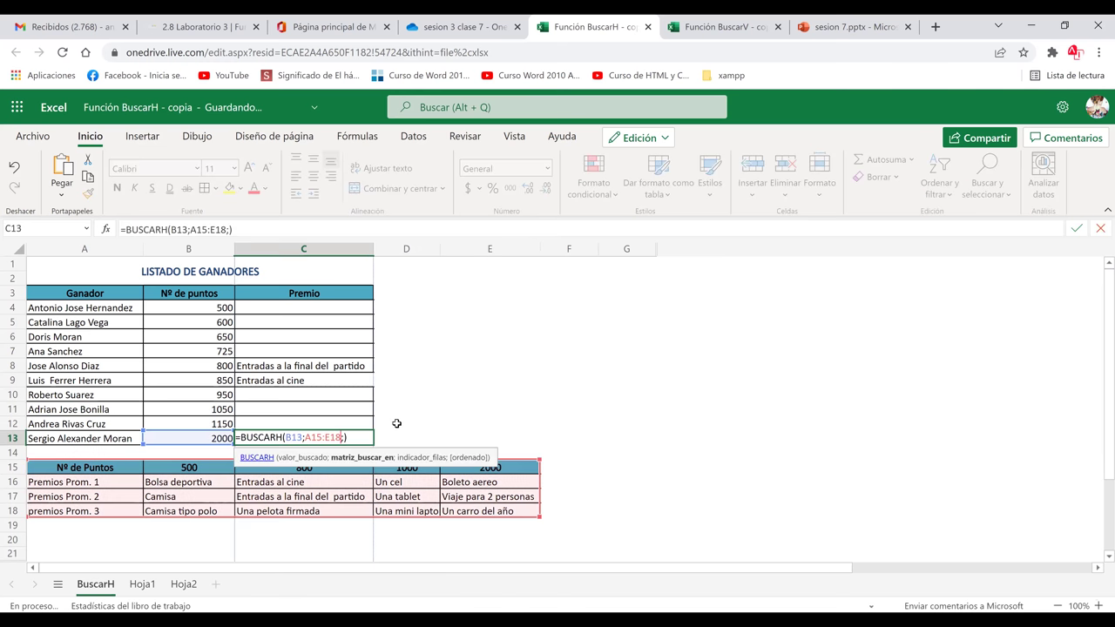
pyautogui.press('Right')
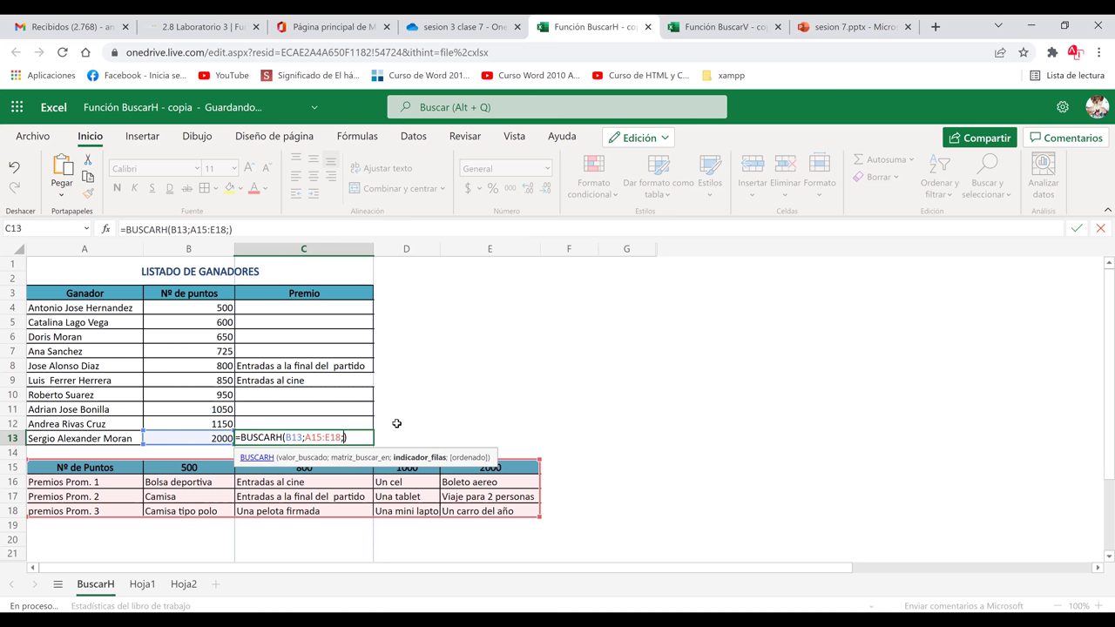
pyautogui.write('4:')
pyautogui.press('BackSpace')
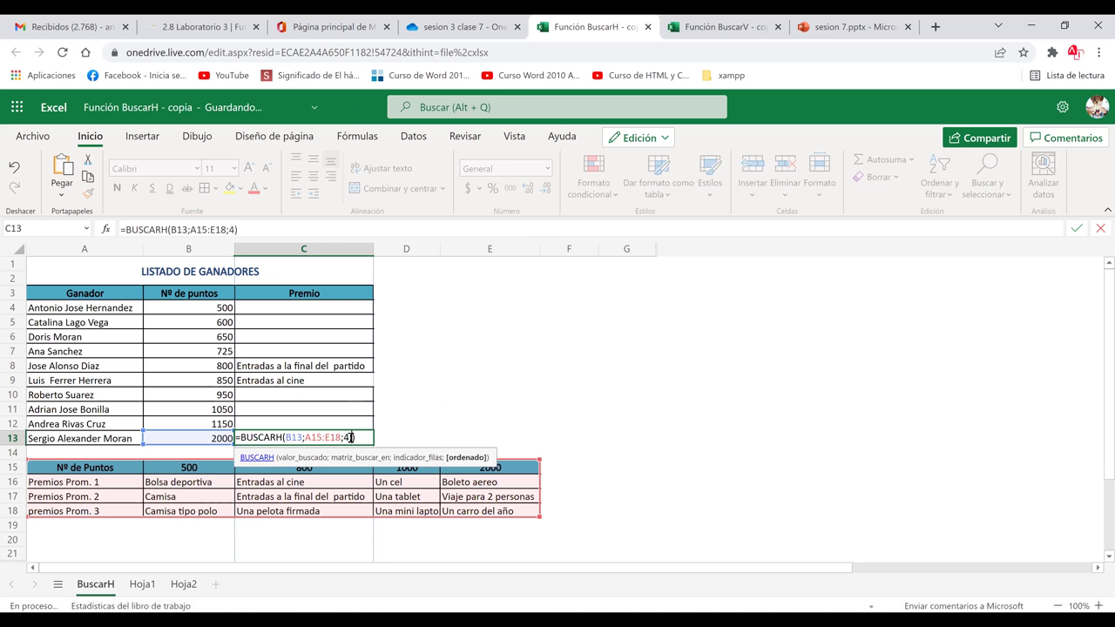
pyautogui.write(';')
pyautogui.press('Return')
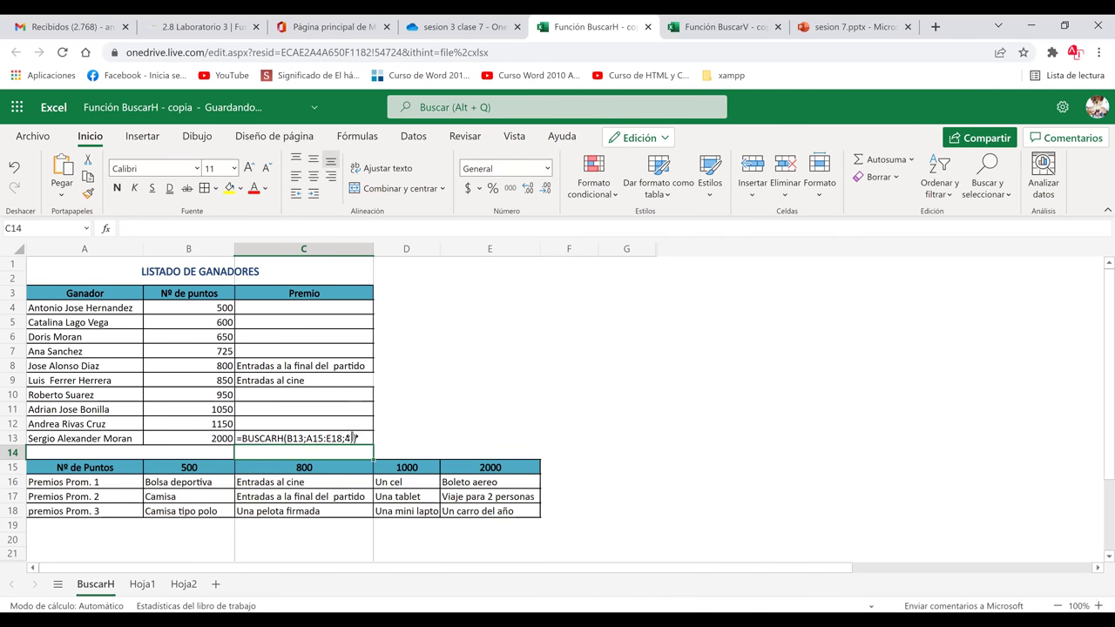
pyautogui.doubleClick(355, 438)
pyautogui.press('BackSpace')
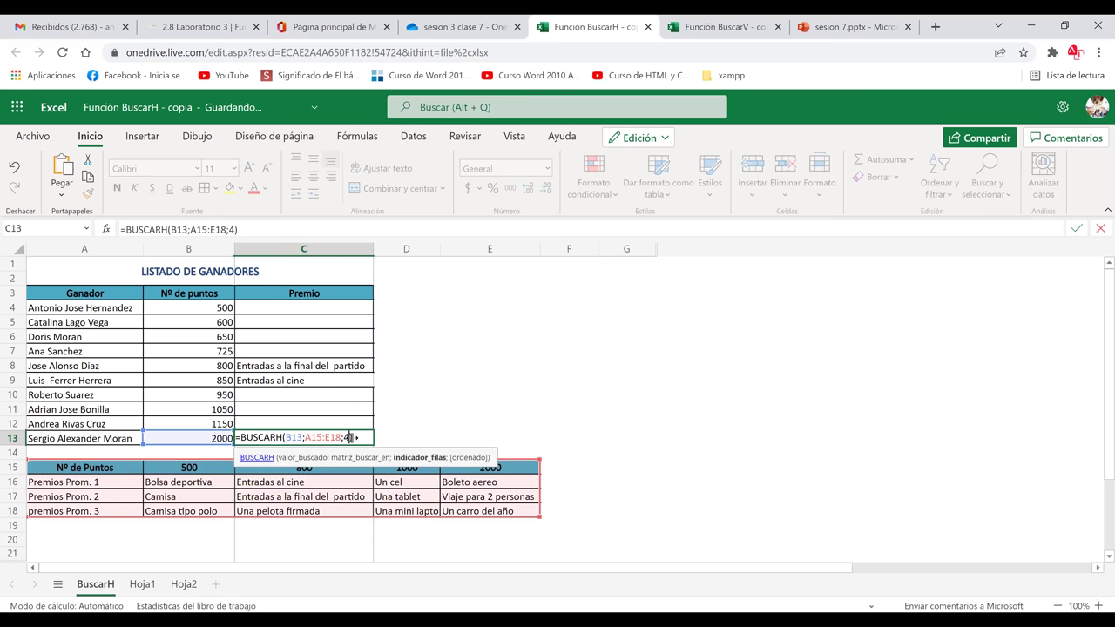
pyautogui.press('Return')
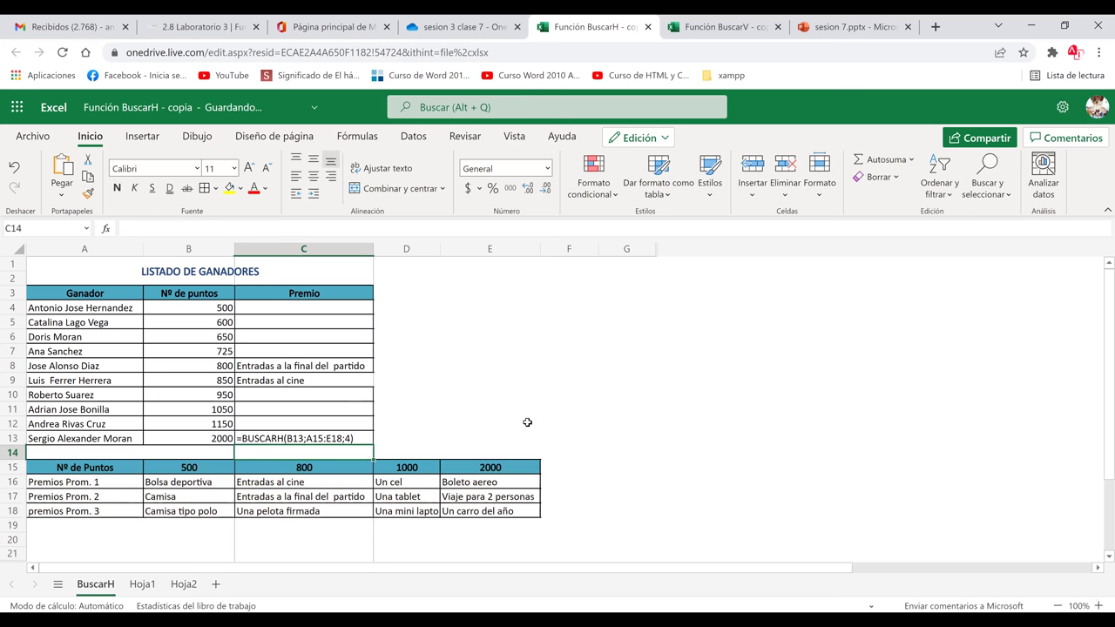
pyautogui.click(526, 422)
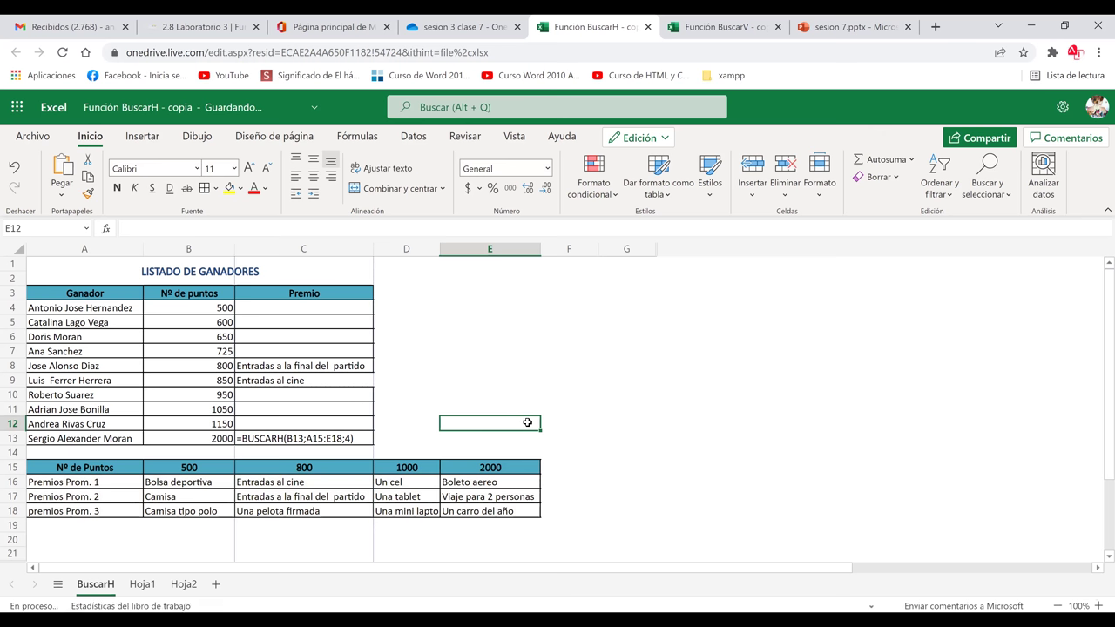
# Step: Check the C13 formula and the points in B13 against the prizes in the 2000-point column of the prize table
pyautogui.click(355, 437)
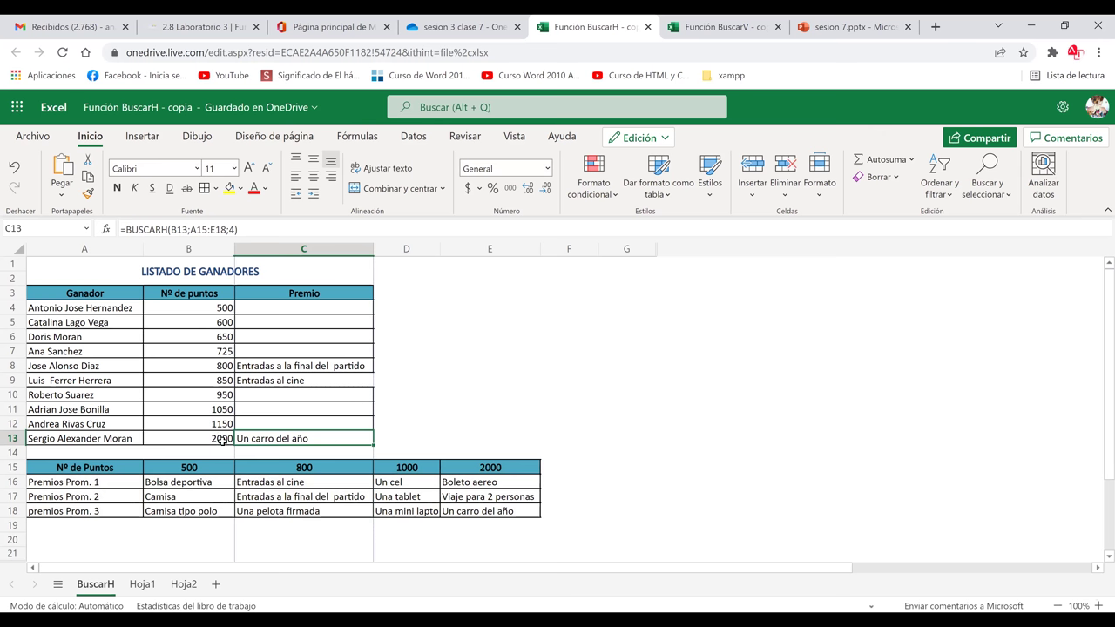
pyautogui.click(222, 441)
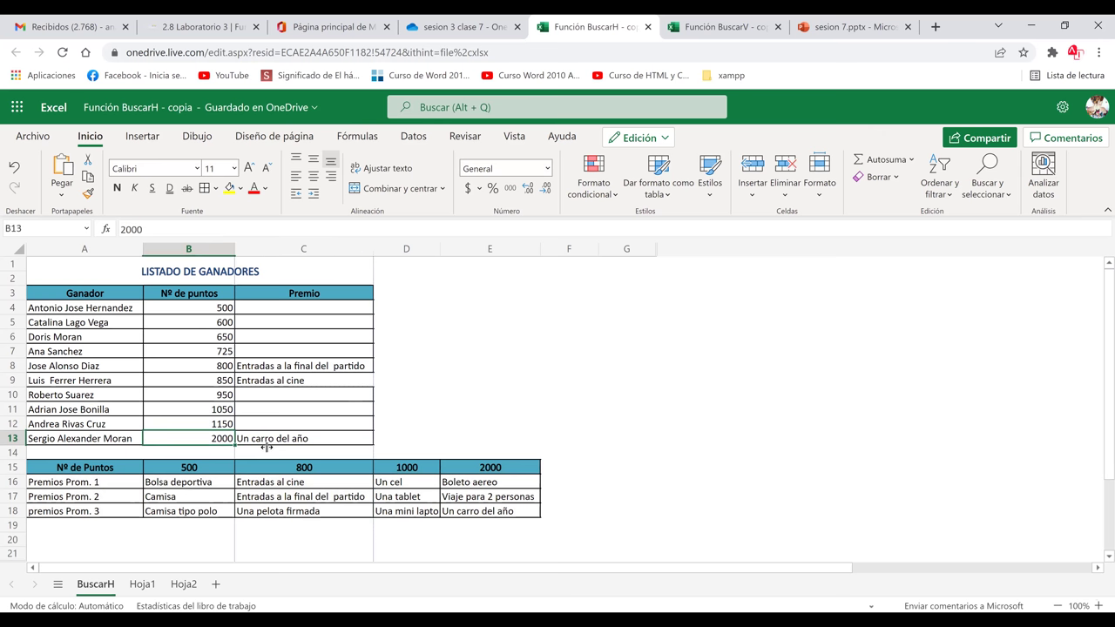
pyautogui.click(471, 512)
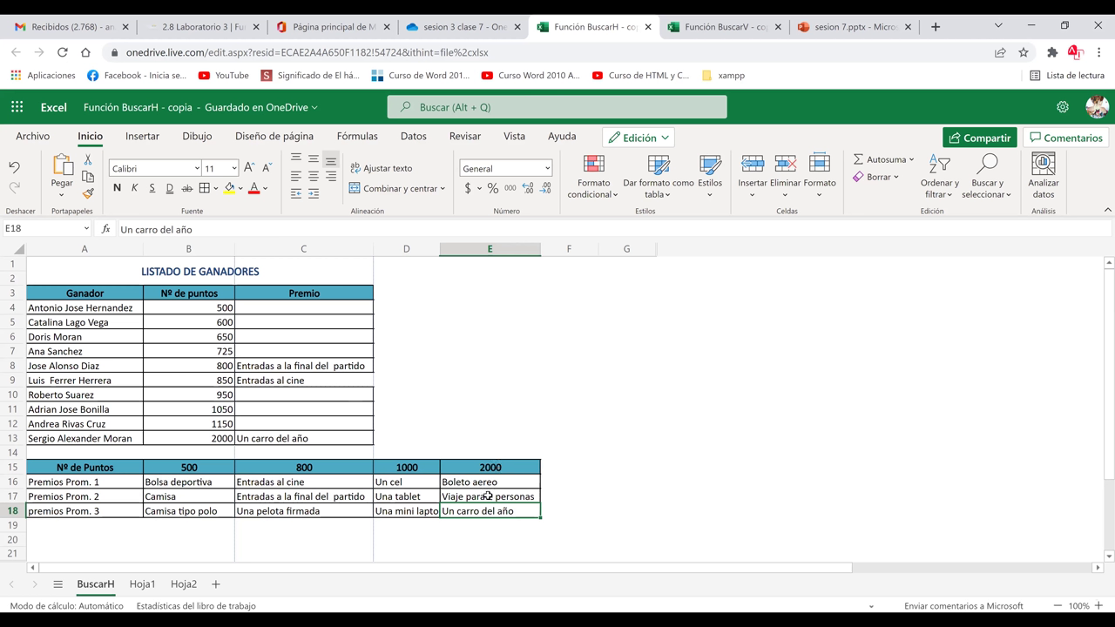
pyautogui.press('Up')
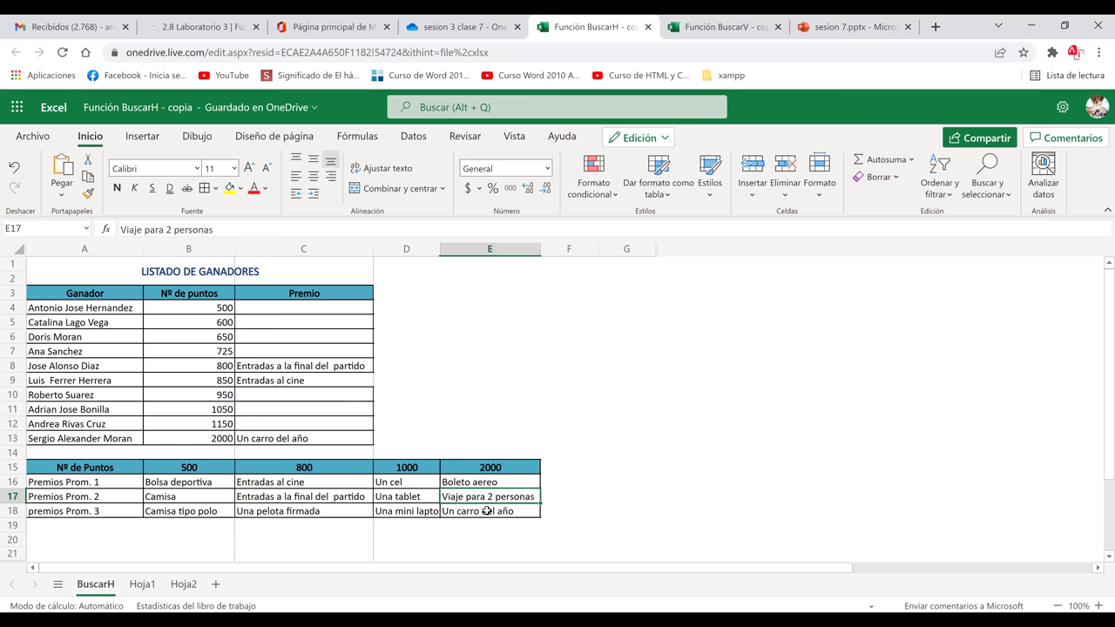
pyautogui.click(487, 512)
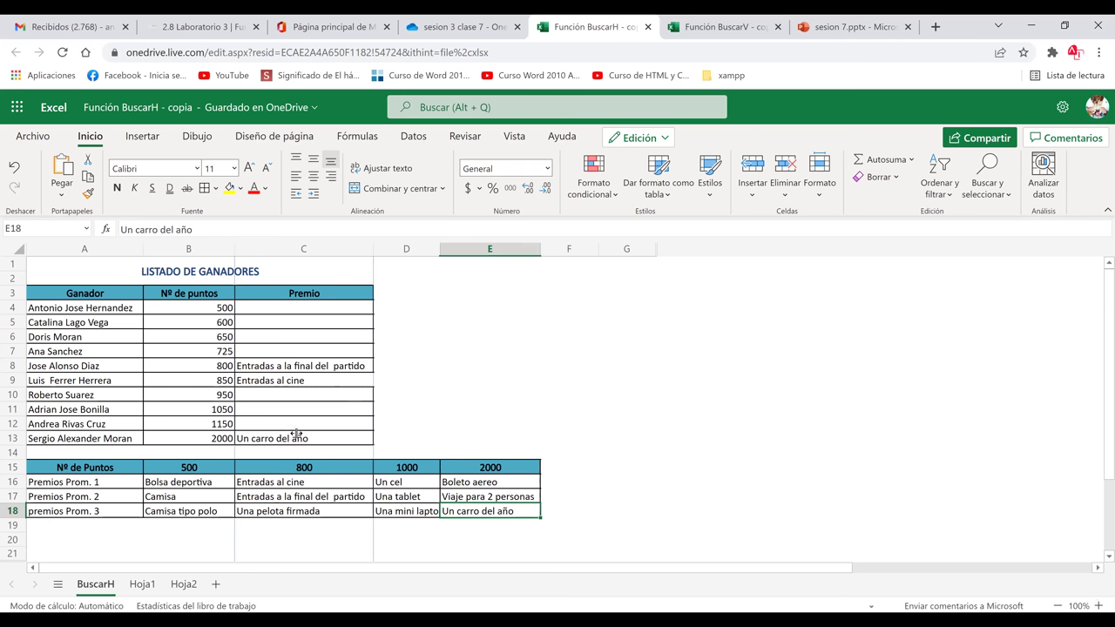
pyautogui.click(297, 433)
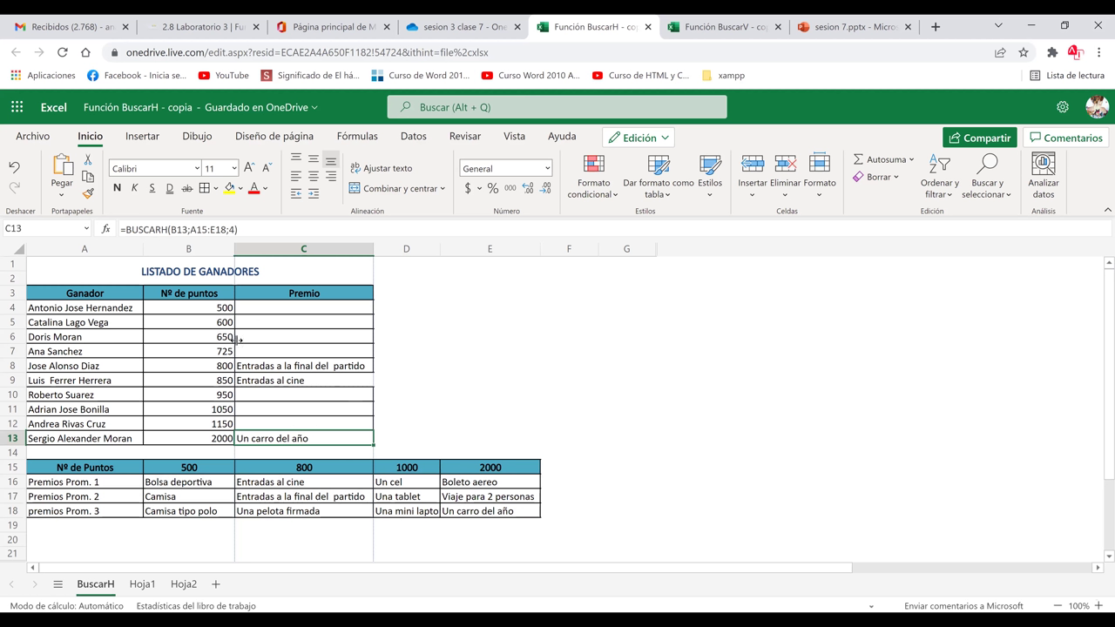
# Step: Enter a BUSCARH formula in C4 with lookup value B4, range A15:E18 and row index 4
pyautogui.click(291, 308)
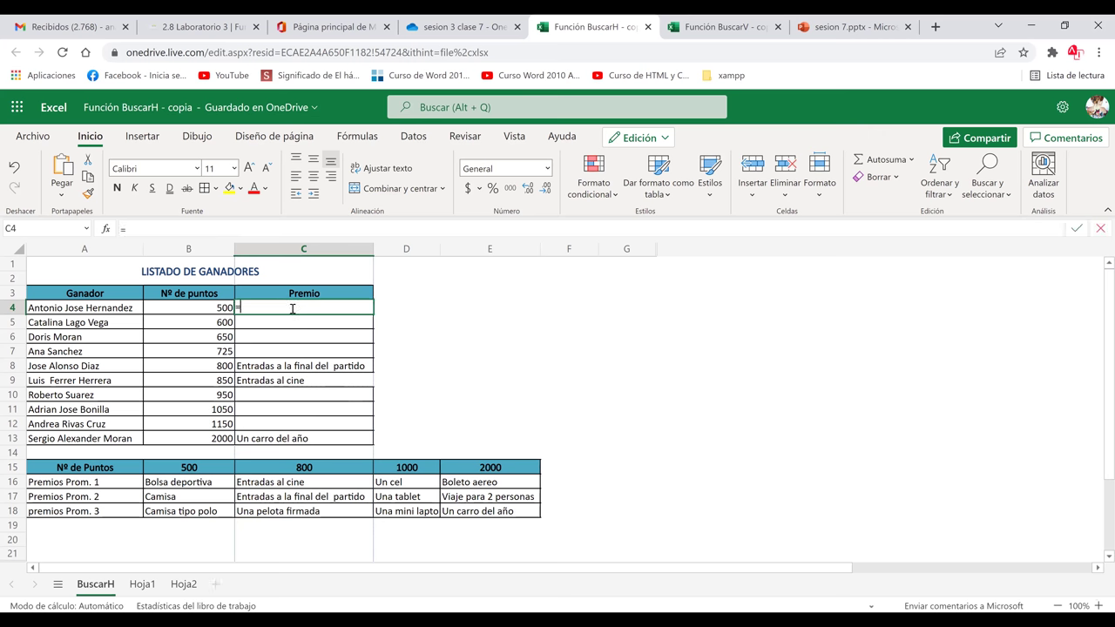
pyautogui.write('=b')
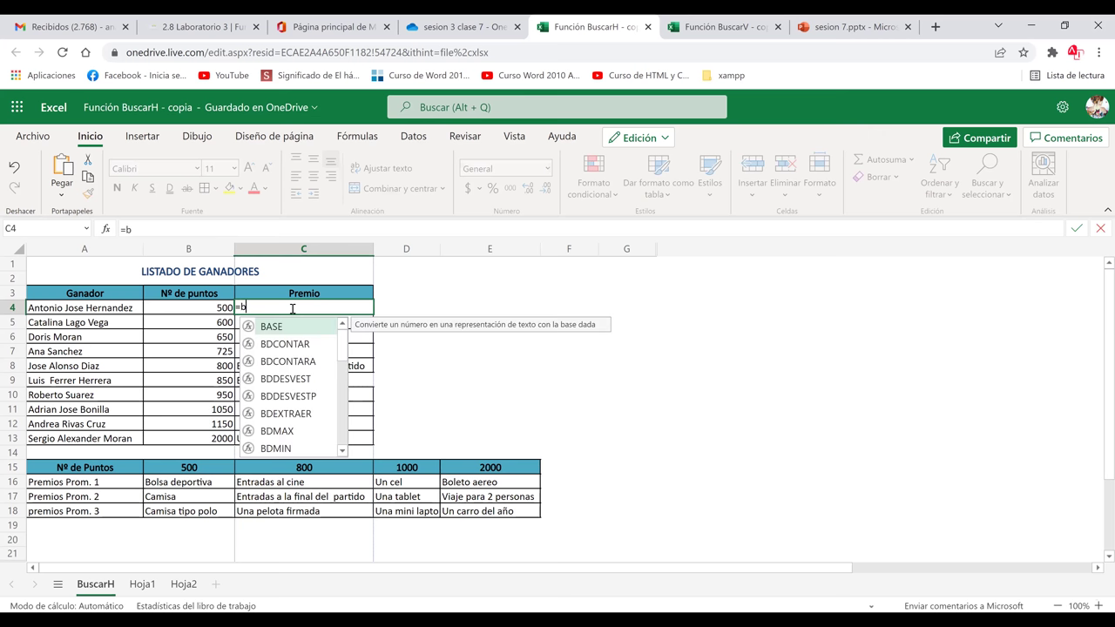
pyautogui.write('uscar')
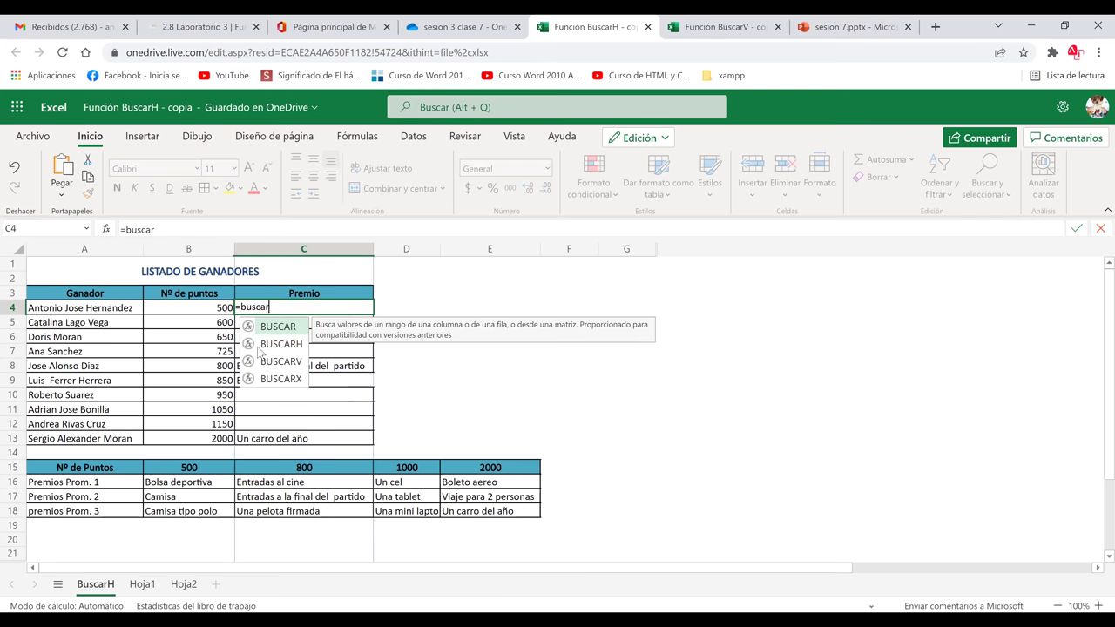
pyautogui.doubleClick(264, 344)
pyautogui.click(206, 308)
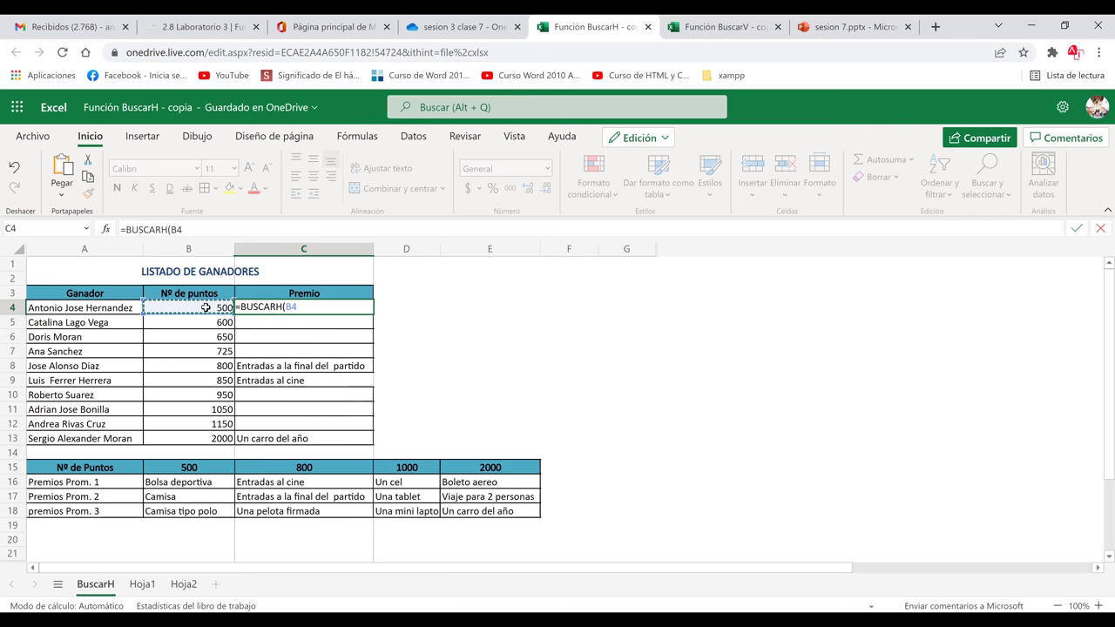
pyautogui.write(';')
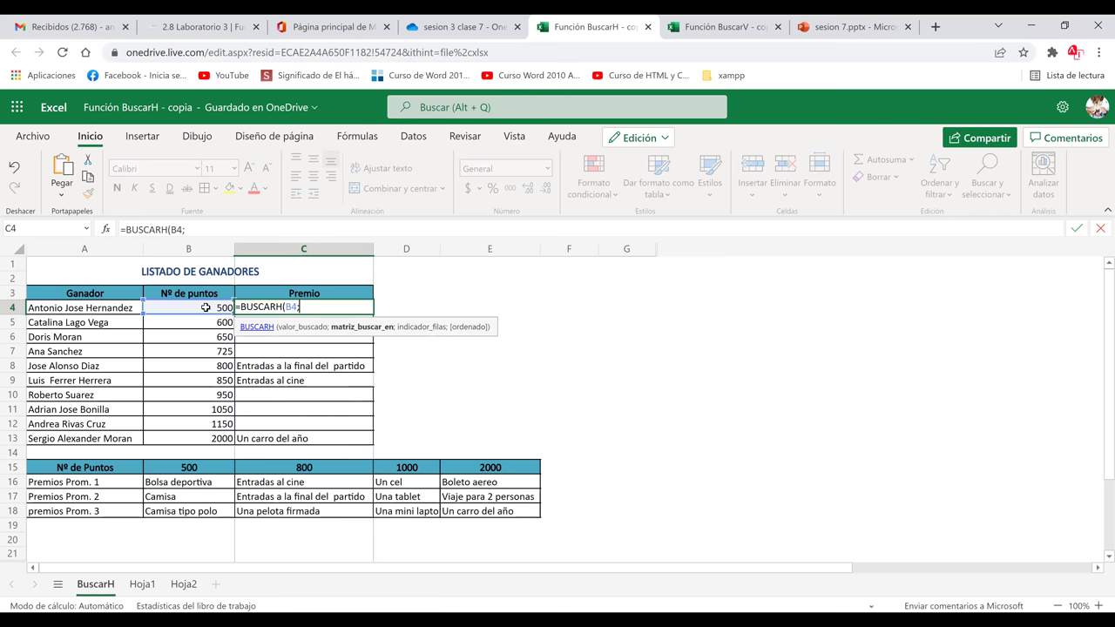
pyautogui.moveTo(49, 471); pyautogui.dragTo(357, 524)
pyautogui.moveTo(455, 518); pyautogui.dragTo(494, 513)
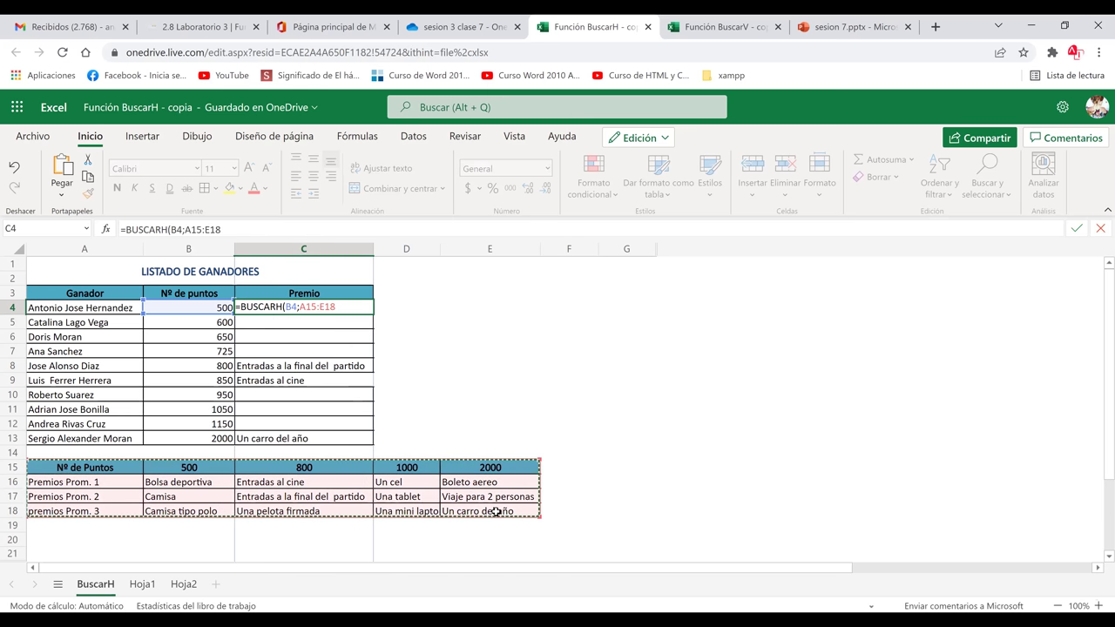
pyautogui.write(';')
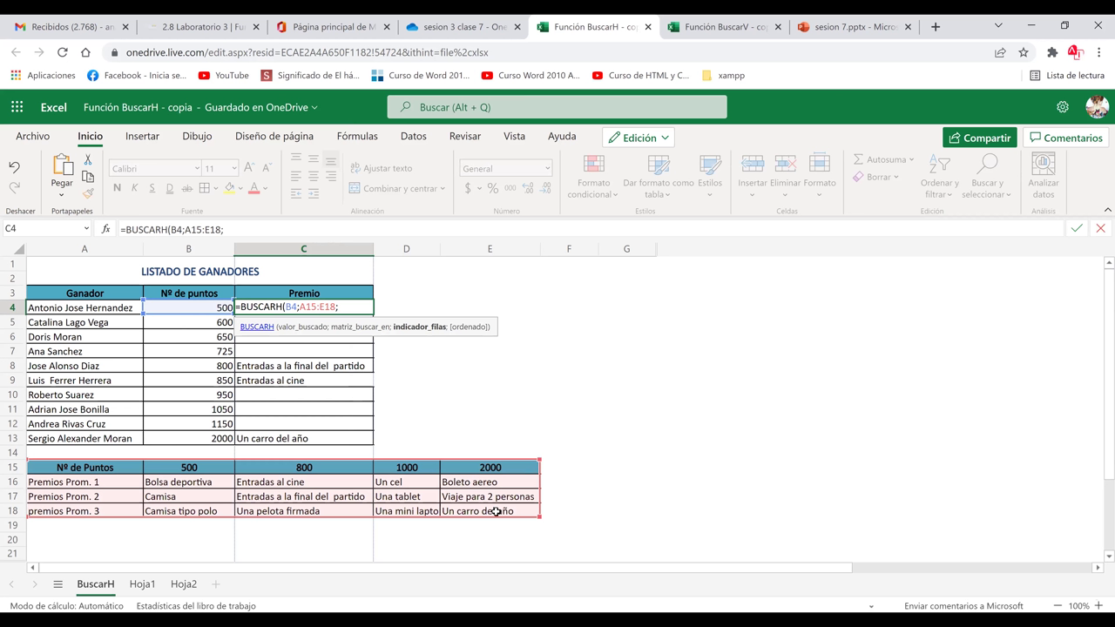
pyautogui.write('4)')
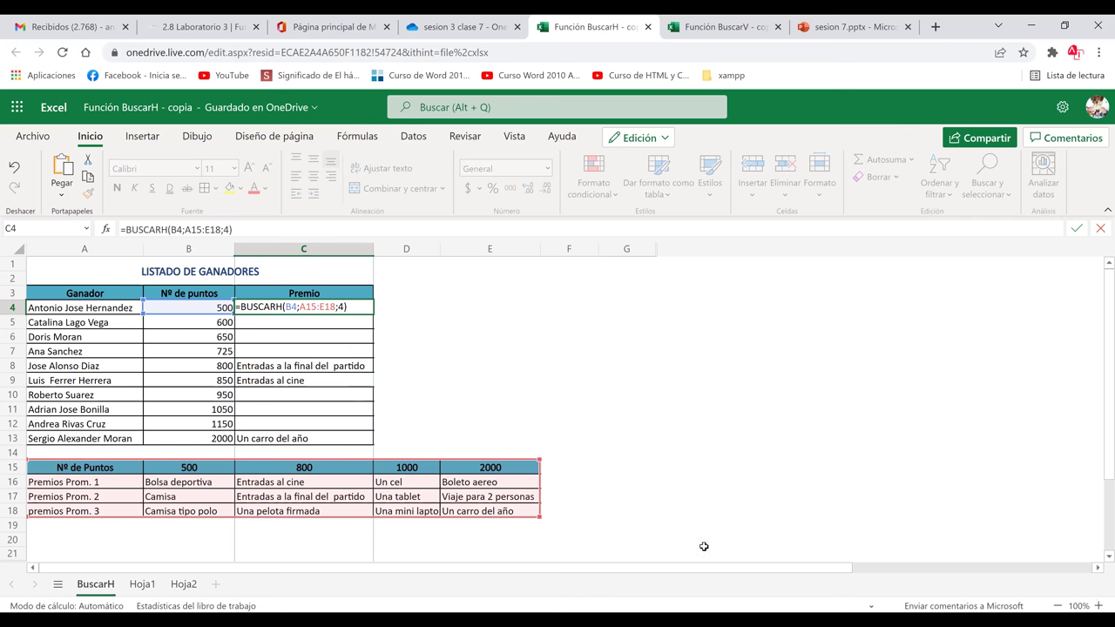
pyautogui.press('Return')
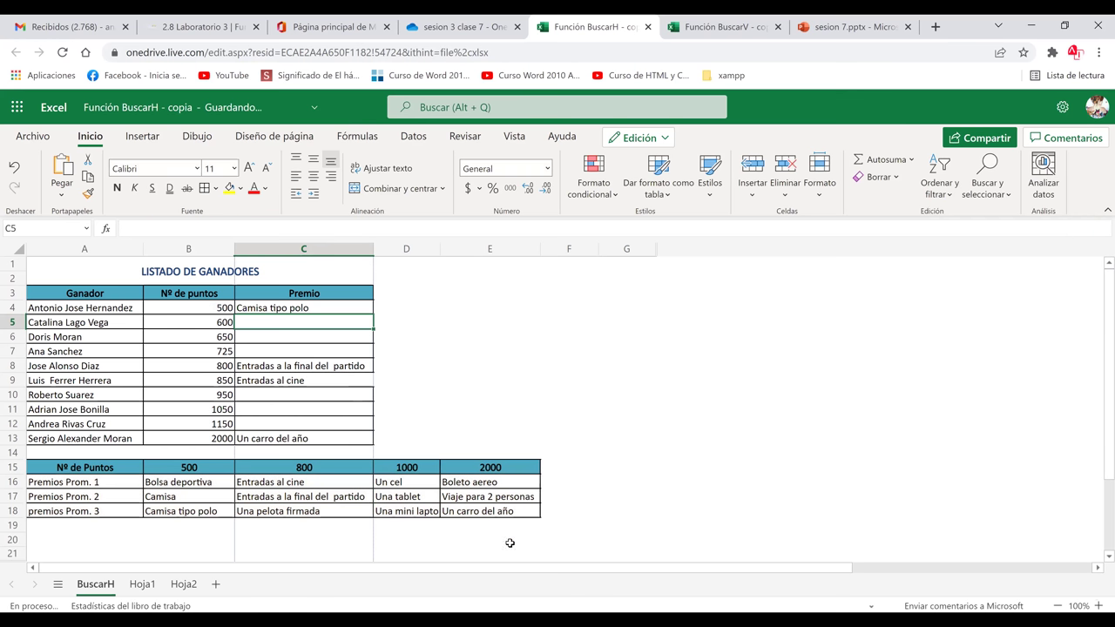
# Step: Fill the C4 formula down the Premio column through C13
pyautogui.click(331, 306)
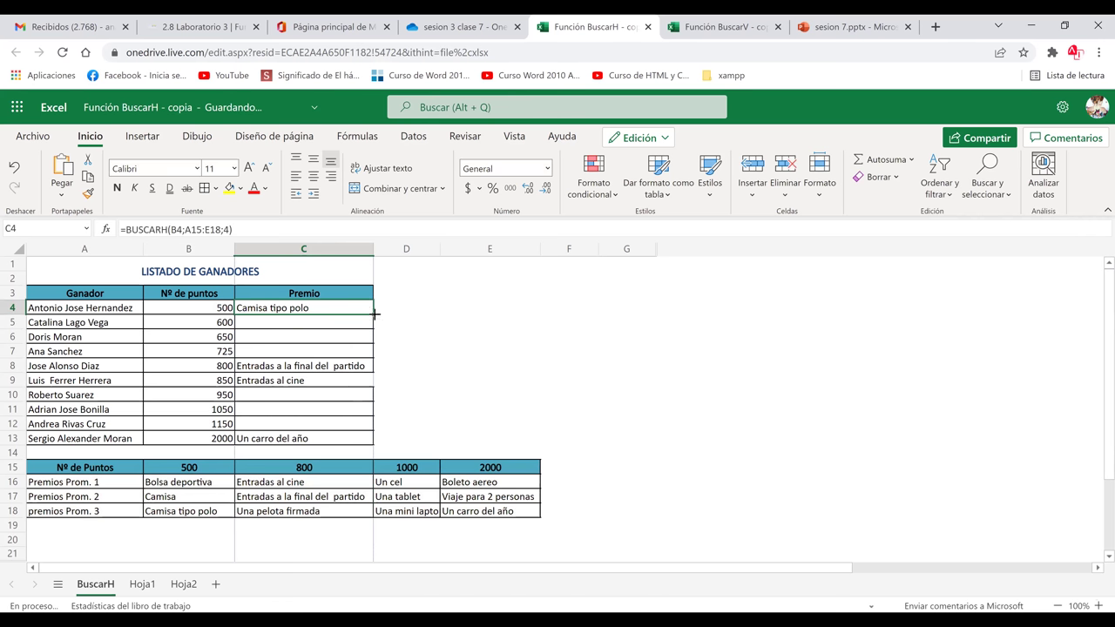
pyautogui.moveTo(375, 425); pyautogui.dragTo(382, 446)
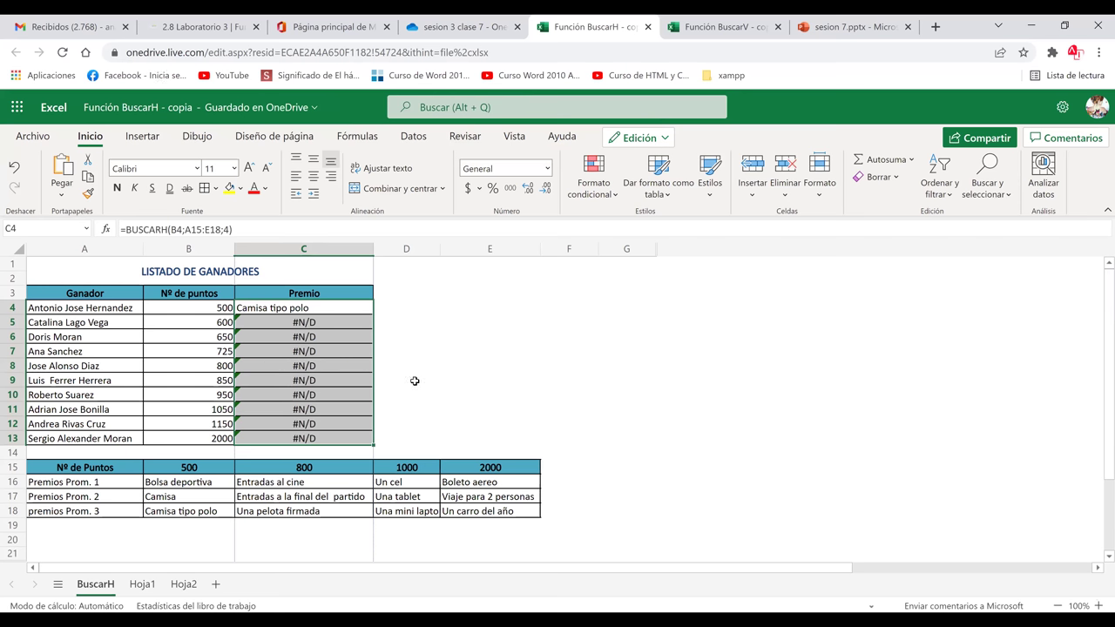
pyautogui.click(414, 380)
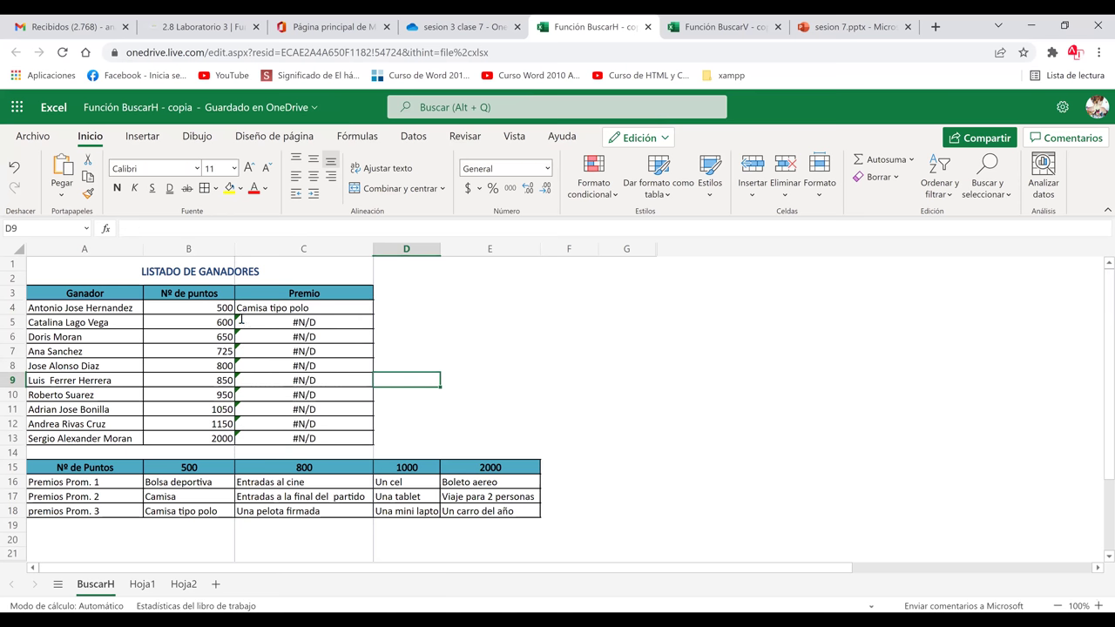
# Step: Inspect the copied BUSCARH formula in C5 and the cell range it references
pyautogui.doubleClick(241, 321)
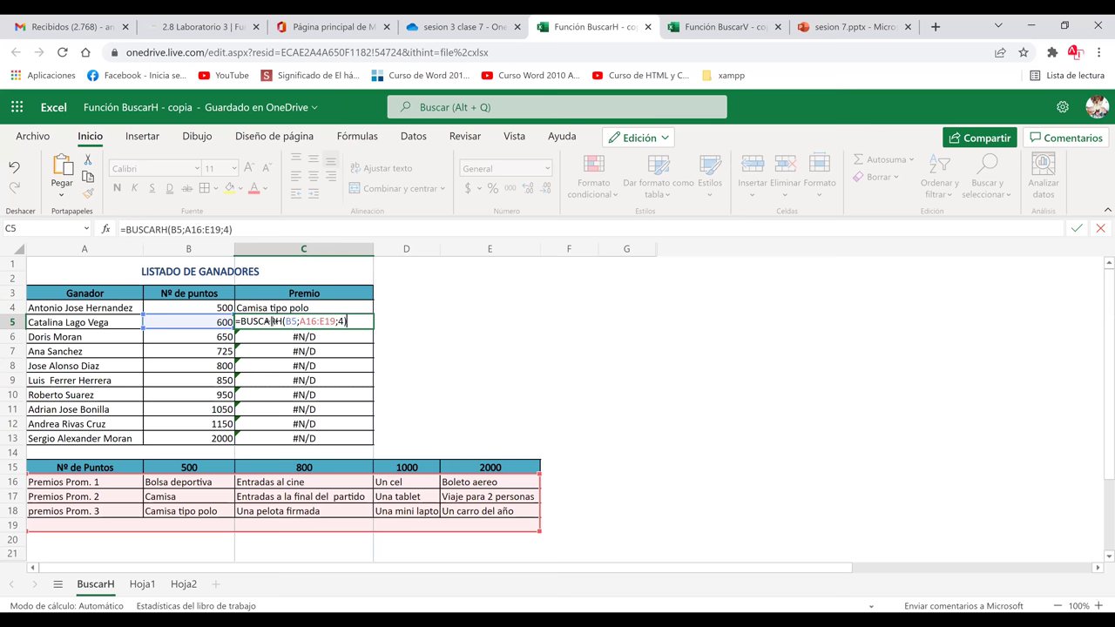
pyautogui.press('Return')
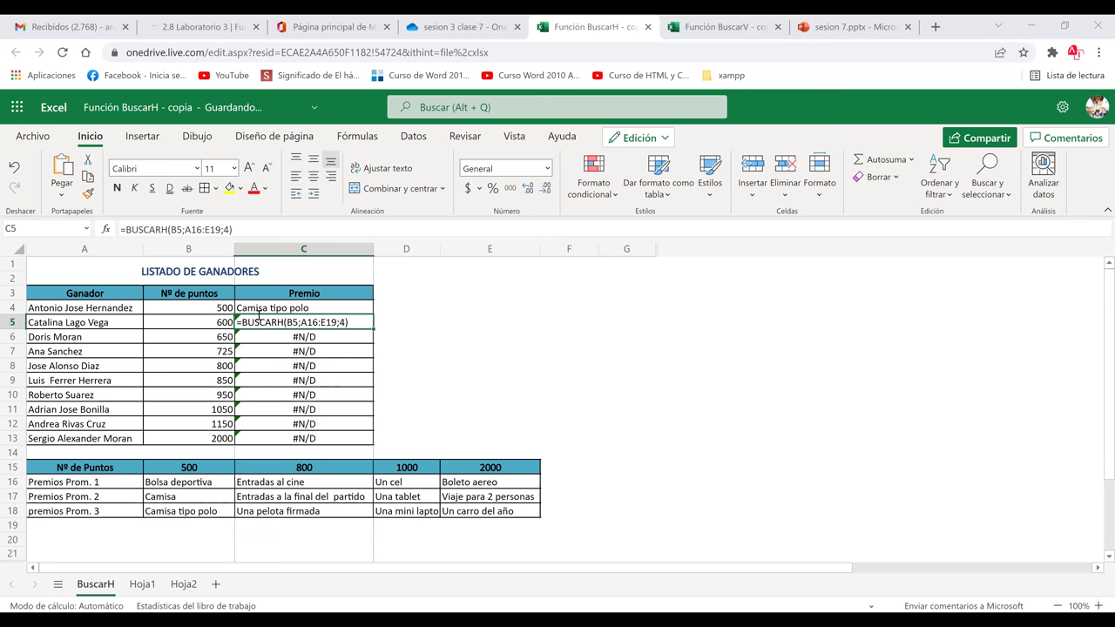
pyautogui.doubleClick(260, 320)
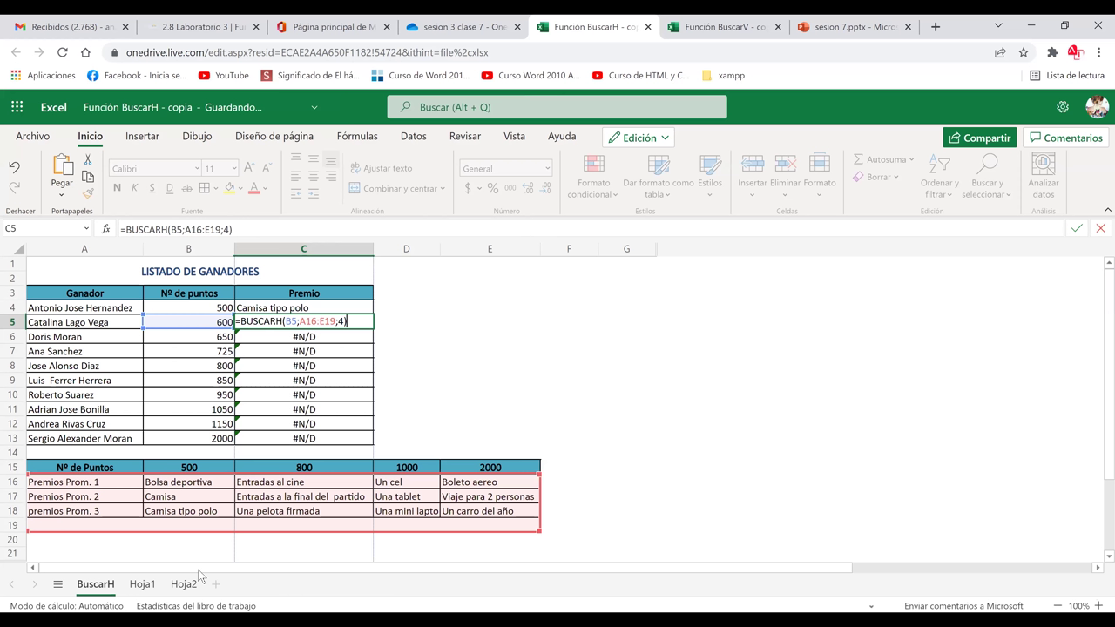
pyautogui.press('Return')
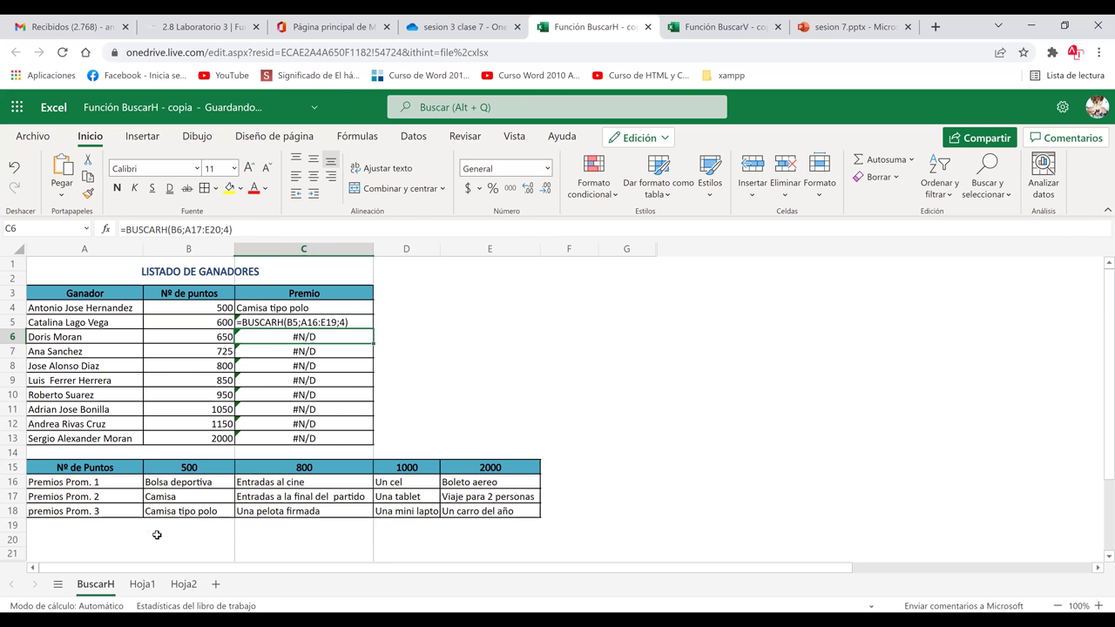
# Step: Make the prize table range in the C4 BUSCARH formula absolute as $A$15:$E$18
pyautogui.doubleClick(272, 308)
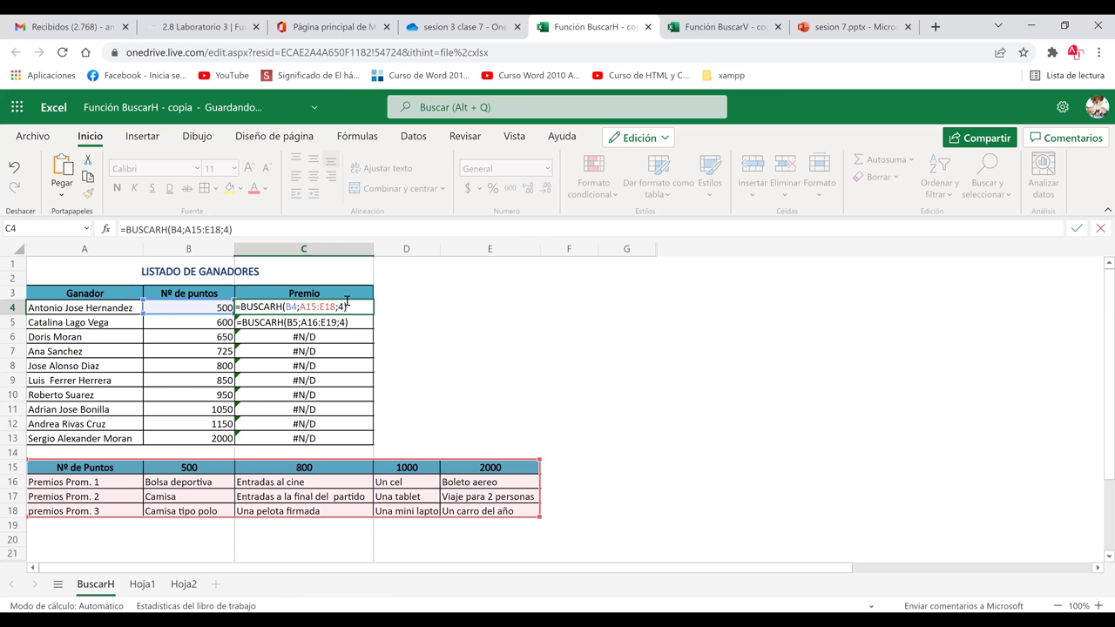
pyautogui.click(318, 307)
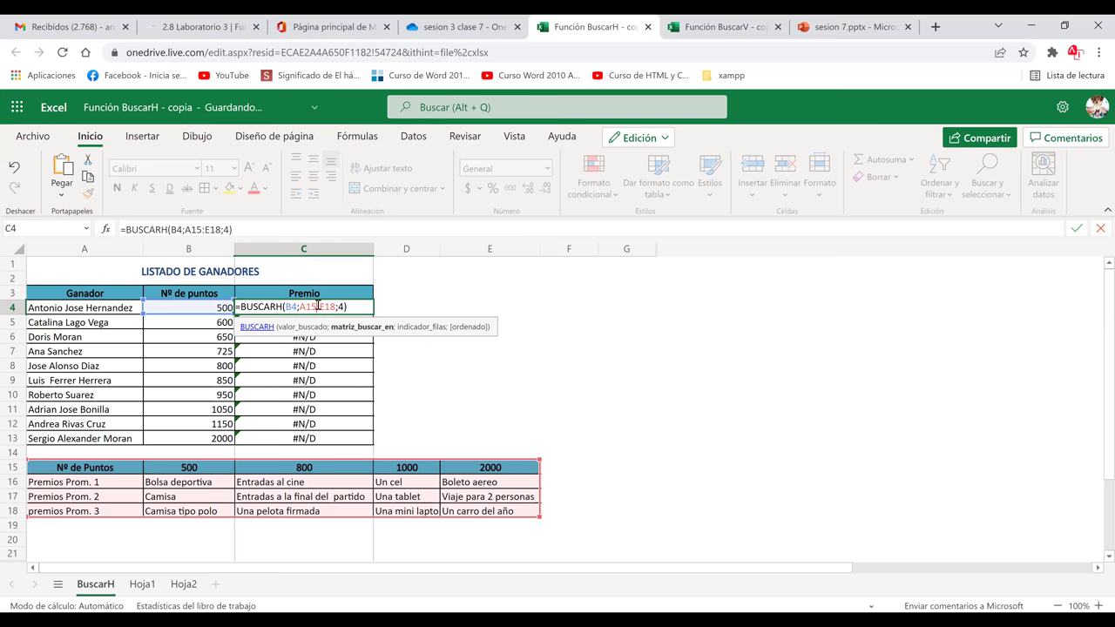
pyautogui.press('F4')
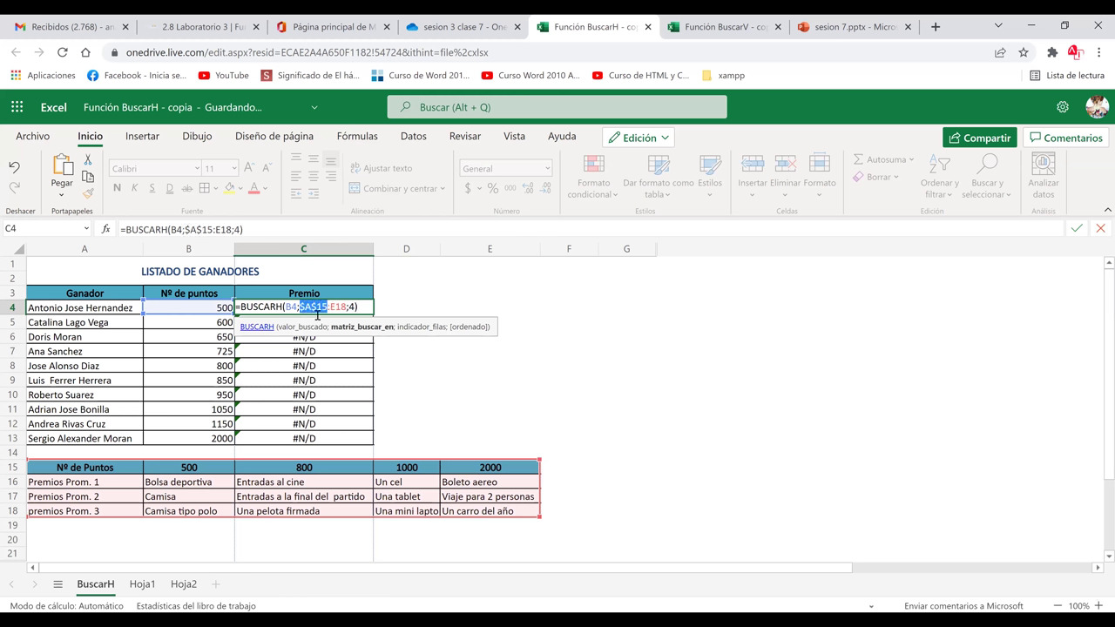
pyautogui.click(294, 306)
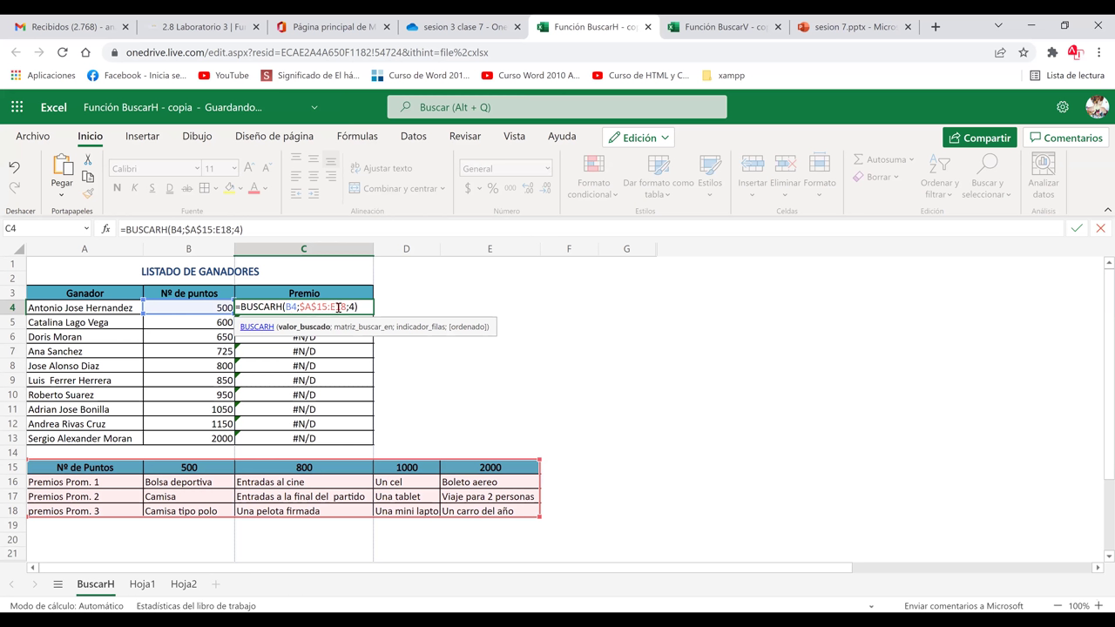
pyautogui.click(334, 307)
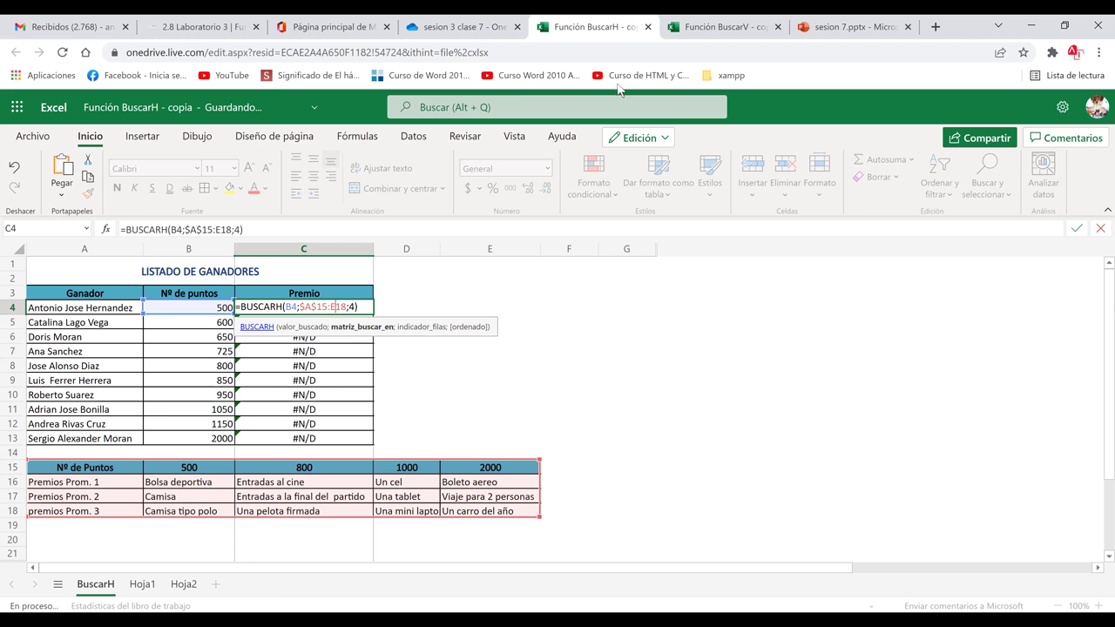
pyautogui.press('F4')
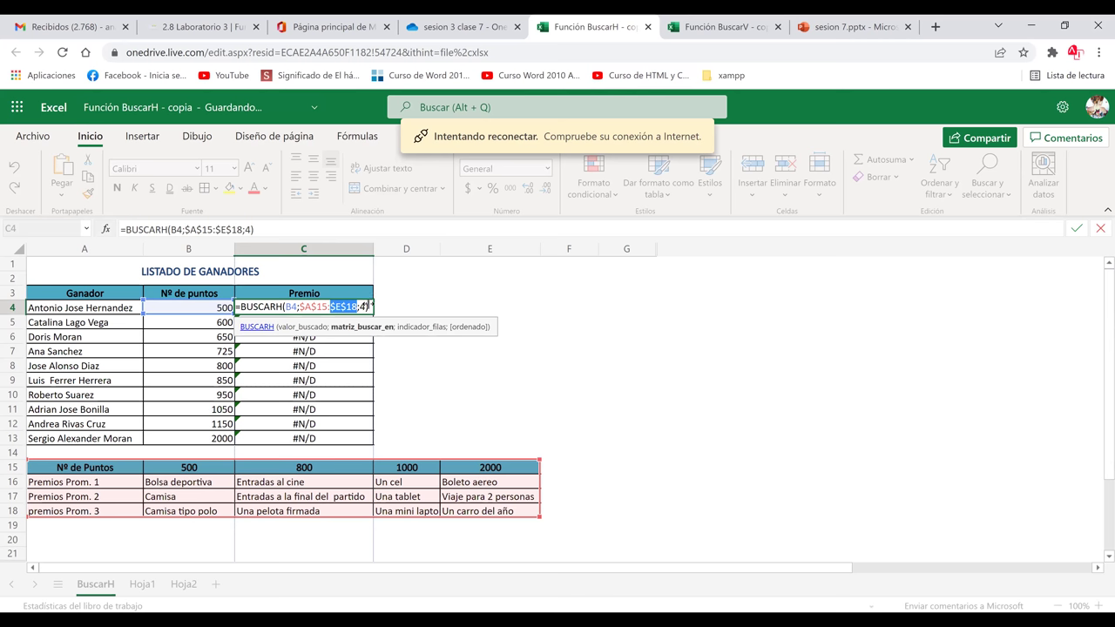
pyautogui.hotkey('ctrl', 'Return')
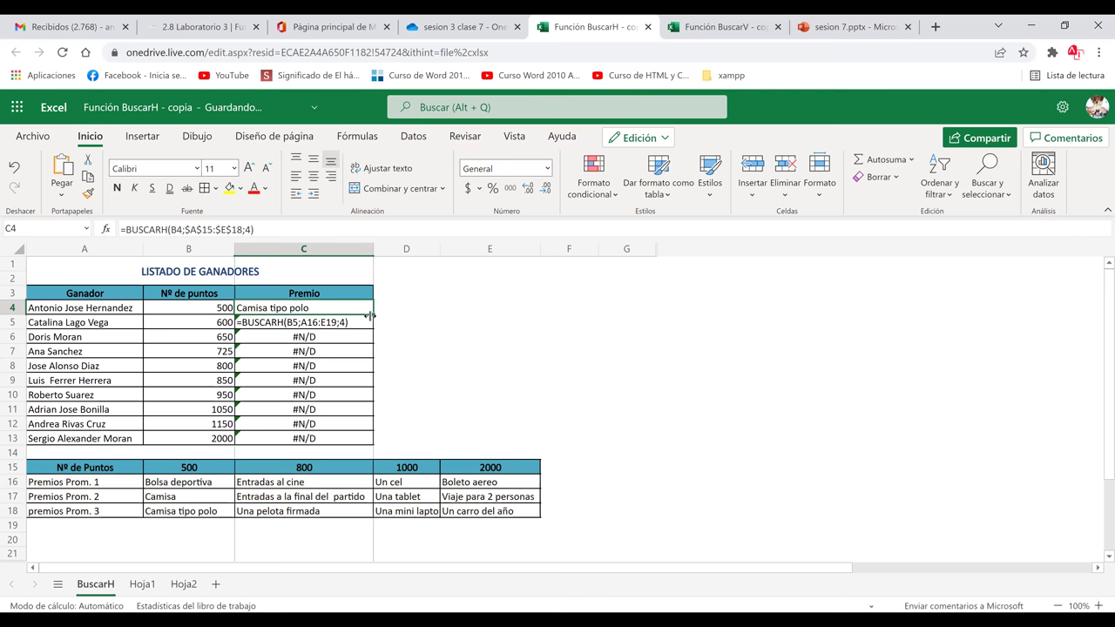
# Step: Fill the corrected C4 formula down the Premio column through C13
pyautogui.click(408, 319)
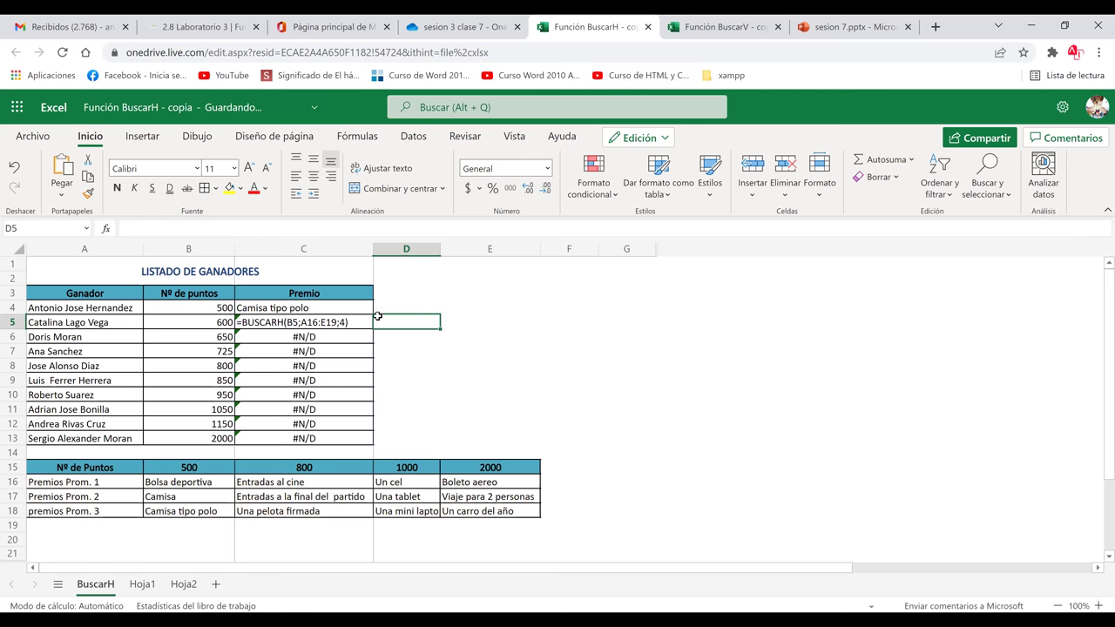
pyautogui.press('Left')
pyautogui.press('Up')
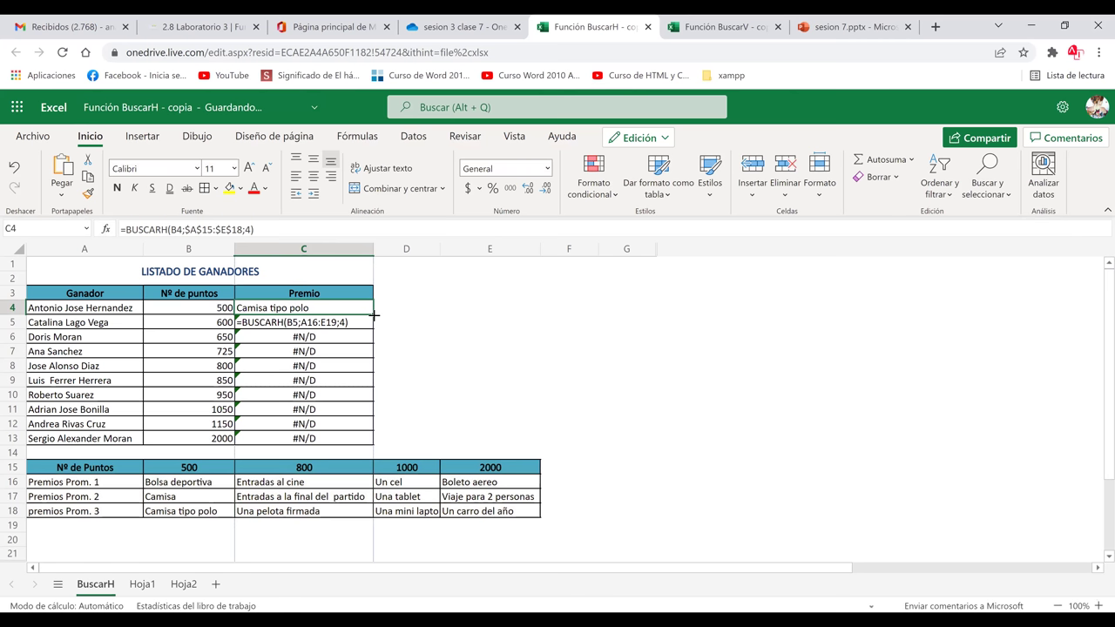
pyautogui.keyDown('shift'); pyautogui.click(361, 436); pyautogui.keyUp('shift')
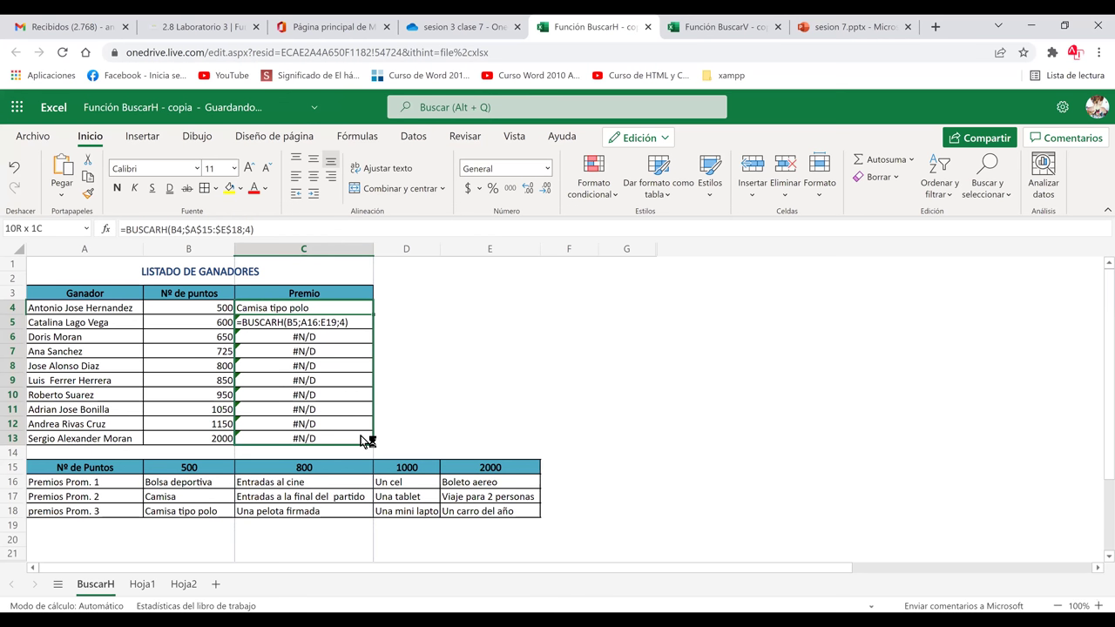
pyautogui.hotkey('ctrl', 'd')
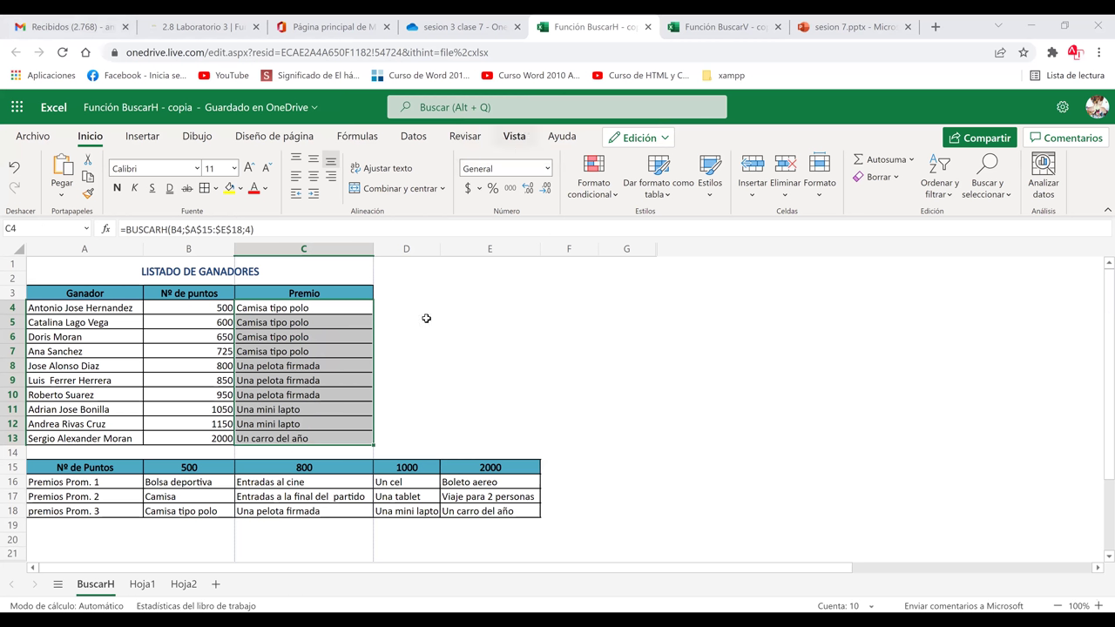
# Step: Inspect the copied BUSCARH formulas in C5 and C12 and the table range they reference
pyautogui.doubleClick(298, 323)
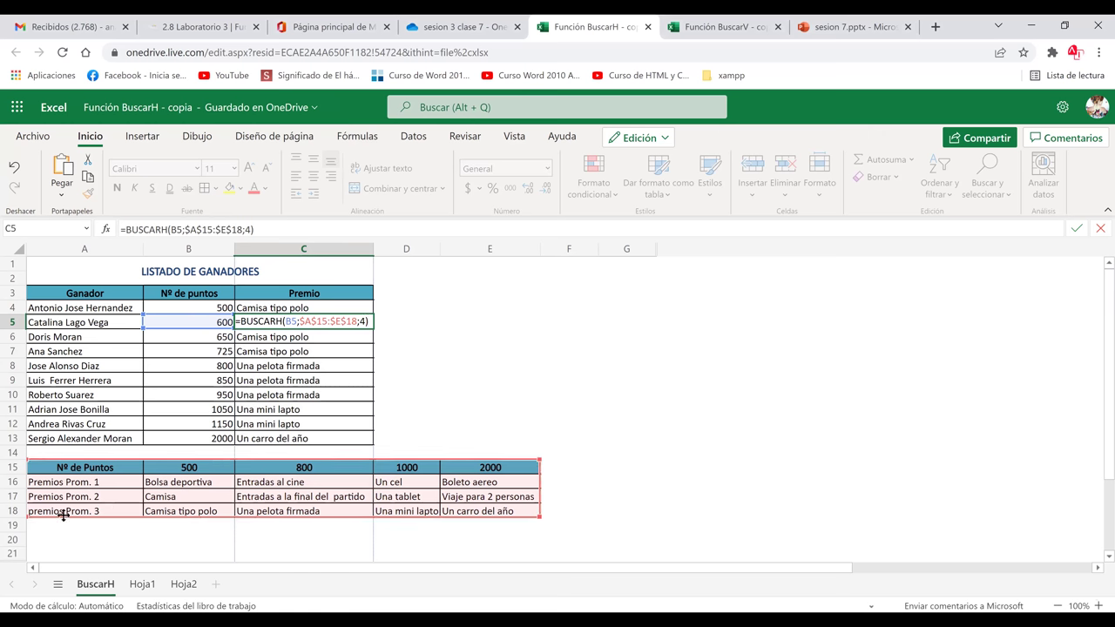
pyautogui.press('Return')
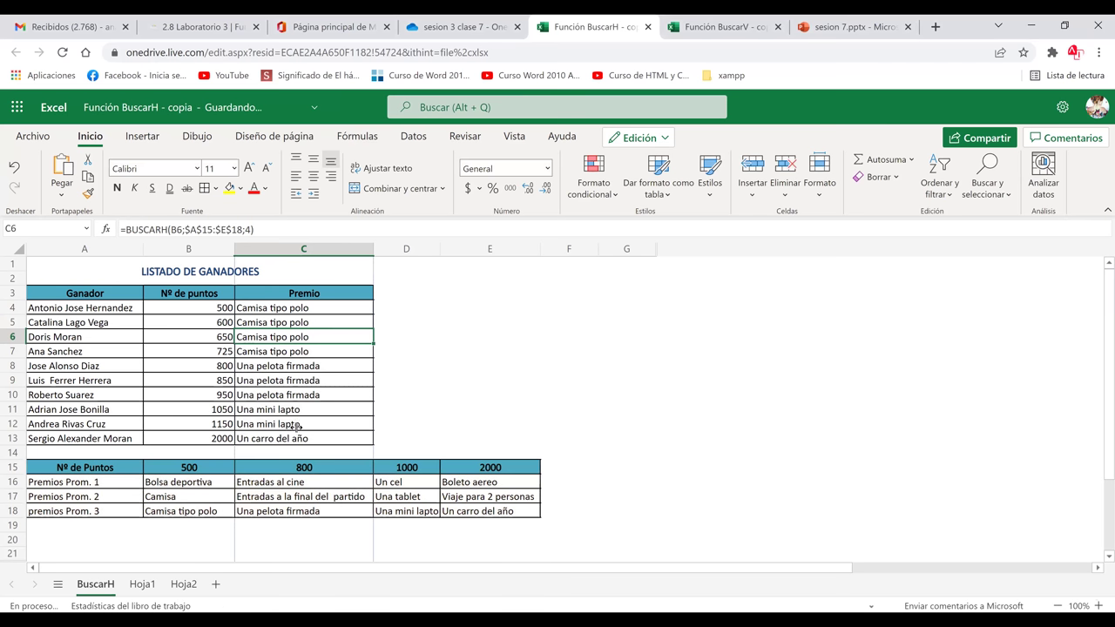
pyautogui.click(296, 424)
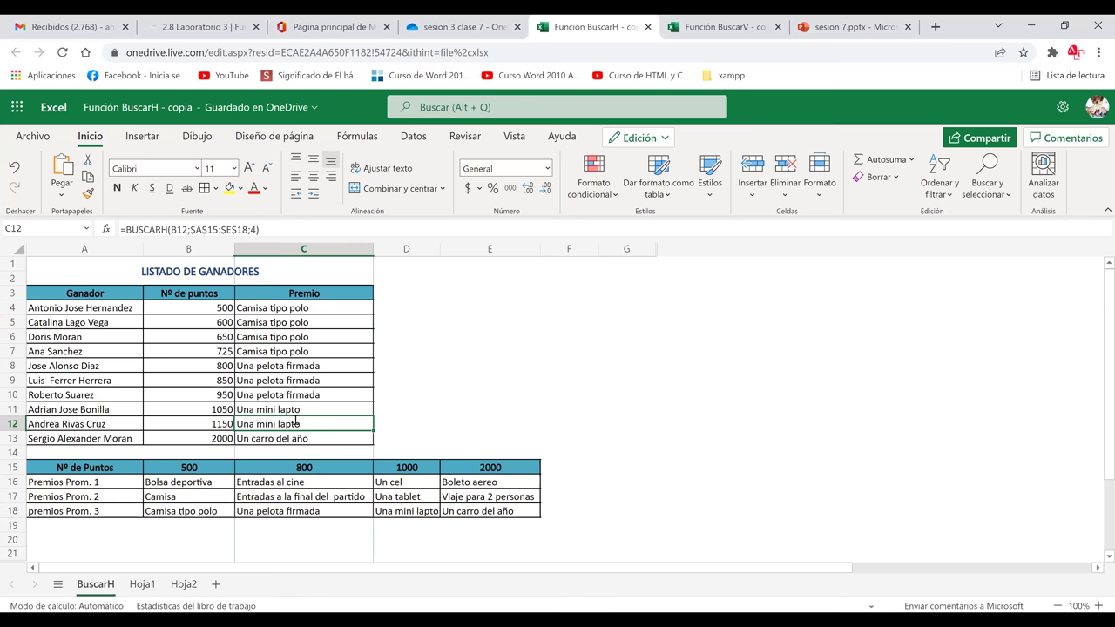
pyautogui.doubleClick(296, 424)
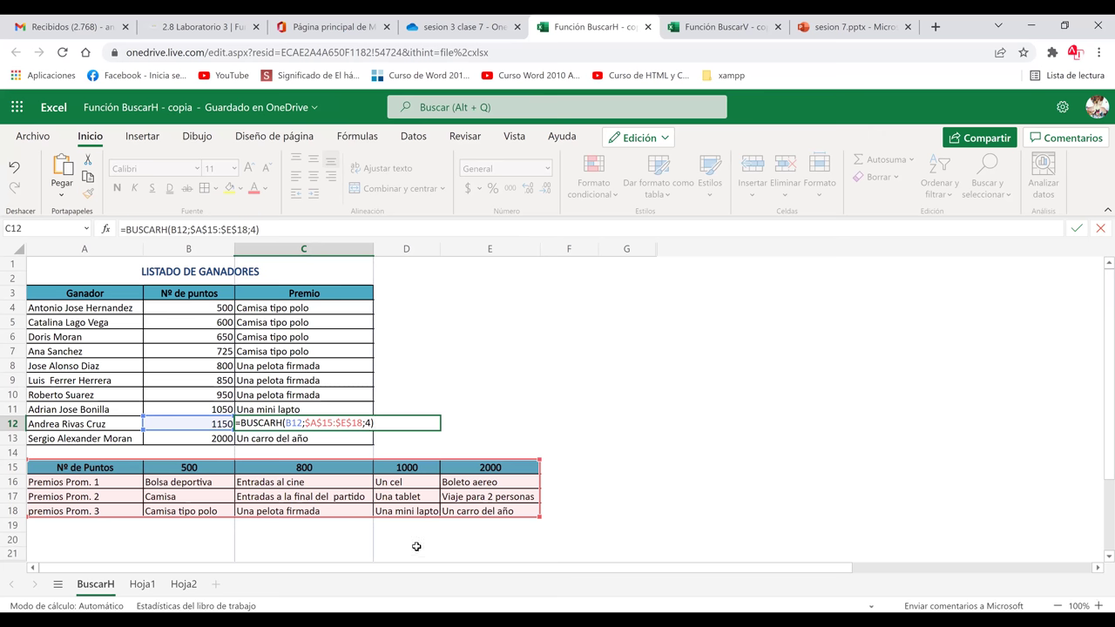
pyautogui.press('Return')
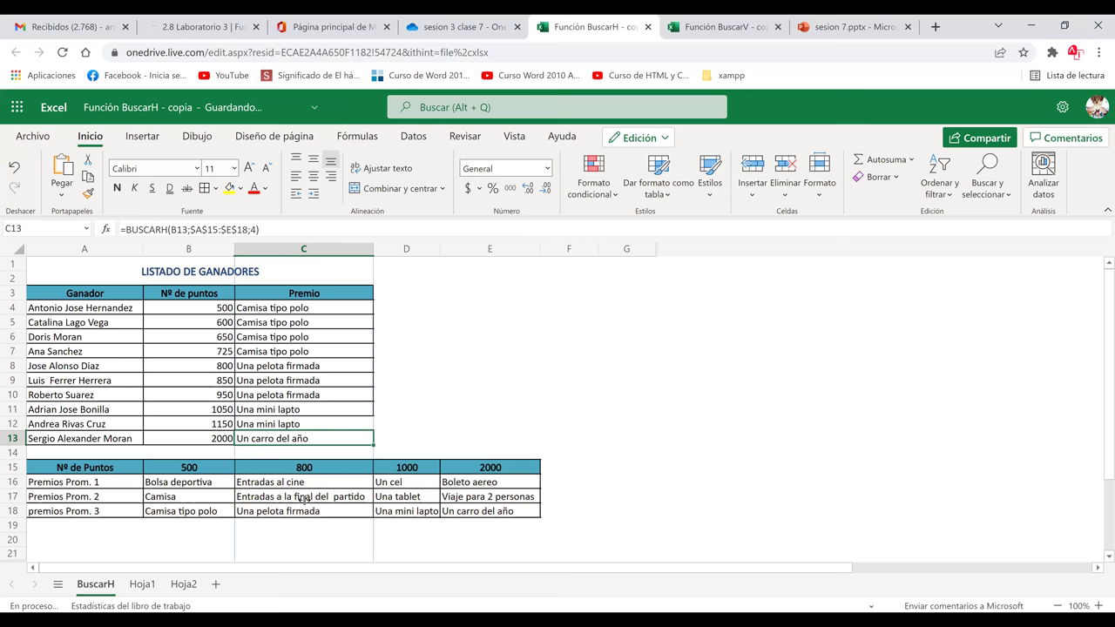
# Step: Check the Prom. 3 prizes in row 18 of the prize table against the Premio column
pyautogui.click(182, 512)
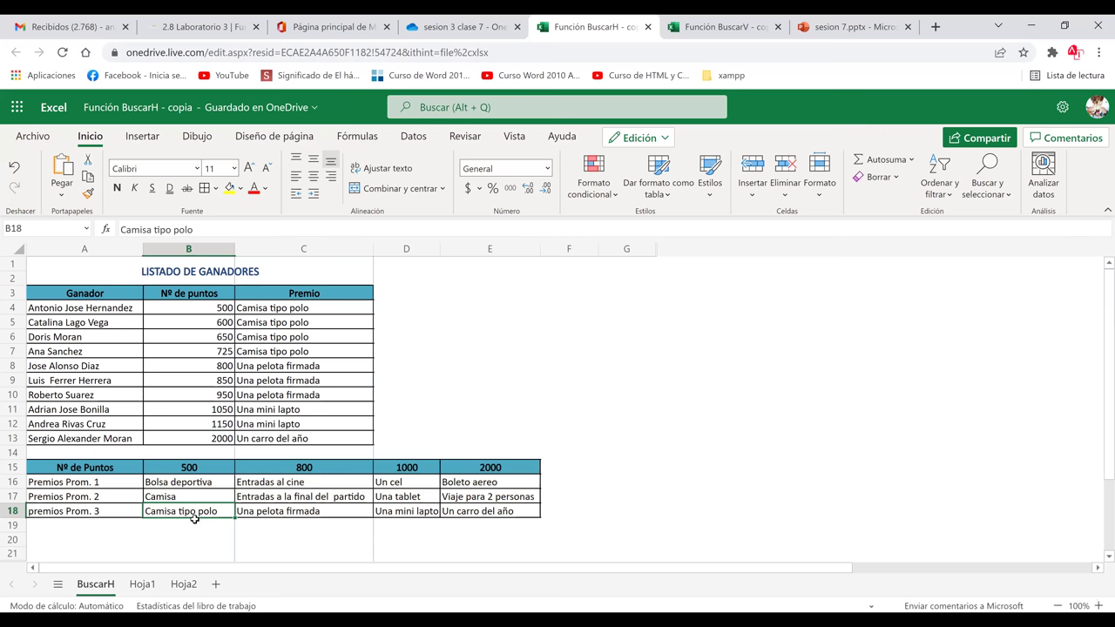
pyautogui.click(247, 515)
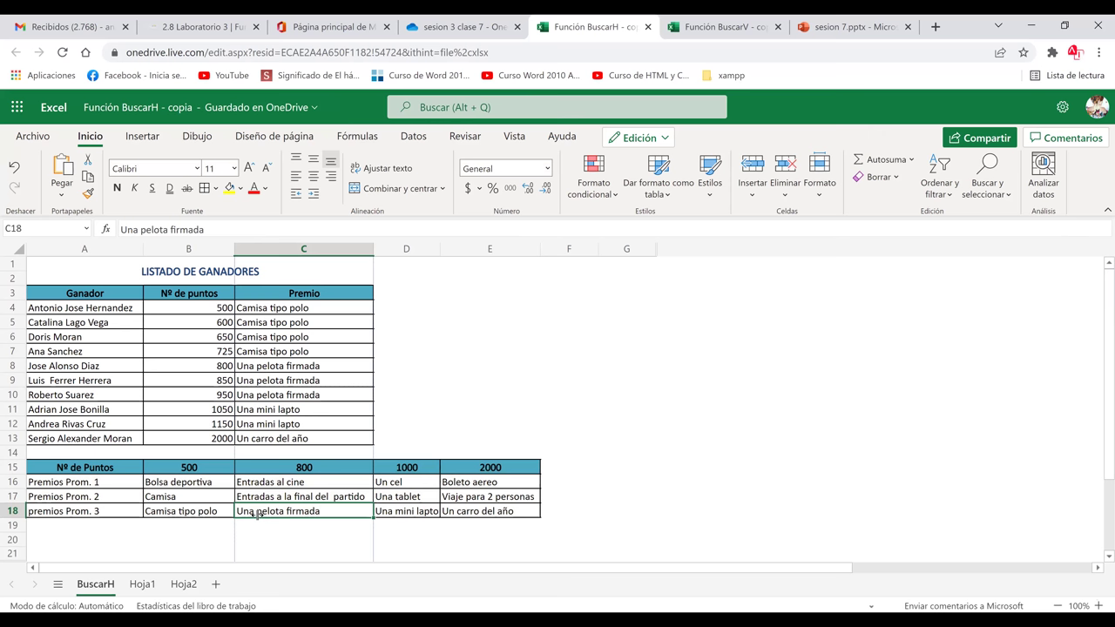
pyautogui.click(403, 514)
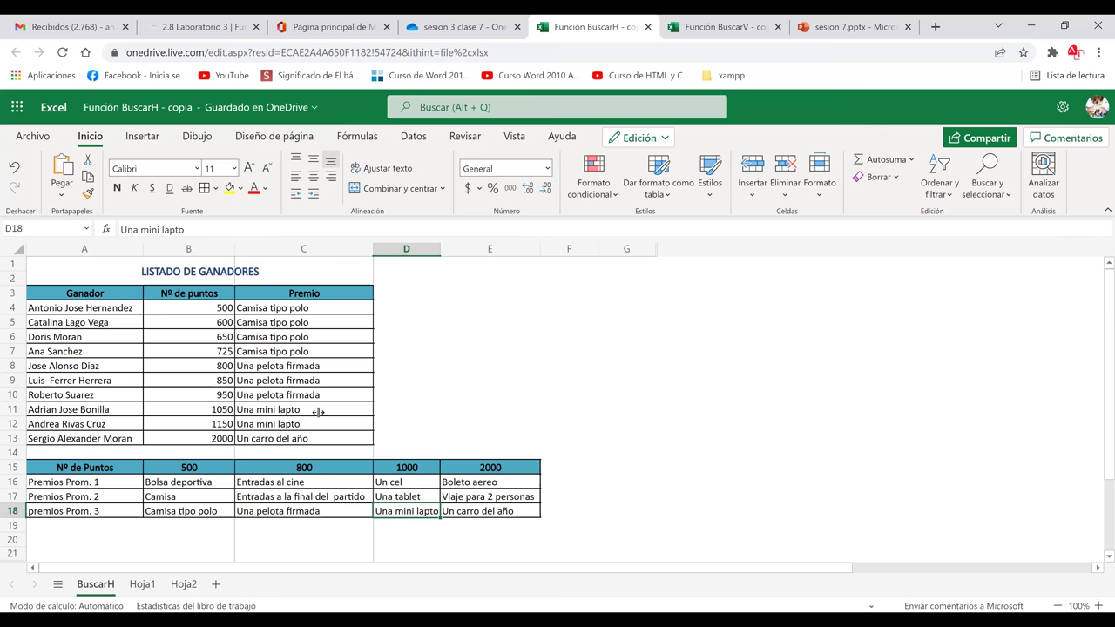
pyautogui.click(491, 479)
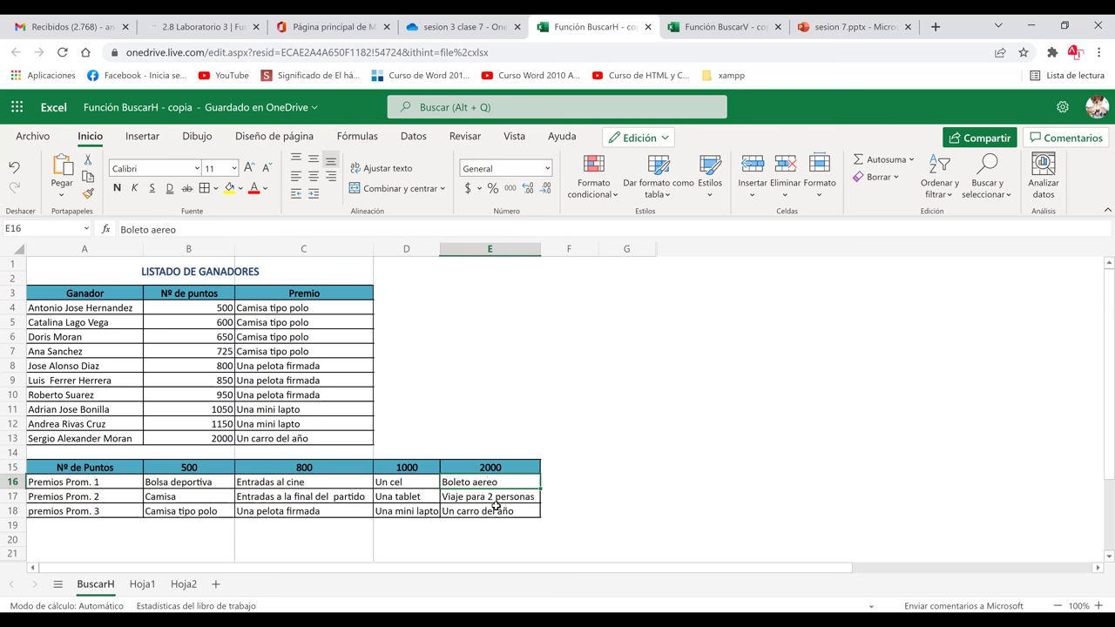
pyautogui.click(499, 515)
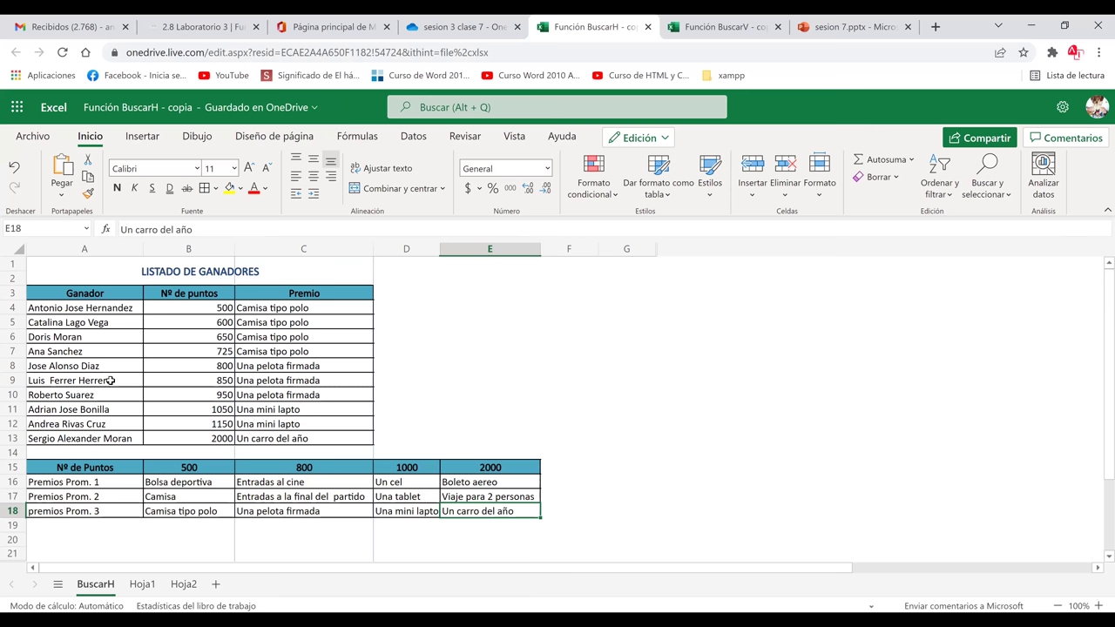
pyautogui.click(536, 454)
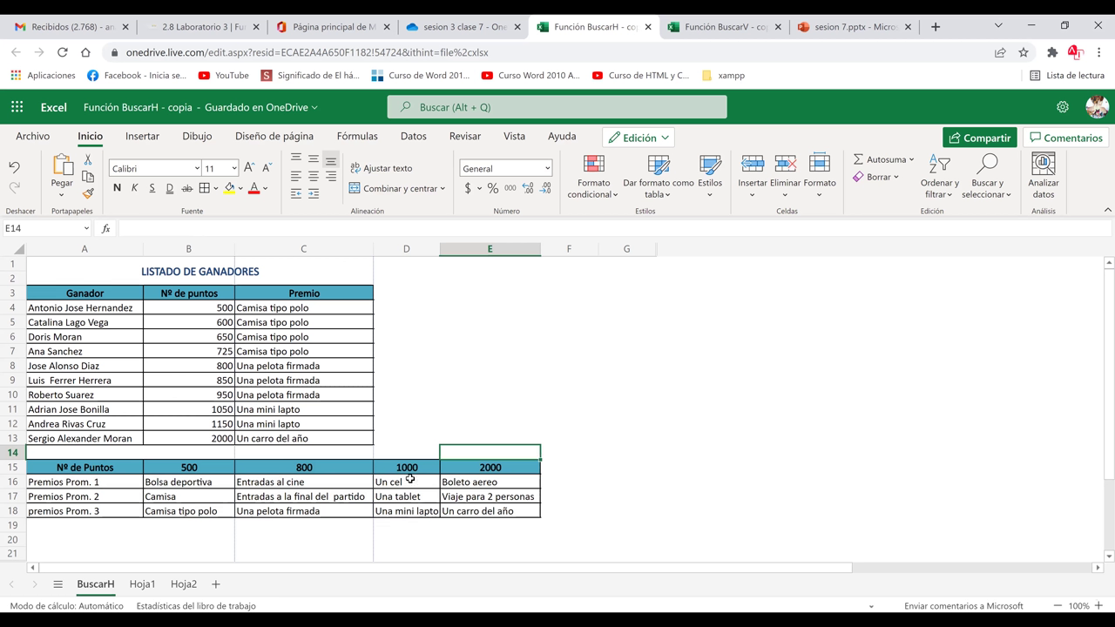
# Step: Test the C4 formula by setting the points in B4 to 800 and comparing its prize with C18
pyautogui.click(311, 311)
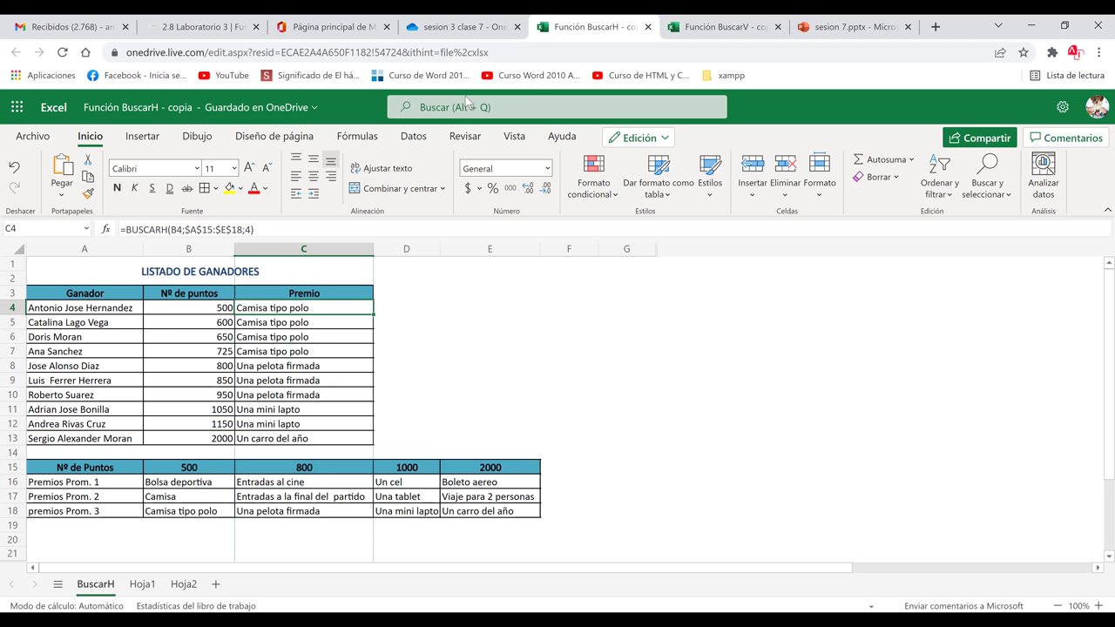
pyautogui.click(203, 309)
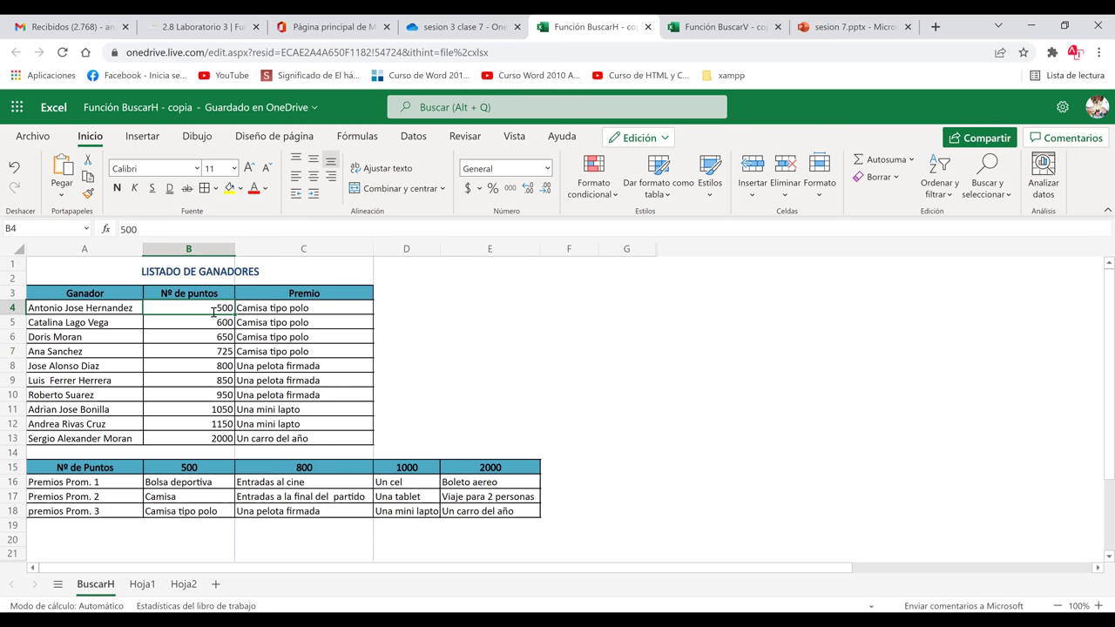
pyautogui.write('800')
pyautogui.press('Return')
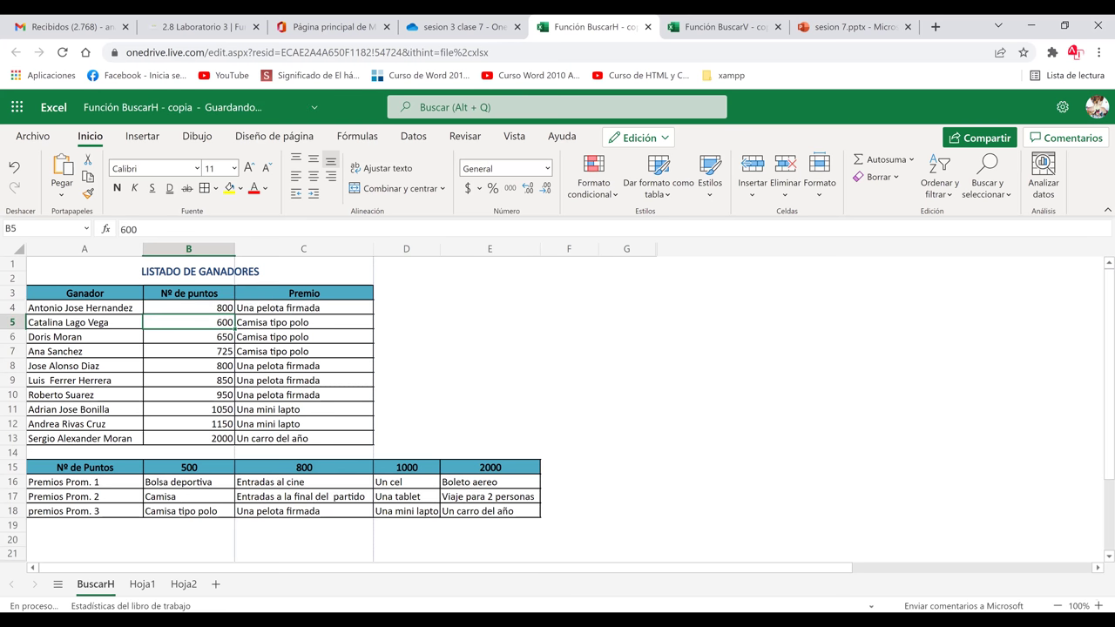
pyautogui.click(250, 309)
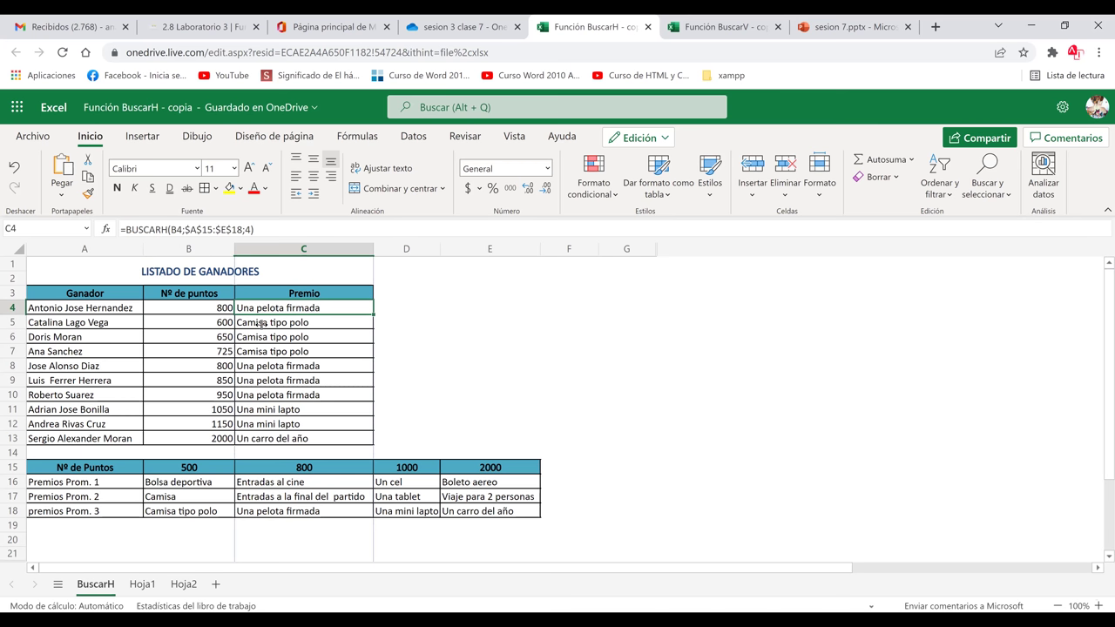
pyautogui.click(320, 512)
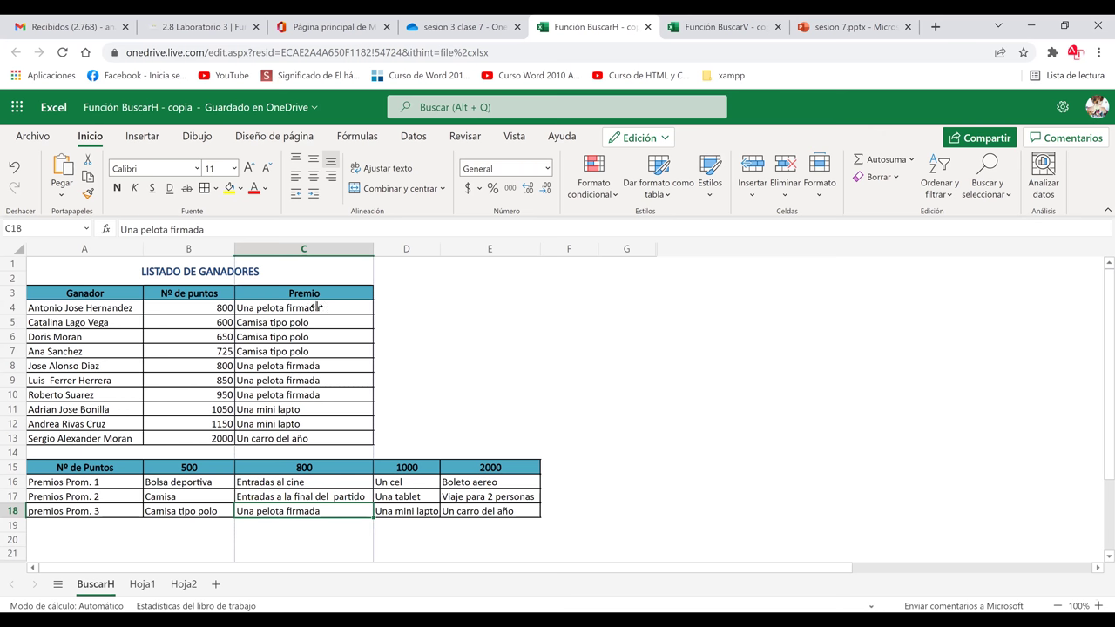
pyautogui.click(470, 328)
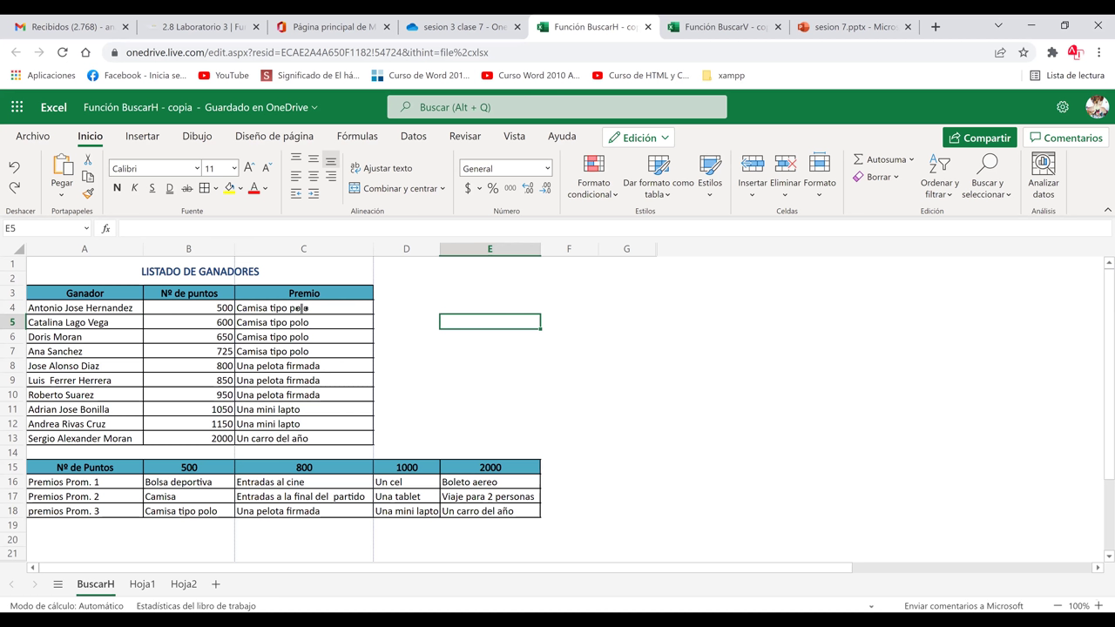
pyautogui.press('Left')
pyautogui.press('Left')
pyautogui.press('Up')
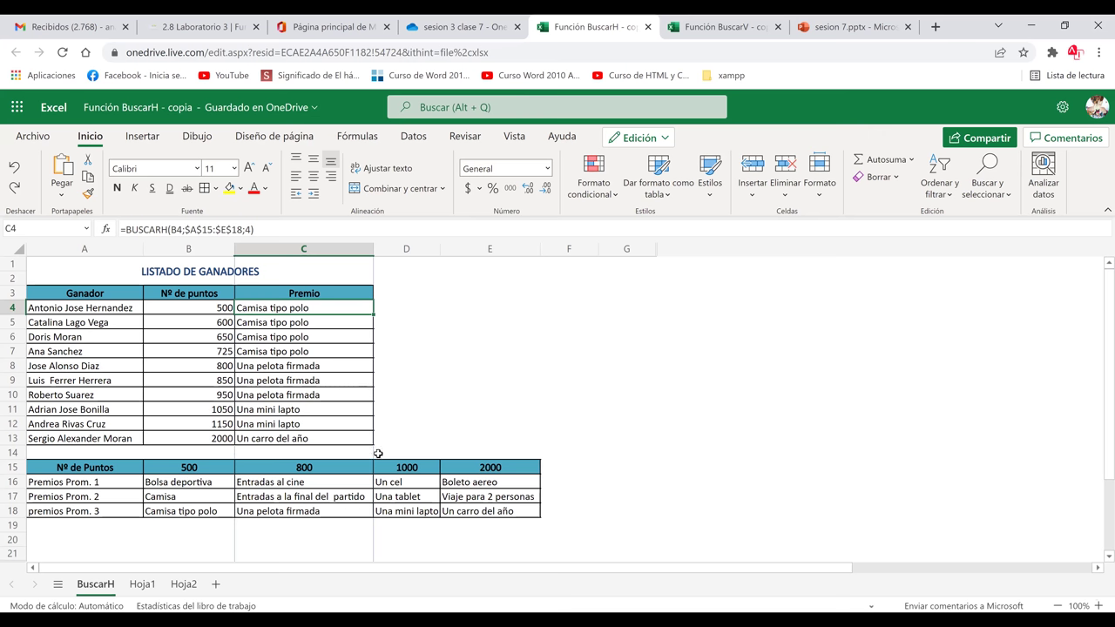
pyautogui.click(421, 323)
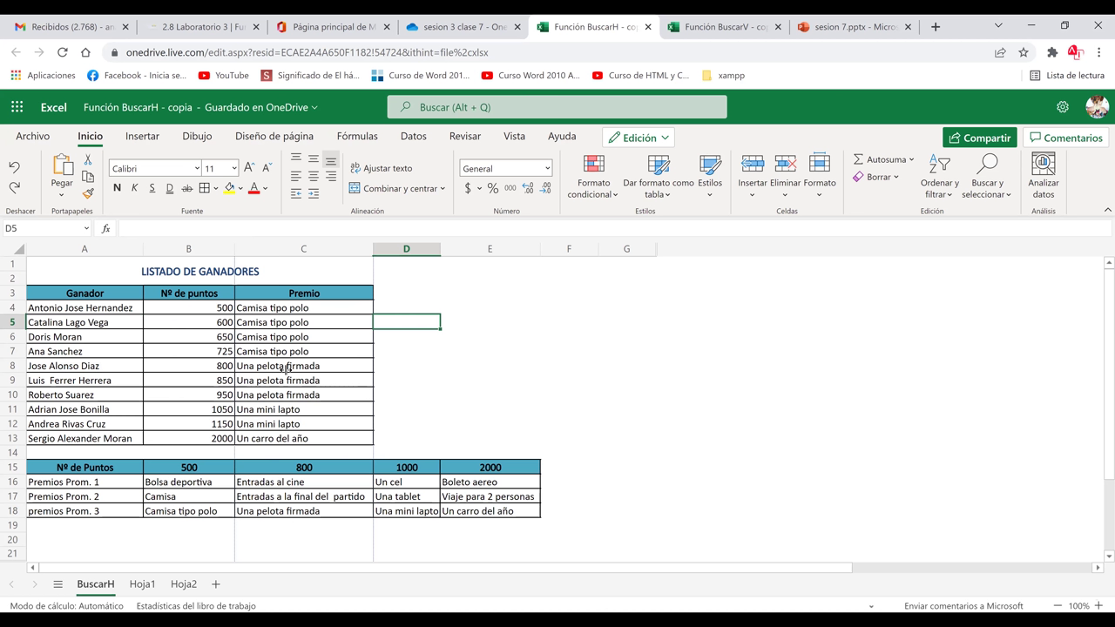
pyautogui.click(419, 335)
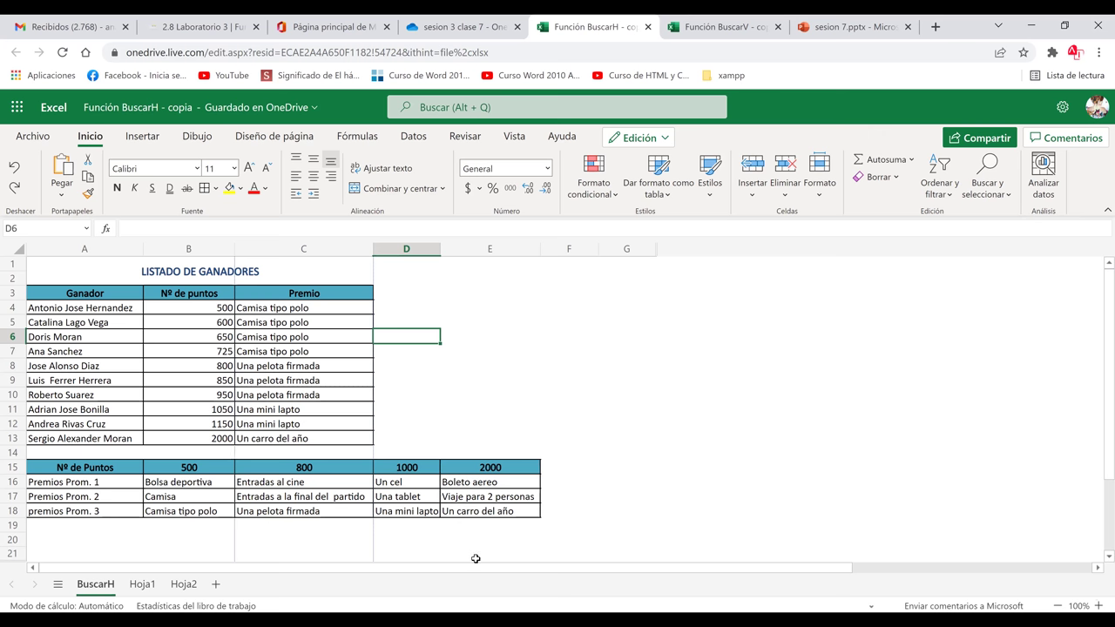
pyautogui.click(573, 415)
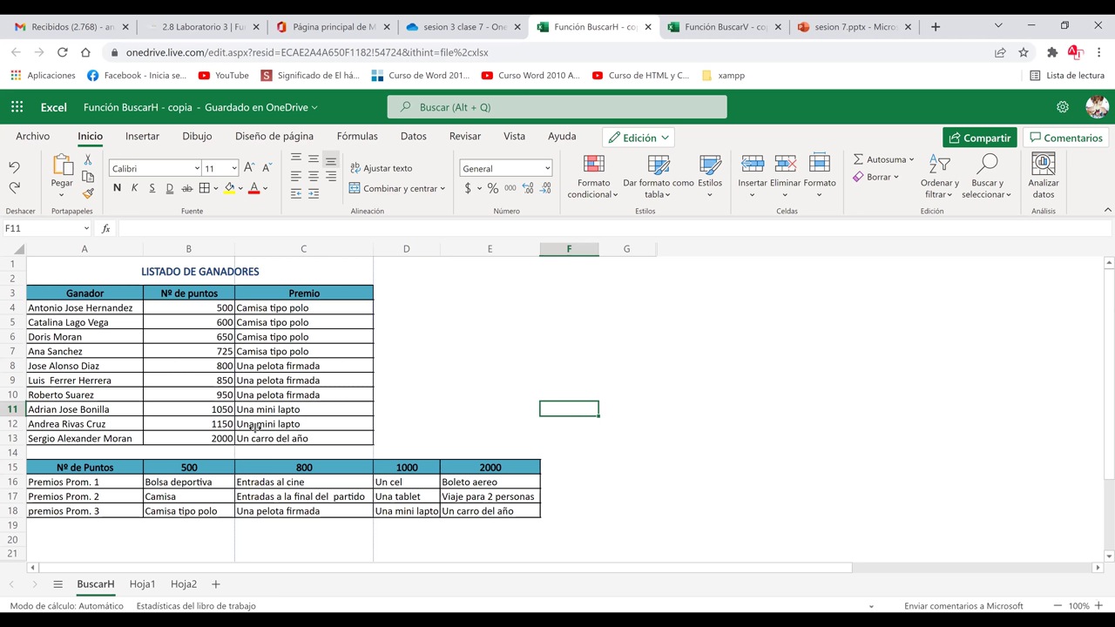
# Step: Review the C4 formula and select the empty cells D4:D13 beside the Premio column
pyautogui.click(283, 308)
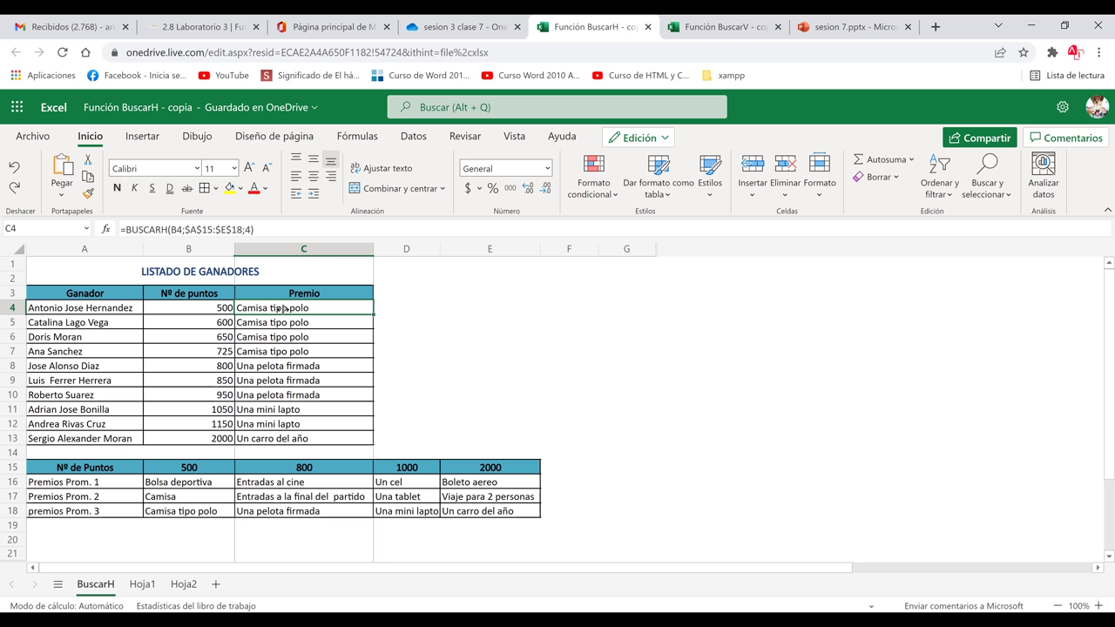
pyautogui.click(395, 299)
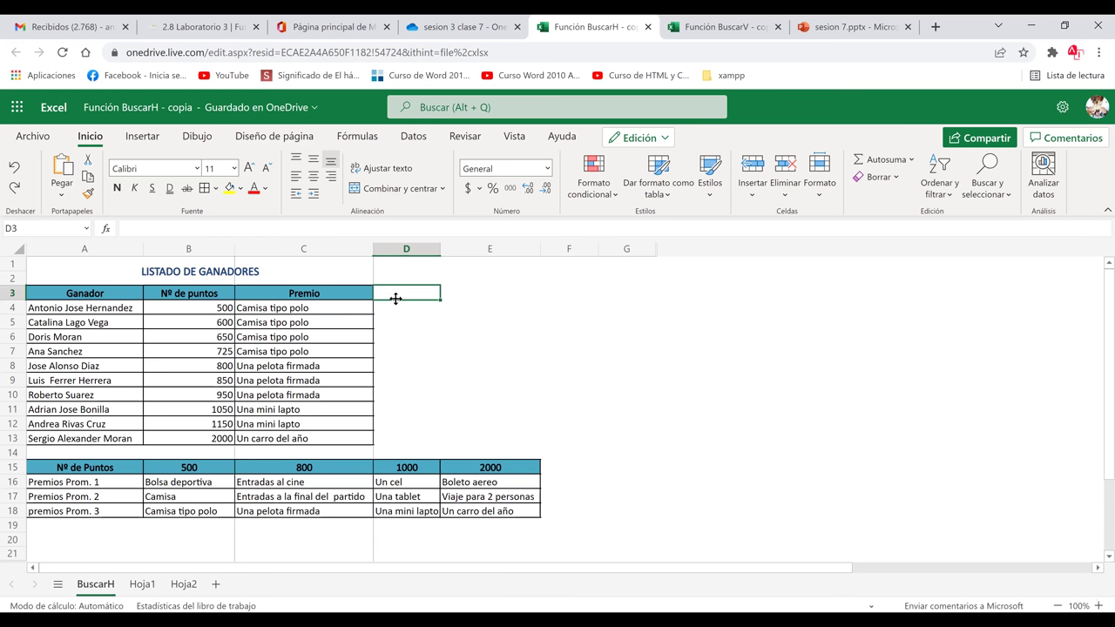
pyautogui.moveTo(393, 308); pyautogui.dragTo(394, 439)
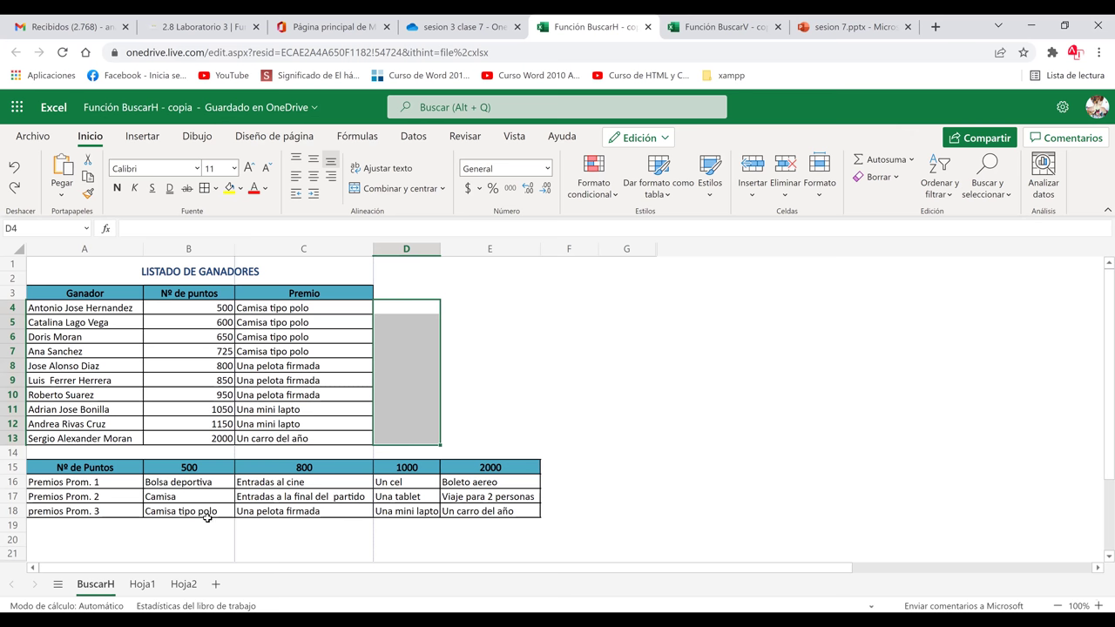
# Step: Review the prizes for 500 points in B16:B18, the C4 formula and the empty cells beside the Premio column
pyautogui.click(196, 479)
pyautogui.click(192, 495)
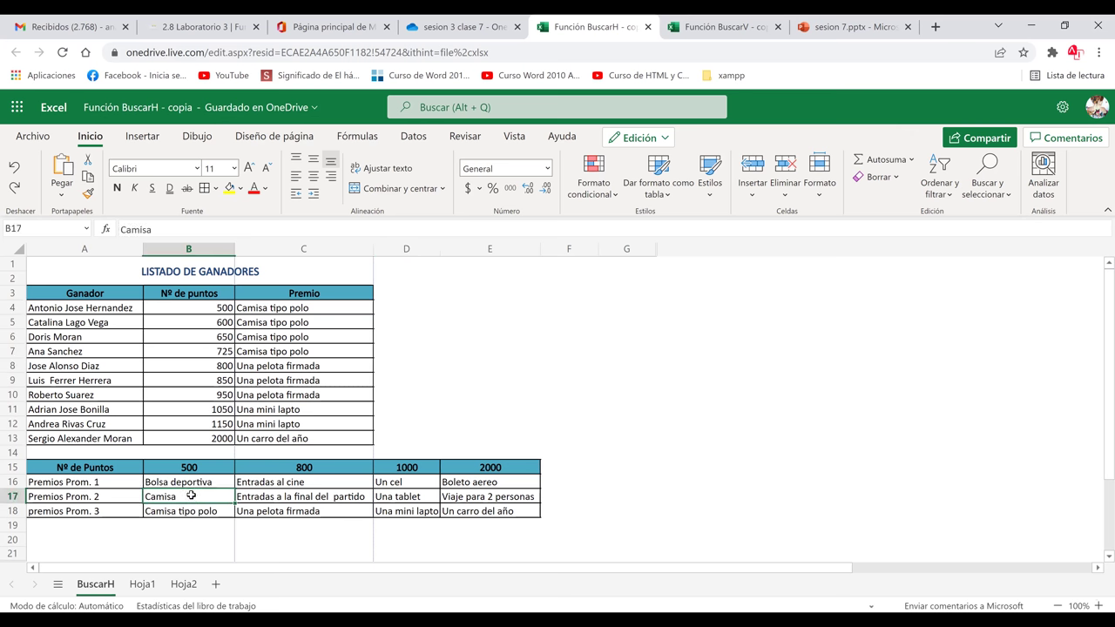
pyautogui.click(187, 511)
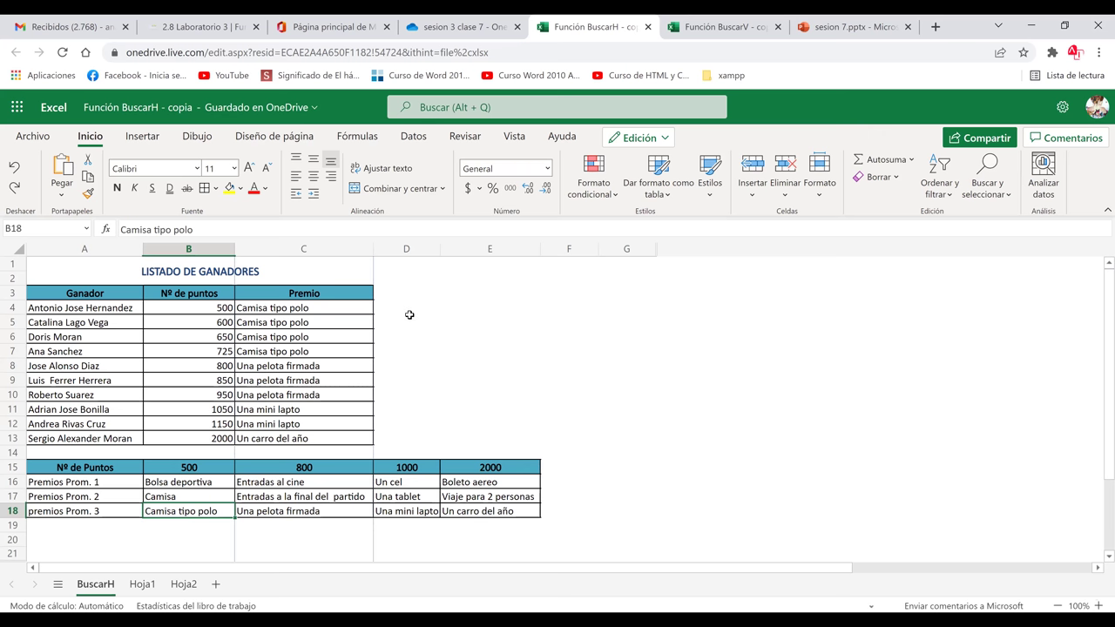
pyautogui.click(402, 308)
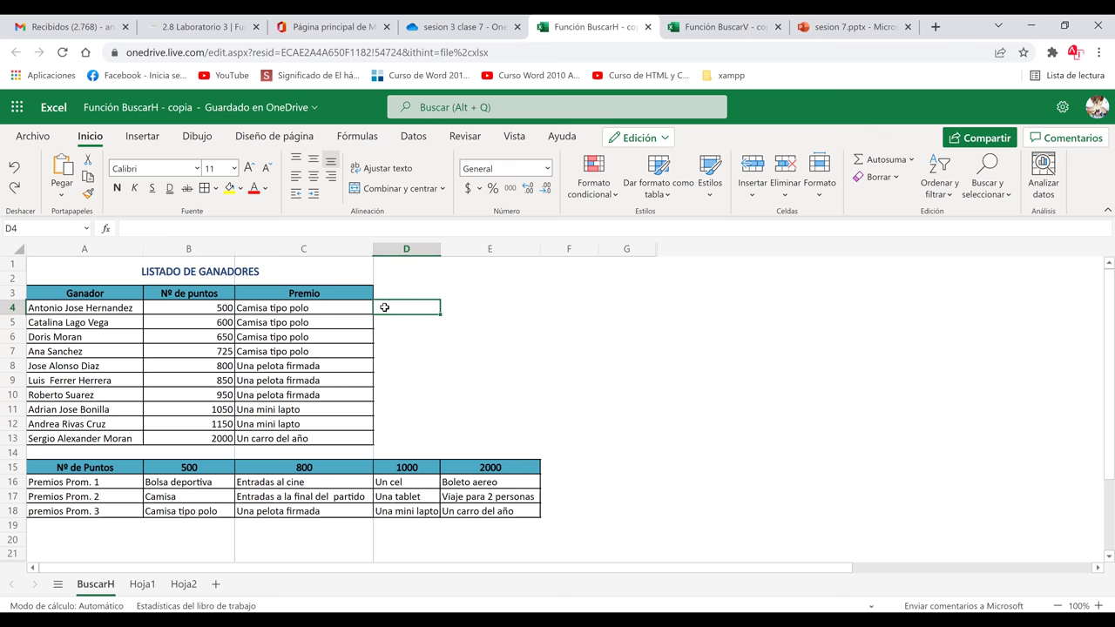
pyautogui.click(353, 308)
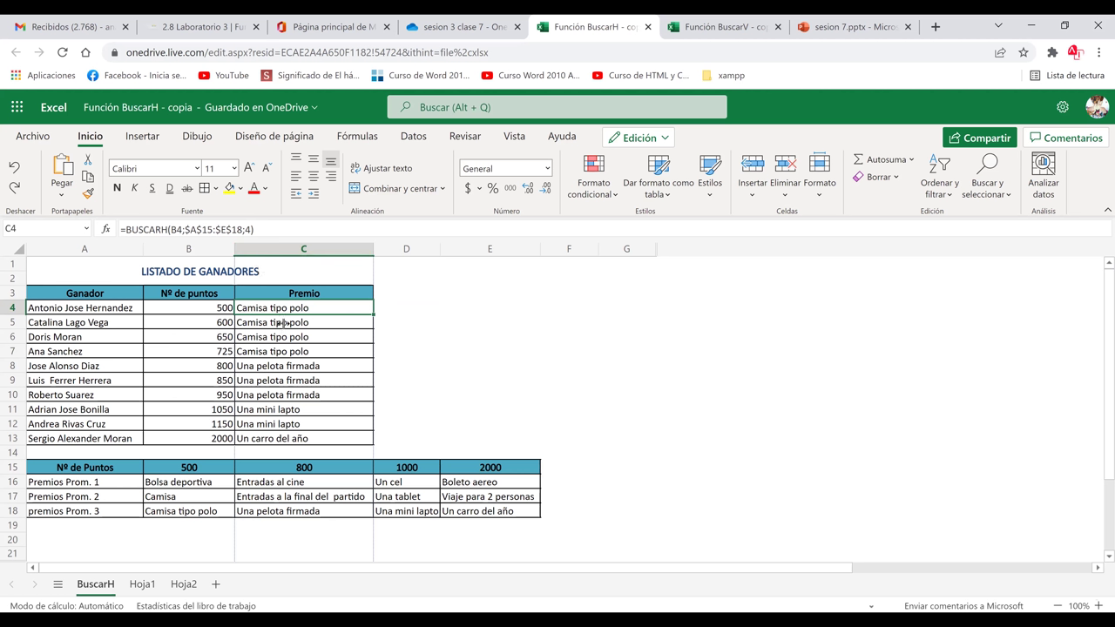
pyautogui.moveTo(402, 301); pyautogui.dragTo(375, 425)
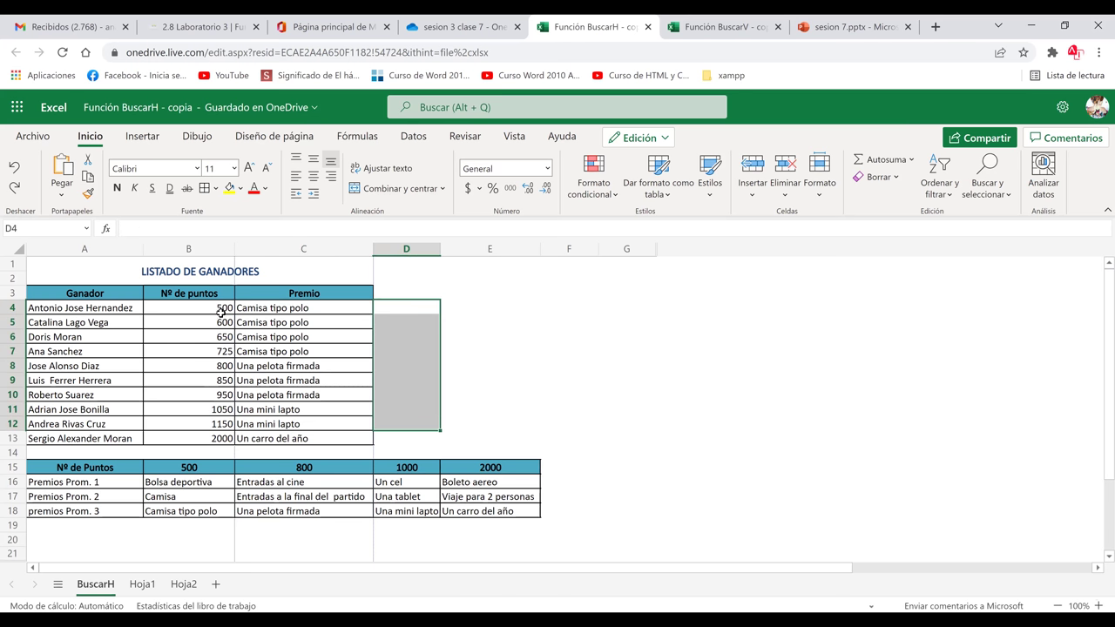
pyautogui.click(414, 310)
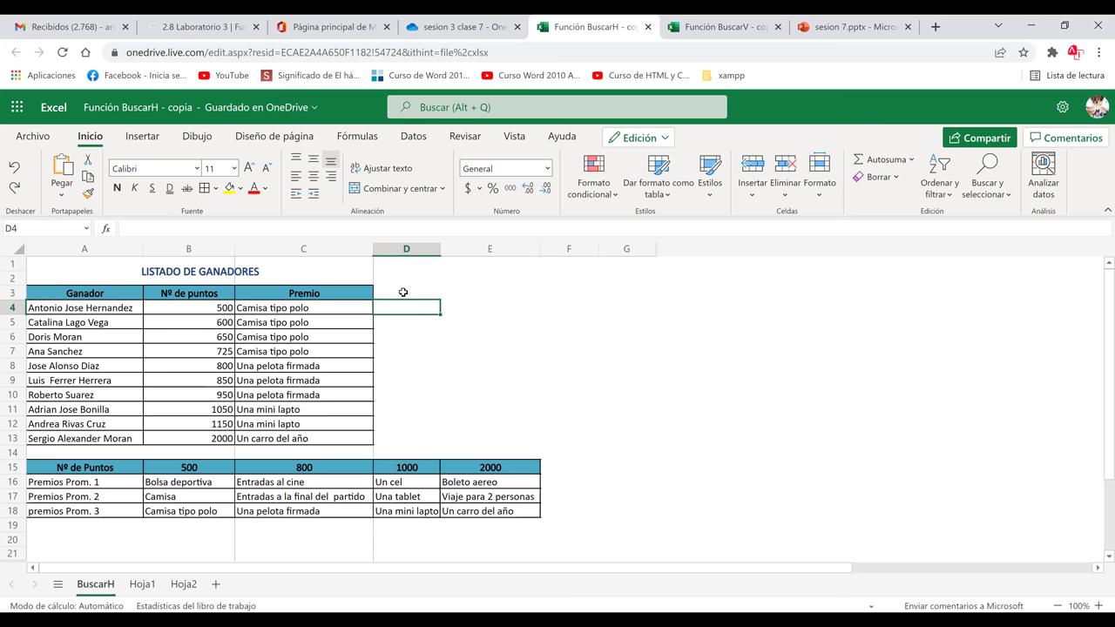
# Step: Add a Fila heading in D3 and enter the row numbers 2, 3 and 4 in D4:D6
pyautogui.click(400, 289)
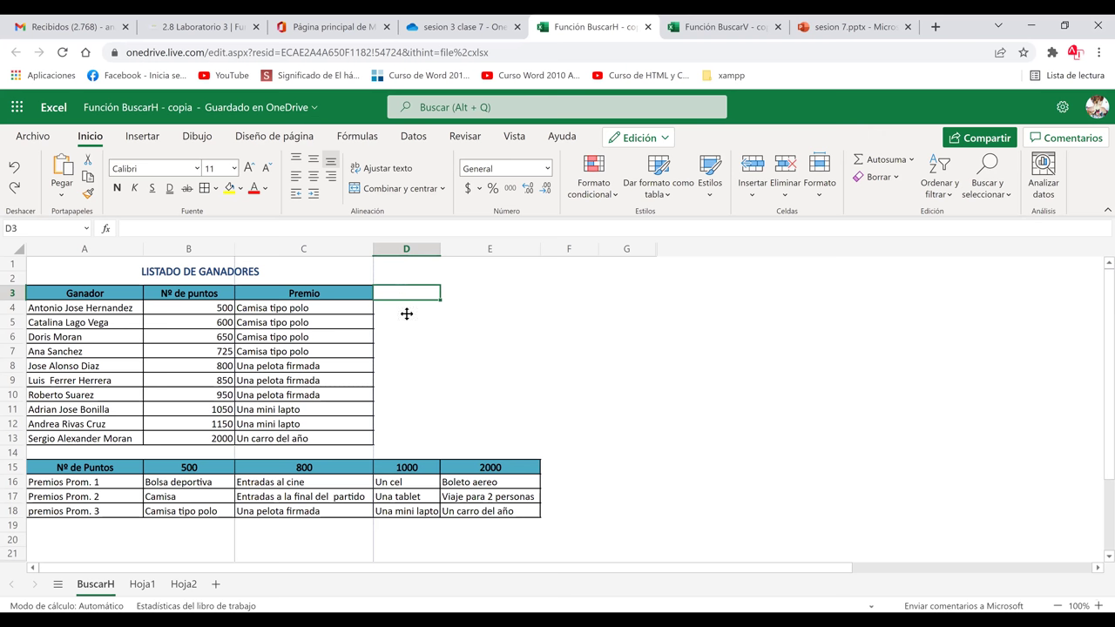
pyautogui.write('Fila')
pyautogui.press('Return')
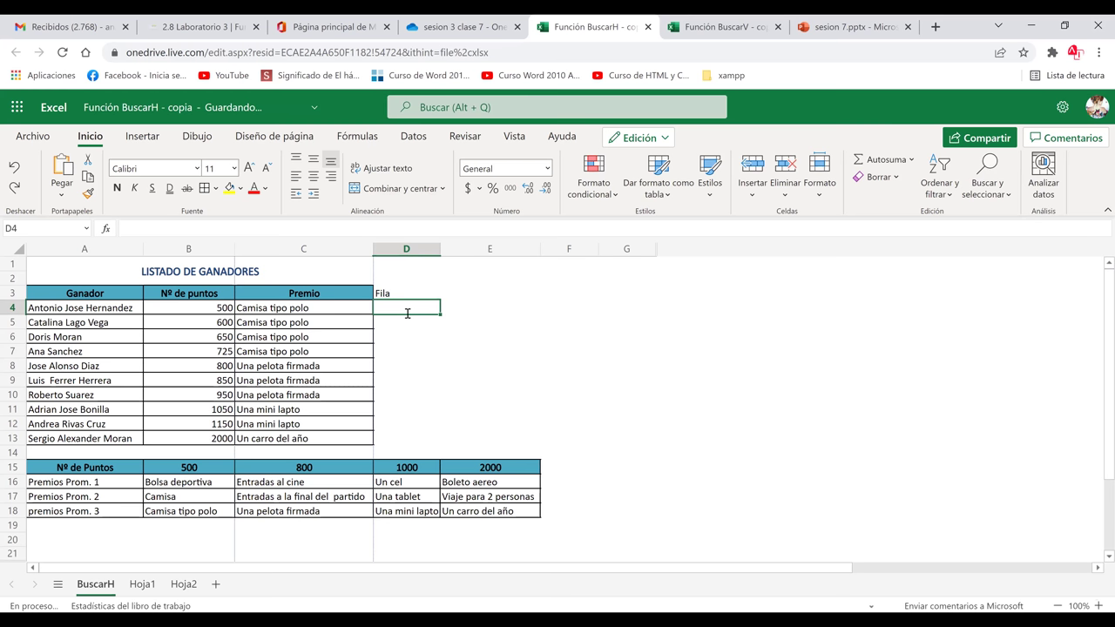
pyautogui.write('2')
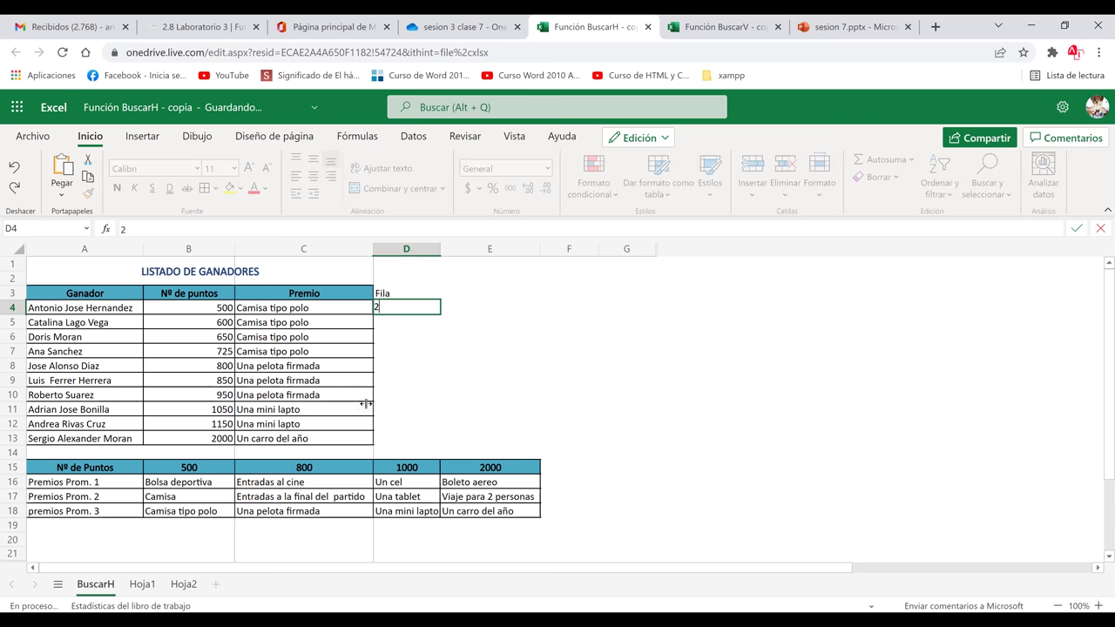
pyautogui.moveTo(465, 467); pyautogui.dragTo(82, 498)
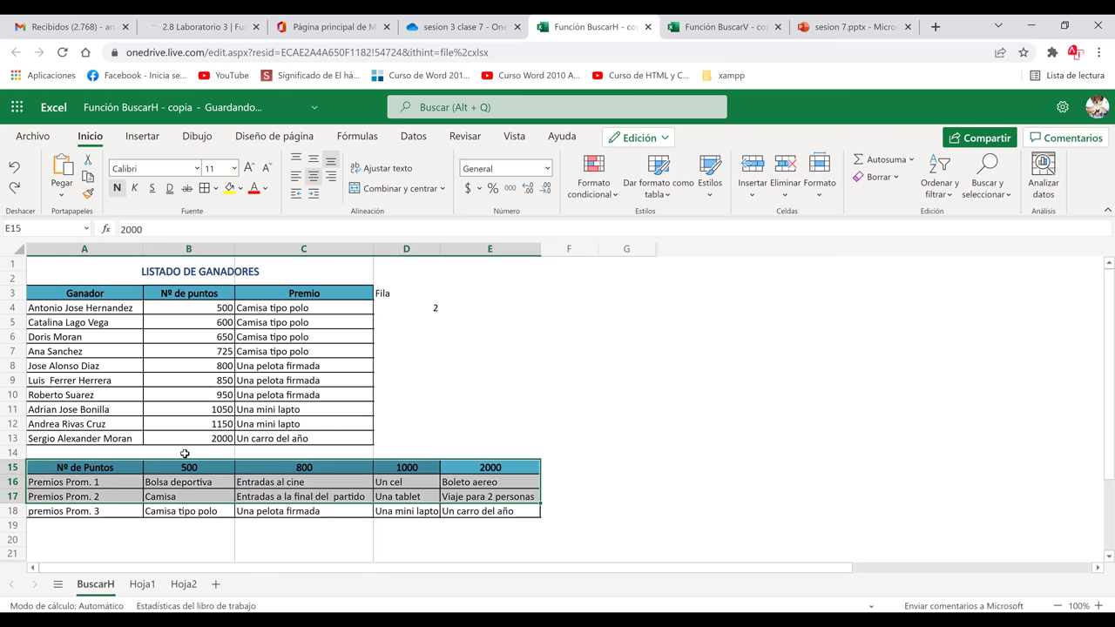
pyautogui.rightClick(186, 471)
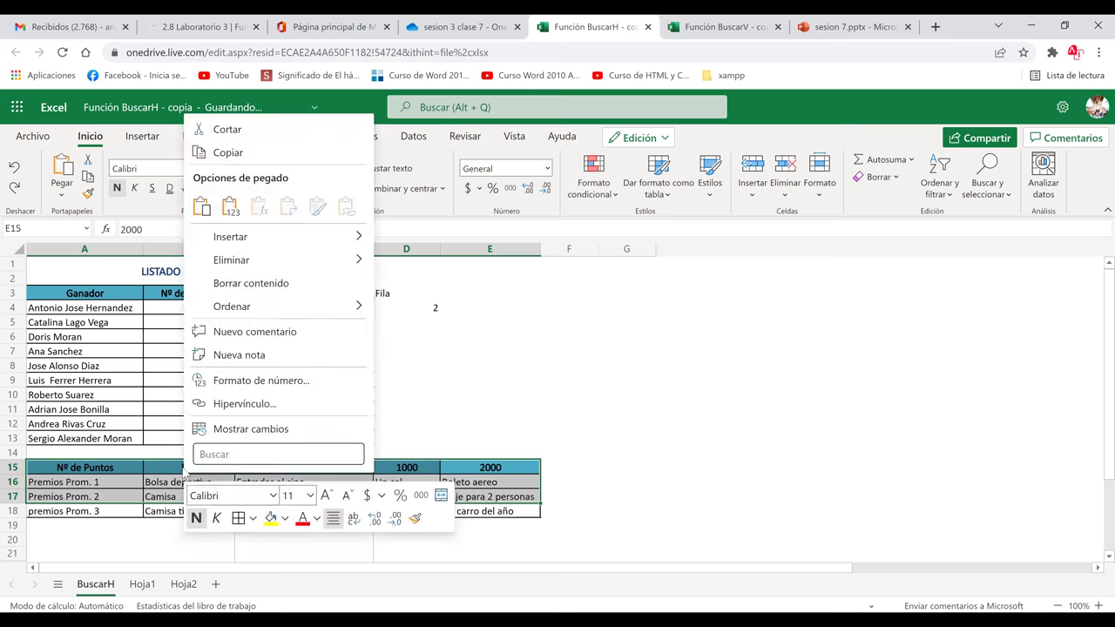
pyautogui.press('Escape')
pyautogui.click(405, 304)
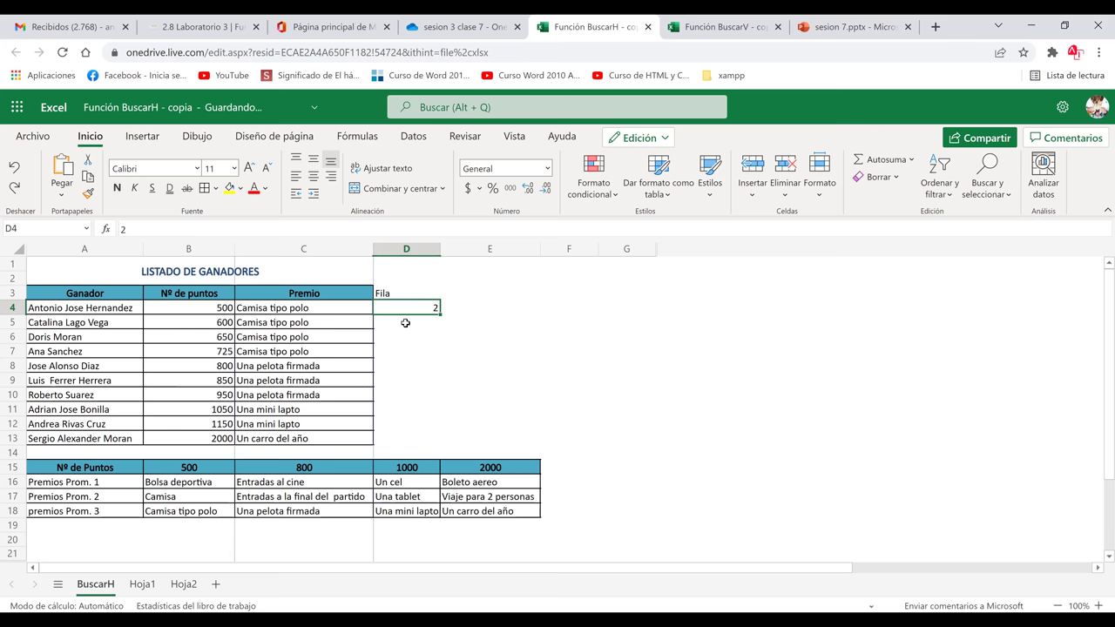
pyautogui.click(405, 323)
pyautogui.write('3')
pyautogui.press('Return')
pyautogui.write('4')
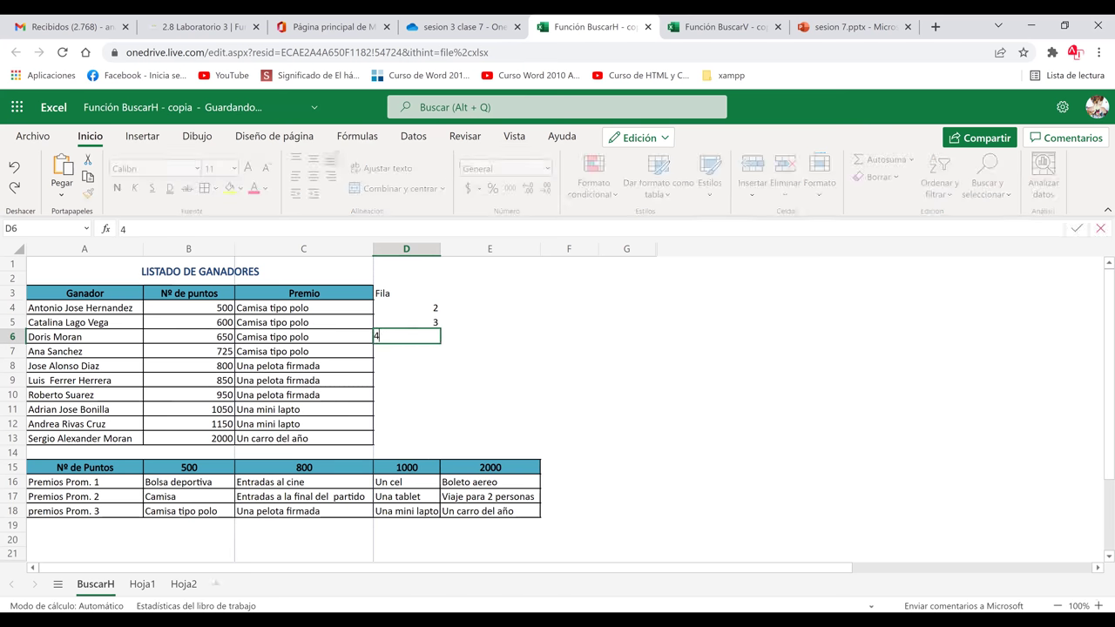
pyautogui.press('Tab')
# Step: Extend the row numbers in D4:D6 down the Fila column through D13 with autofill
pyautogui.moveTo(406, 305); pyautogui.dragTo(412, 336)
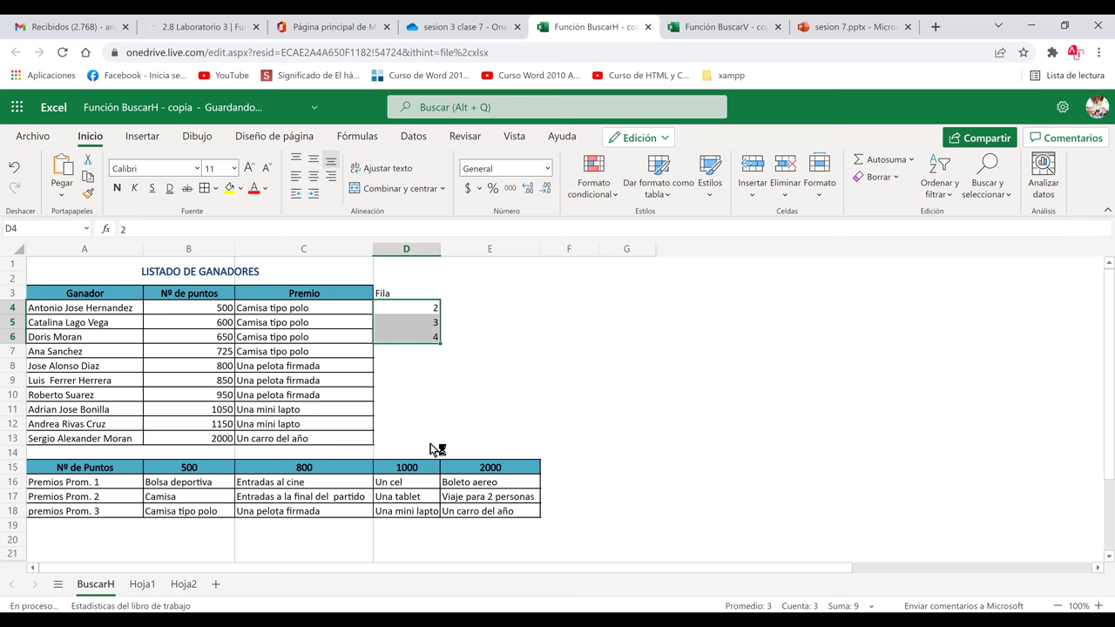
pyautogui.moveTo(440, 343); pyautogui.dragTo(436, 448)
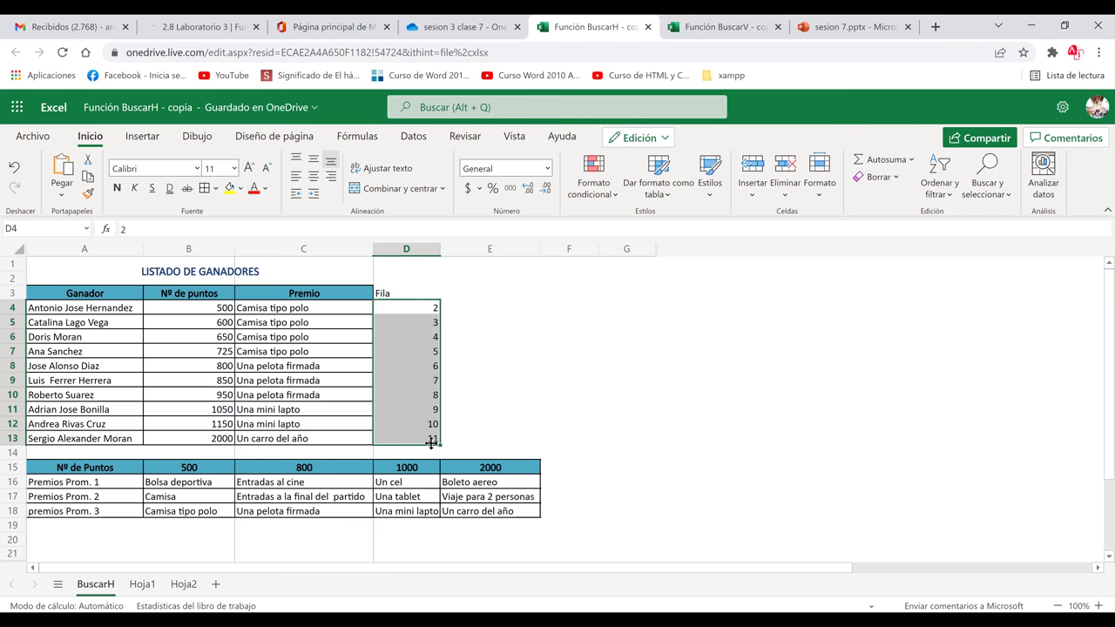
pyautogui.click(491, 415)
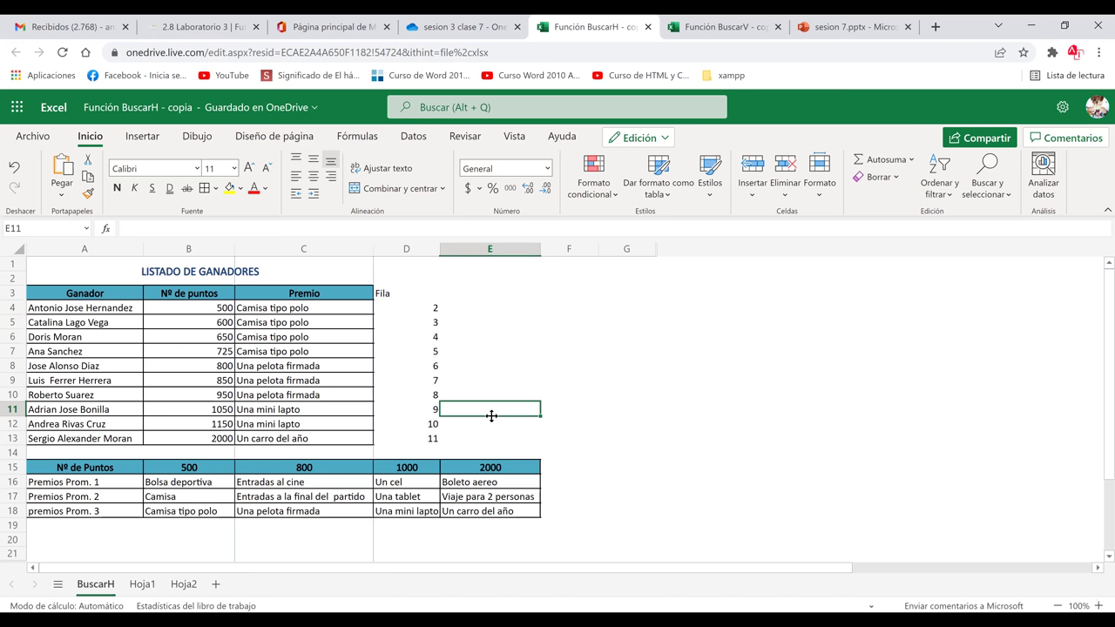
pyautogui.click(430, 348)
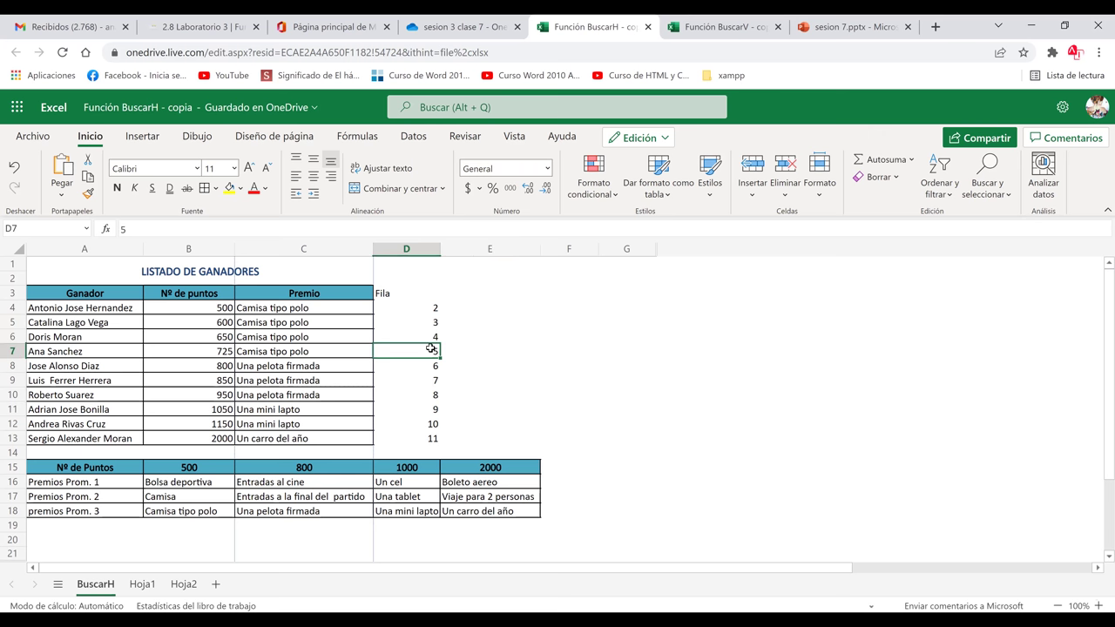
pyautogui.click(433, 305)
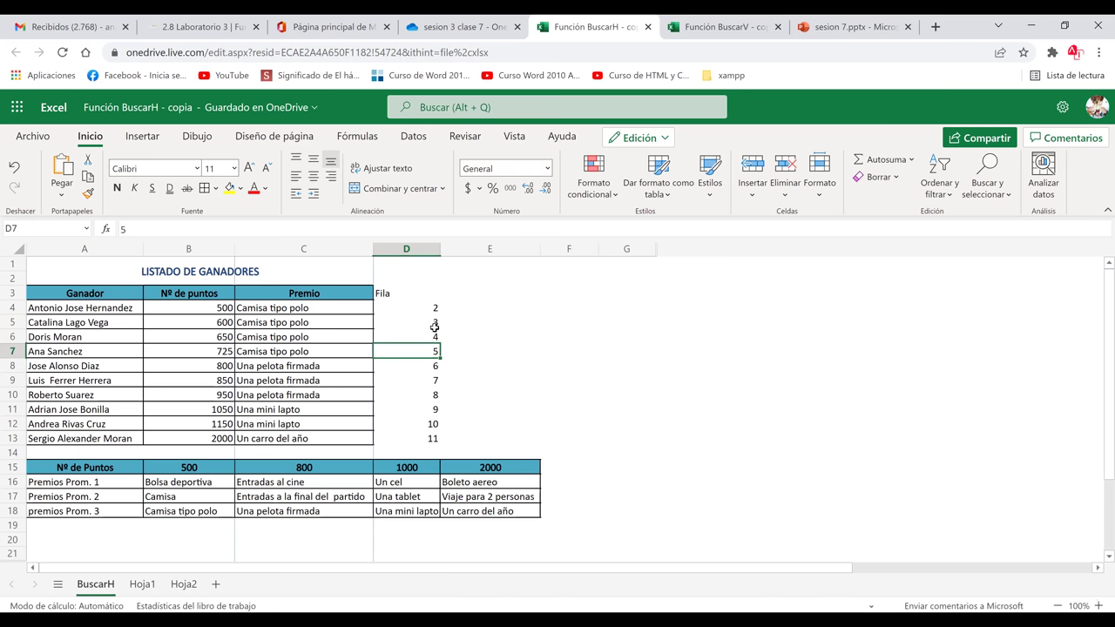
pyautogui.keyDown('shift'); pyautogui.click(432, 437); pyautogui.keyUp('shift')
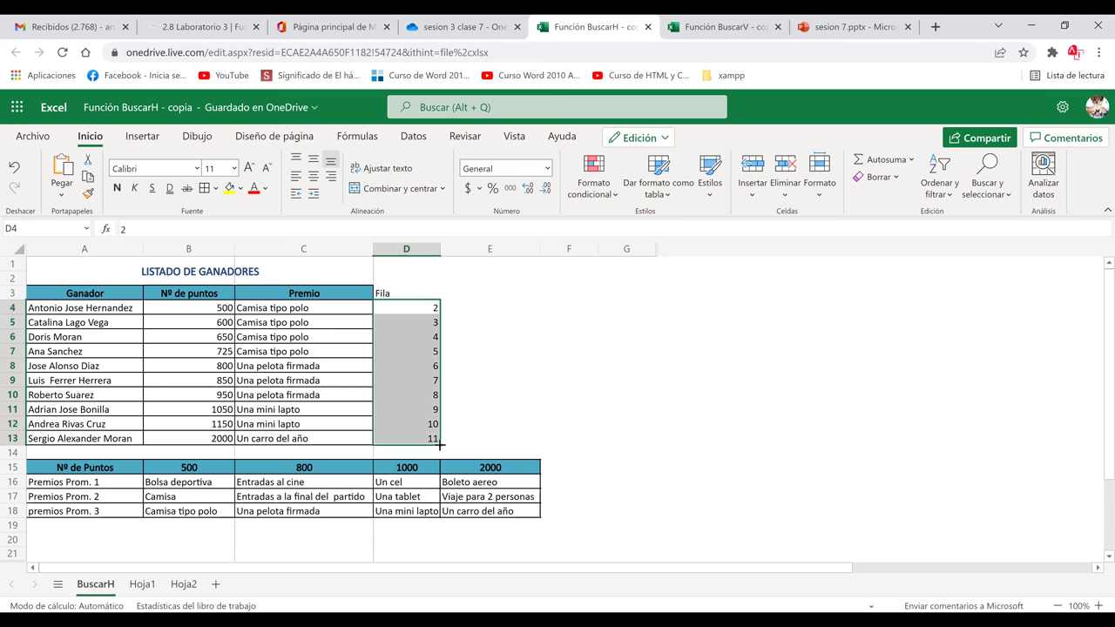
pyautogui.click(545, 309)
pyautogui.click(436, 351)
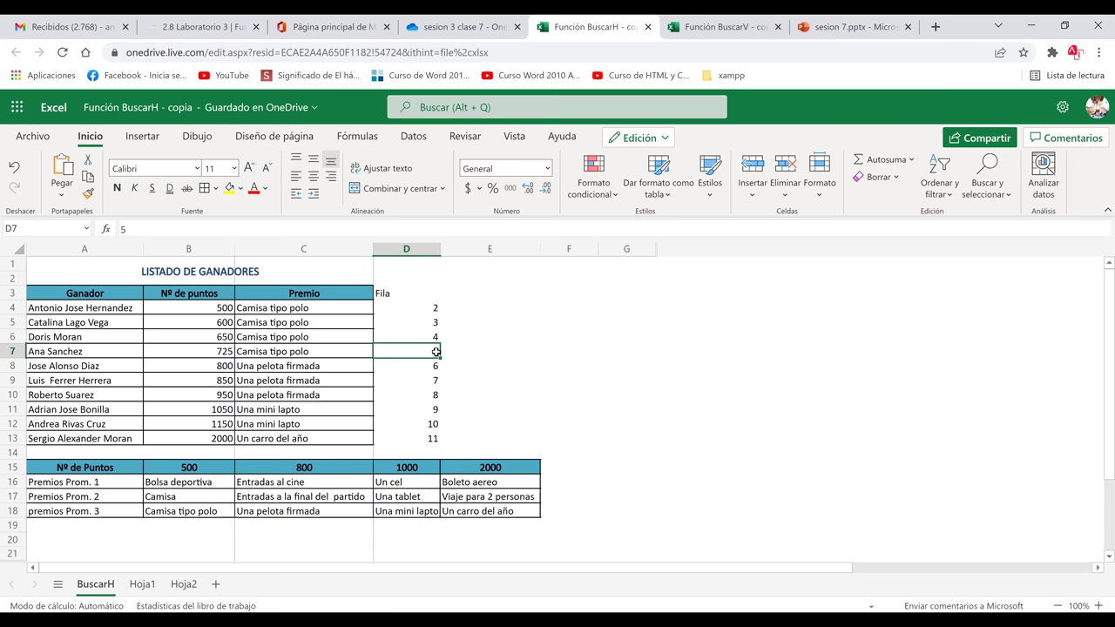
# Step: Try filling the first row number down through D4:D6, and undo the fill
pyautogui.click(424, 306)
pyautogui.keyDown('shift'); pyautogui.click(435, 337); pyautogui.keyUp('shift')
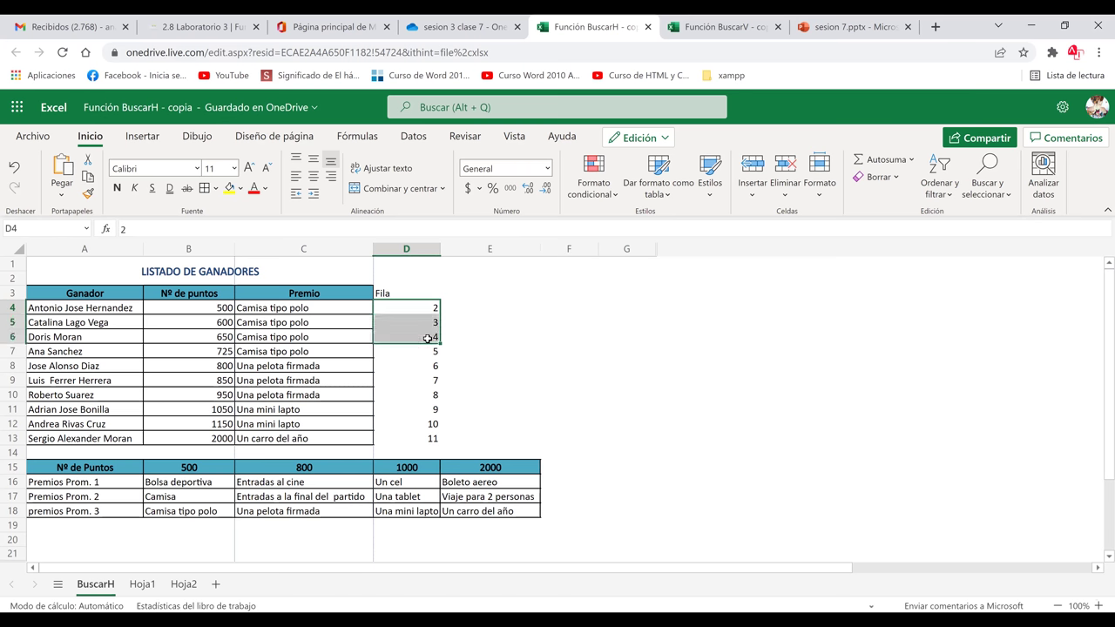
pyautogui.moveTo(441, 349); pyautogui.dragTo(443, 366)
pyautogui.click(439, 311)
pyautogui.moveTo(440, 311); pyautogui.dragTo(443, 336)
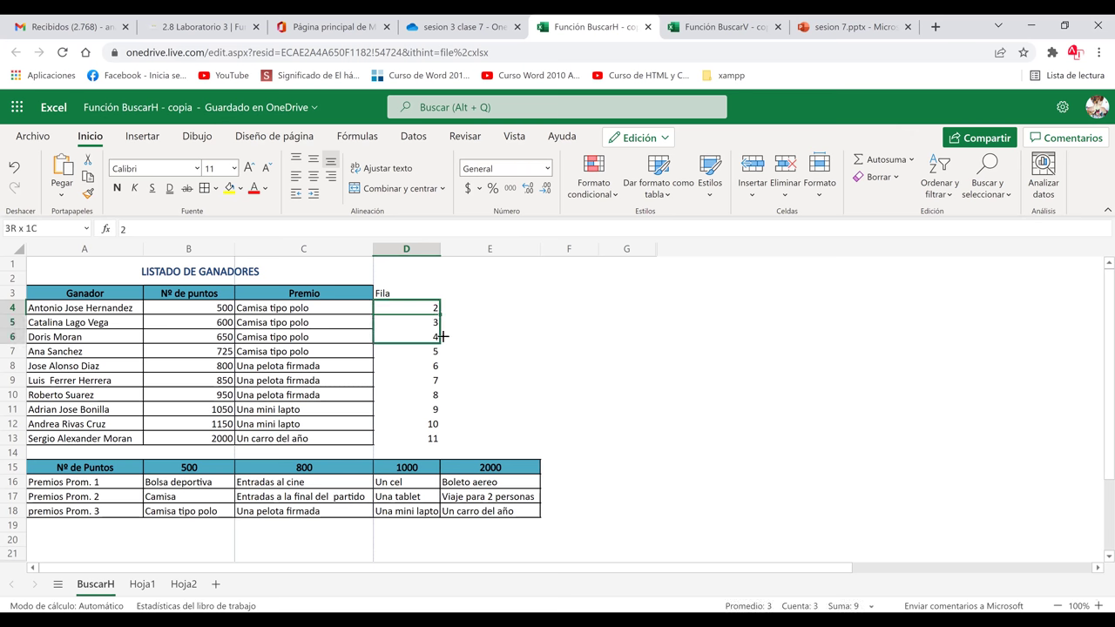
pyautogui.hotkey('ctrl', 'd')
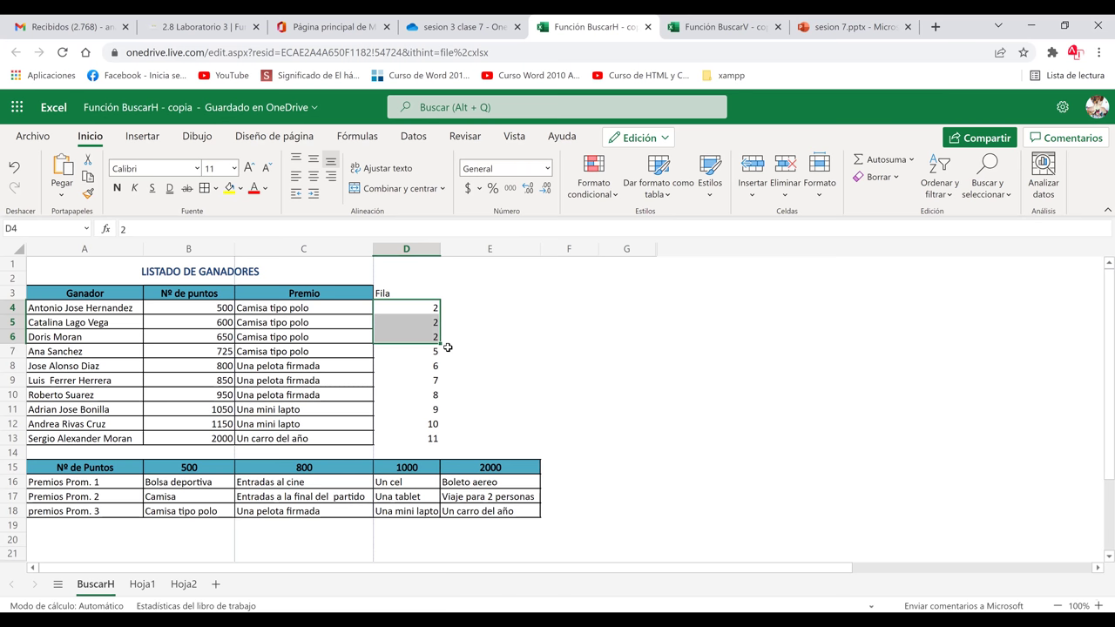
pyautogui.hotkey('ctrl', 'z')
# Step: Enter the repeating row numbers 2, 3, 4, 2, 3, 4, 2 in D7:D13 of the Fila column
pyautogui.click(435, 352)
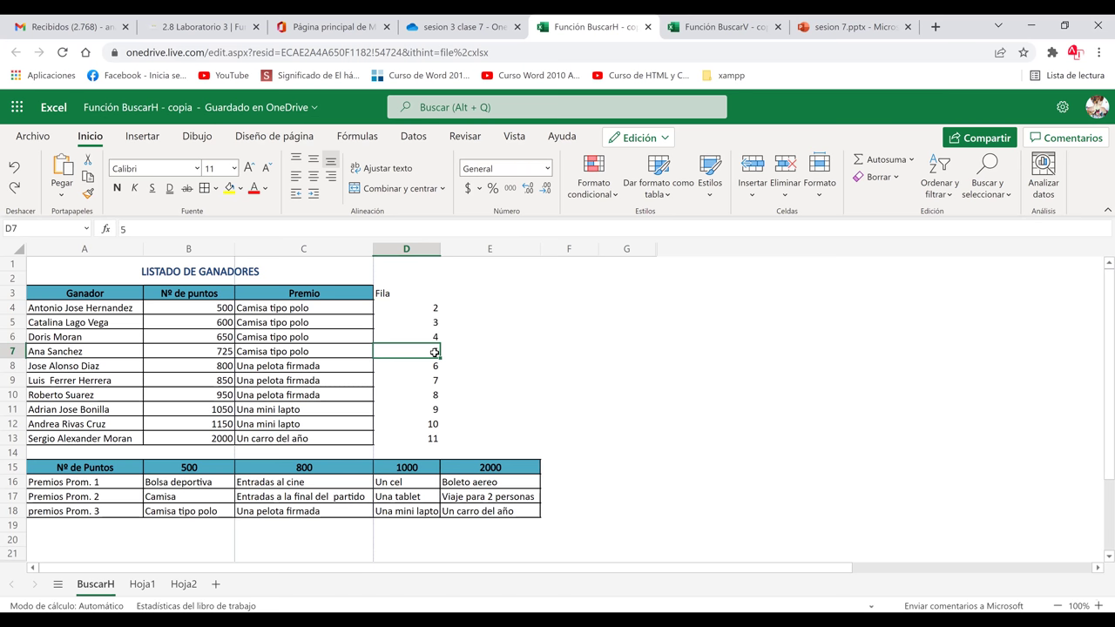
pyautogui.write('2')
pyautogui.press('Return')
pyautogui.write('3')
pyautogui.press('Return')
pyautogui.write('4')
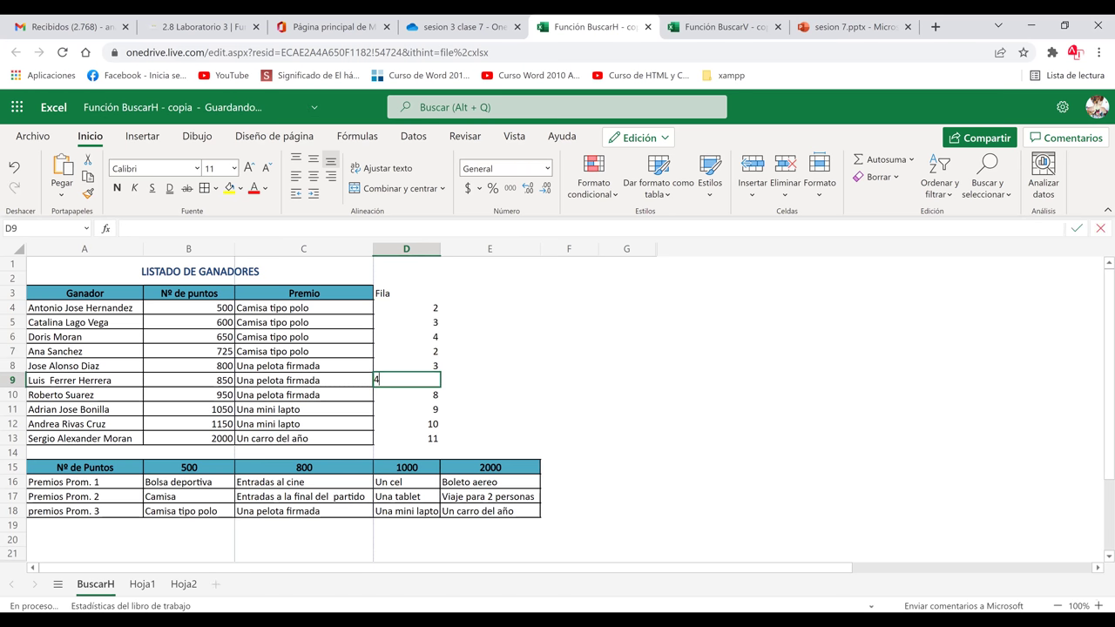
pyautogui.press('Return')
pyautogui.write('2')
pyautogui.press('Return')
pyautogui.write('3')
pyautogui.press('Return')
pyautogui.write('4')
pyautogui.press('Return')
pyautogui.write('2')
pyautogui.press('Return')
pyautogui.write('3')
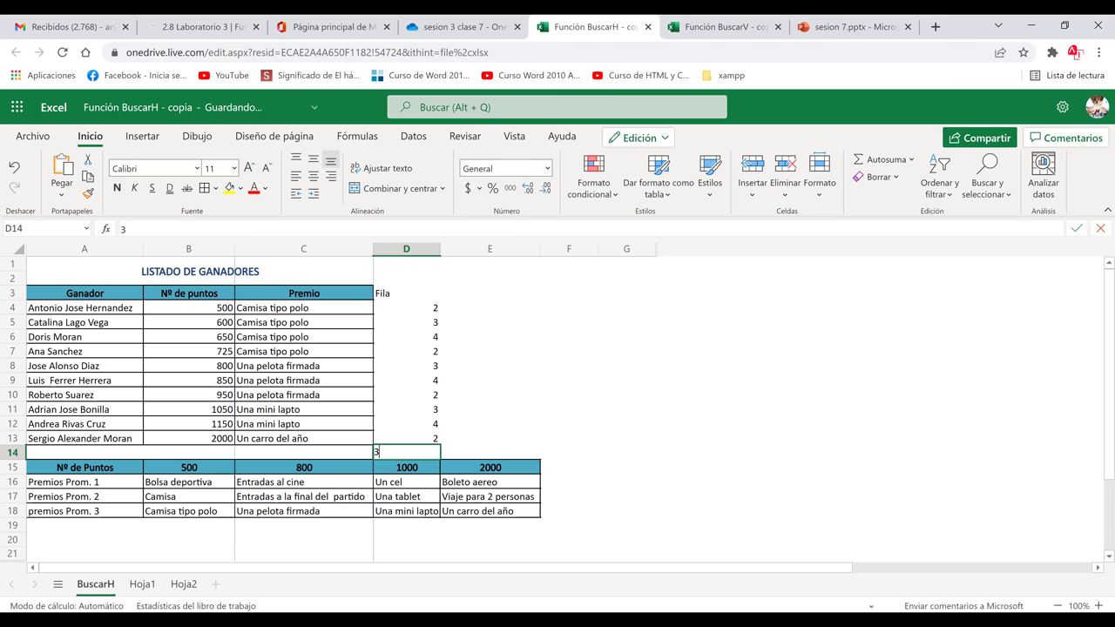
pyautogui.press('Escape')
# Step: Apply all borders to the Fila column in D3:D13
pyautogui.click(492, 339)
pyautogui.moveTo(396, 294); pyautogui.dragTo(410, 439)
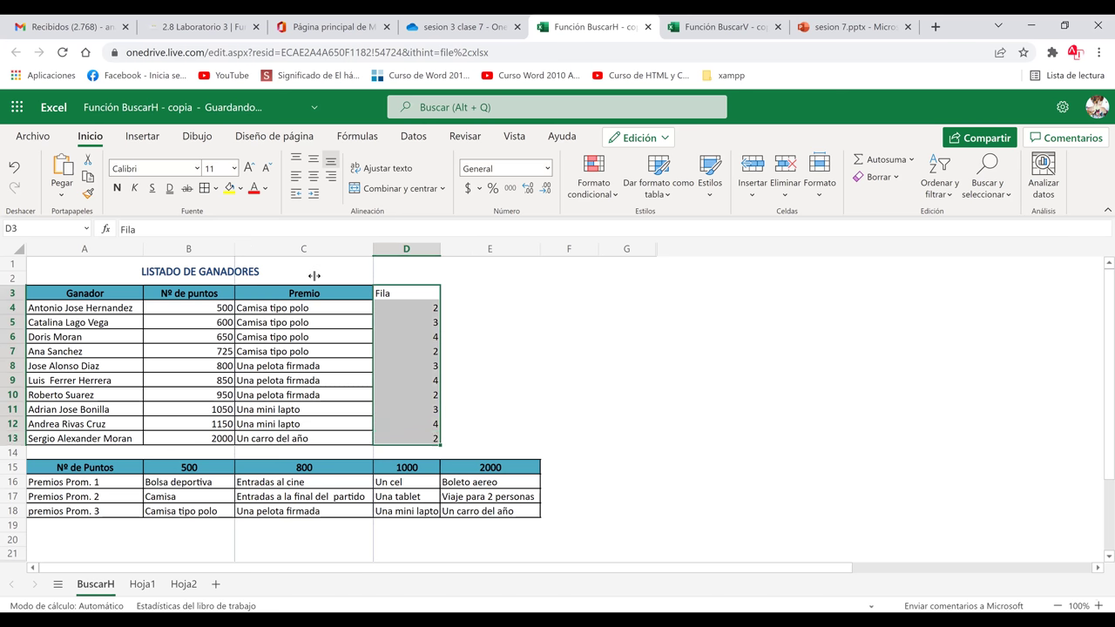
pyautogui.click(434, 309)
# Step: Change the C4 formula to =BUSCARH(B4;$A$15:$E$18;D4) and compare its prize with B16 in the prize table
pyautogui.click(334, 311)
pyautogui.doubleClick(334, 312)
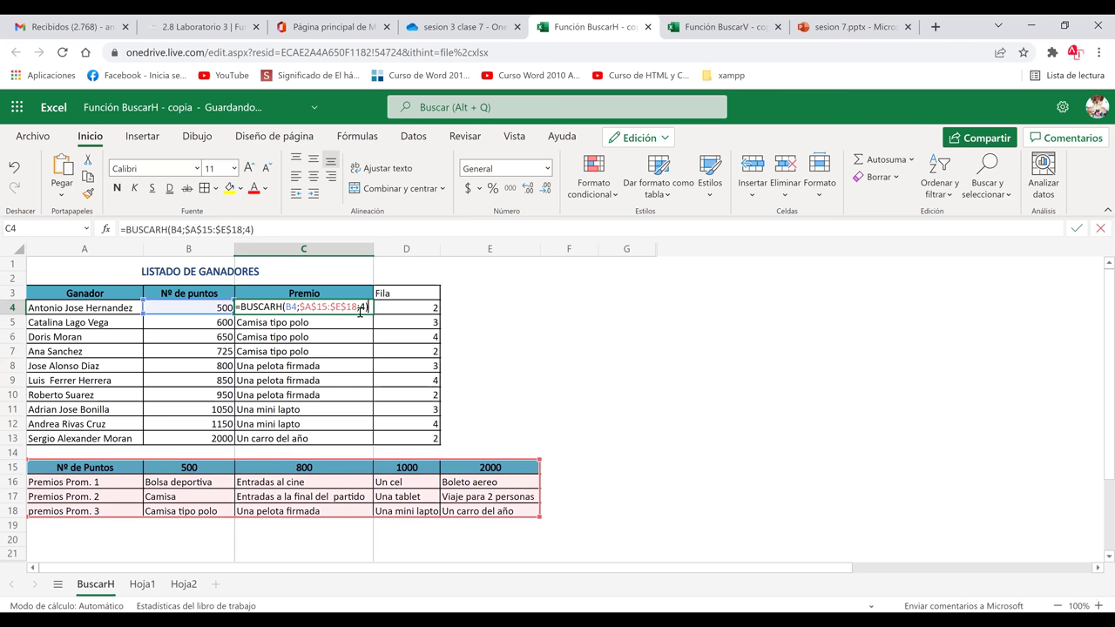
pyautogui.click(366, 307)
pyautogui.press('BackSpace')
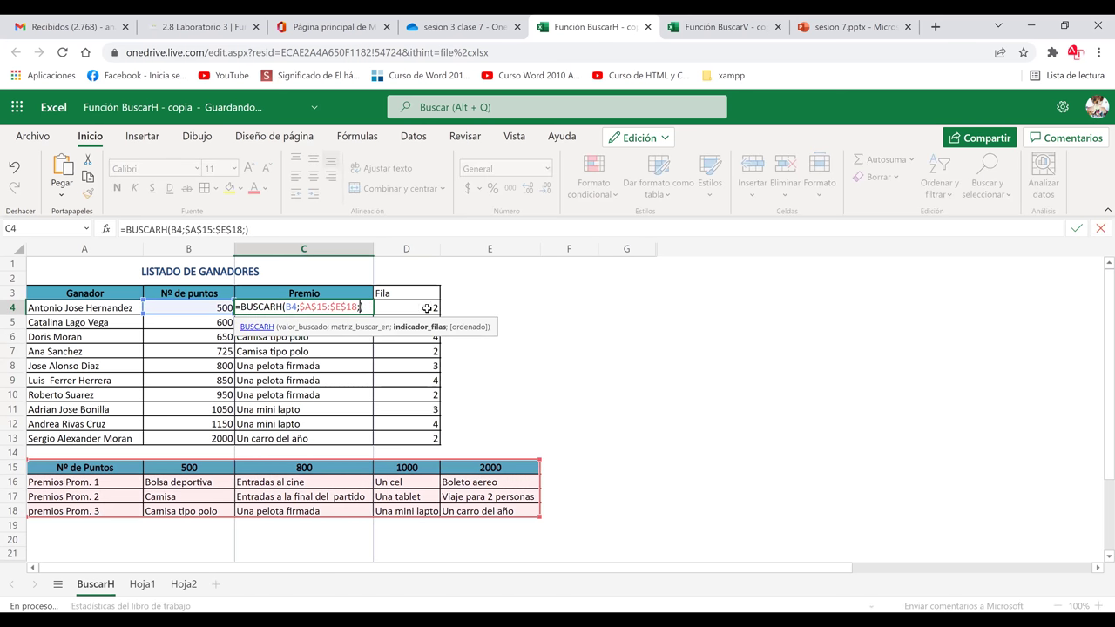
pyautogui.click(427, 309)
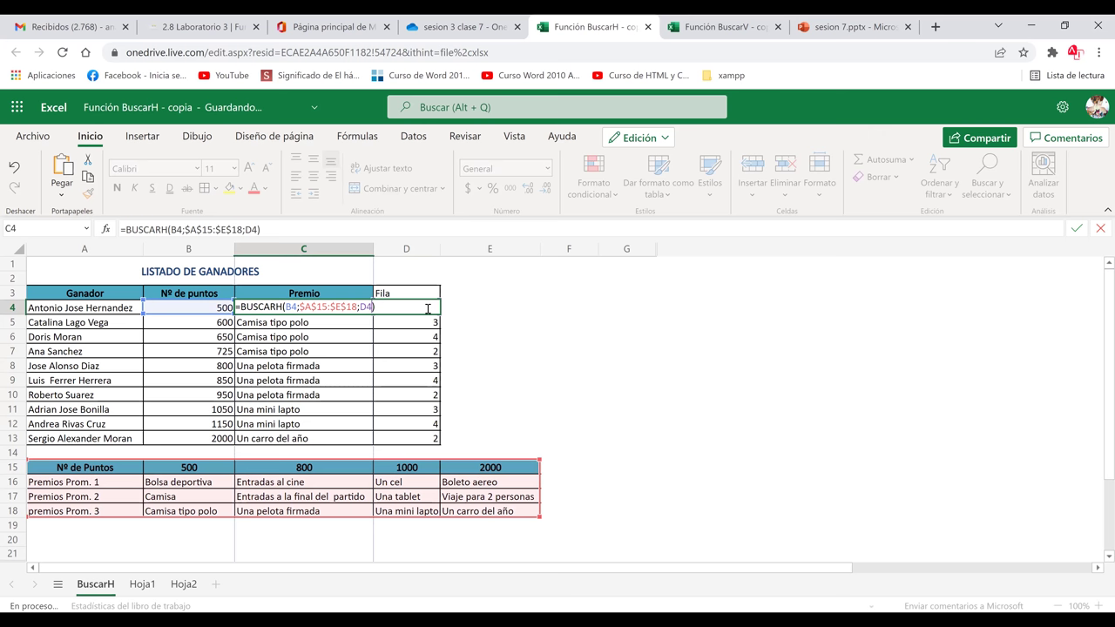
pyautogui.press('Return')
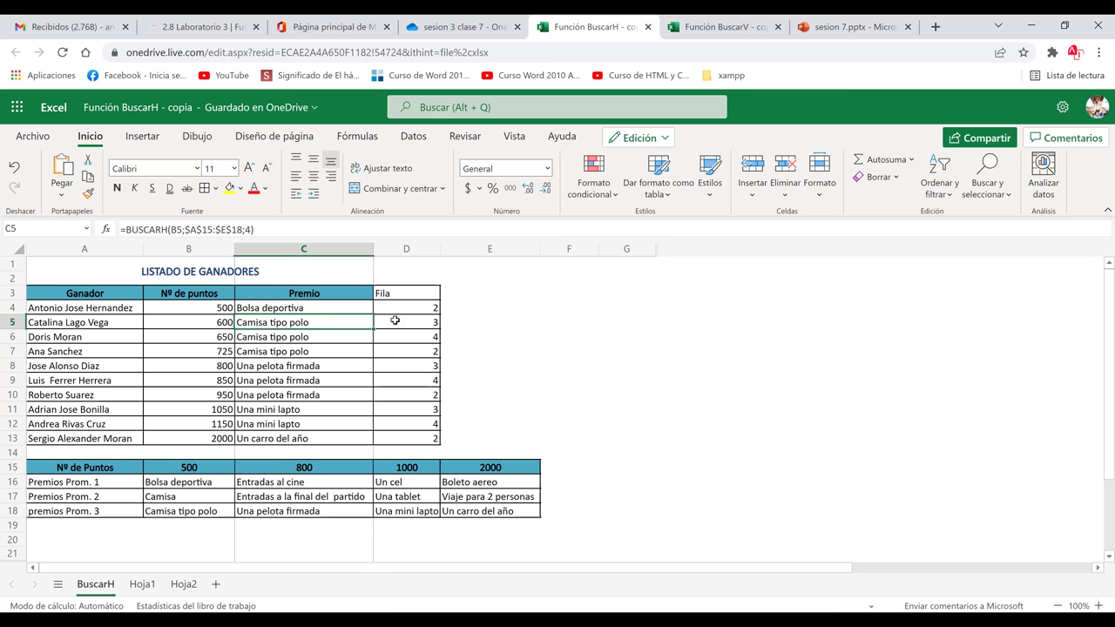
pyautogui.click(431, 306)
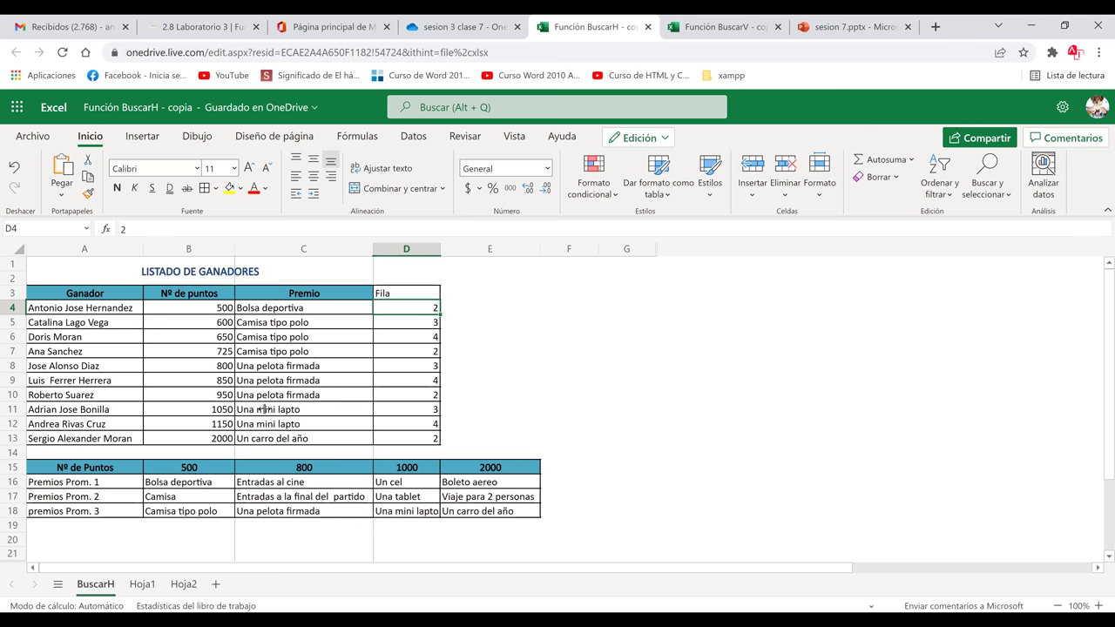
pyautogui.click(201, 488)
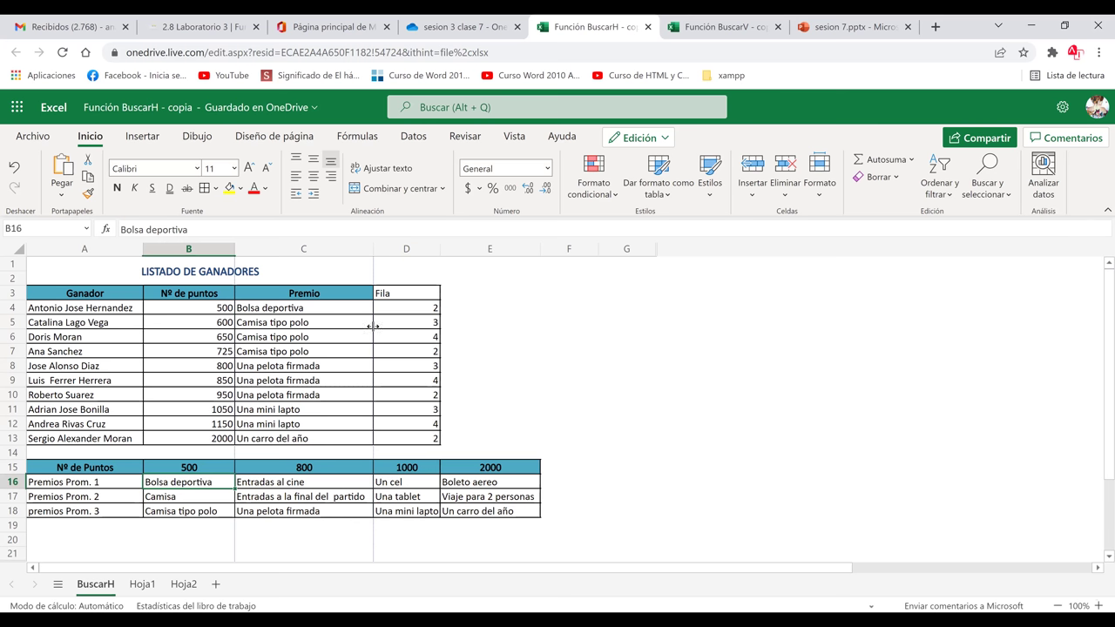
# Step: Copy the updated C4 formula down the Premio column through C13
pyautogui.click(339, 309)
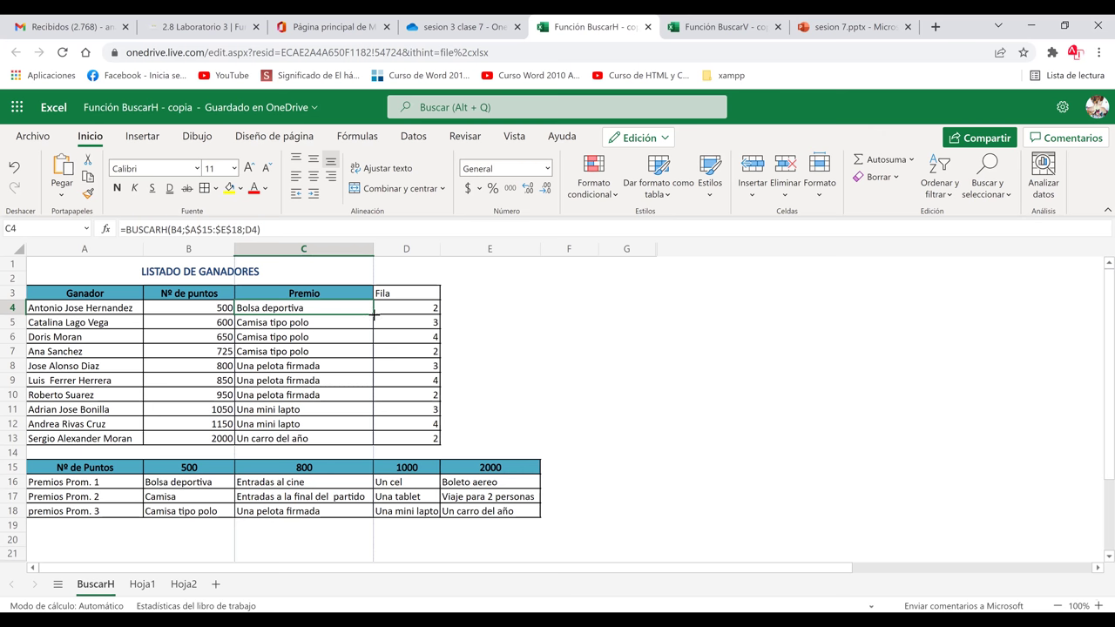
pyautogui.moveTo(373, 314); pyautogui.dragTo(351, 308)
pyautogui.moveTo(379, 317); pyautogui.dragTo(360, 313)
pyautogui.moveTo(365, 441); pyautogui.dragTo(515, 422)
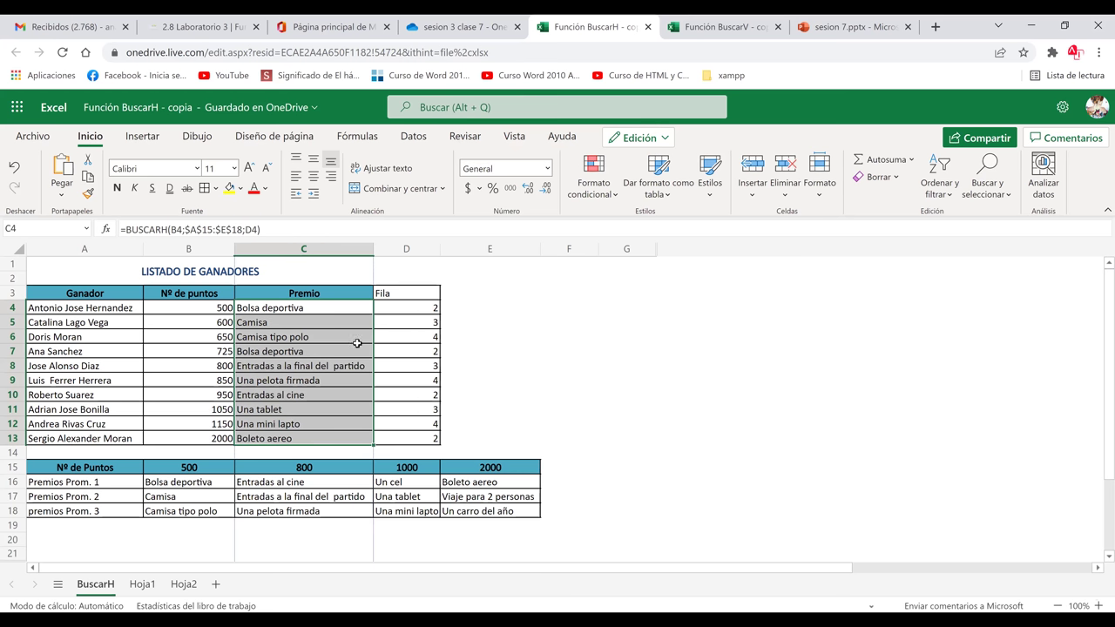
# Step: Check the Premio result in C5 against its Fila number in D5 and the matching prize in B17
pyautogui.doubleClick(490, 348)
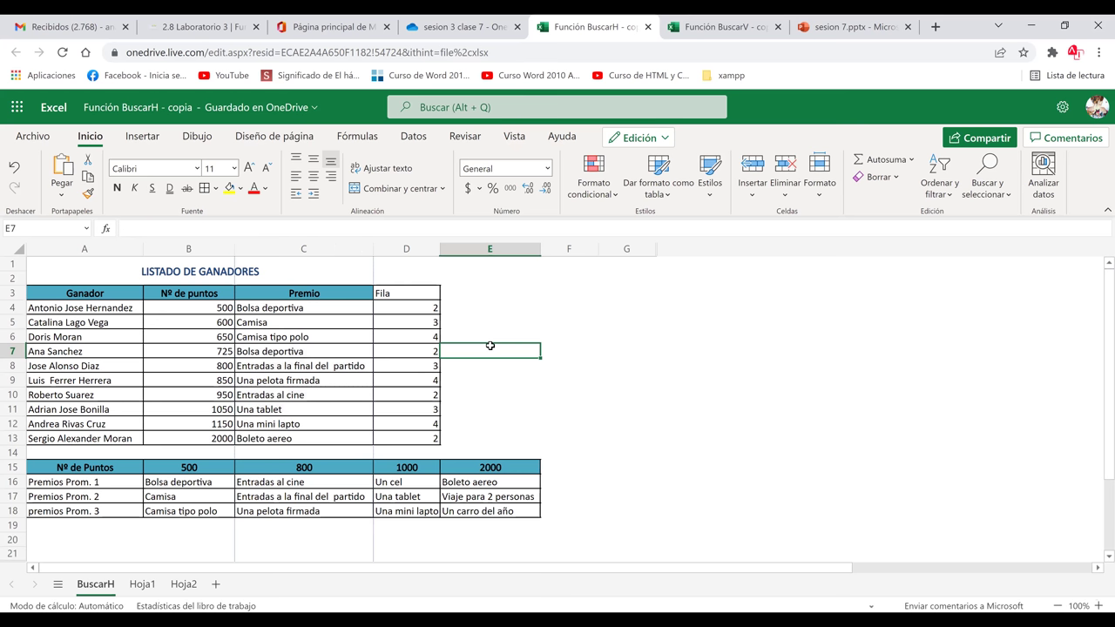
pyautogui.click(299, 323)
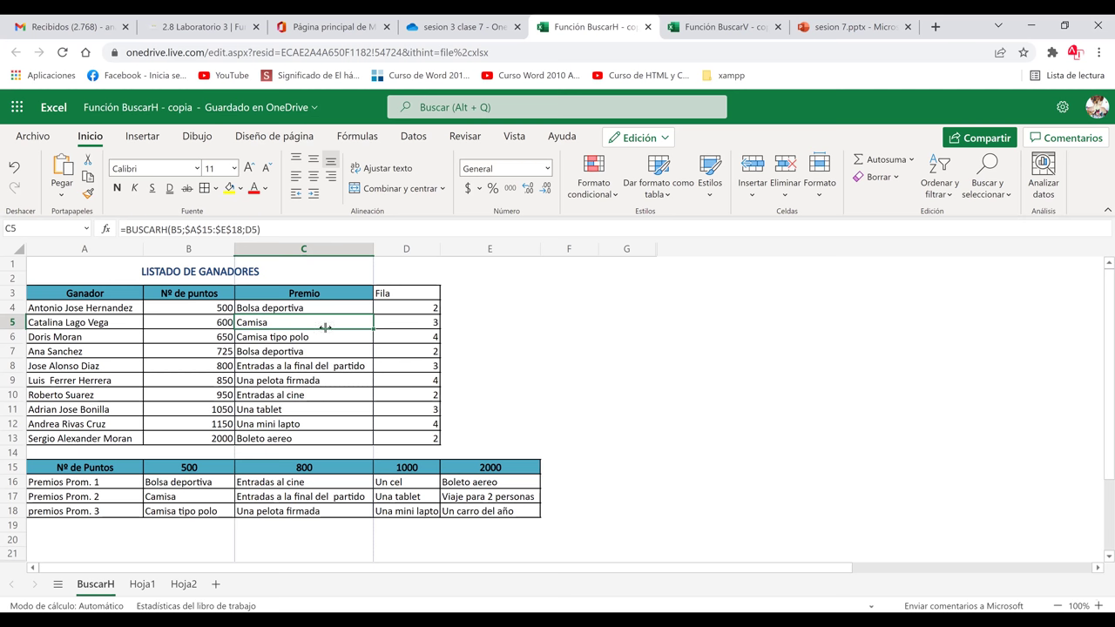
pyautogui.click(396, 322)
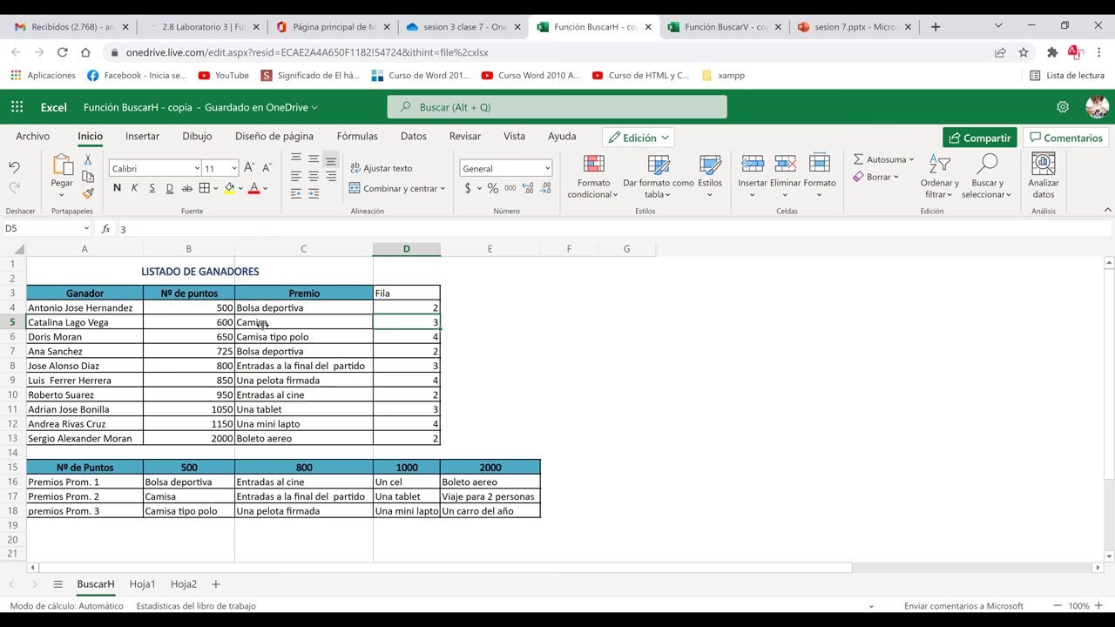
pyautogui.click(170, 497)
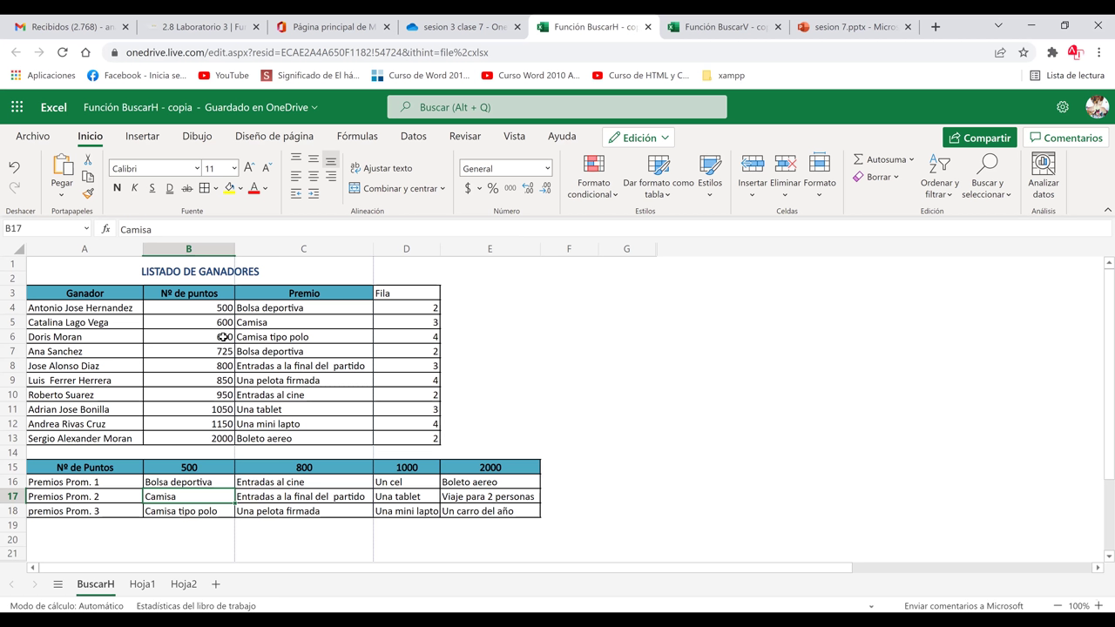
pyautogui.click(426, 350)
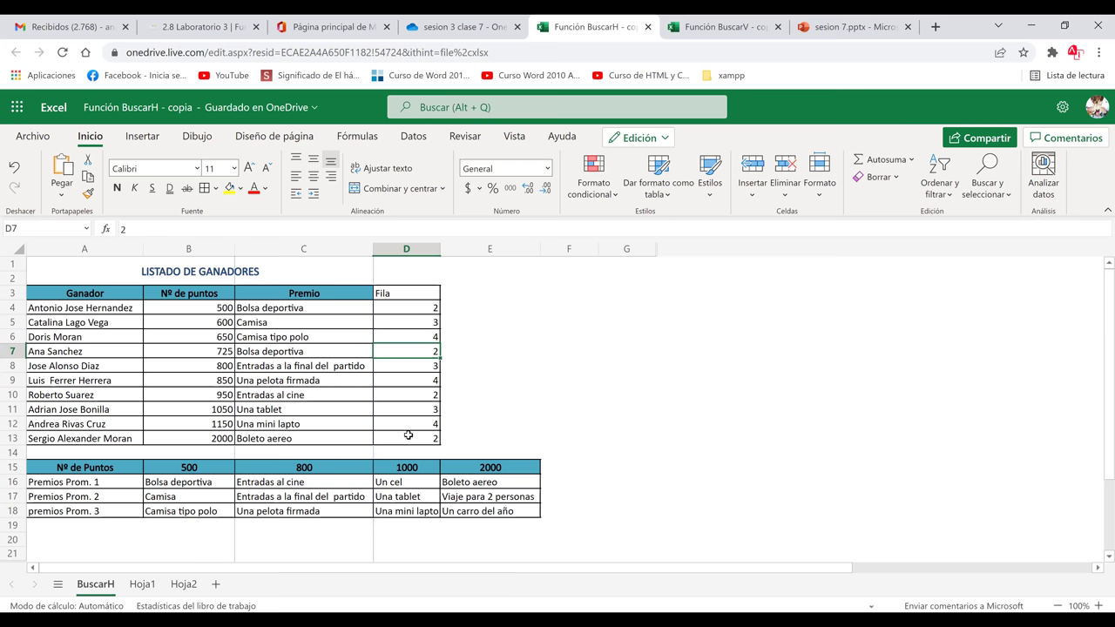
pyautogui.click(412, 305)
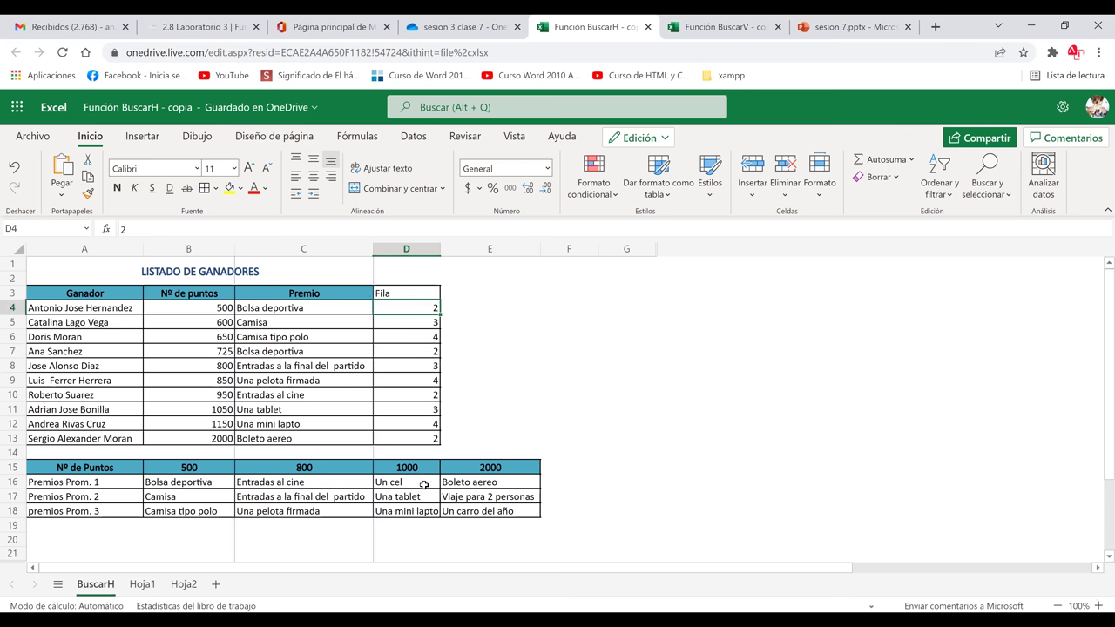
# Step: Inspect the row number in D4 and the arguments of the BUSCARH formula in C4
pyautogui.click(469, 448)
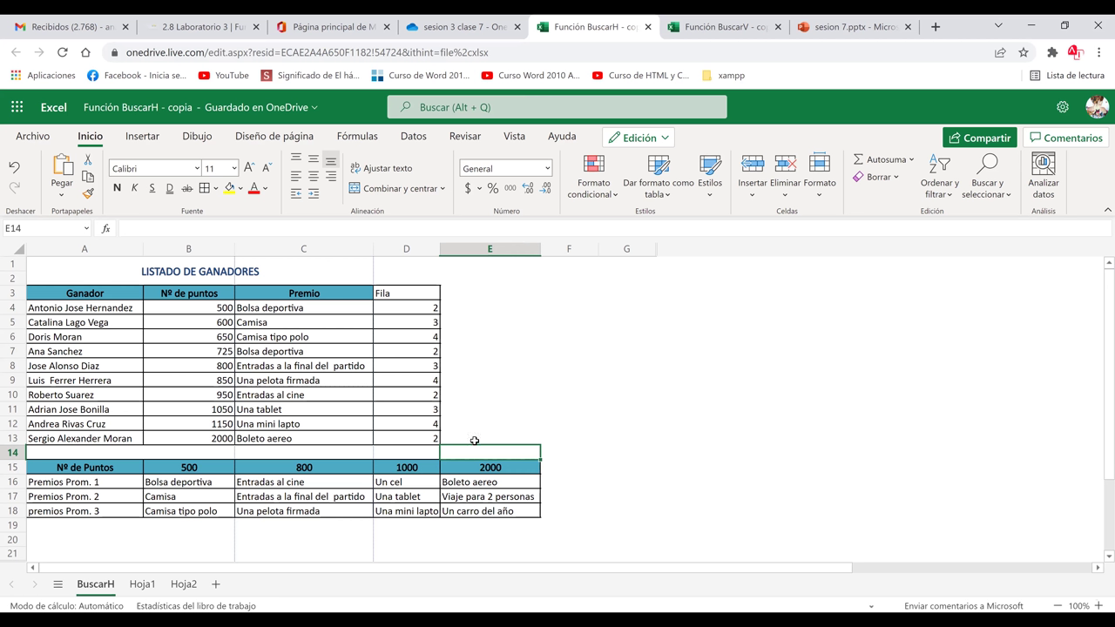
pyautogui.click(506, 406)
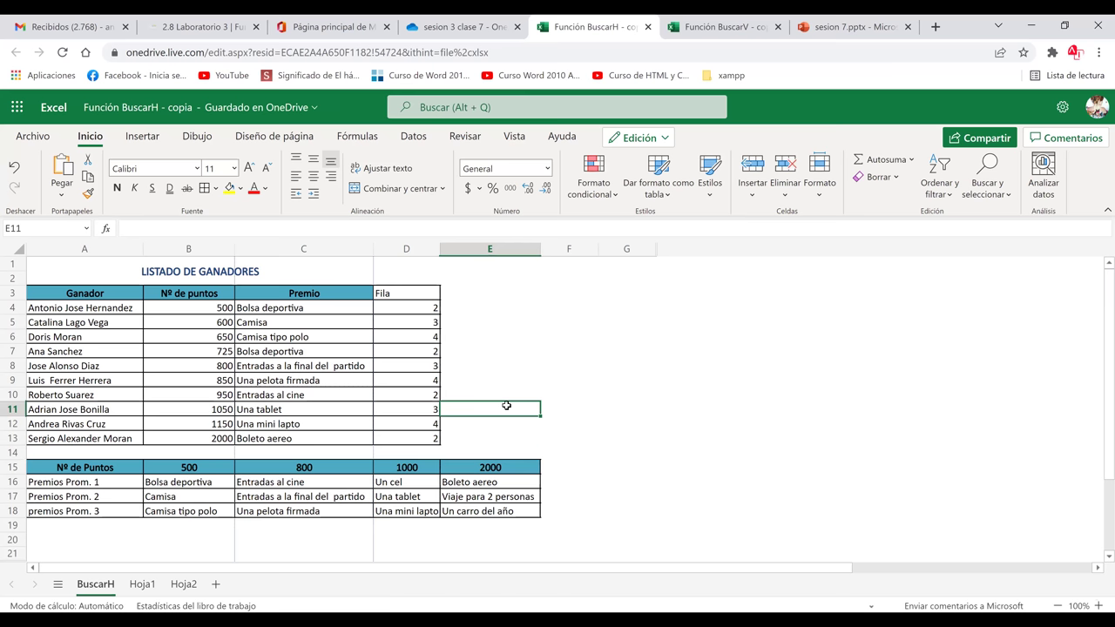
pyautogui.doubleClick(412, 304)
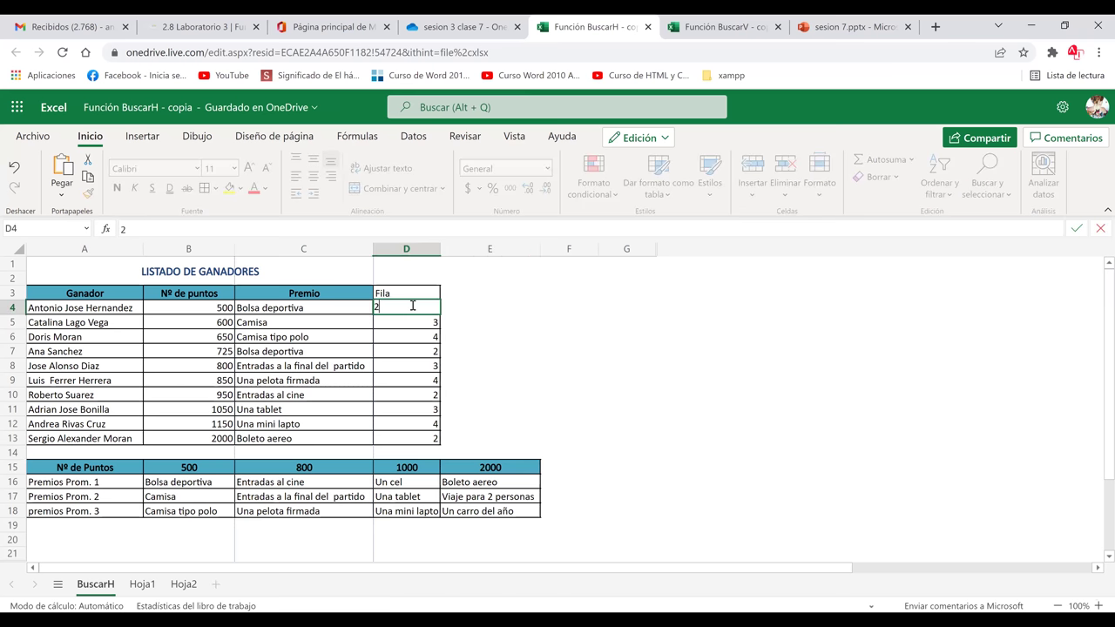
pyautogui.click(321, 311)
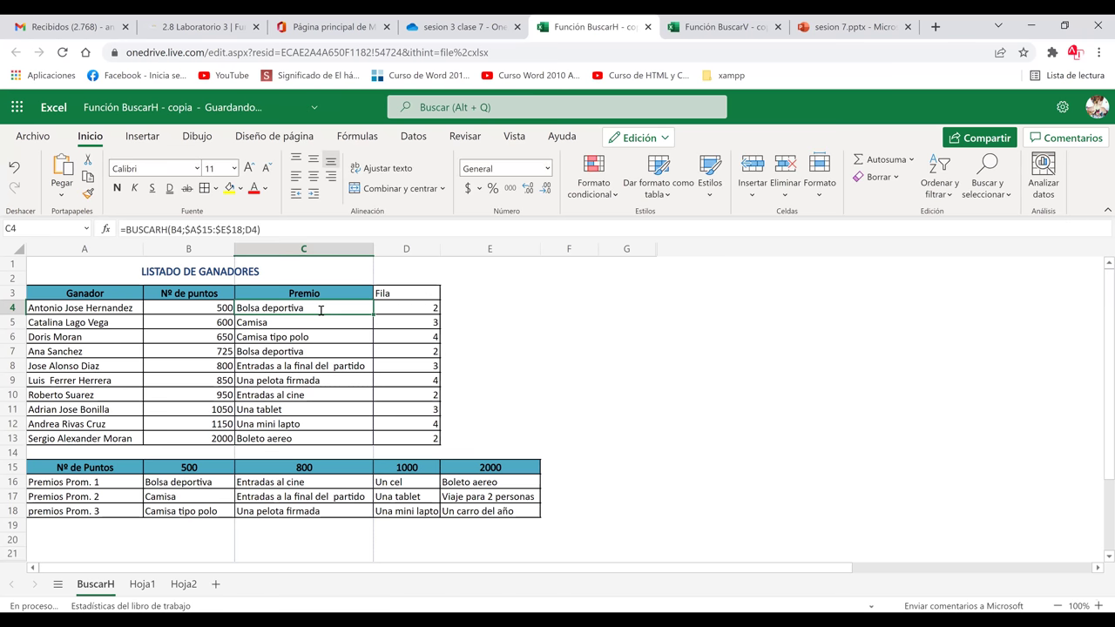
pyautogui.doubleClick(321, 311)
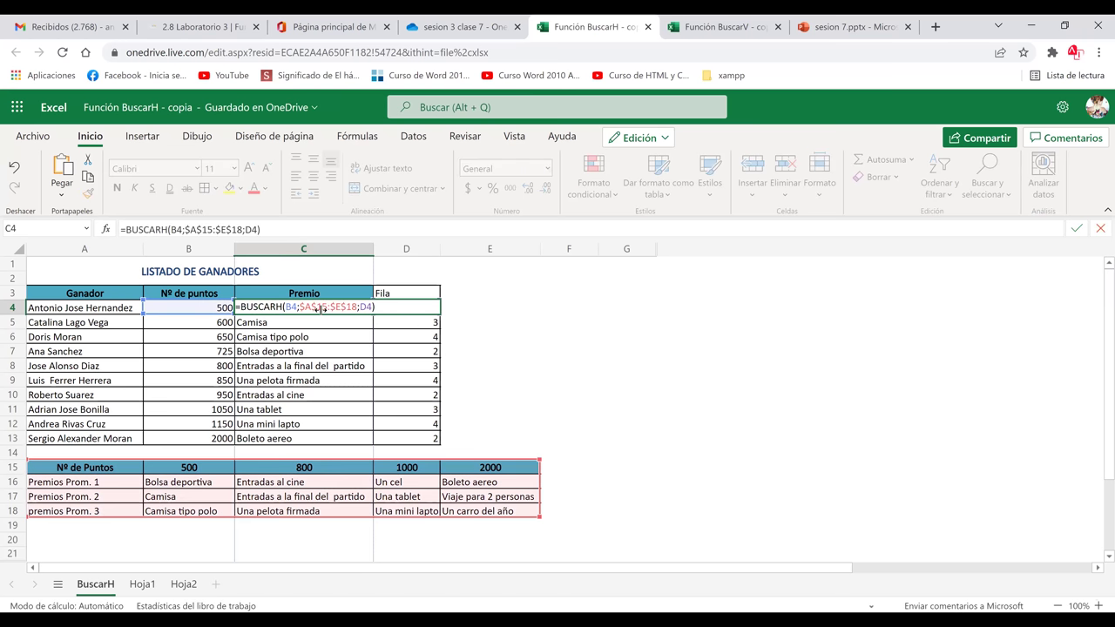
pyautogui.press('Return')
pyautogui.click(520, 394)
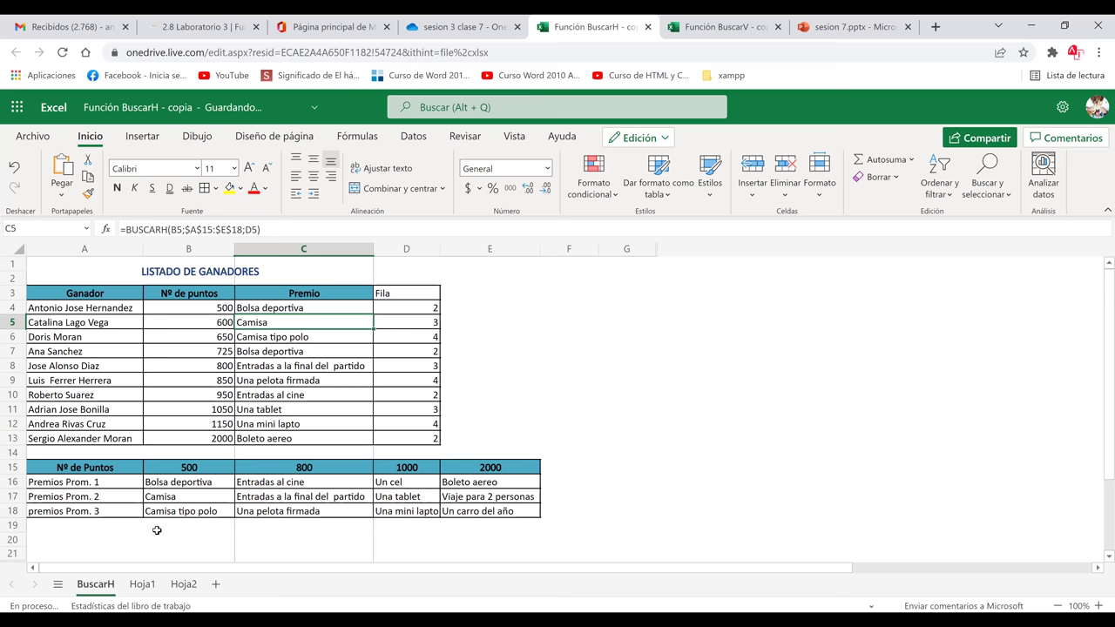
# Step: Look through Hoja1, and on Hoja2 examine the monthly sales table by year and the Ventas formula in R8
pyautogui.click(139, 585)
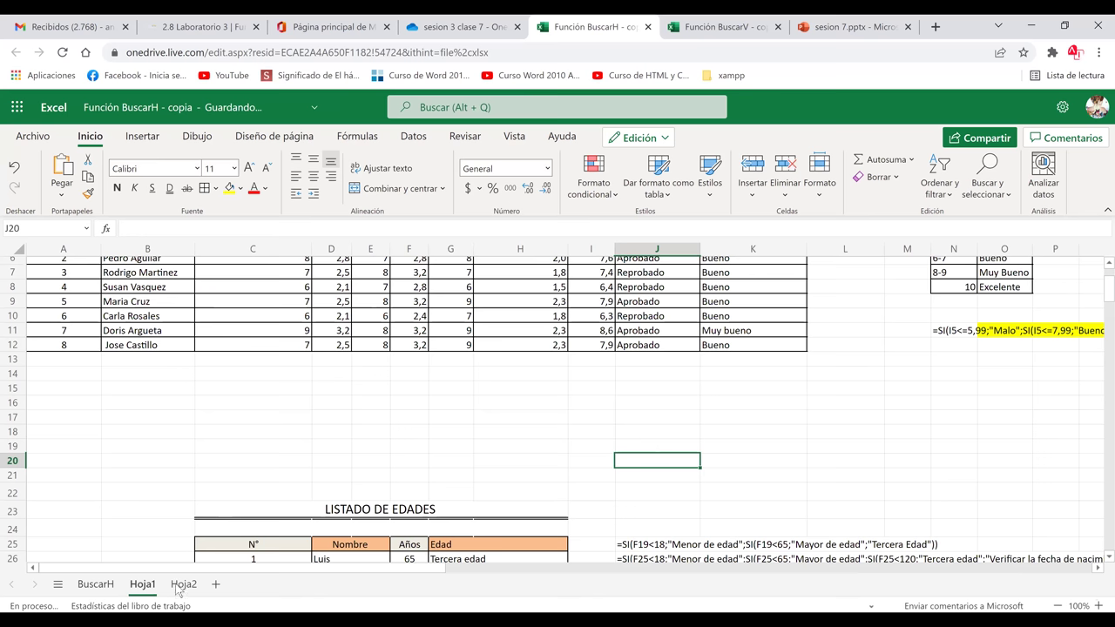
pyautogui.scroll(2, 179, 590)
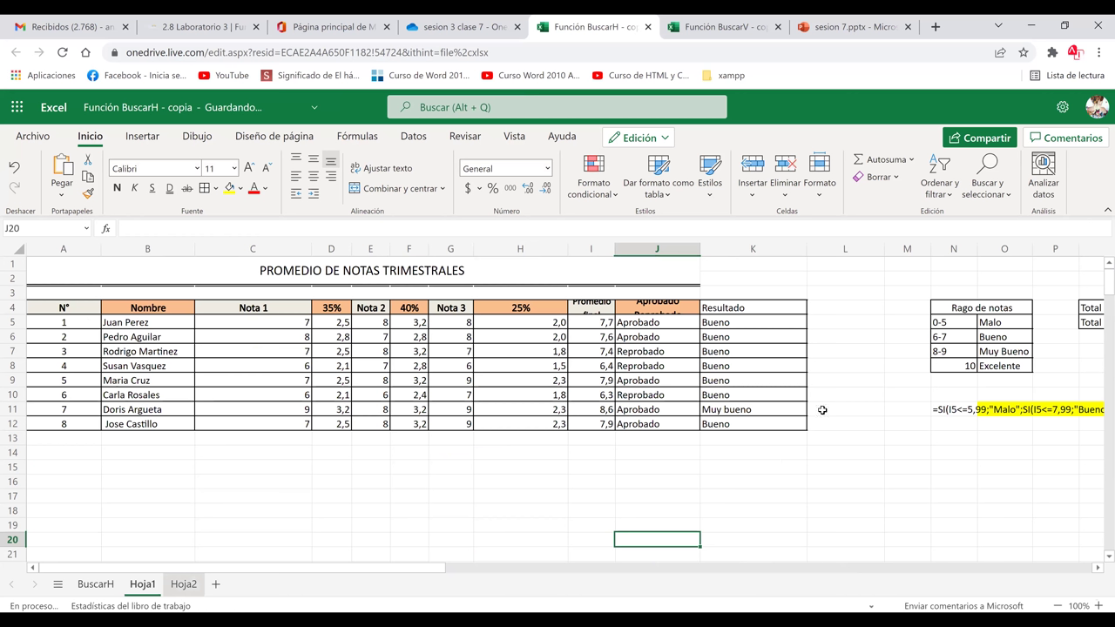
pyautogui.hotkey('ctrl', 'pagedown')
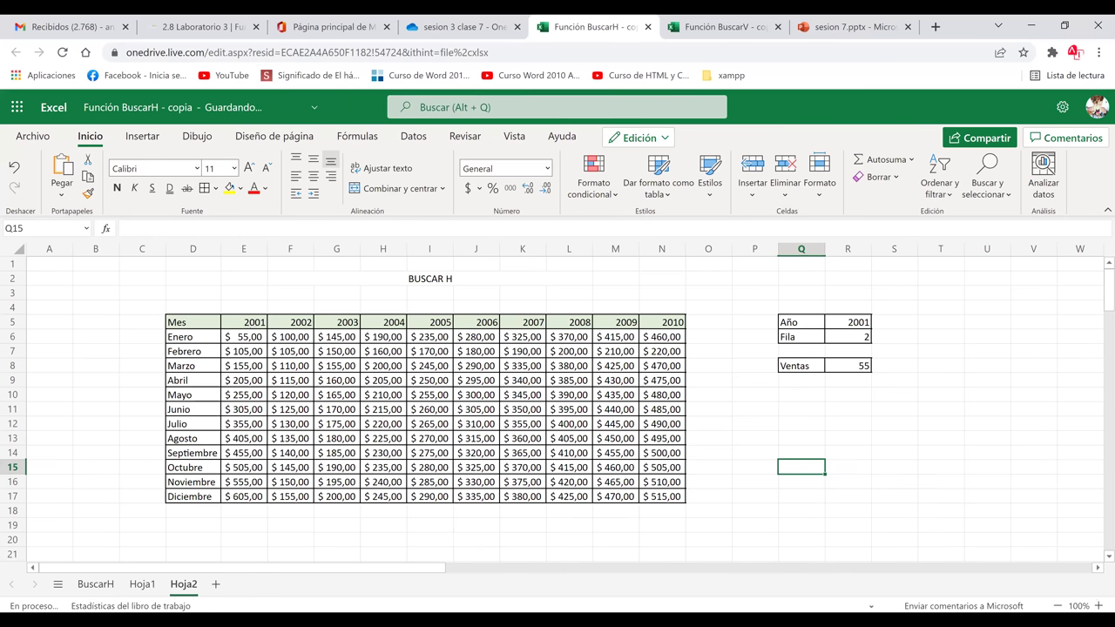
pyautogui.click(252, 322)
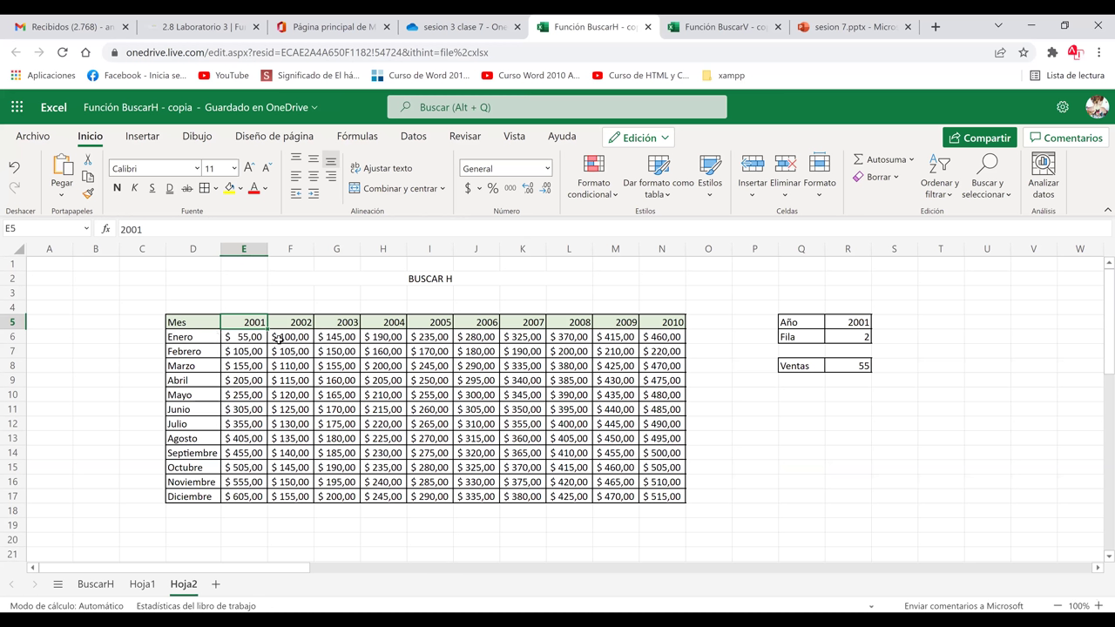
pyautogui.press('Down')
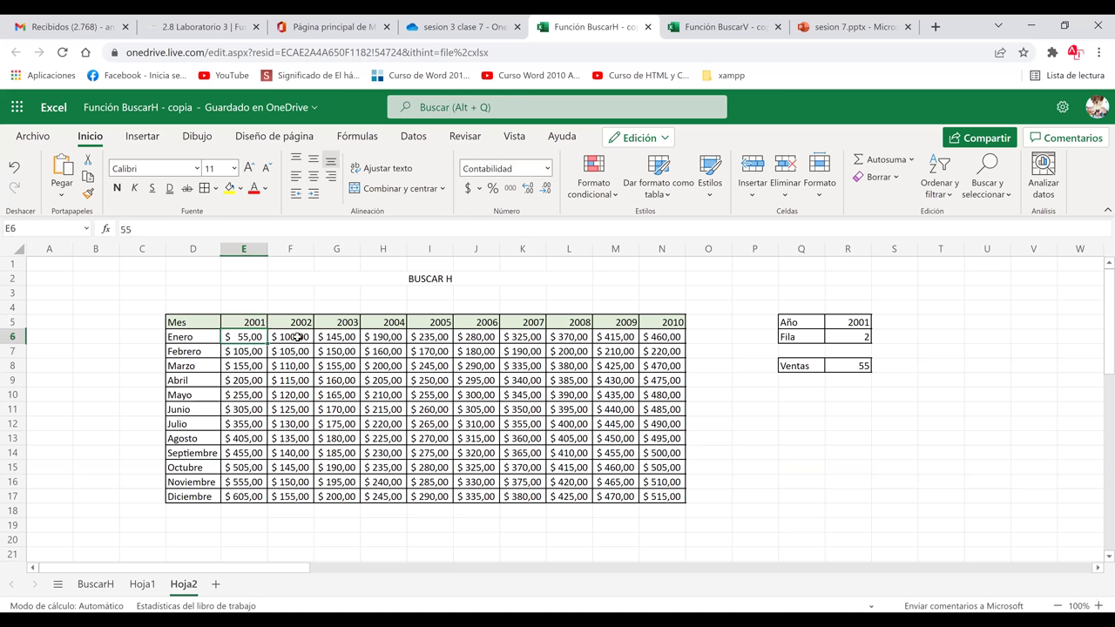
pyautogui.click(470, 337)
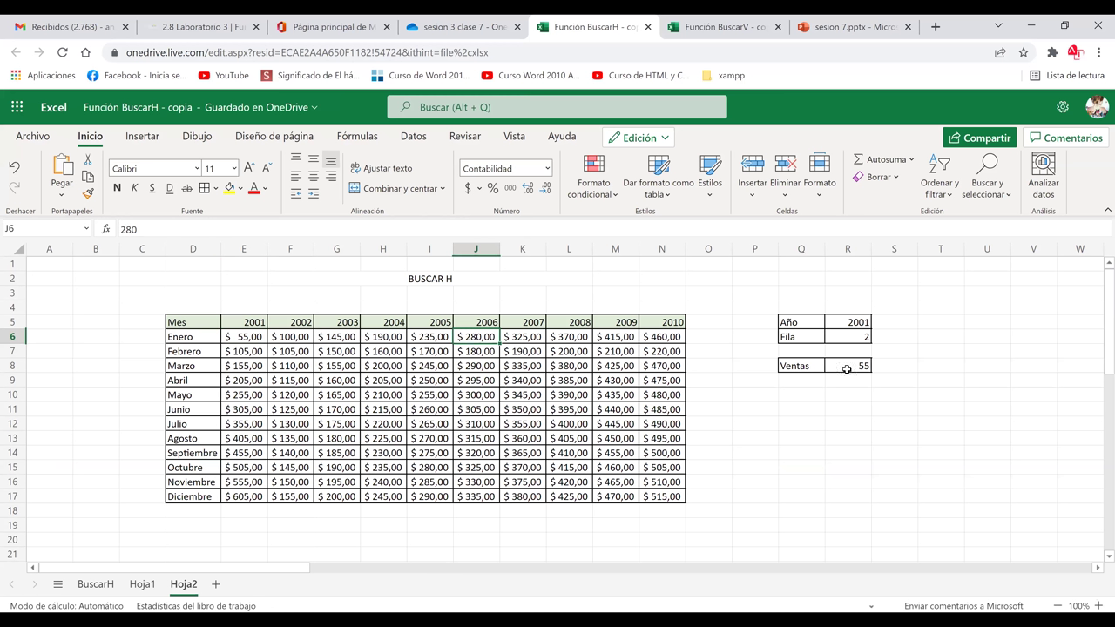
pyautogui.click(818, 324)
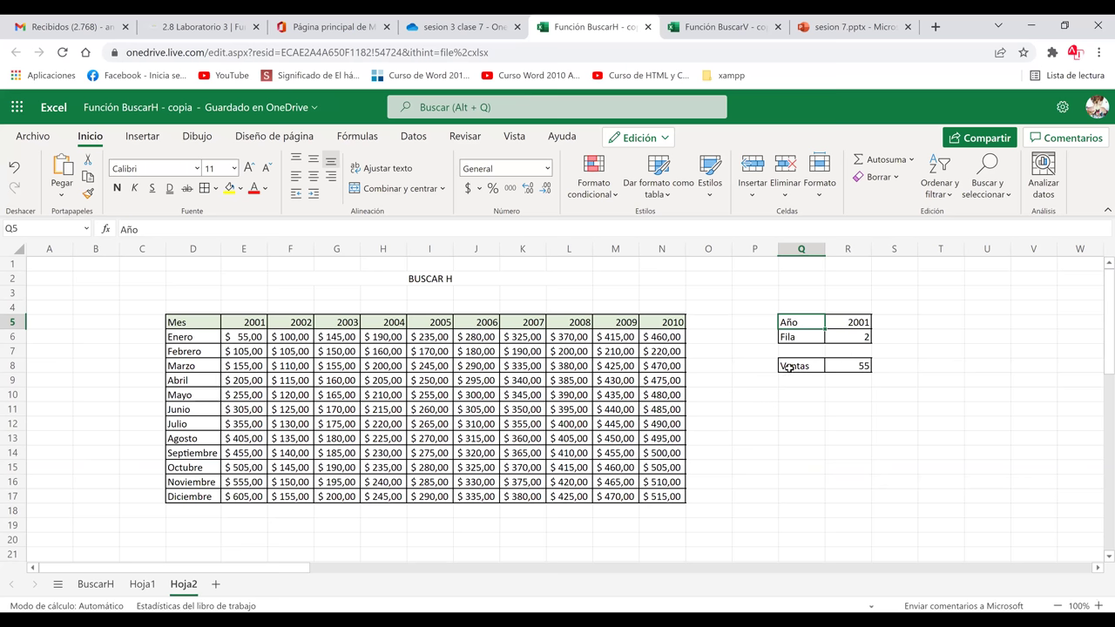
pyautogui.click(851, 368)
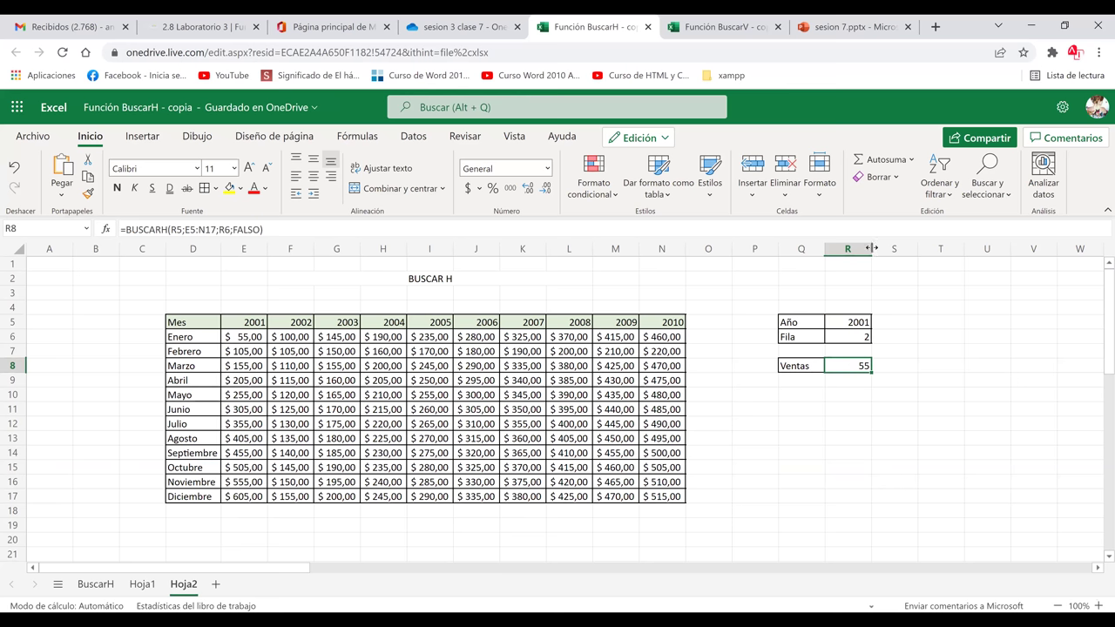
# Step: Widen column R and clear the Año, Fila and Ventas cells R5, R6 and R8
pyautogui.hotkey('ctrl', 'z')
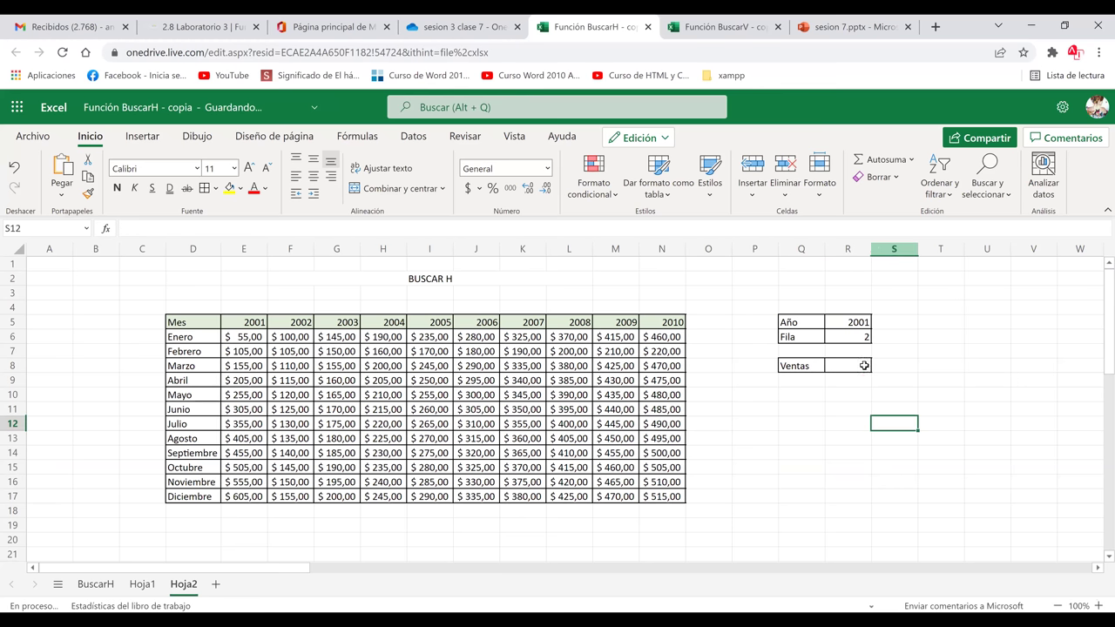
pyautogui.hotkey('ctrl', 'z')
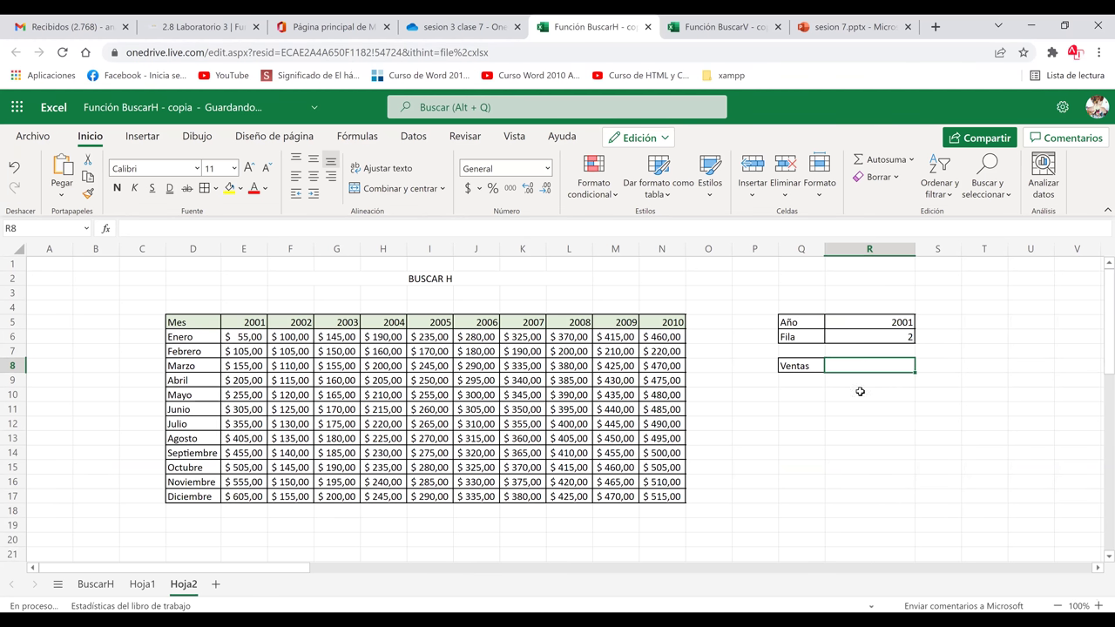
pyautogui.click(860, 392)
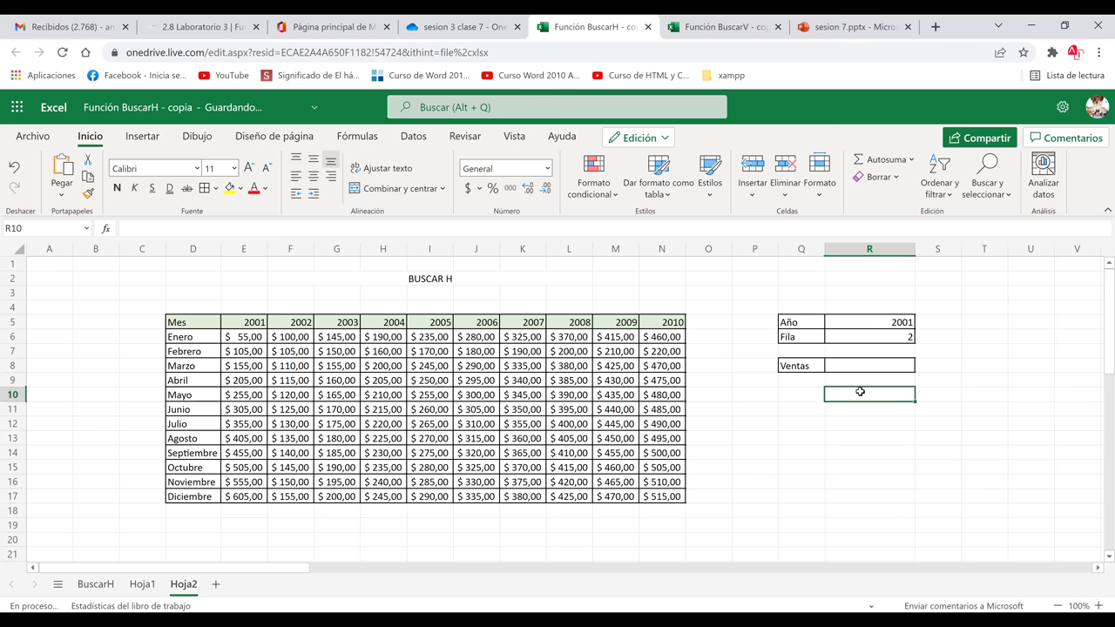
pyautogui.click(869, 323)
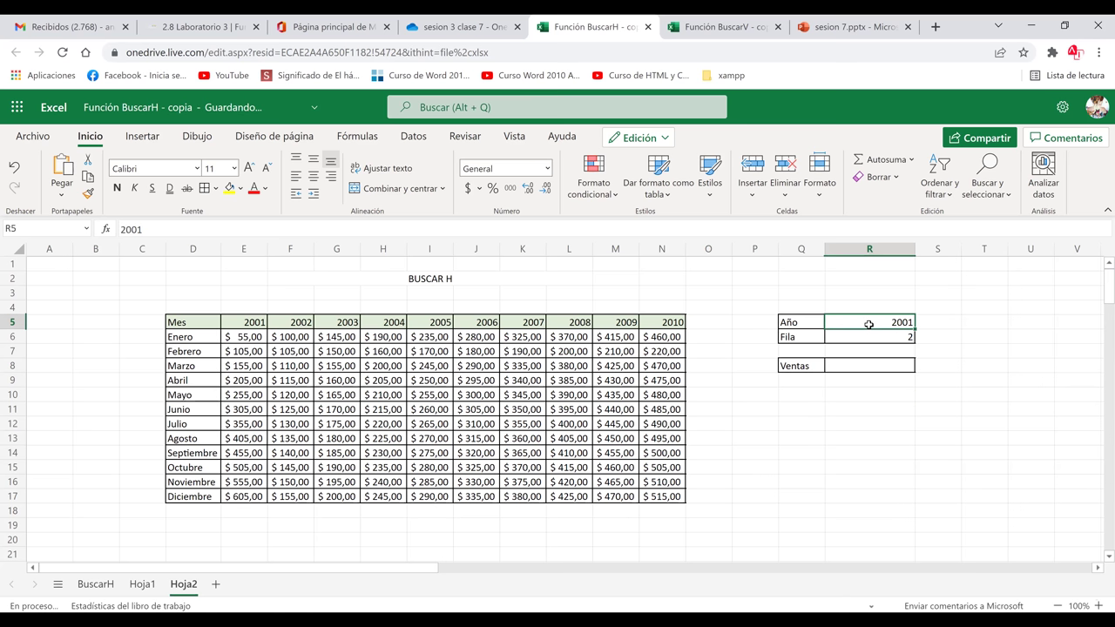
pyautogui.press('BackSpace')
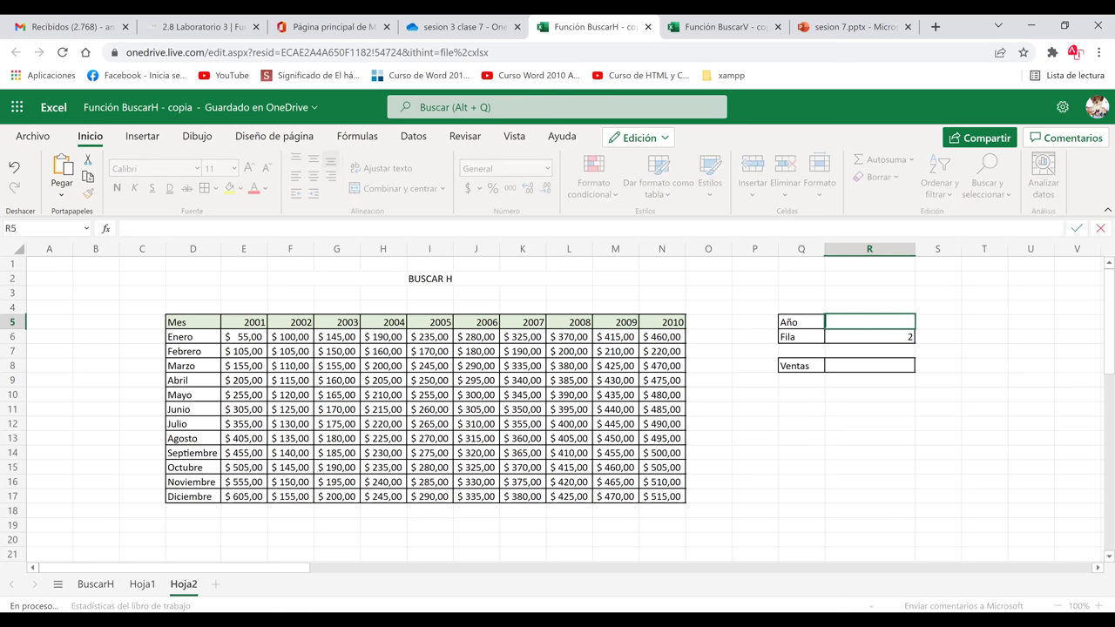
pyautogui.click(853, 404)
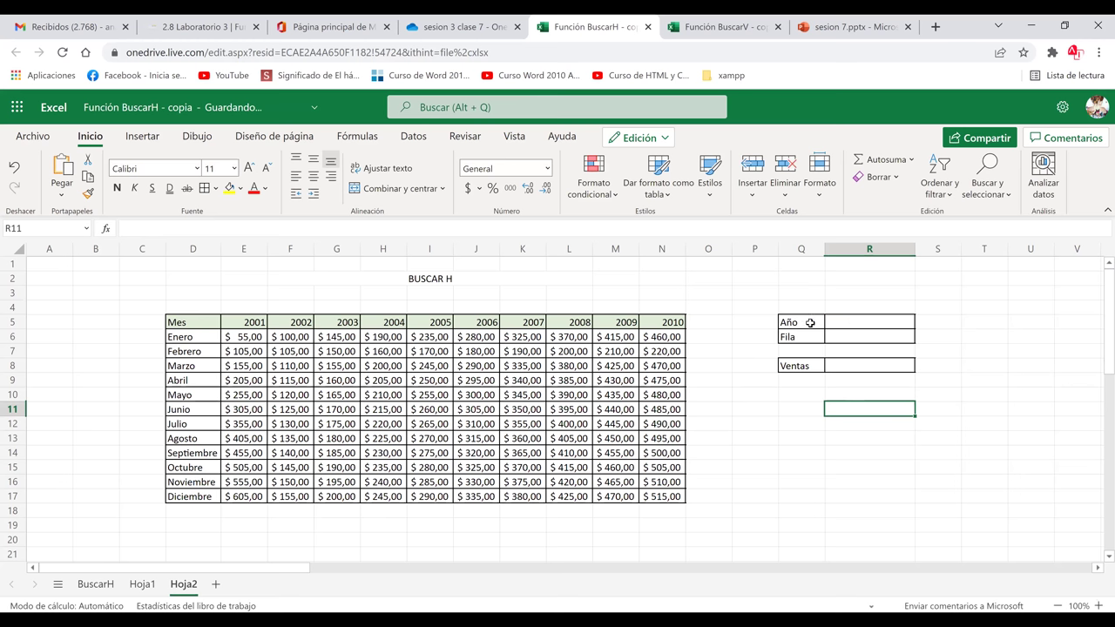
# Step: Enter 2005 as the Año in R5 and 5 as the Fila in R6
pyautogui.press('Up')
pyautogui.press('Up')
pyautogui.press('Up')
pyautogui.press('Up')
pyautogui.press('Up')
pyautogui.press('Up')
pyautogui.write('2005')
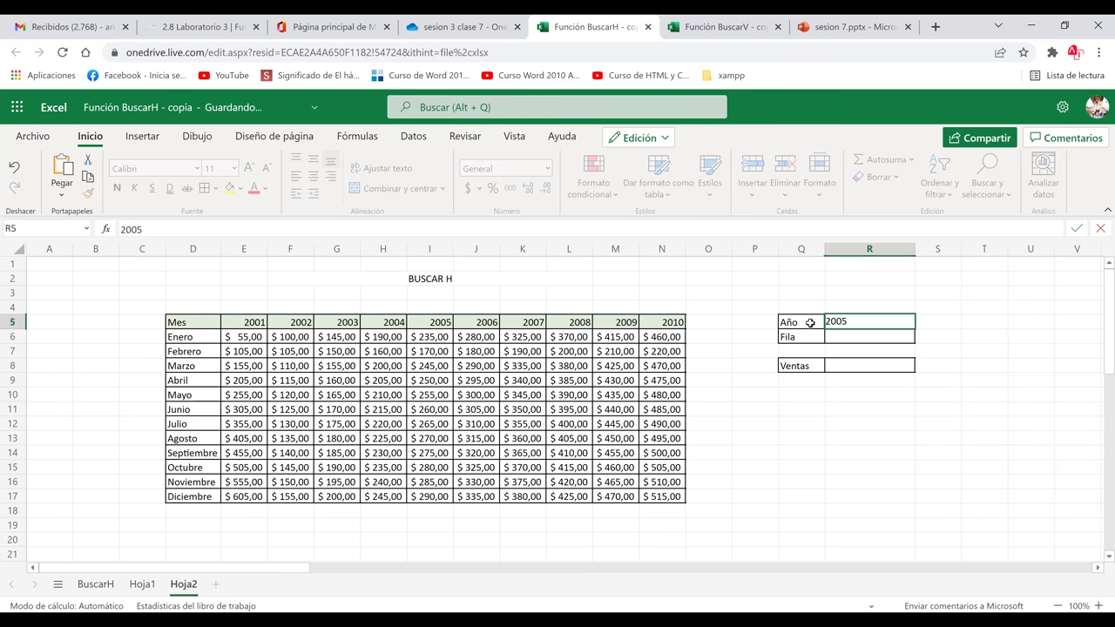
pyautogui.press('Return')
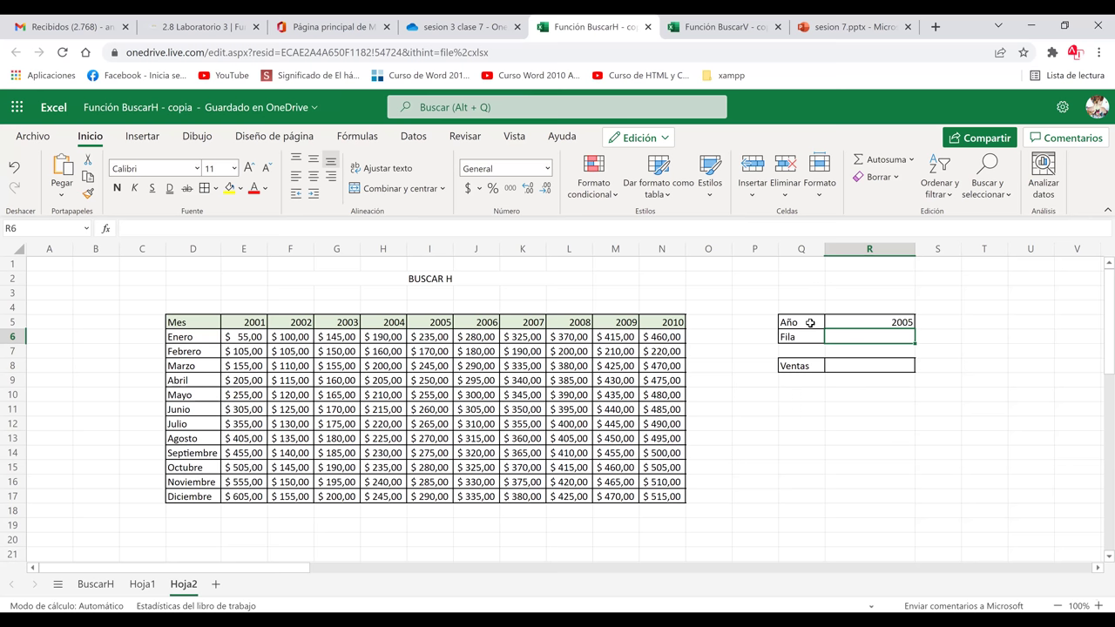
pyautogui.write('5')
# Step: Begin a BUSCARH formula in the Ventas cell R8 with the Año cell R5 as the lookup value
pyautogui.click(841, 371)
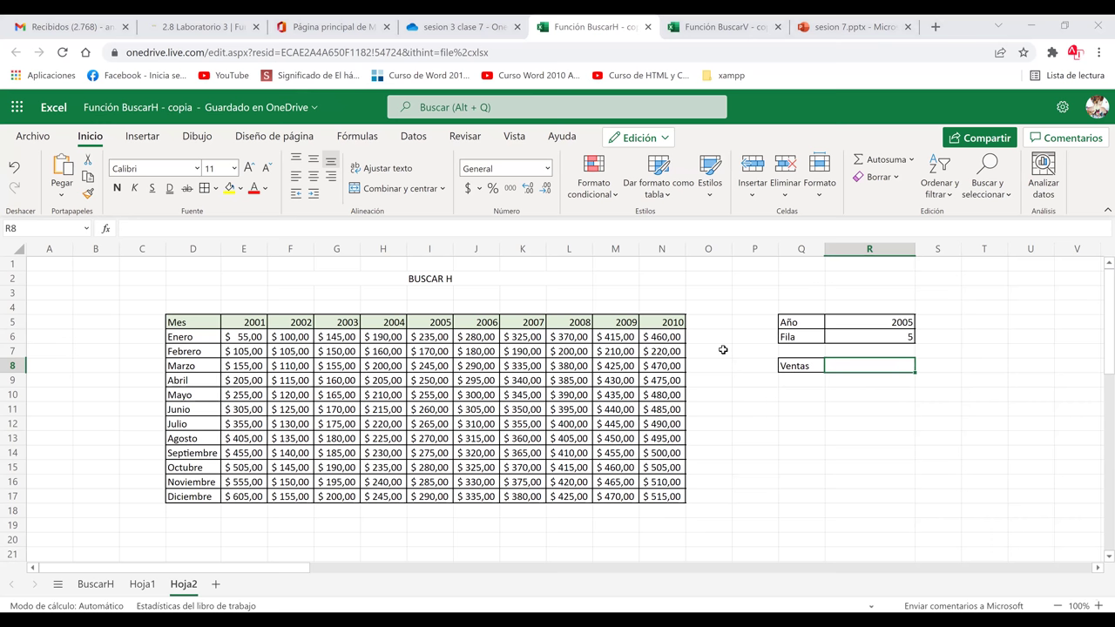
pyautogui.doubleClick(841, 359)
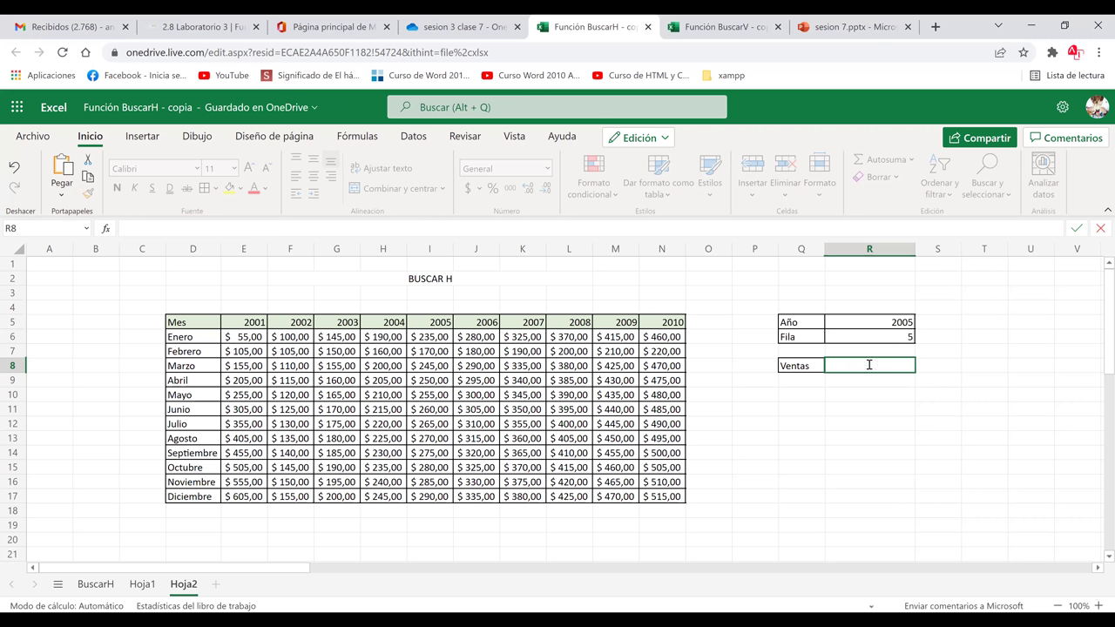
pyautogui.write('=busc')
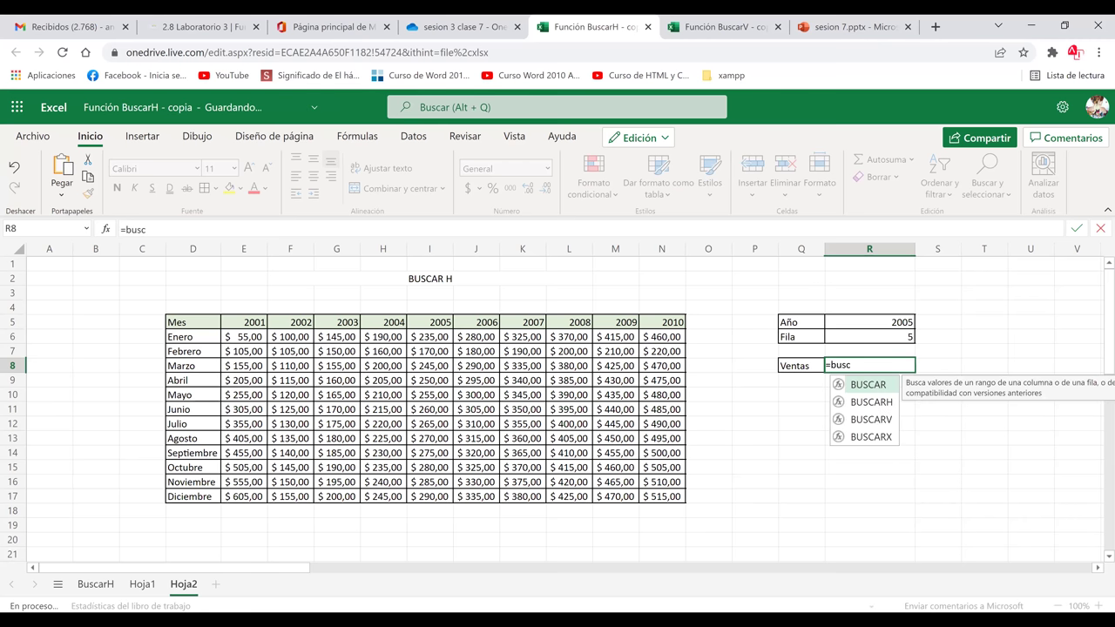
pyautogui.doubleClick(868, 401)
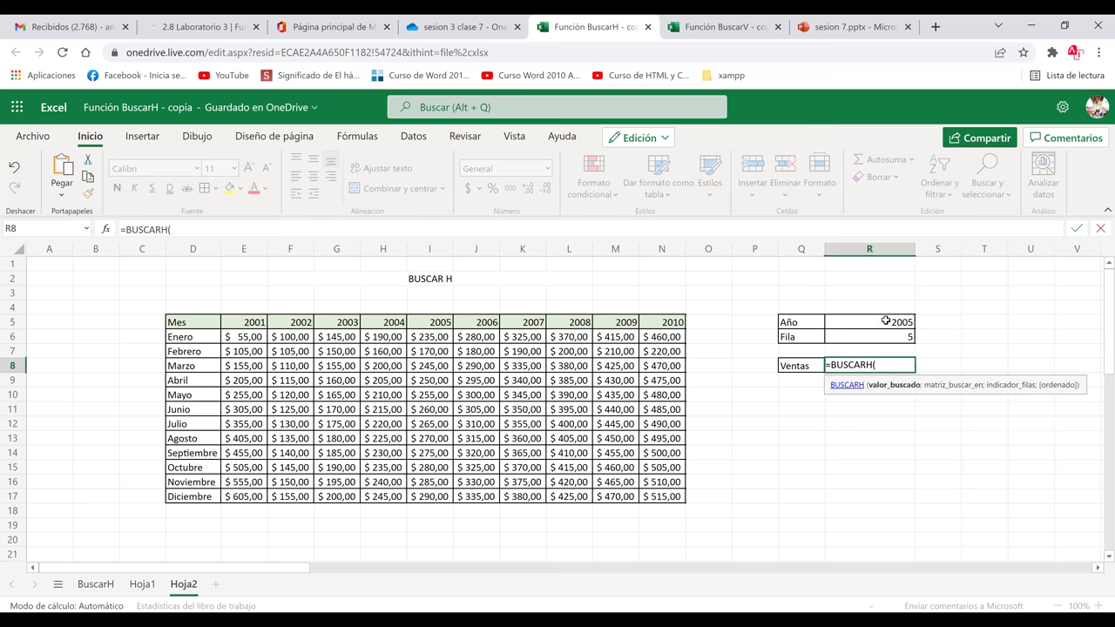
pyautogui.click(885, 321)
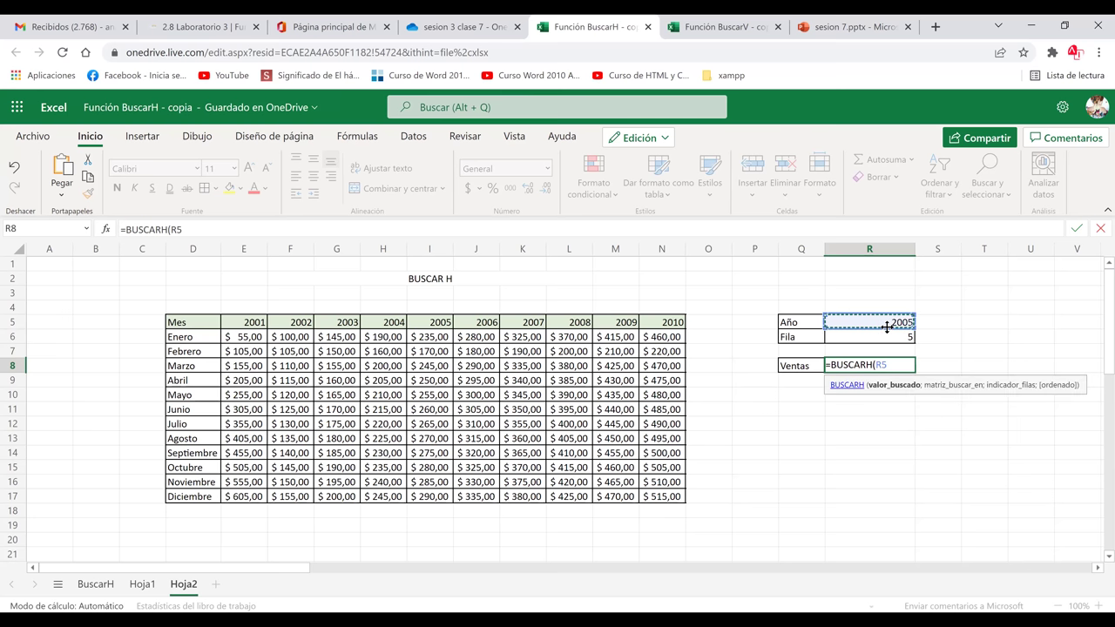
pyautogui.write(';')
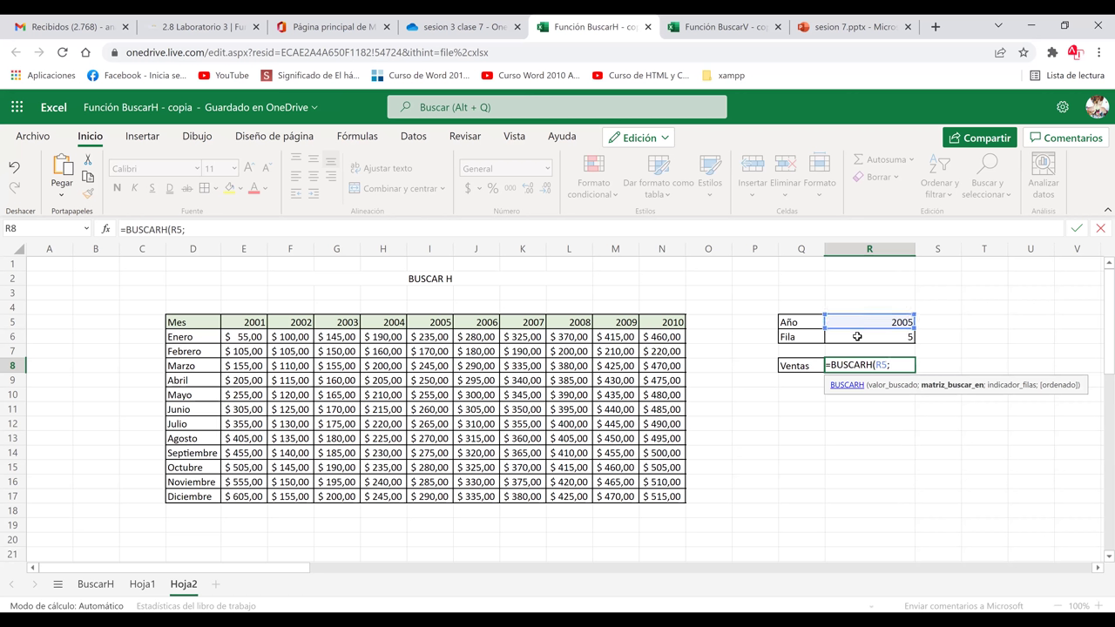
# Step: Set the formula's lookup array to the whole monthly sales table, D5:N17, including the year headers
pyautogui.click(505, 322)
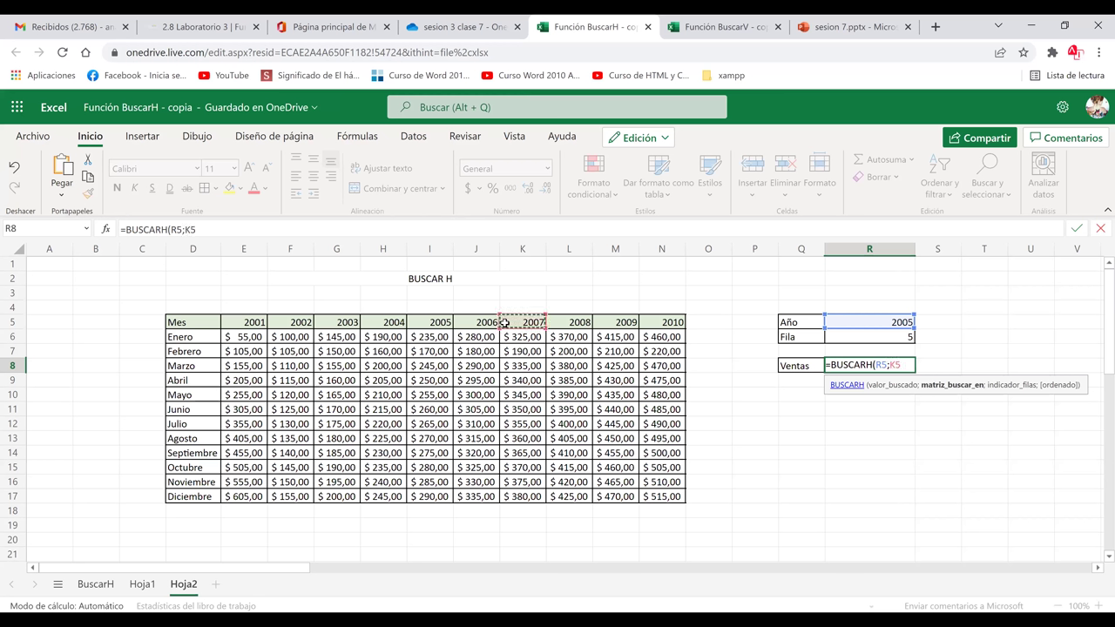
pyautogui.moveTo(505, 322); pyautogui.dragTo(35, 338)
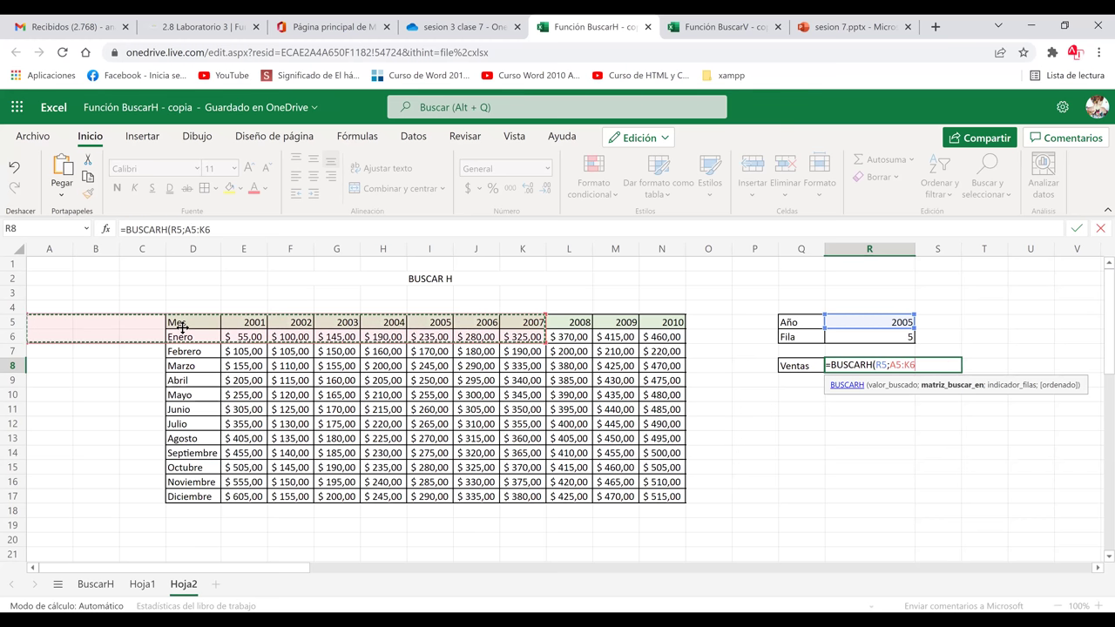
pyautogui.moveTo(180, 323); pyautogui.dragTo(184, 323)
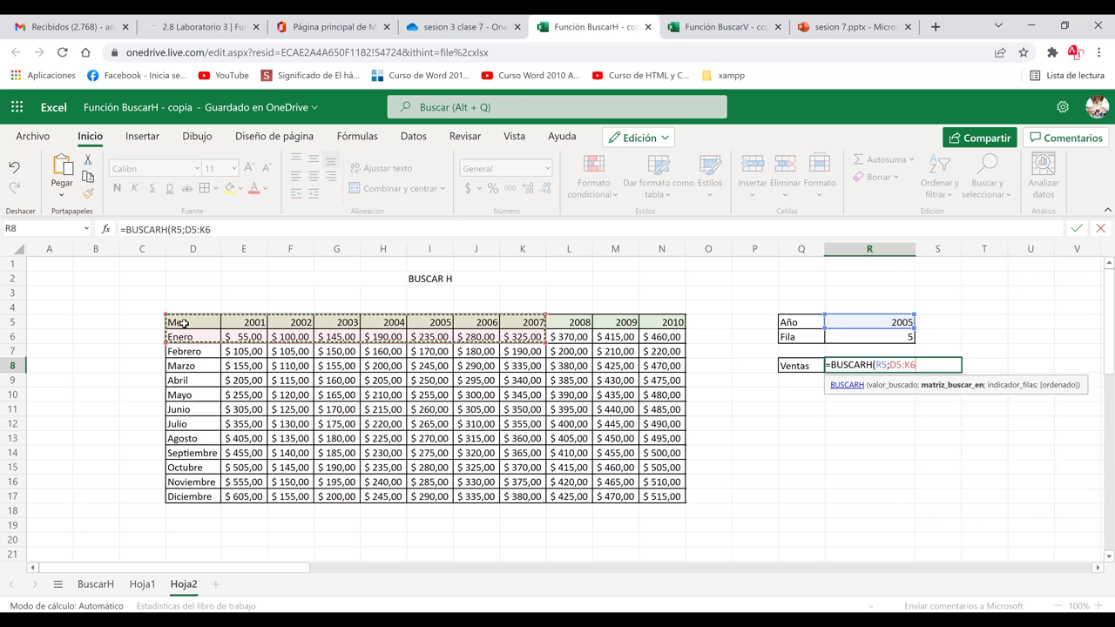
pyautogui.hotkey('shift', 'Up')
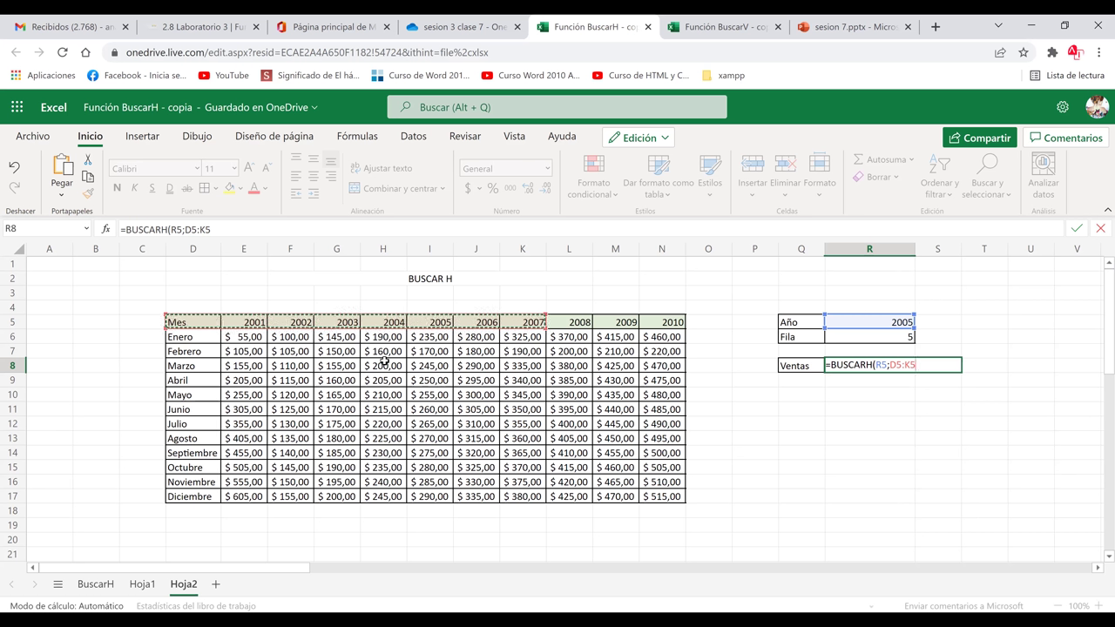
pyautogui.moveTo(190, 320); pyautogui.dragTo(656, 494)
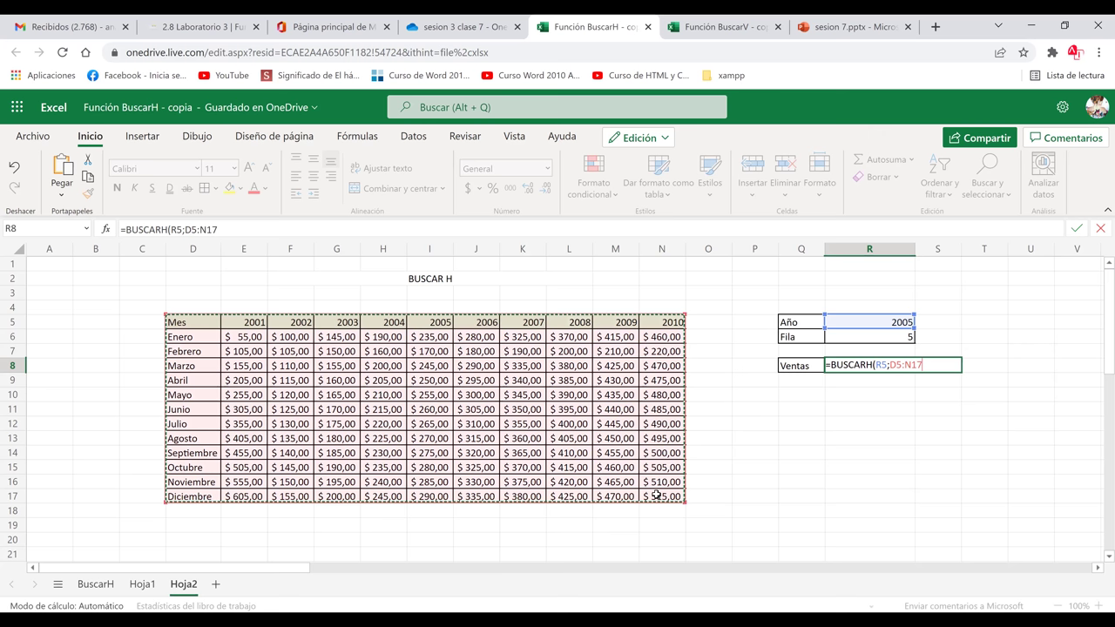
pyautogui.write(';')
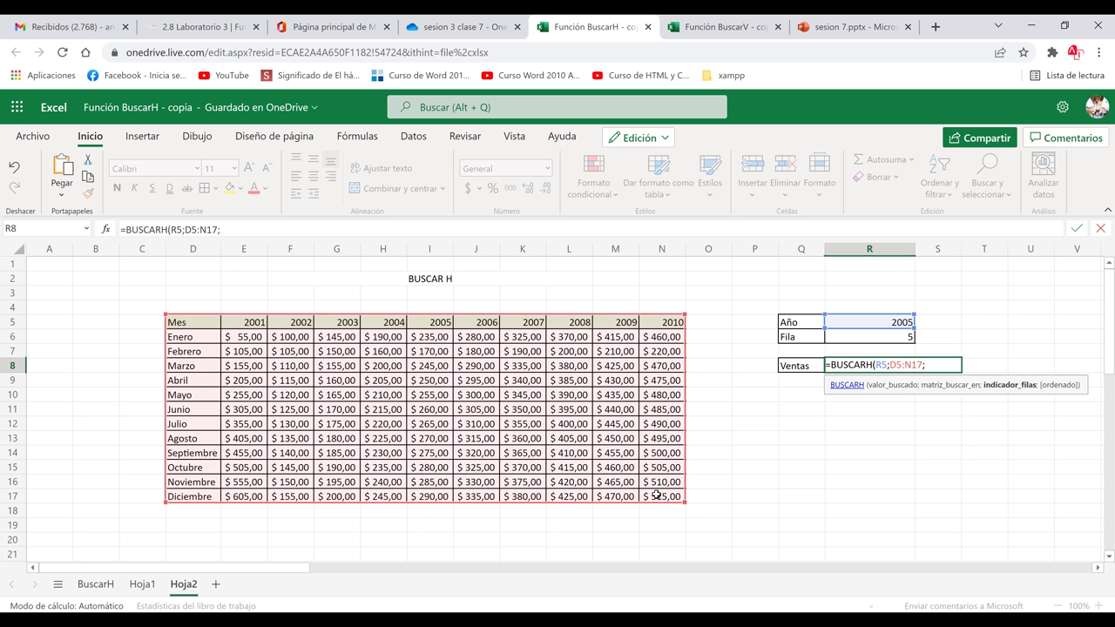
# Step: Complete the BUSCARH formula with the Fila cell R6 as the row index and an empty sort argument
pyautogui.click(876, 341)
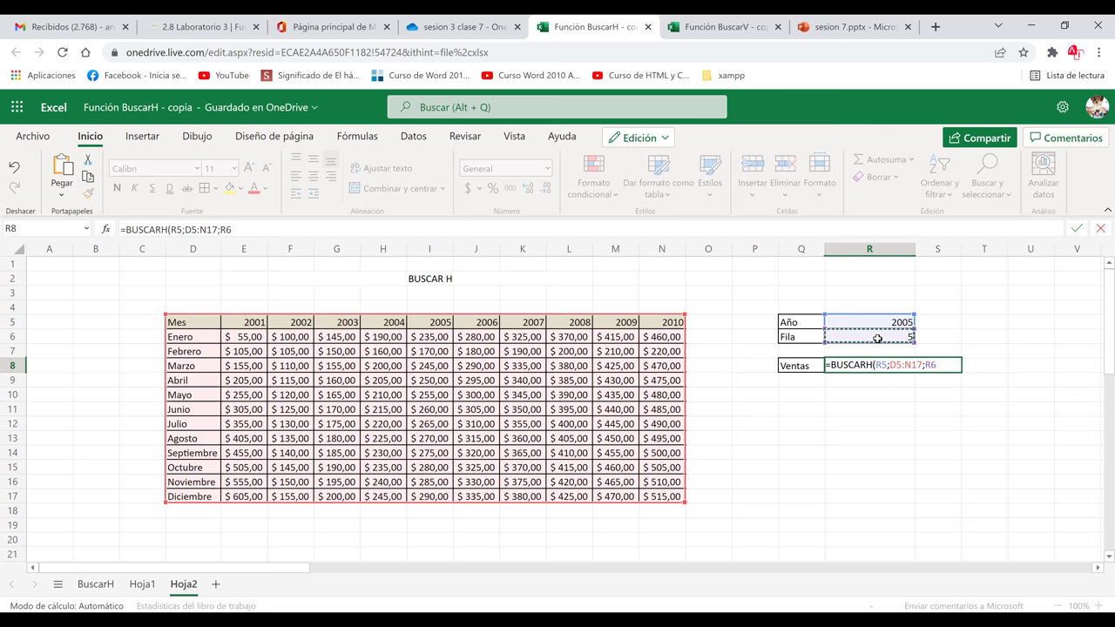
pyautogui.write(';')
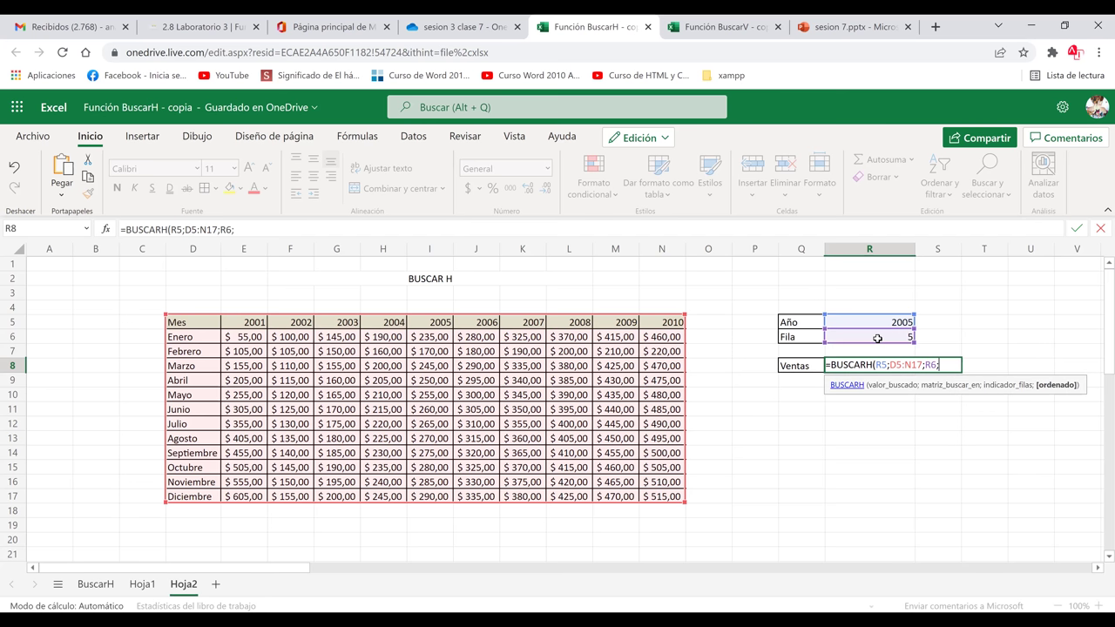
pyautogui.write(')')
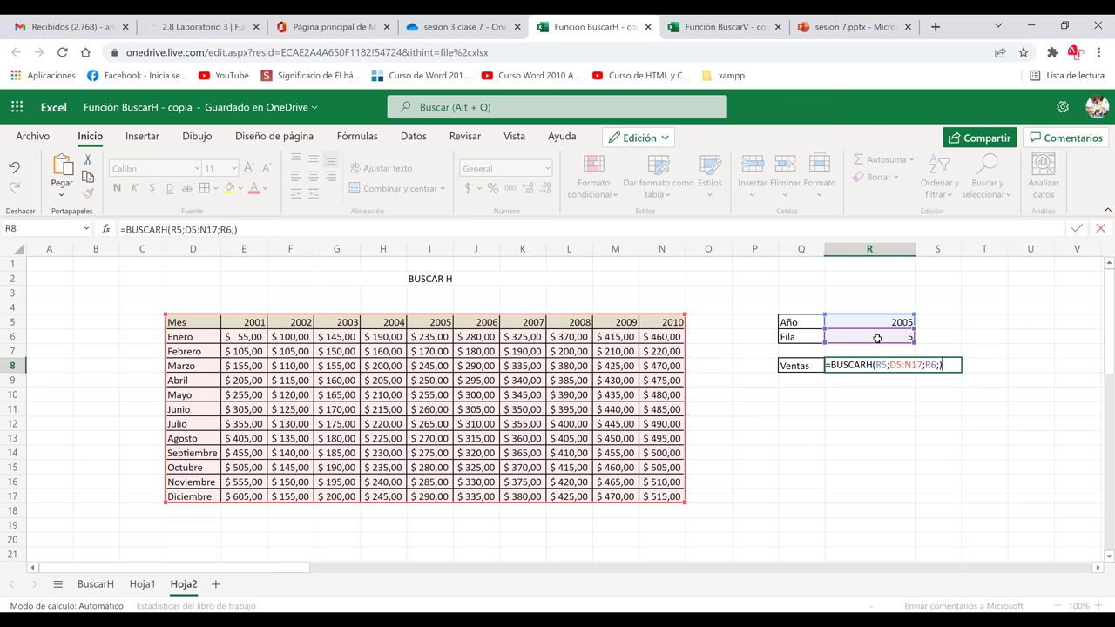
pyautogui.press('Return')
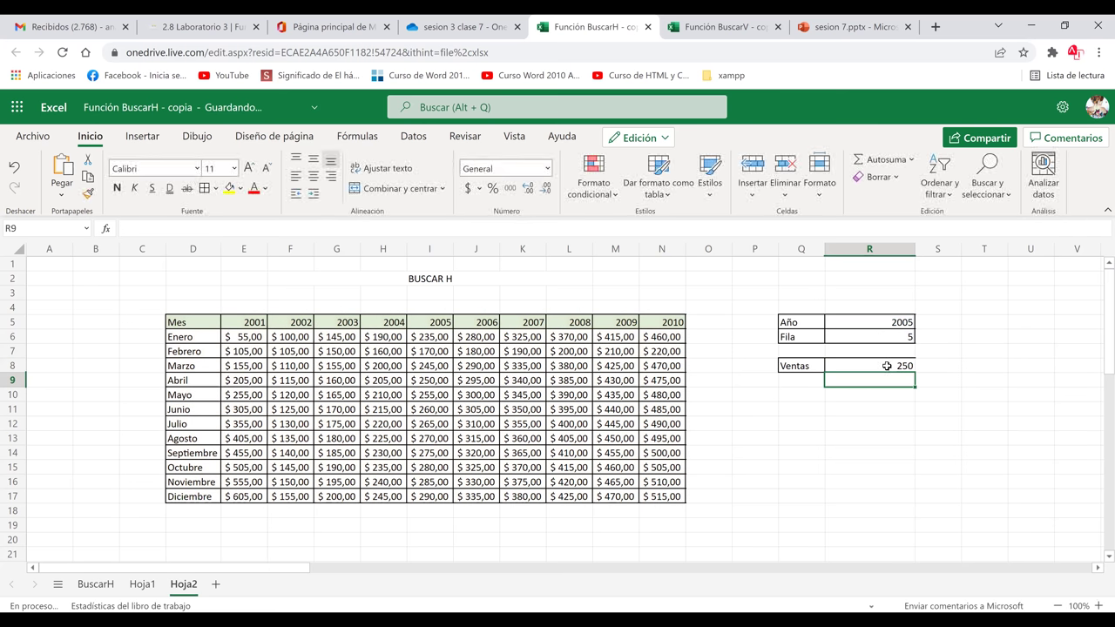
# Step: Check the Ventas result in R8 against the table by following the 2005 column down to the Abril row
pyautogui.click(887, 366)
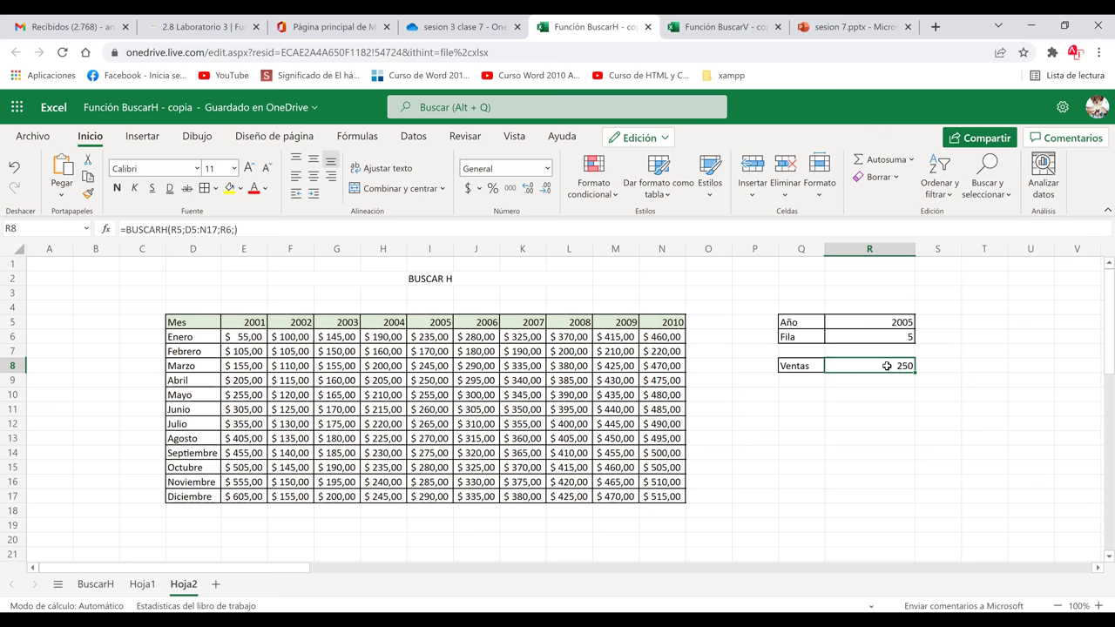
pyautogui.click(433, 324)
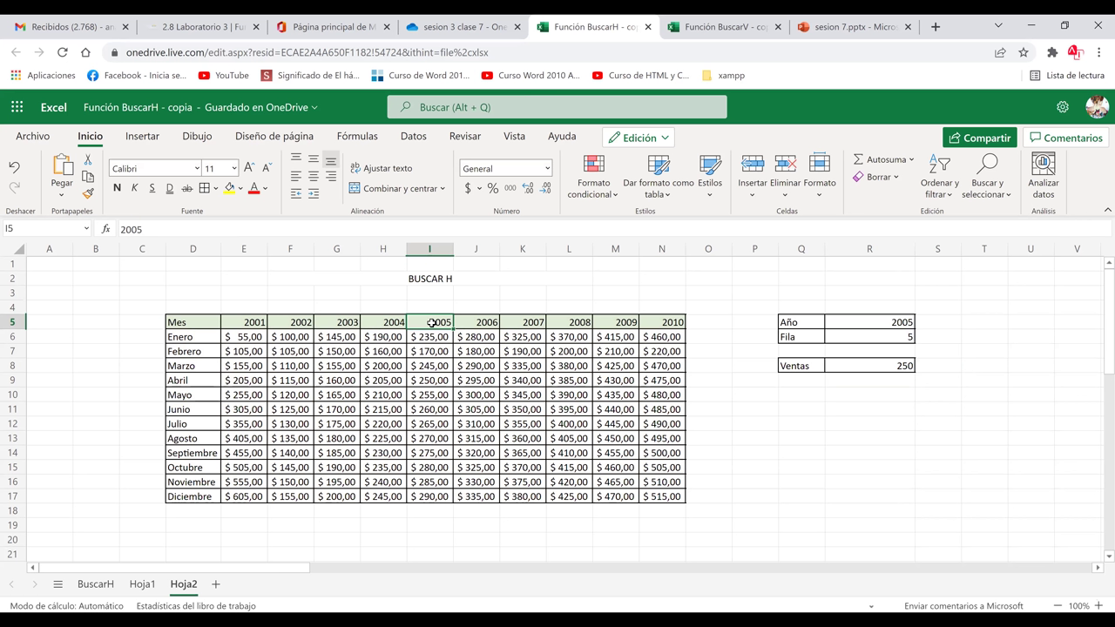
pyautogui.press('Down')
pyautogui.press('Down')
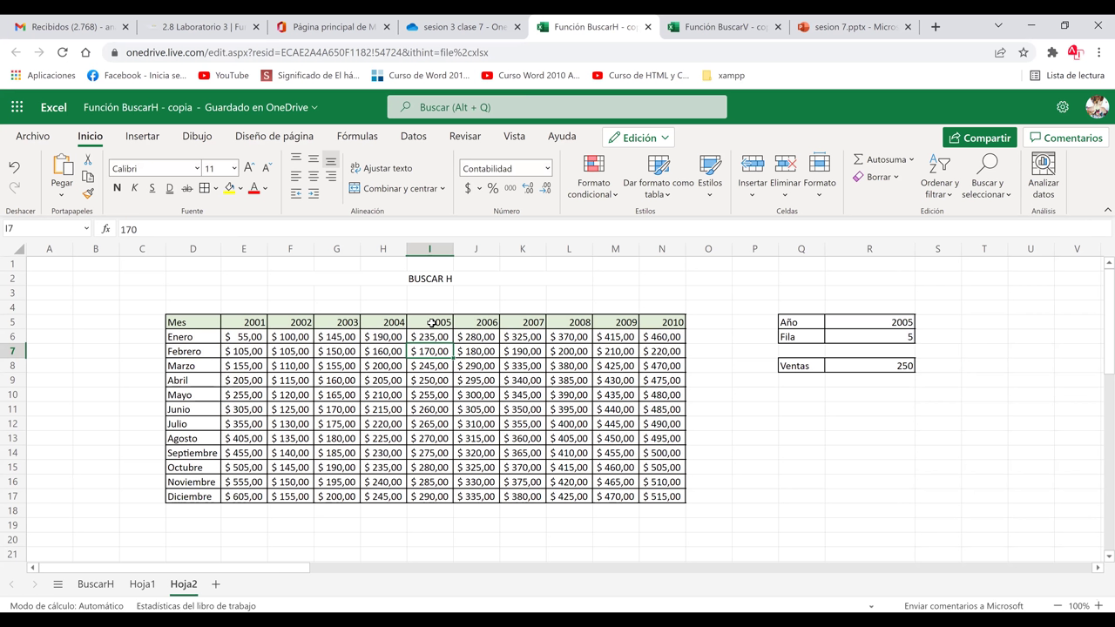
pyautogui.press('Down')
pyautogui.press('Down')
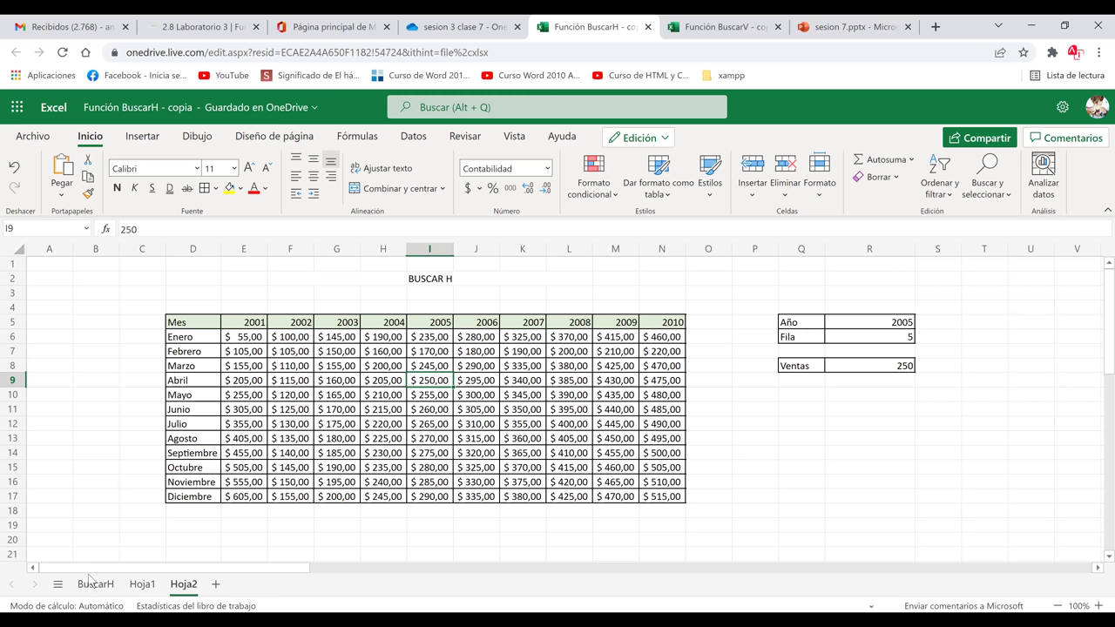
# Step: On Hoja1, examine the quarterly grades table's N° list, its columns and the header row 4
pyautogui.click(142, 585)
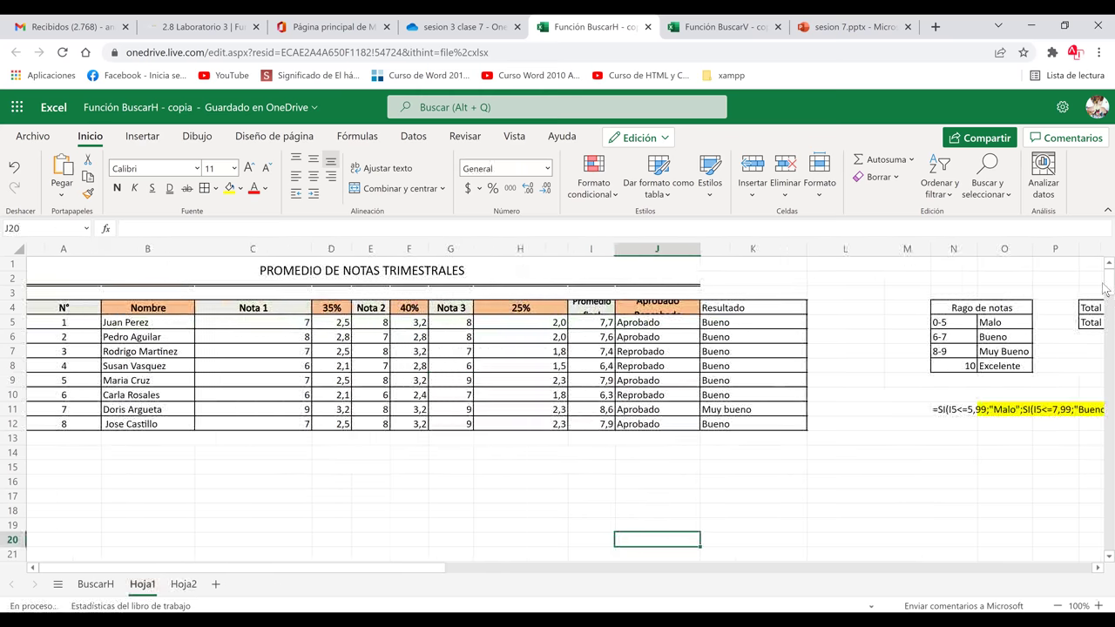
pyautogui.click(131, 459)
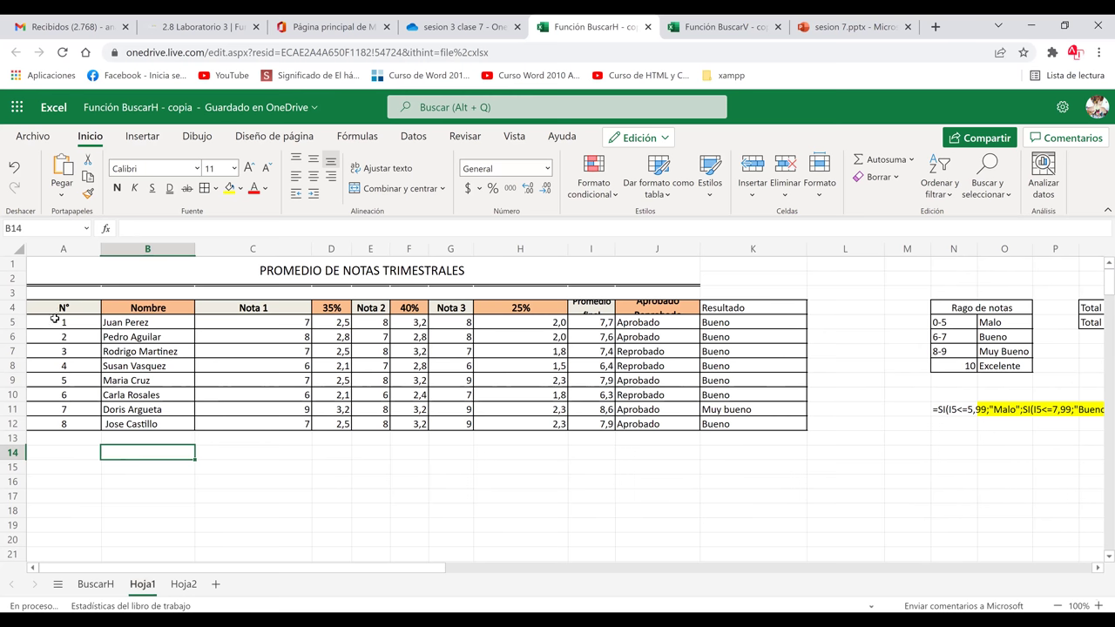
pyautogui.moveTo(55, 319); pyautogui.dragTo(75, 421)
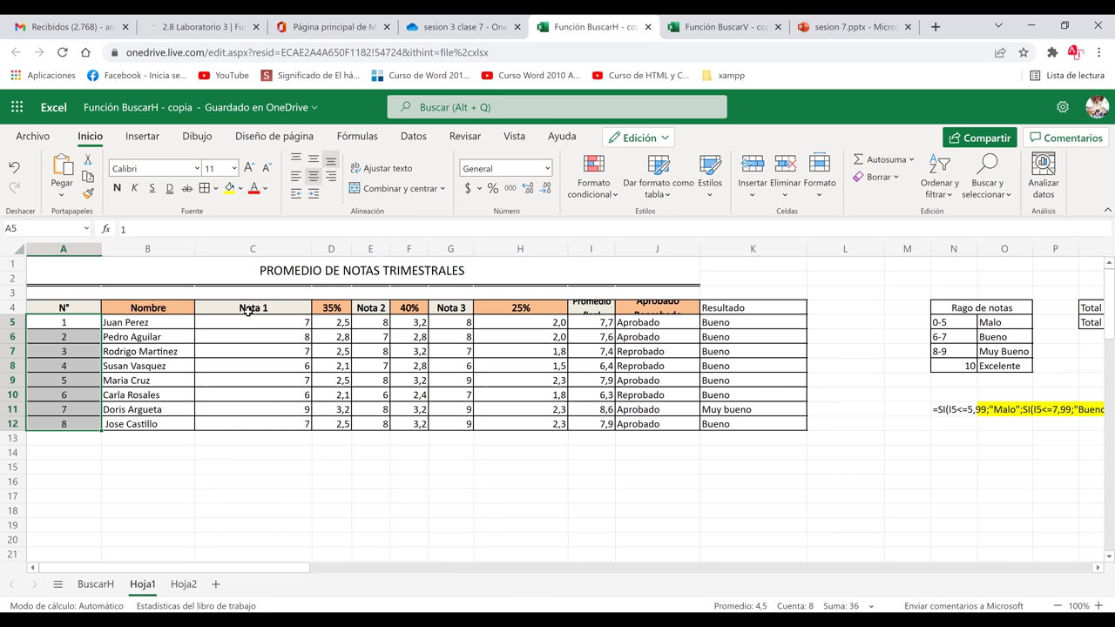
pyautogui.click(61, 254)
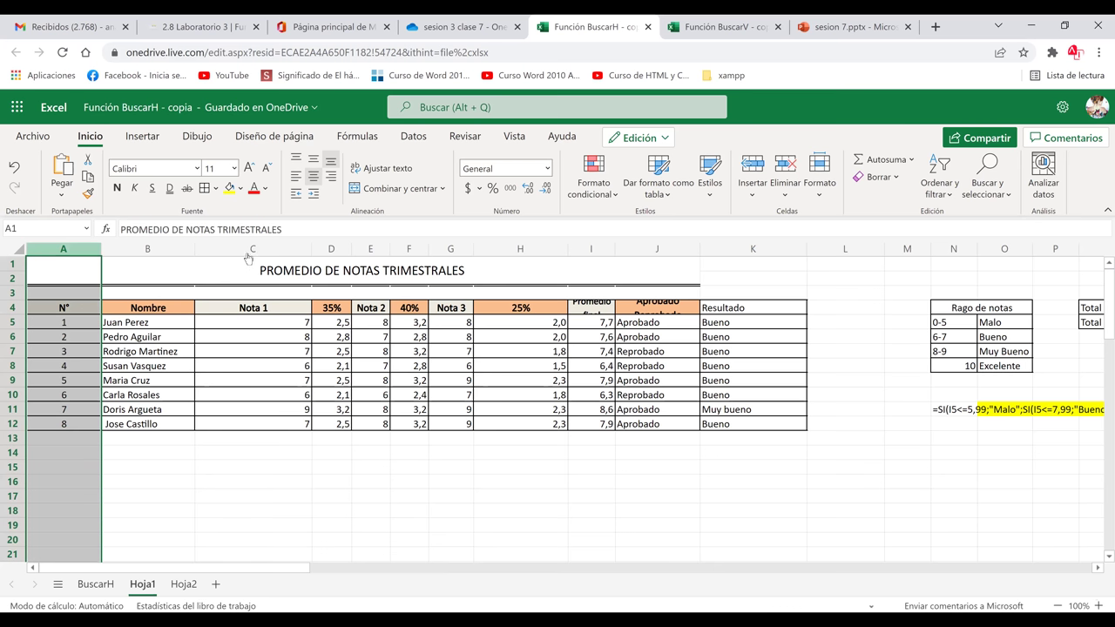
pyautogui.click(290, 259)
pyautogui.click(330, 259)
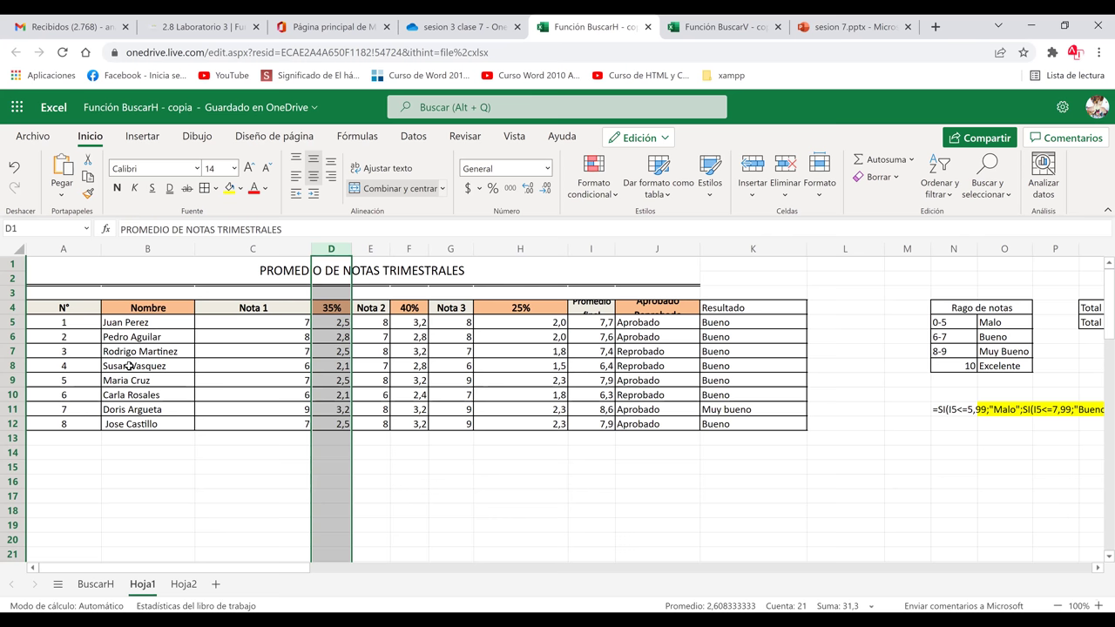
pyautogui.click(13, 307)
pyautogui.click(13, 310)
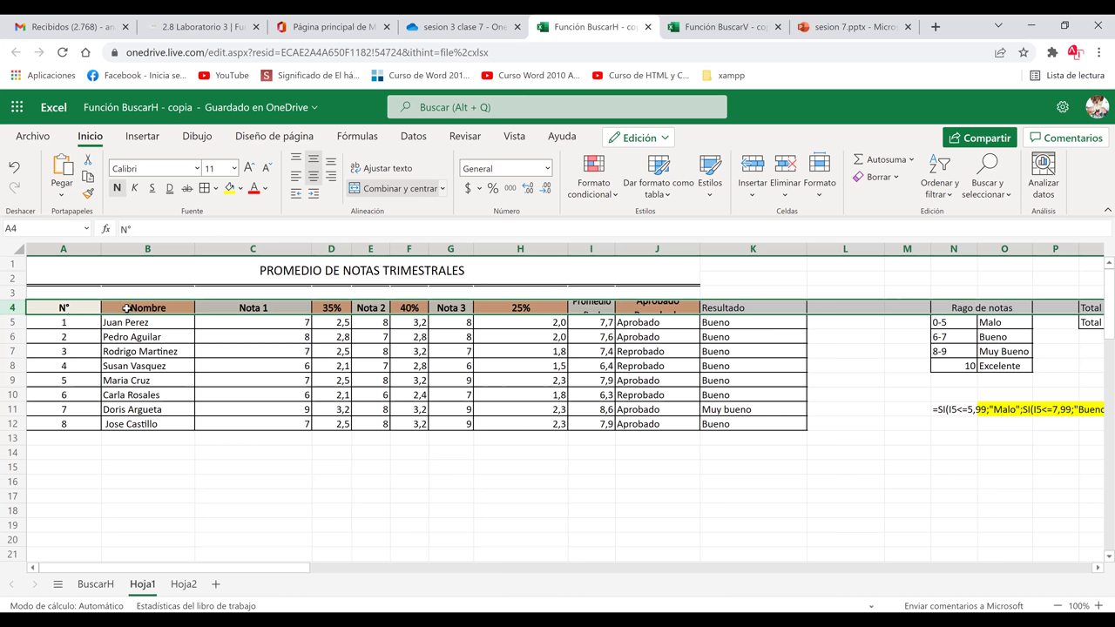
# Step: Review Hoja1 from the grades table down to the BUSCAR V and Buscar H exercise blocks, including the Columna value in D36
pyautogui.click(99, 406)
pyautogui.moveTo(1104, 327); pyautogui.dragTo(1104, 384)
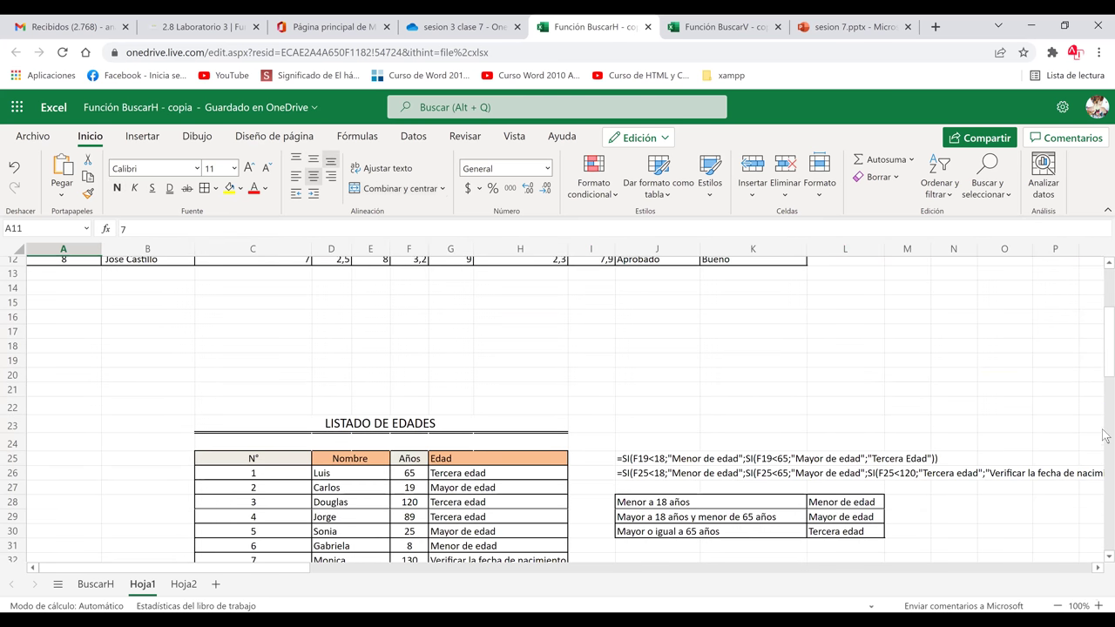
pyautogui.scroll(-7, 131, 431)
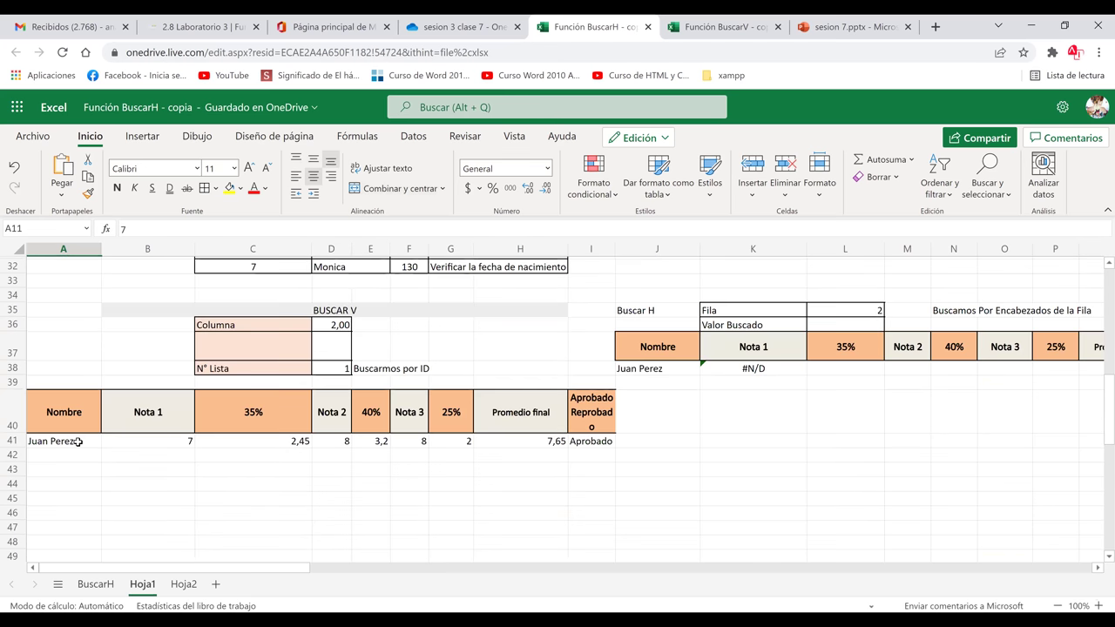
pyautogui.click(1106, 315)
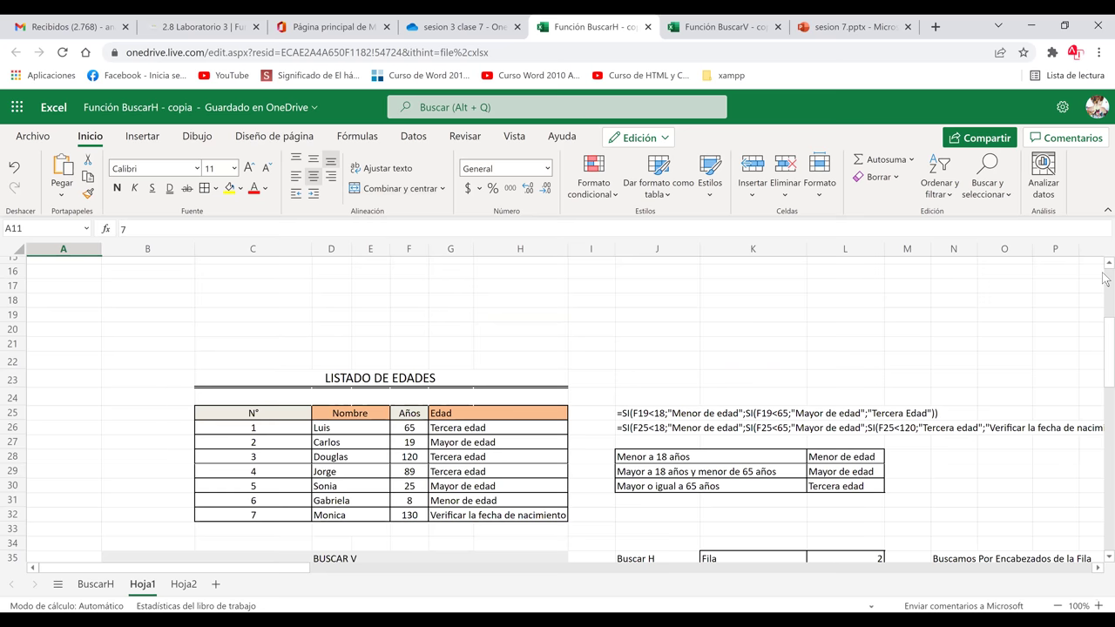
pyautogui.click(1102, 278)
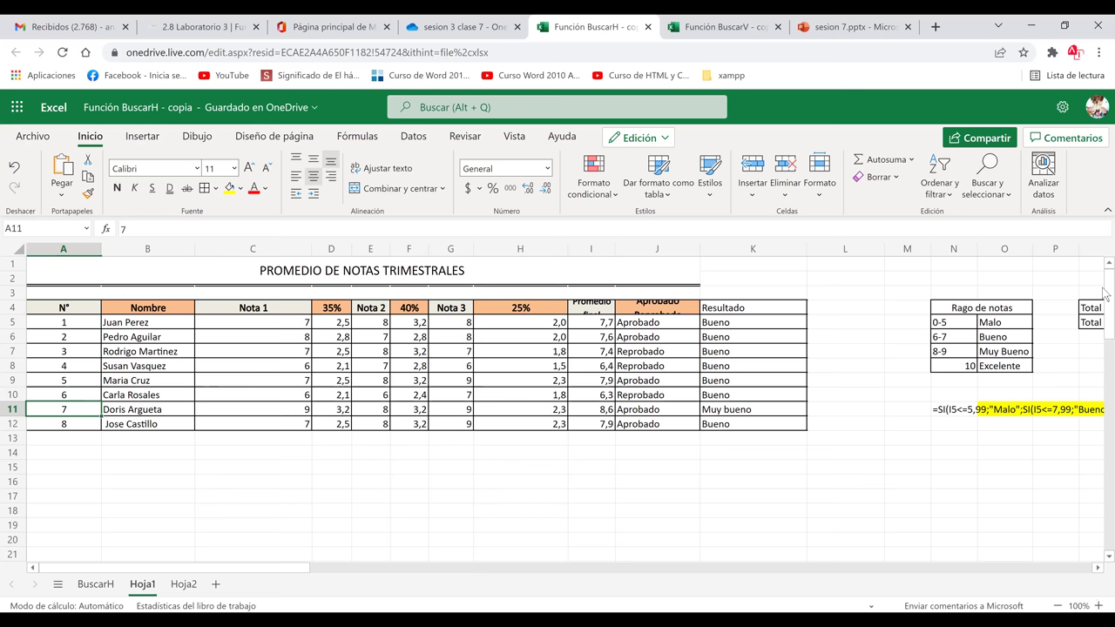
pyautogui.scroll(-2, 1106, 327)
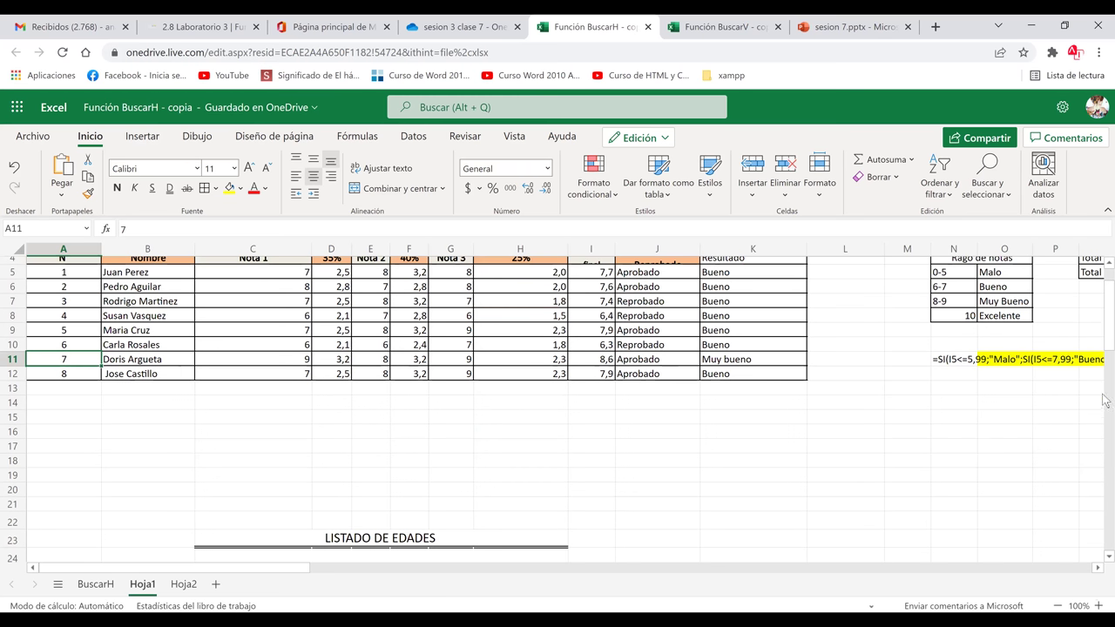
pyautogui.scroll(-8, 1106, 401)
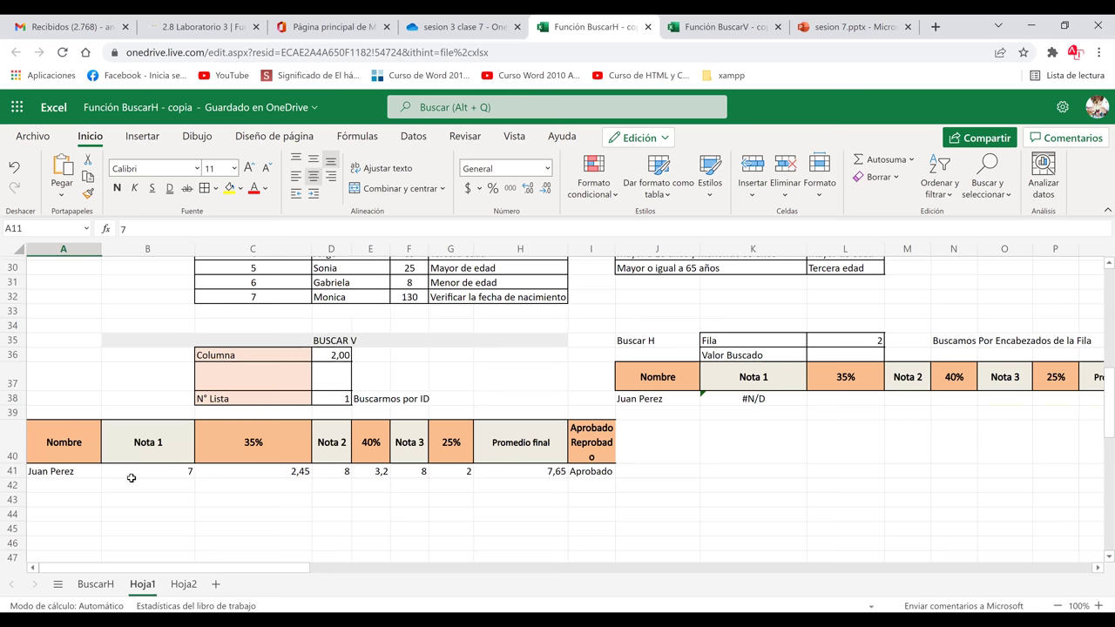
pyautogui.moveTo(147, 325); pyautogui.dragTo(520, 485)
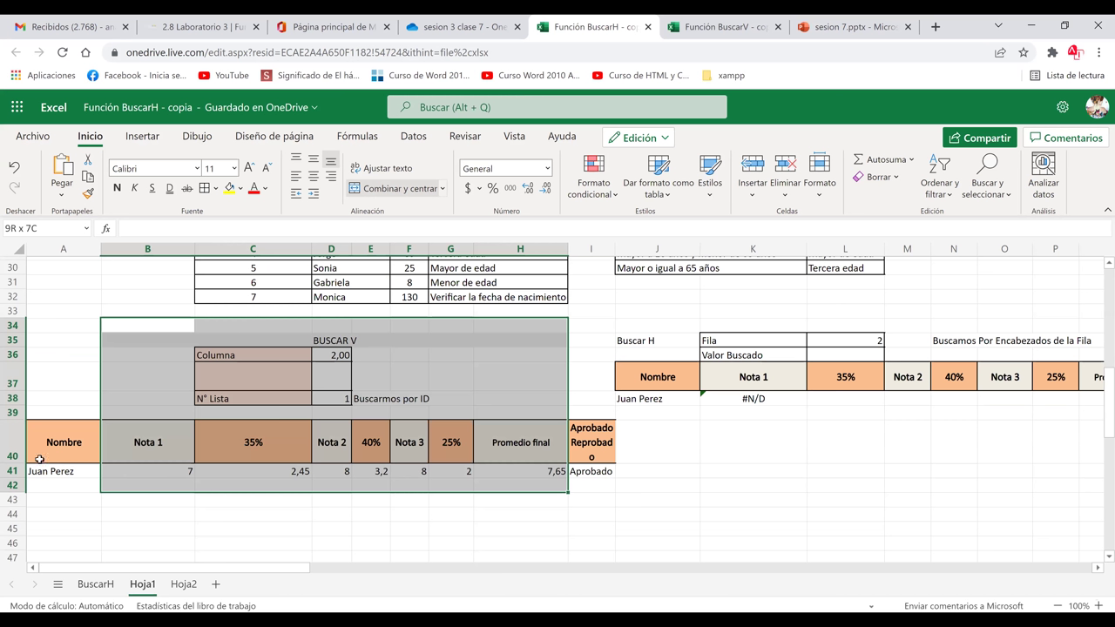
pyautogui.moveTo(651, 340); pyautogui.dragTo(1055, 409)
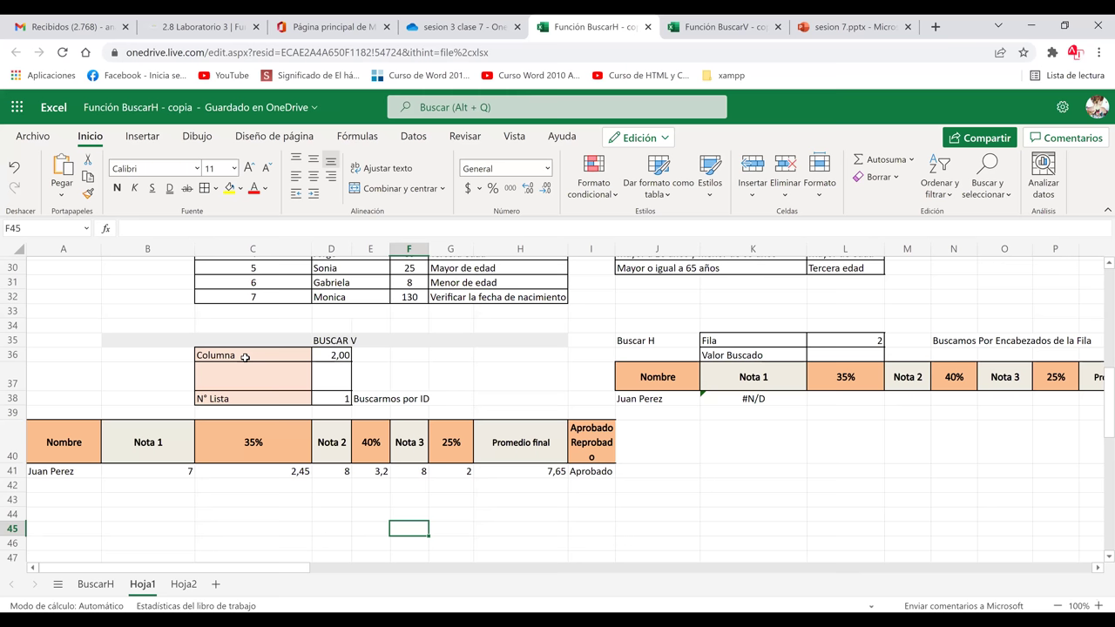
pyautogui.hotkey('ctrl', 'z')
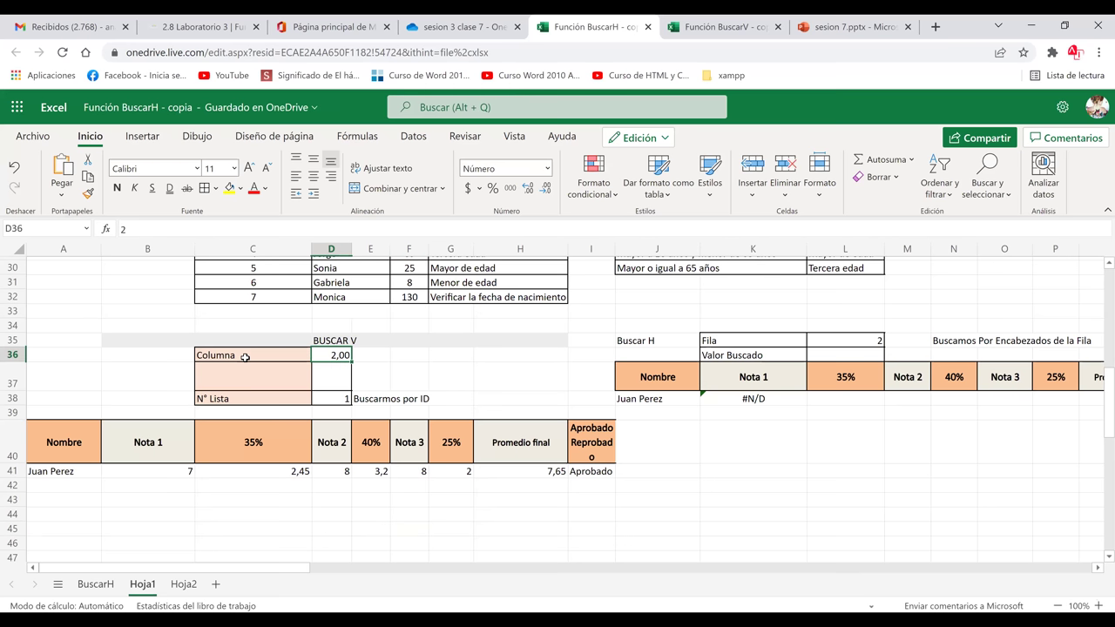
# Step: Check the BUSCAR V block's Columna, N° Lista and Nombre cells, and clear the existing lookup formula from A41
pyautogui.click(246, 357)
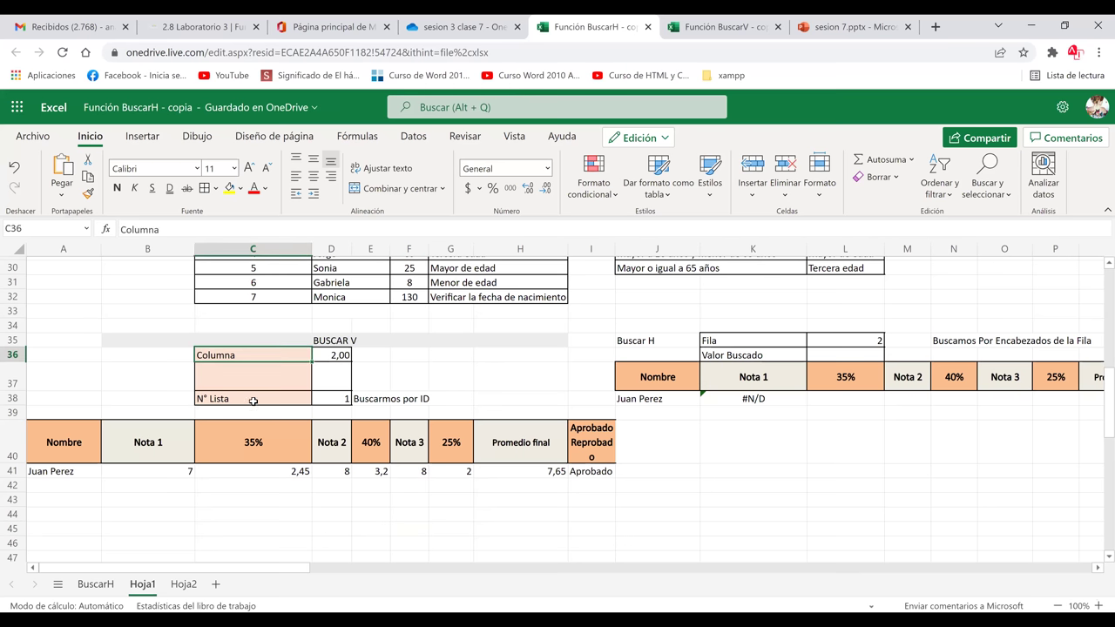
pyautogui.click(251, 398)
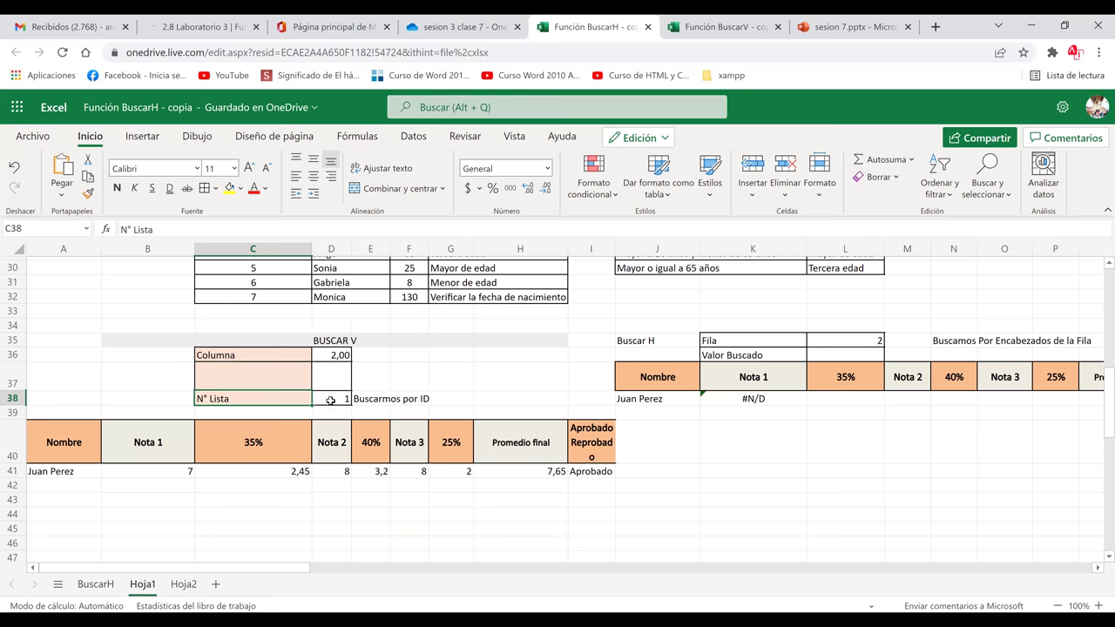
pyautogui.click(340, 355)
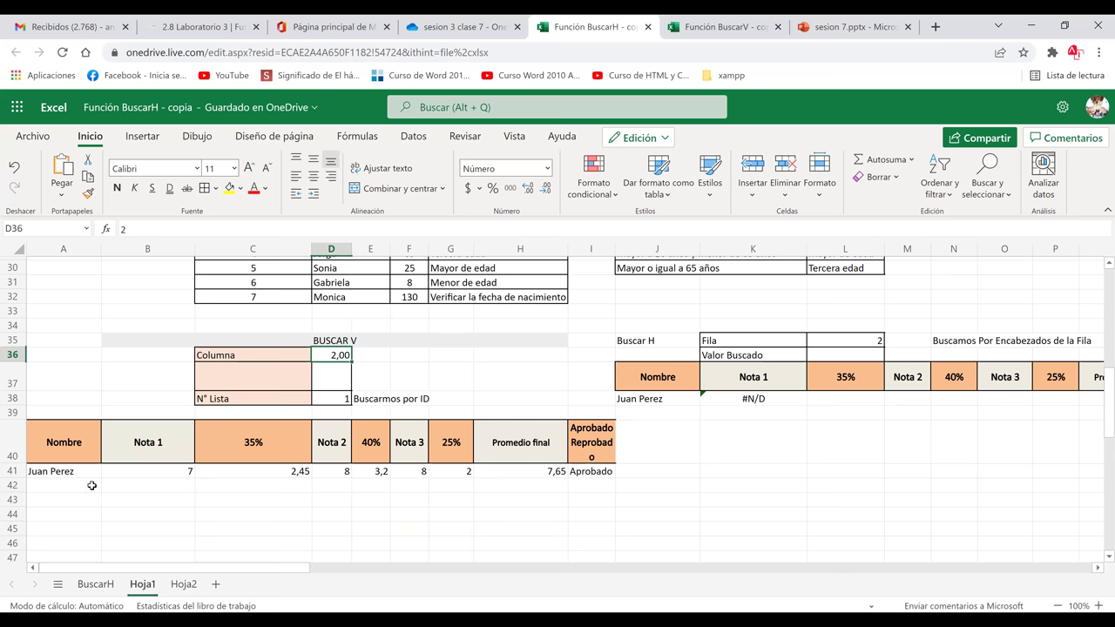
pyautogui.click(66, 453)
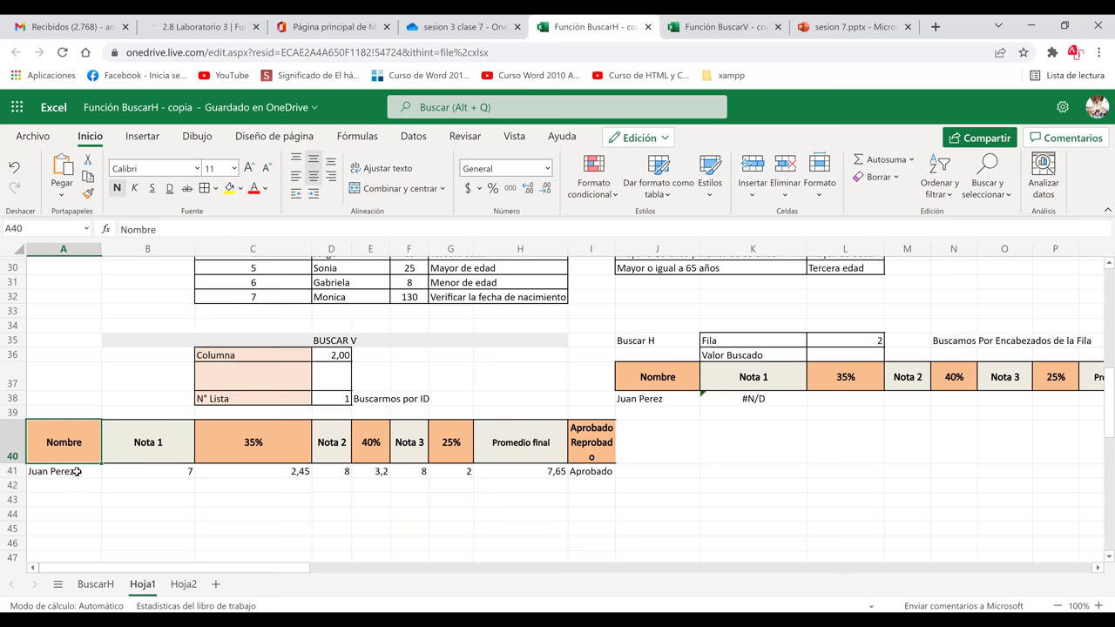
pyautogui.doubleClick(79, 473)
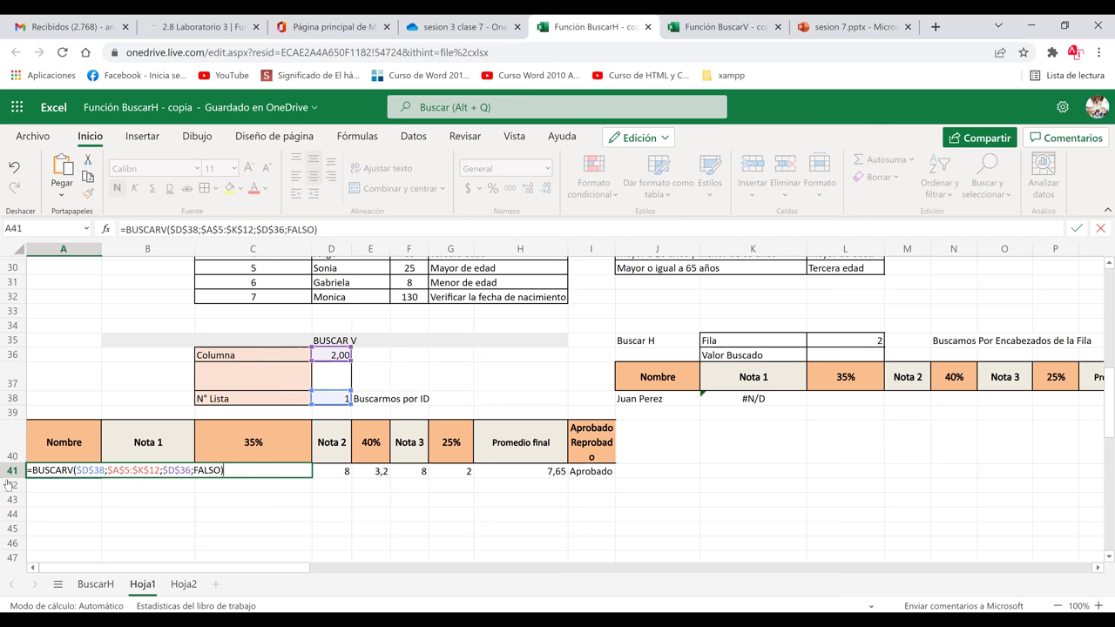
pyautogui.hotkey('shift', 'Home')
pyautogui.press('BackSpace')
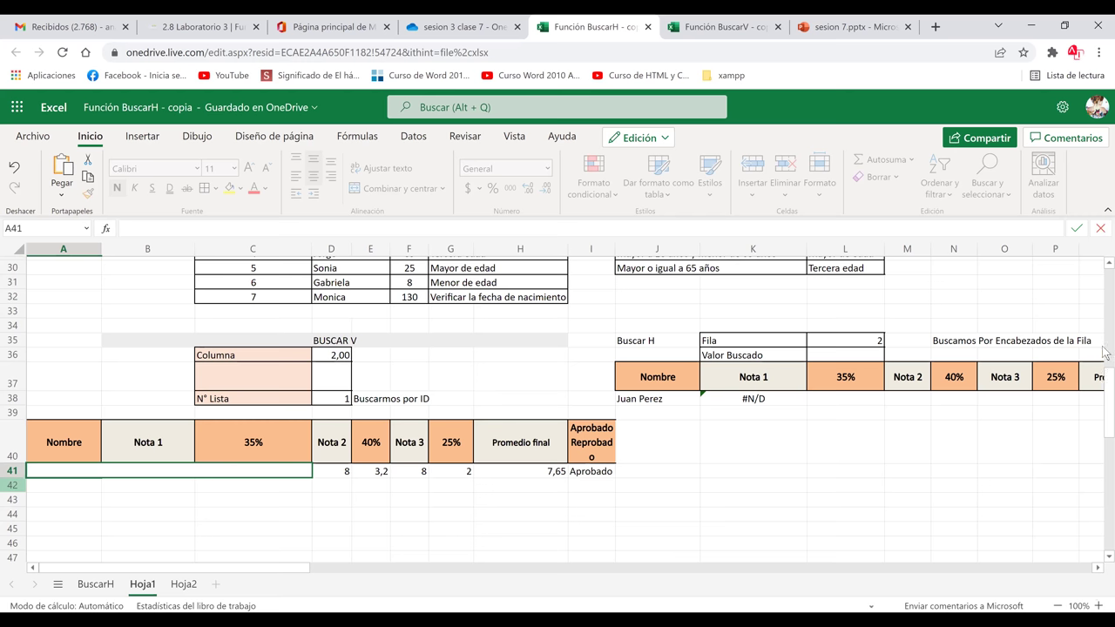
pyautogui.scroll(3, 1102, 374)
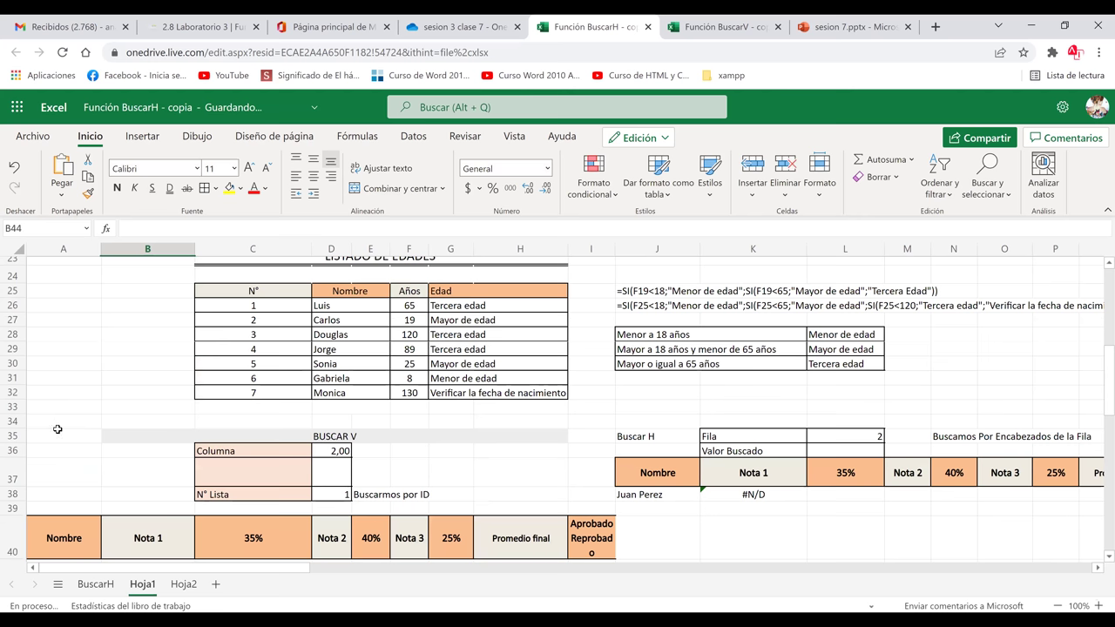
pyautogui.scroll(-3, 58, 429)
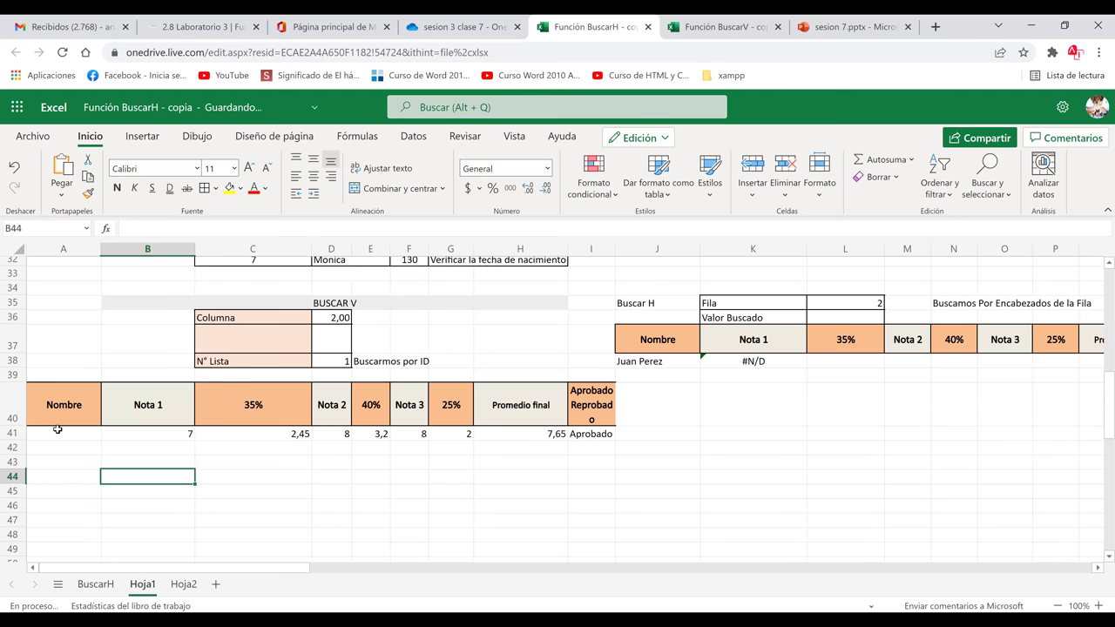
# Step: Start a BUSCARV formula in A41 under Nombre with the N° Lista cell D38 as the lookup value
pyautogui.click(57, 429)
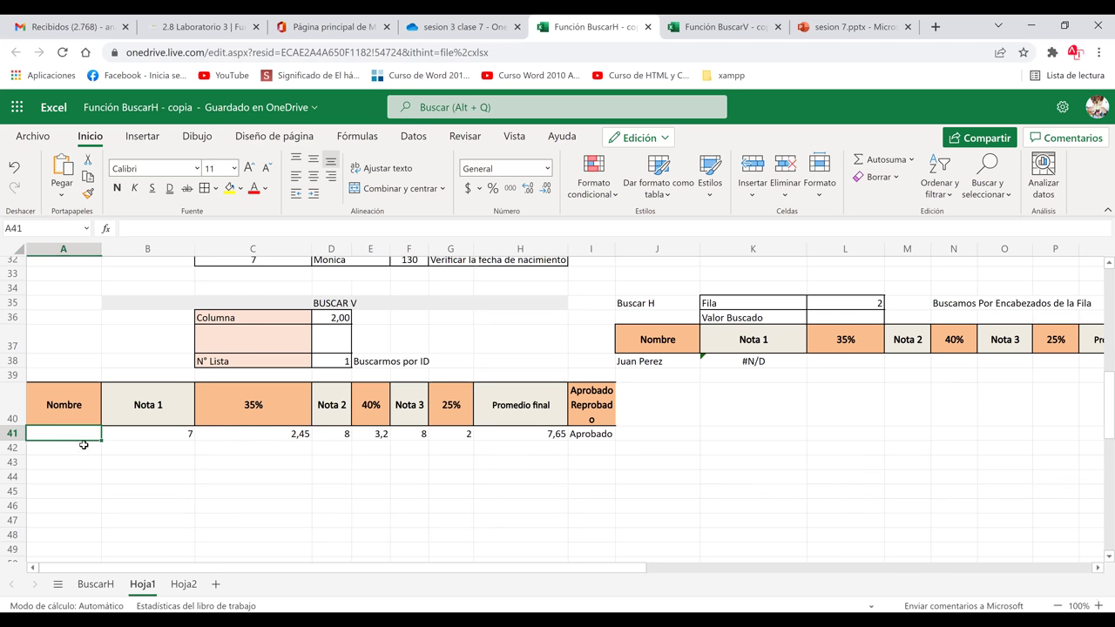
pyautogui.write('=')
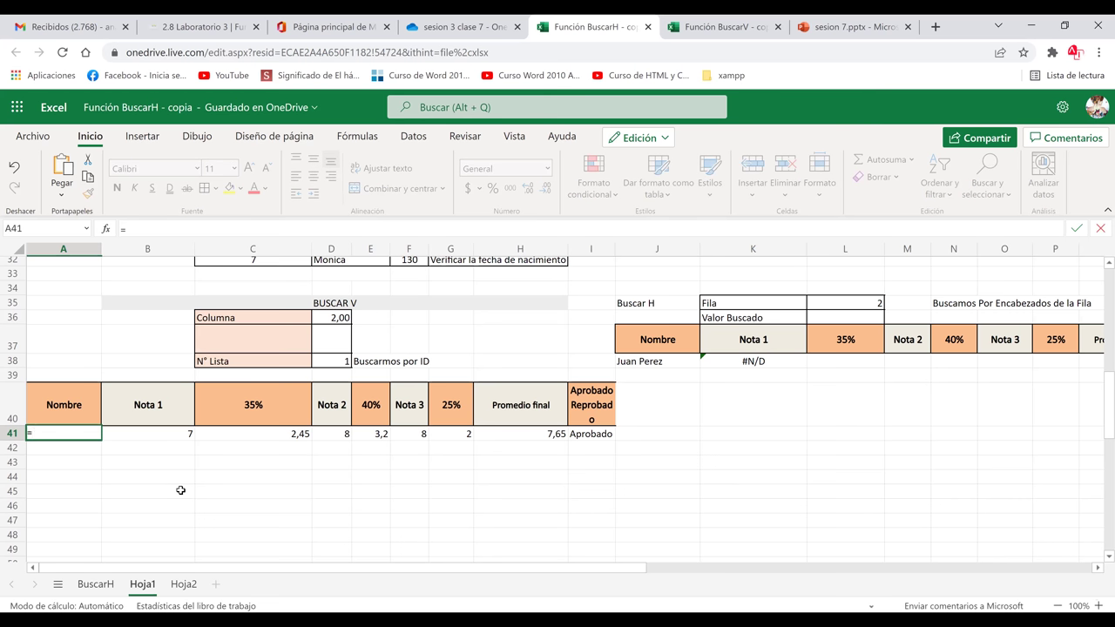
pyautogui.write('busc')
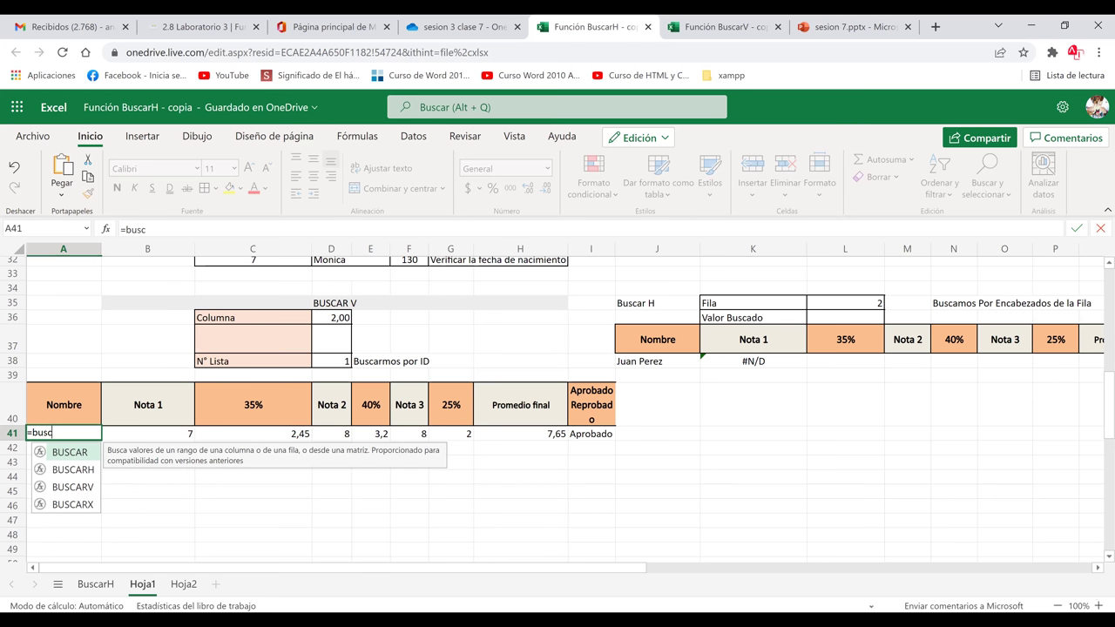
pyautogui.doubleClick(90, 490)
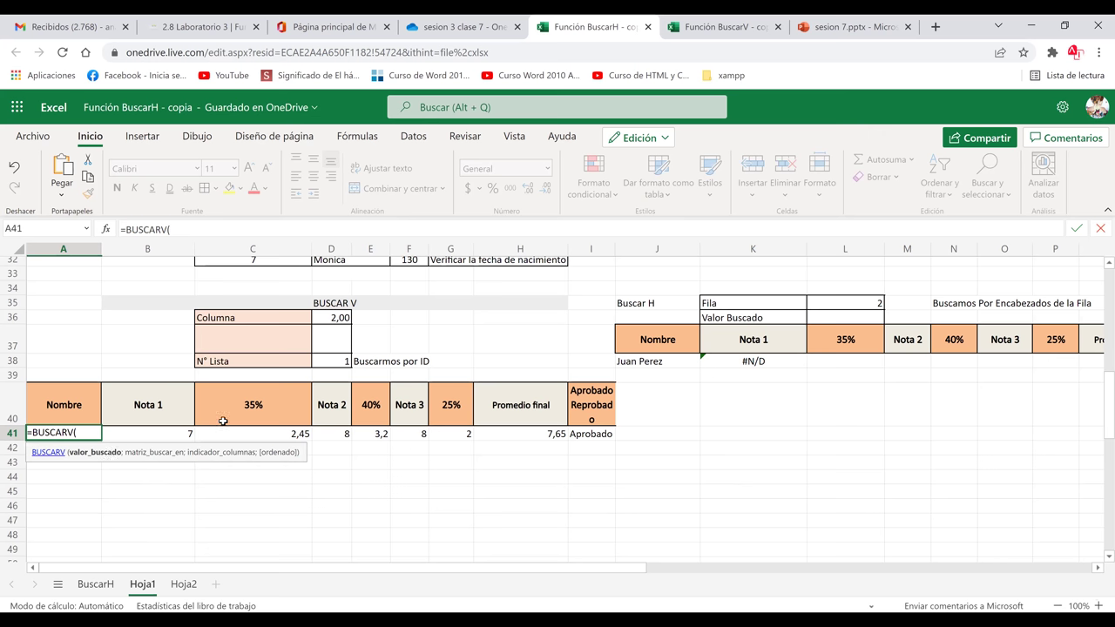
pyautogui.click(341, 360)
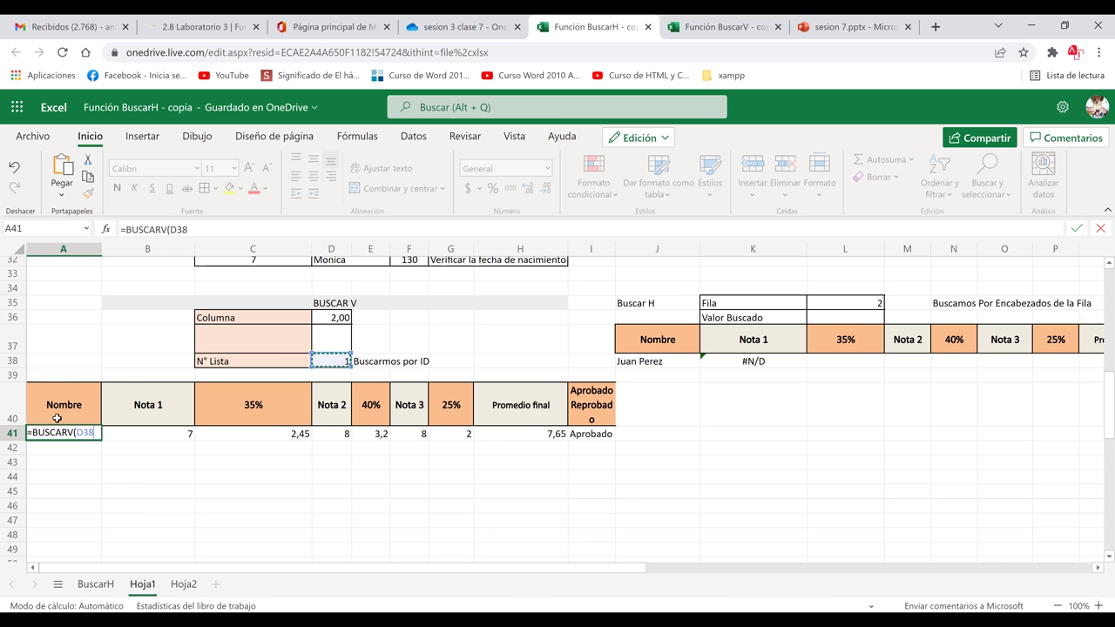
pyautogui.write(';')
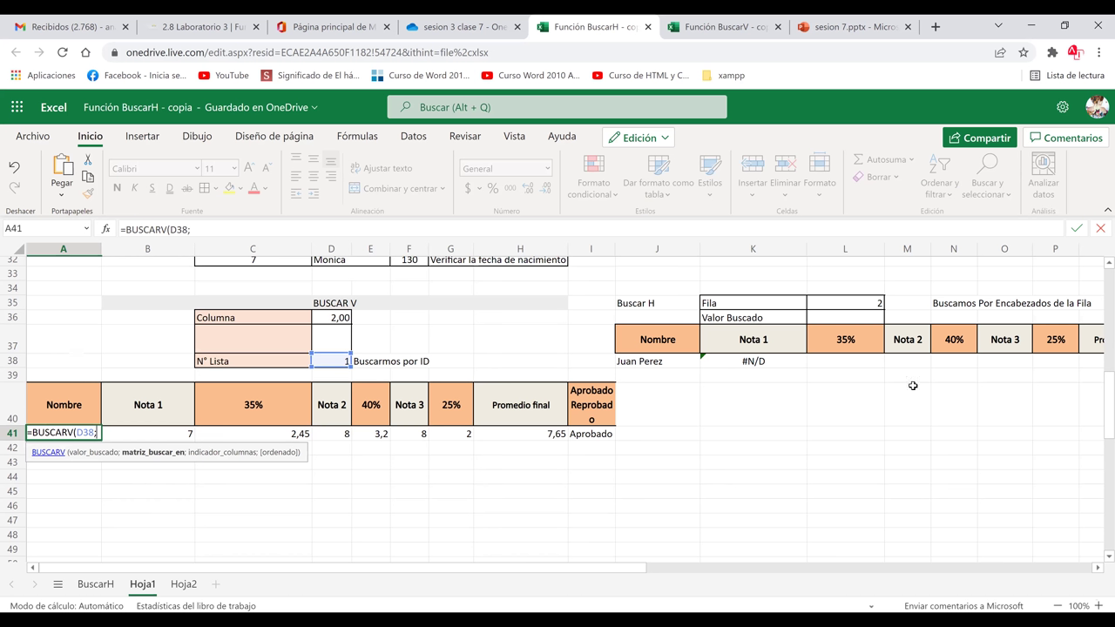
# Step: Set the formula's search matrix to the quarterly grades table data, A5:K12, without the header row
pyautogui.moveTo(1106, 389); pyautogui.dragTo(1106, 265)
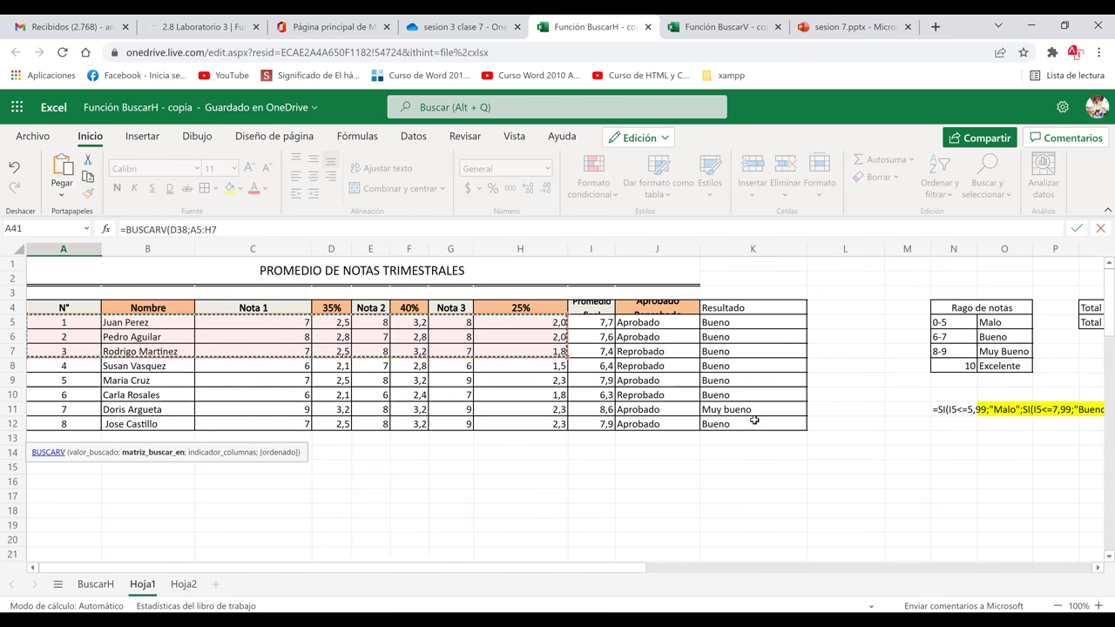
pyautogui.hotkey('shift', 'Right')
pyautogui.hotkey('shift', 'Right')
pyautogui.hotkey('shift', 'Right')
pyautogui.hotkey('shift', 'Down')
pyautogui.hotkey('shift', 'Down')
pyautogui.hotkey('shift', 'Down')
pyautogui.hotkey('shift', 'Down')
pyautogui.hotkey('shift', 'Down')
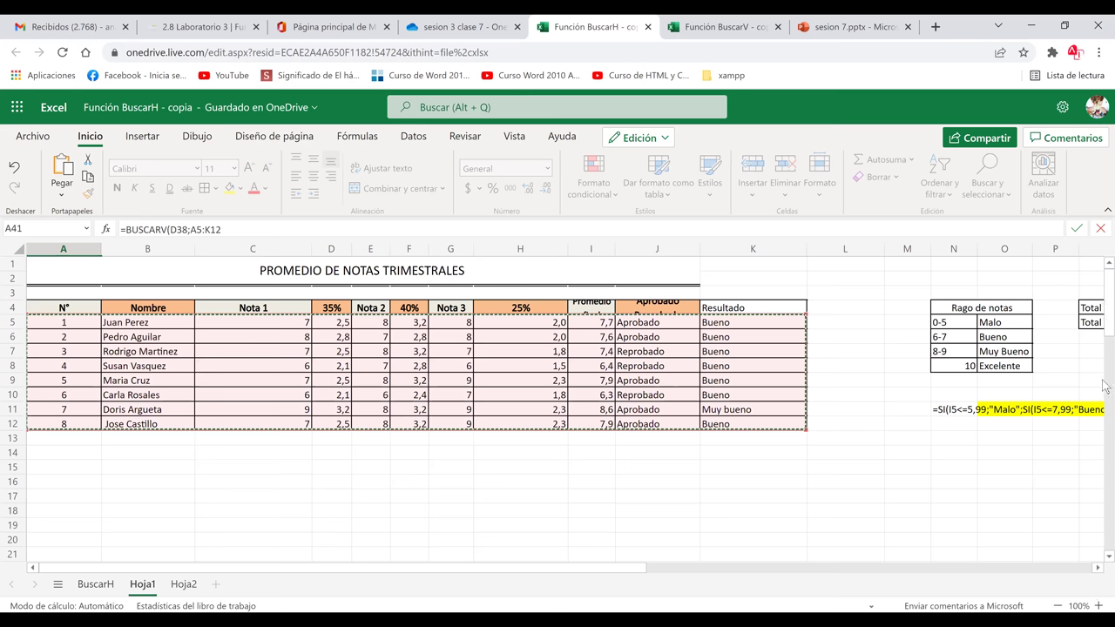
pyautogui.write(';')
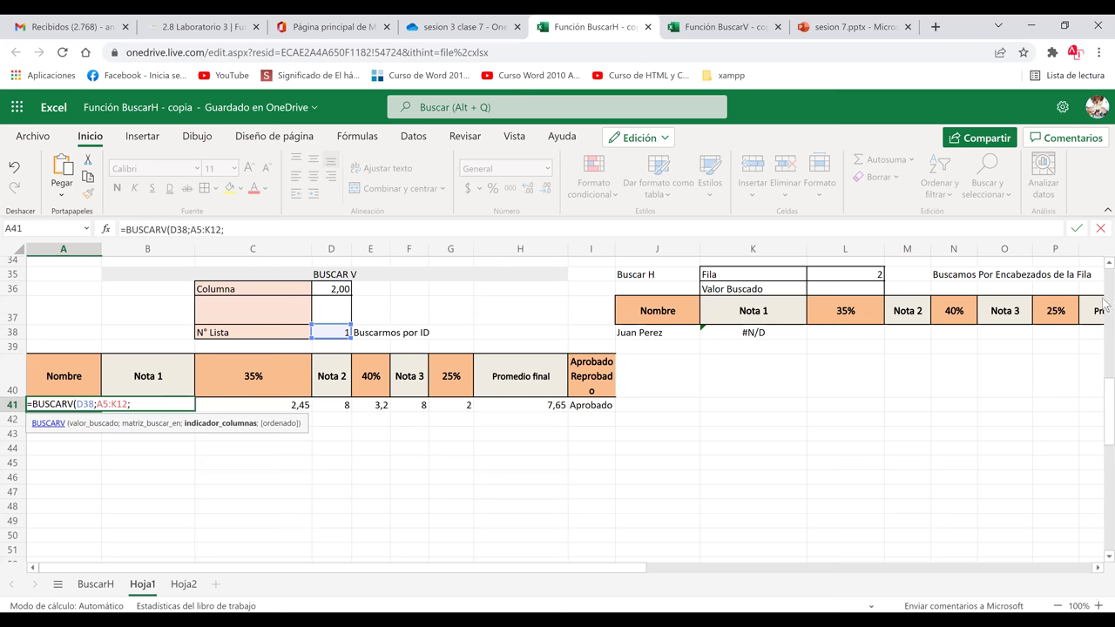
# Step: Complete the BUSCARV formula in A41 with the Columna cell D36 as column index and FALSO for exact match
pyautogui.scroll(10, 1104, 286)
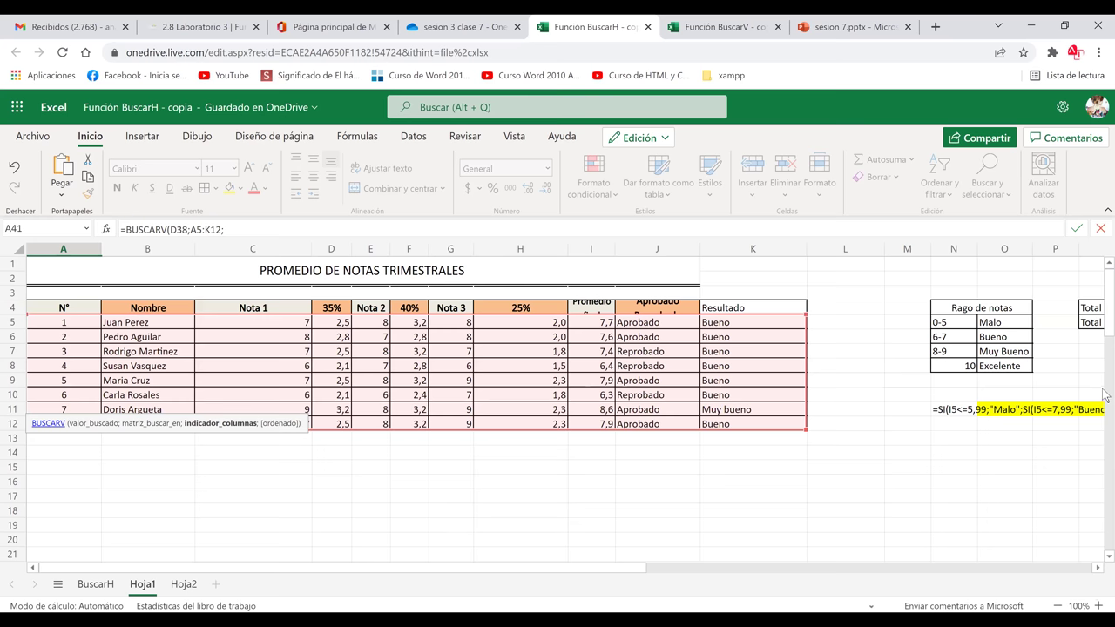
pyautogui.scroll(-11, 341, 333)
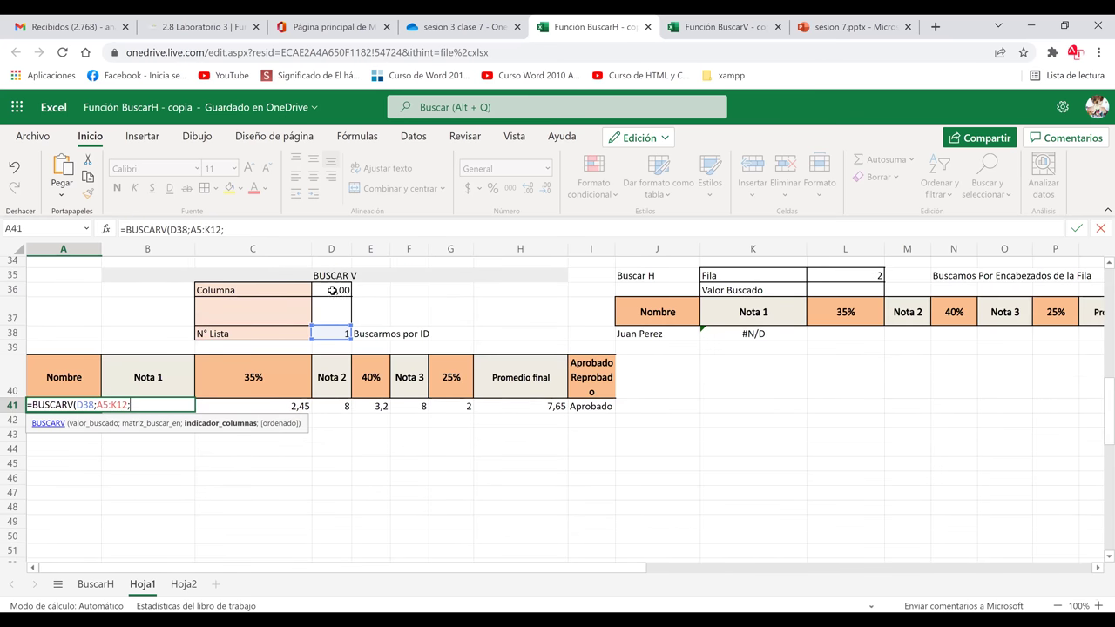
pyautogui.click(327, 290)
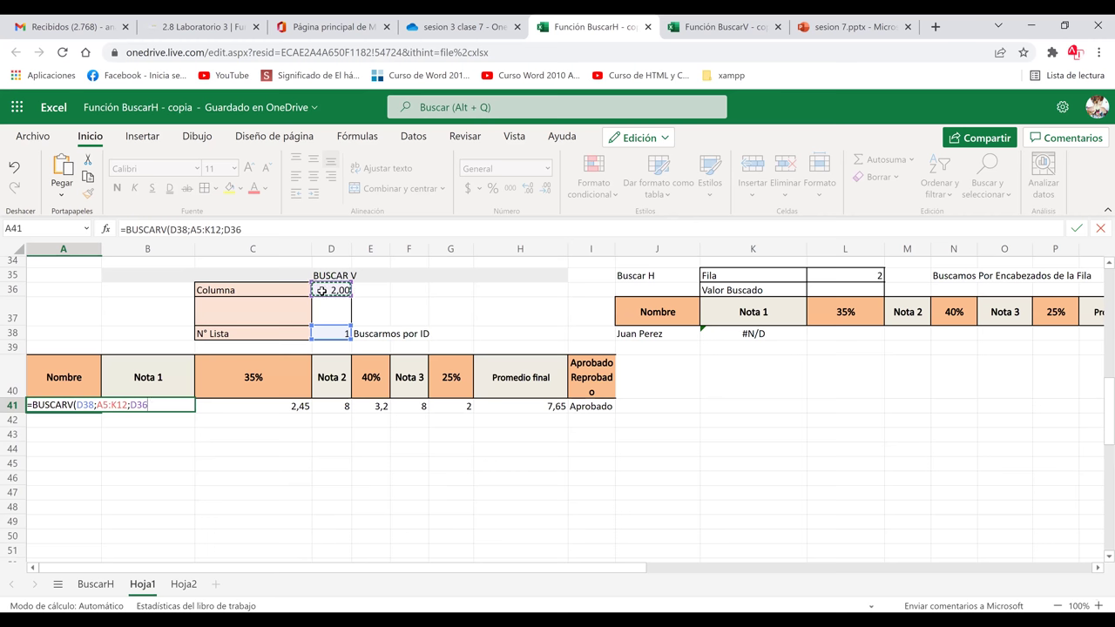
pyautogui.write(';')
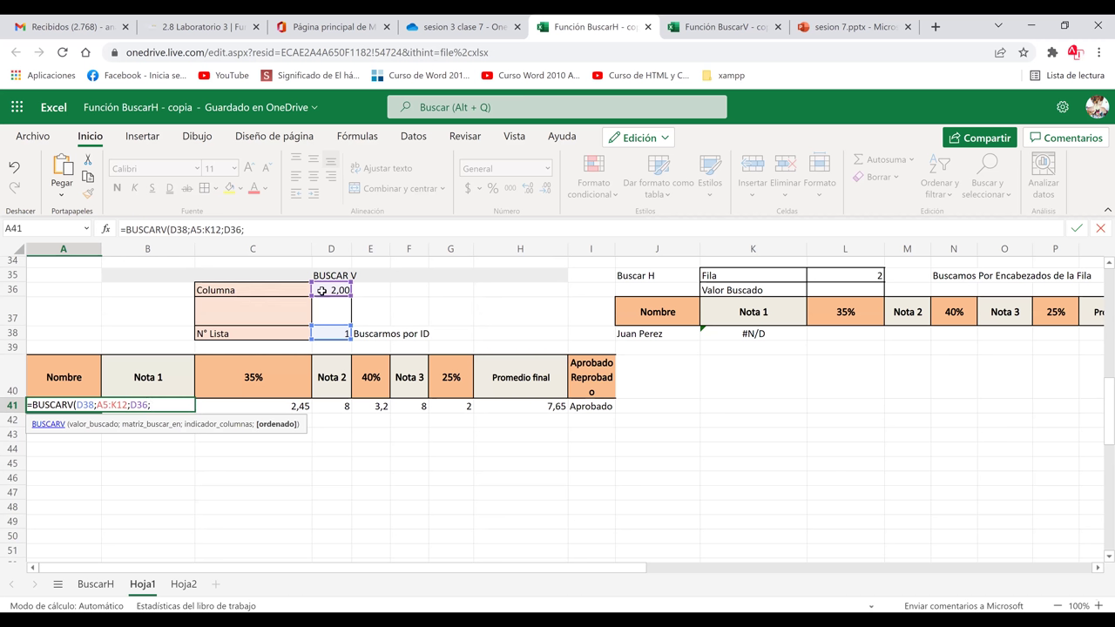
pyautogui.write('falso')
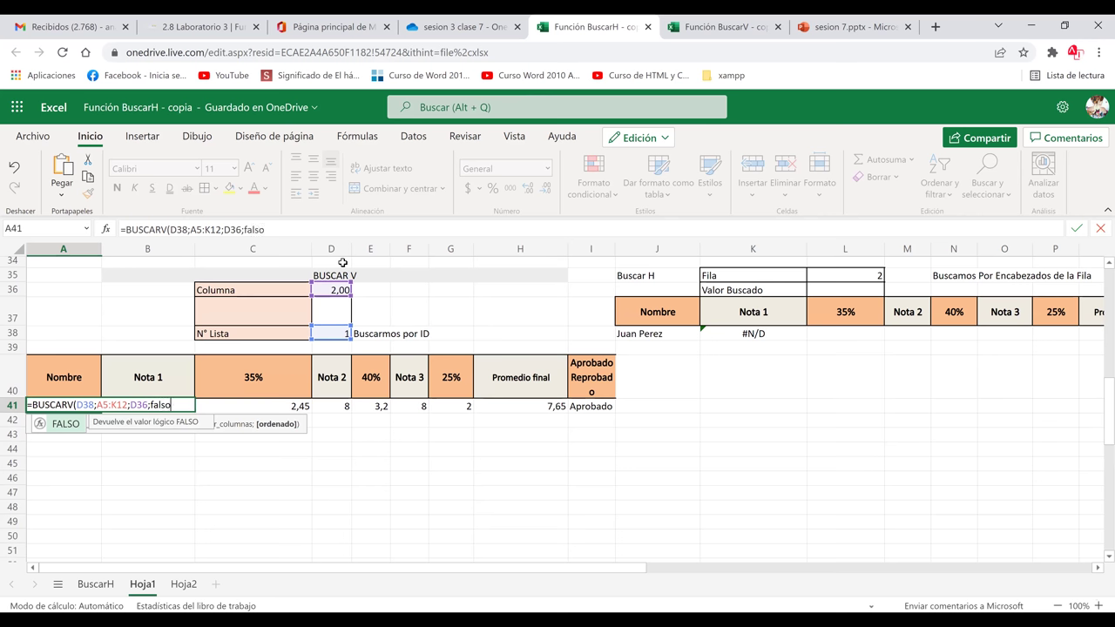
pyautogui.press('Return')
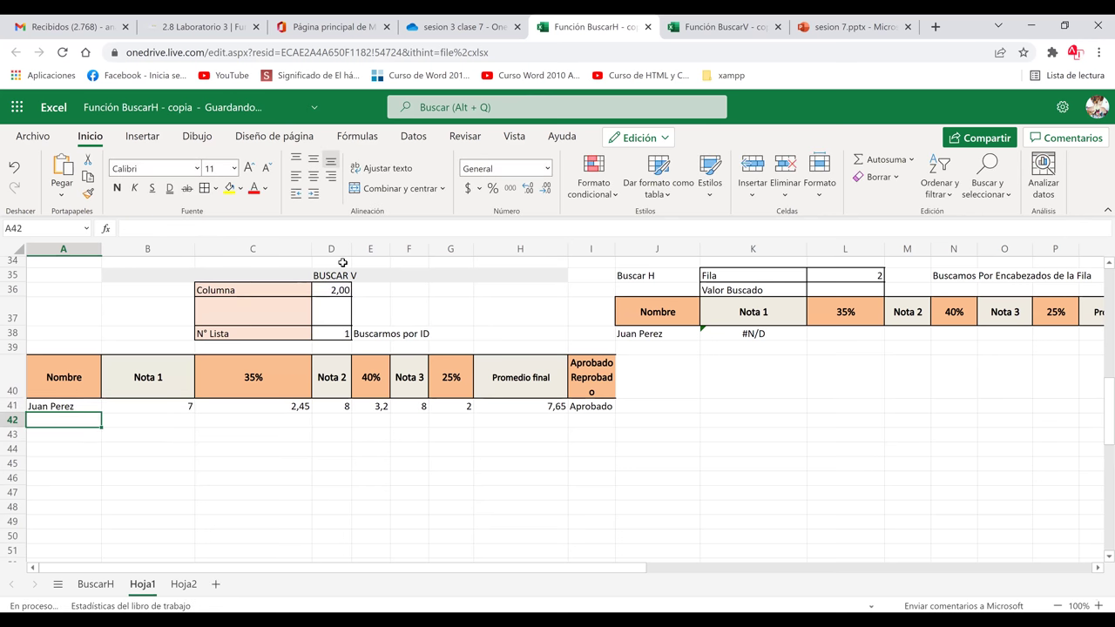
pyautogui.click(56, 406)
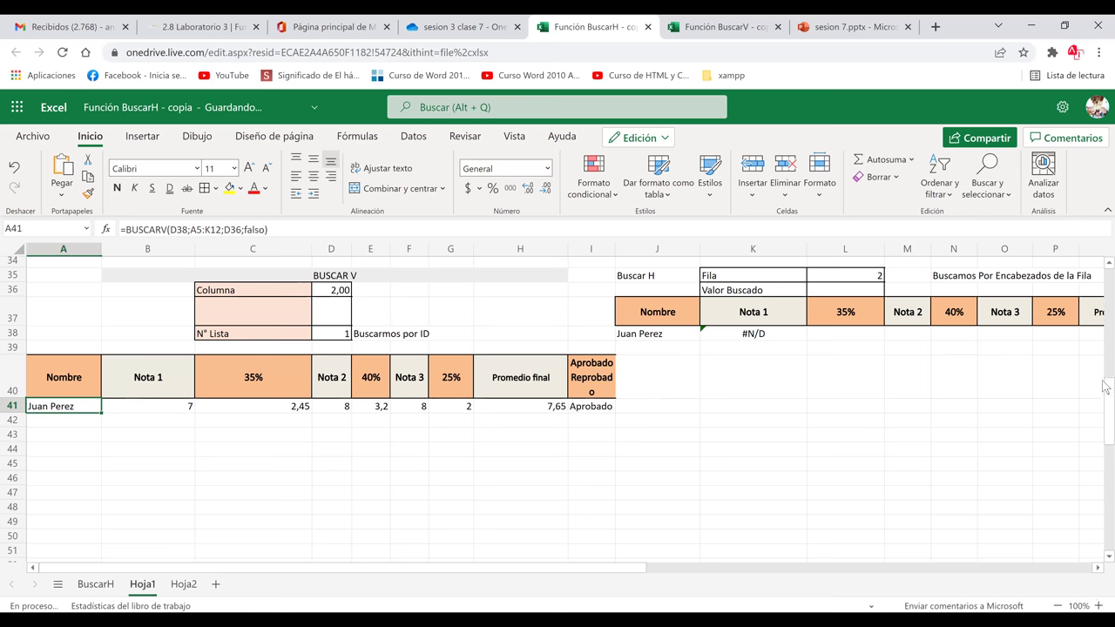
# Step: Examine the Buscar H block and the BUSCARH formula in J38, tracing its references to J37, L35 and the grades table range B4:K12
pyautogui.scroll(2, 1105, 375)
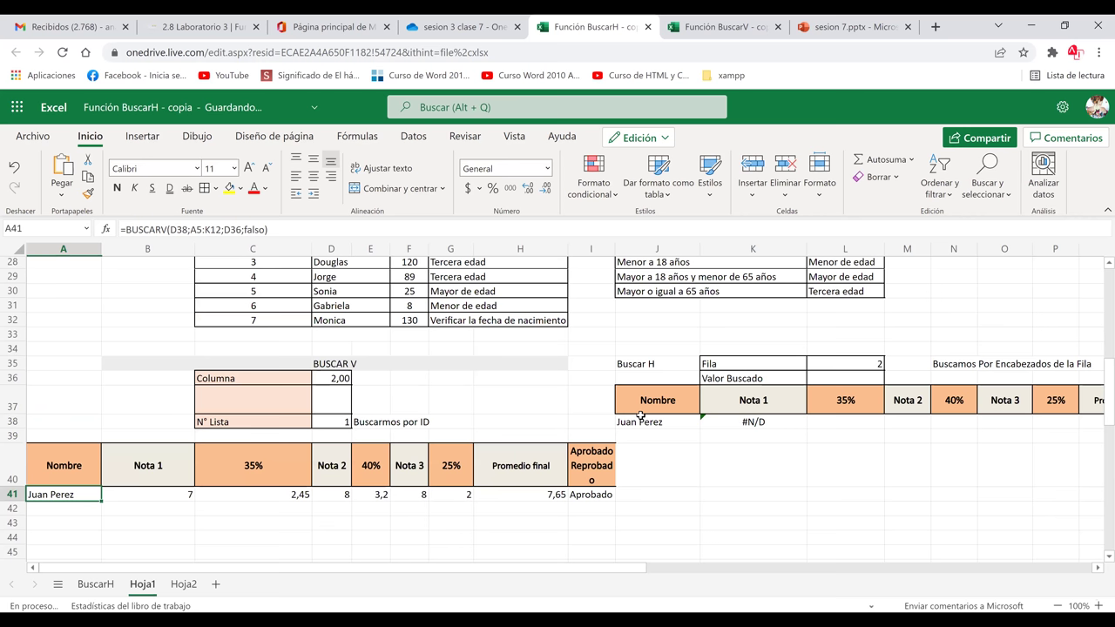
pyautogui.click(646, 389)
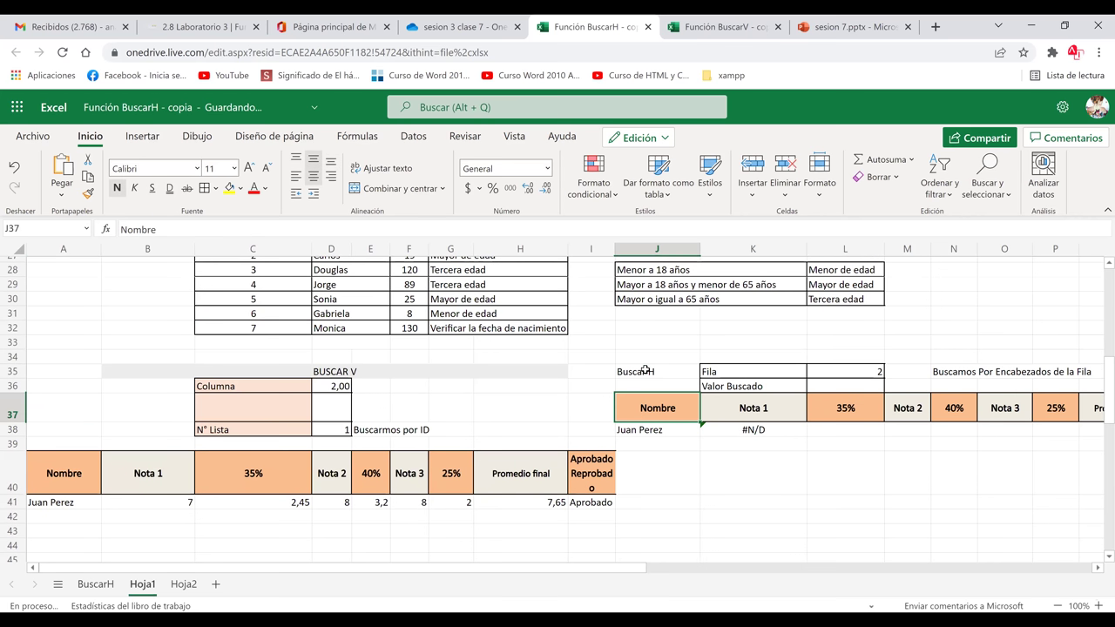
pyautogui.click(749, 384)
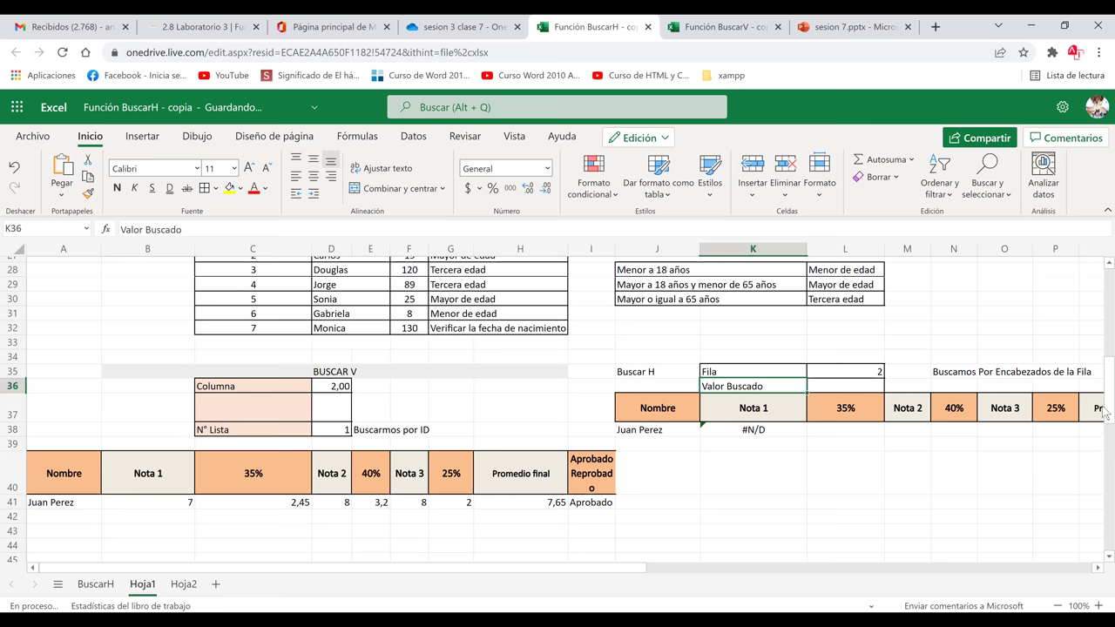
pyautogui.click(641, 431)
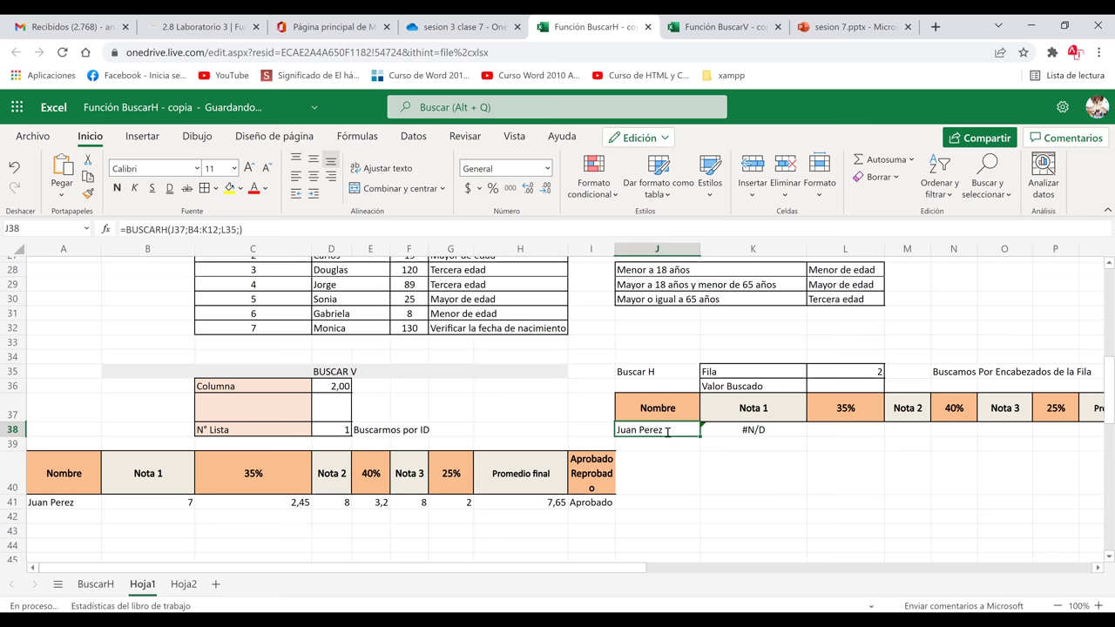
pyautogui.doubleClick(667, 432)
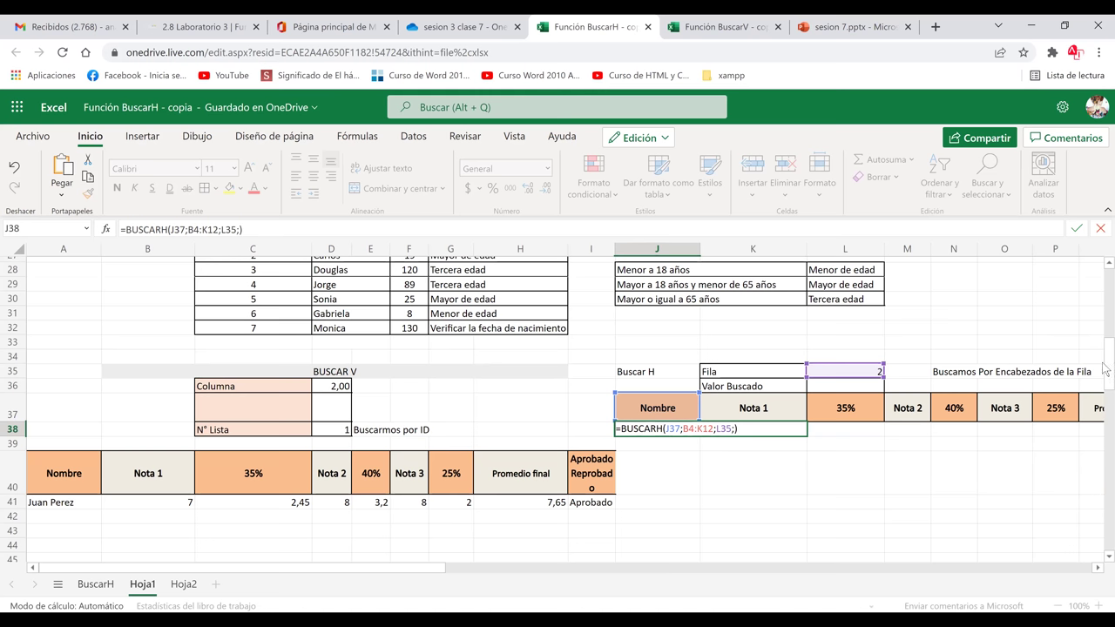
pyautogui.scroll(4, 1105, 366)
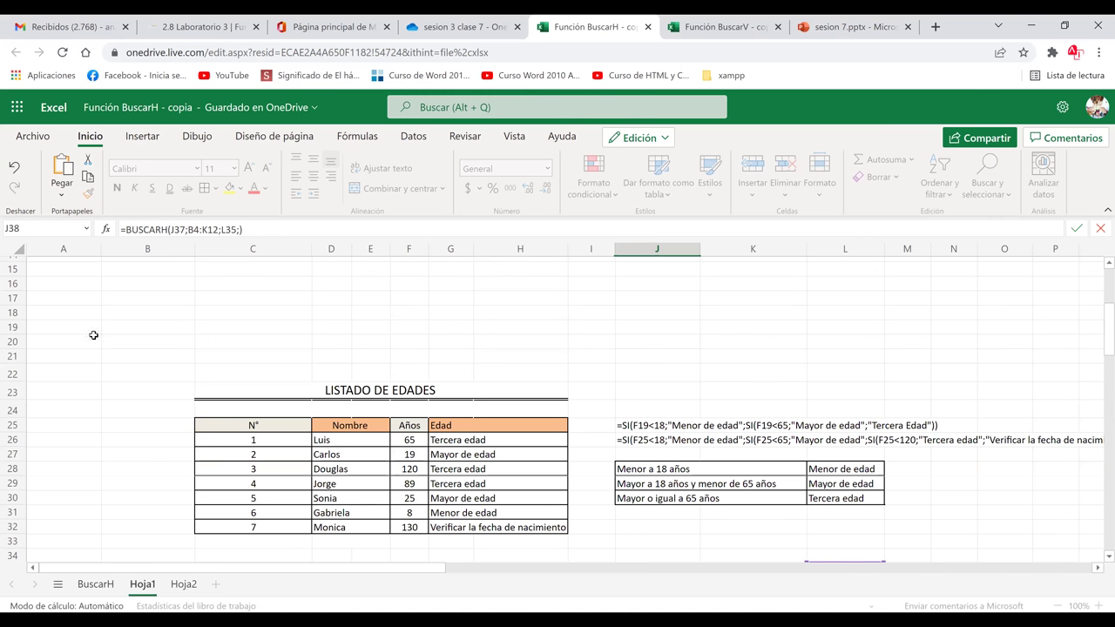
pyautogui.scroll(5, 409, 432)
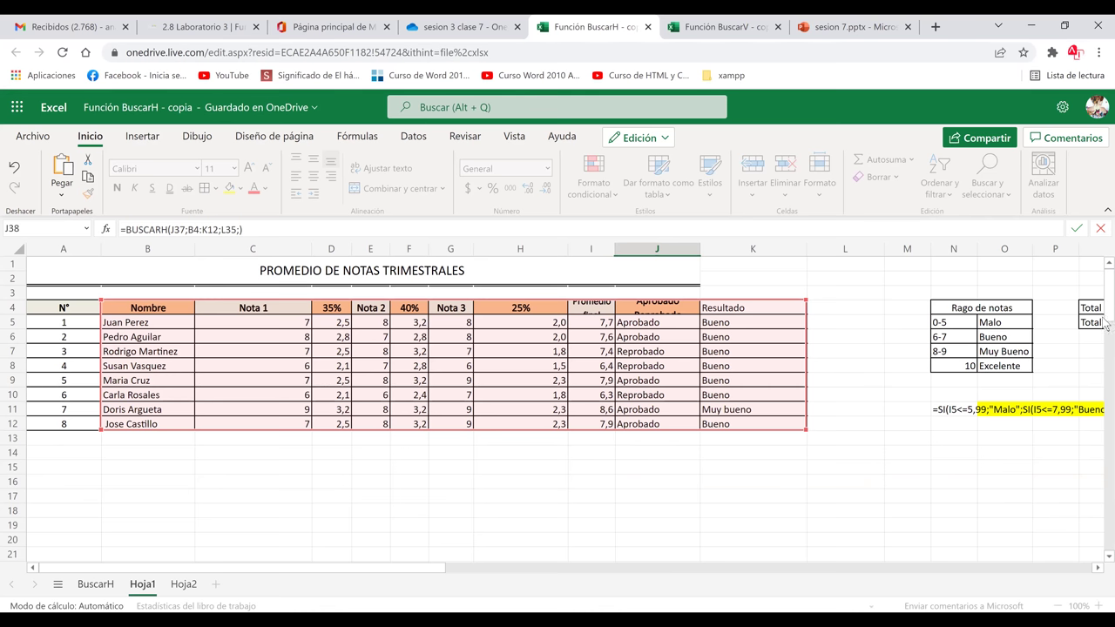
pyautogui.press('Return')
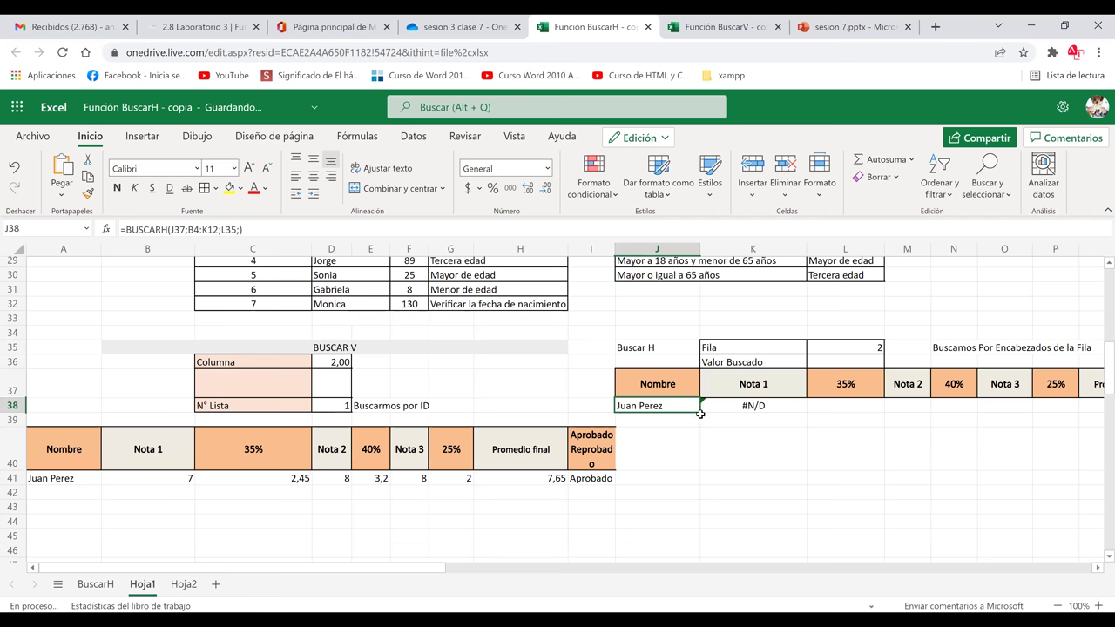
pyautogui.doubleClick(724, 407)
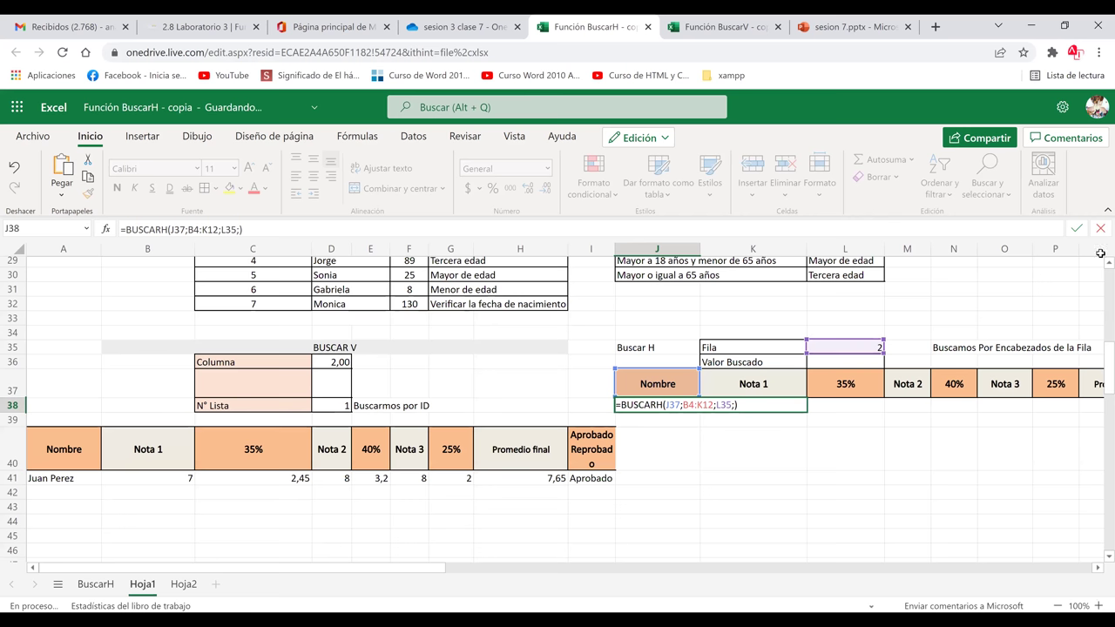
pyautogui.scroll(10, 1100, 252)
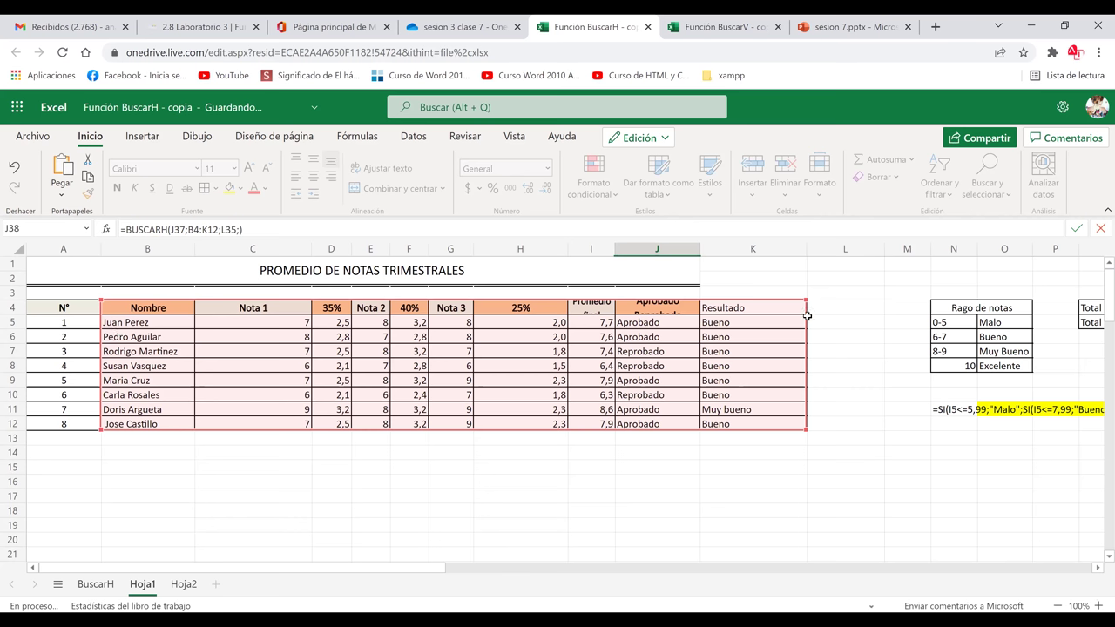
pyautogui.moveTo(1104, 340); pyautogui.dragTo(1104, 360)
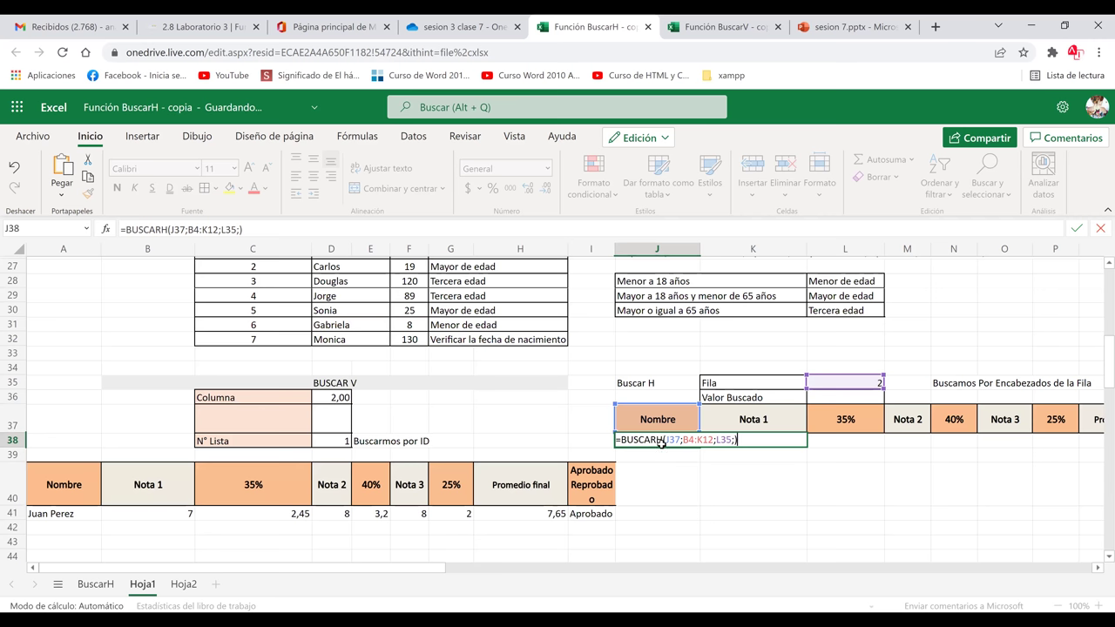
# Step: Leave the BUSCARH formula in J38 as written and review the Buscar H header row and the formula cell beneath Nombre
pyautogui.hotkey('ctrl', 'Return')
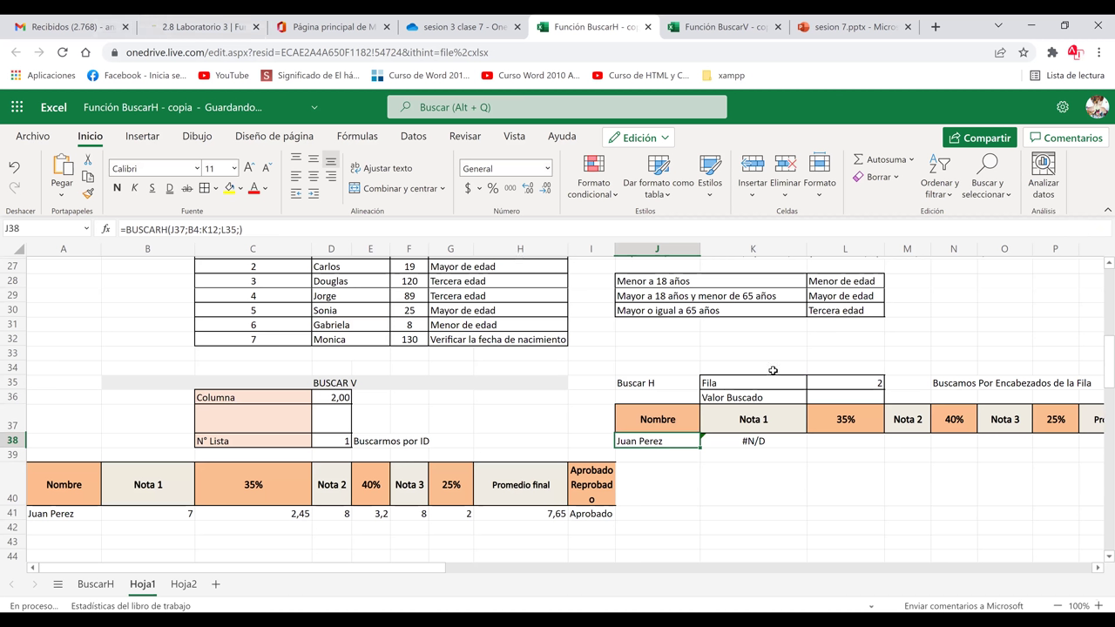
pyautogui.click(770, 485)
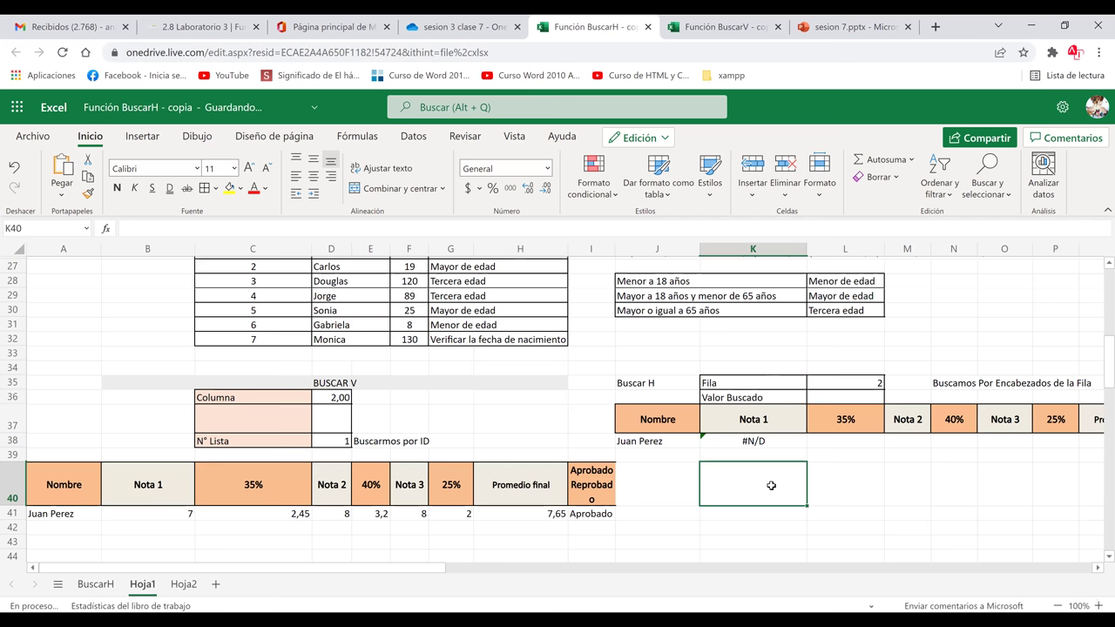
pyautogui.moveTo(650, 414); pyautogui.dragTo(1102, 427)
pyautogui.moveTo(870, 460); pyautogui.dragTo(657, 519)
pyautogui.click(738, 521)
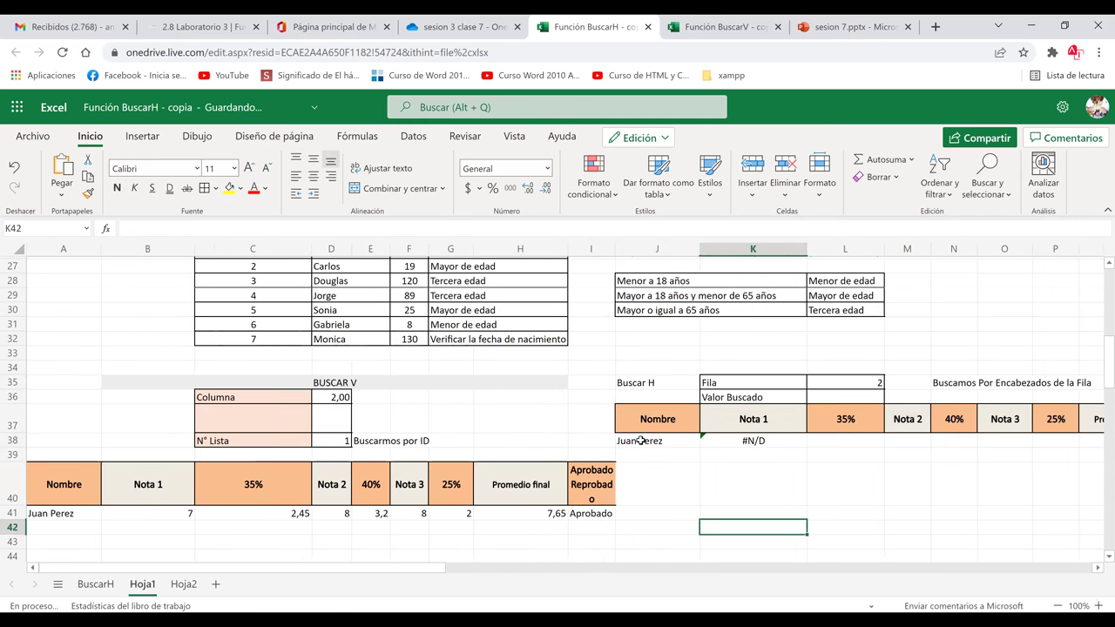
pyautogui.click(641, 441)
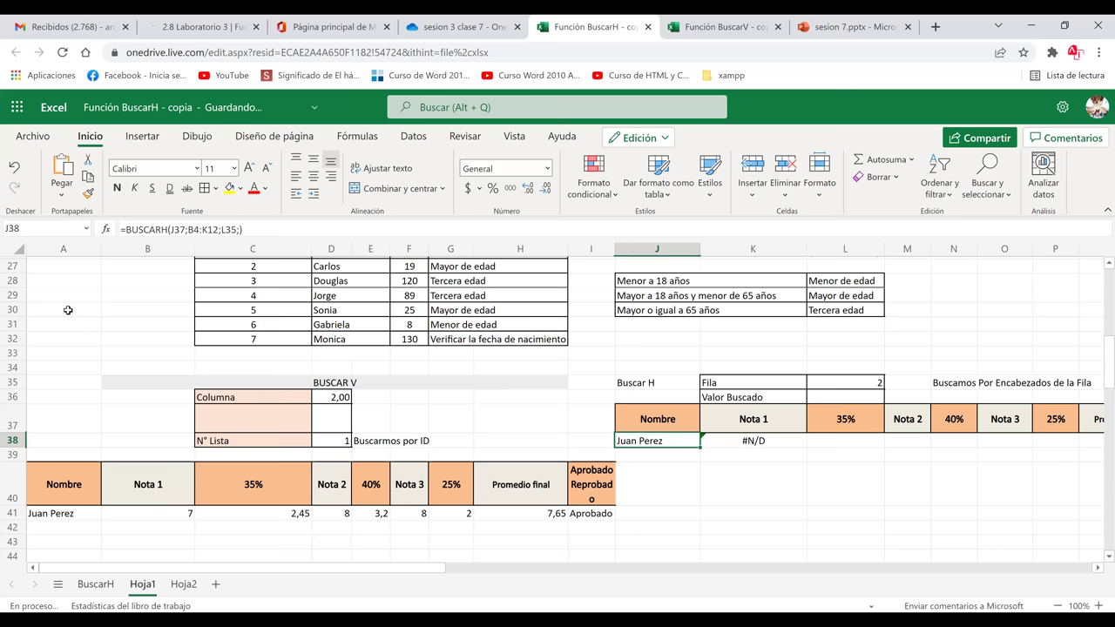
# Step: Examine the quarterly grades table's header row and its N° column to compare searching by header with searching by ID
pyautogui.scroll(9, 74, 248)
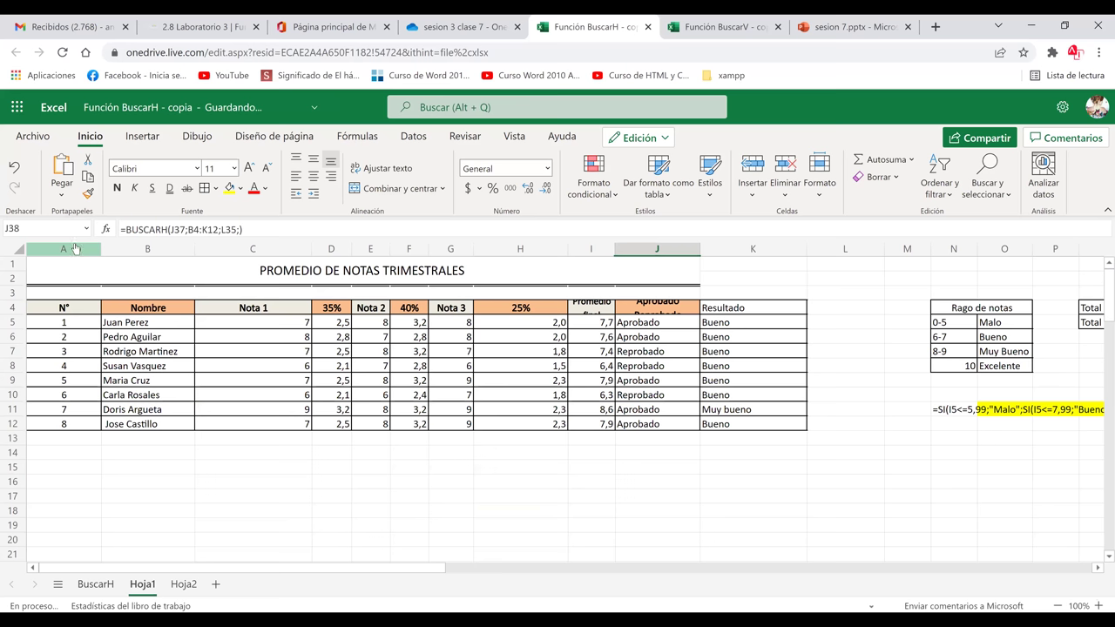
pyautogui.click(75, 248)
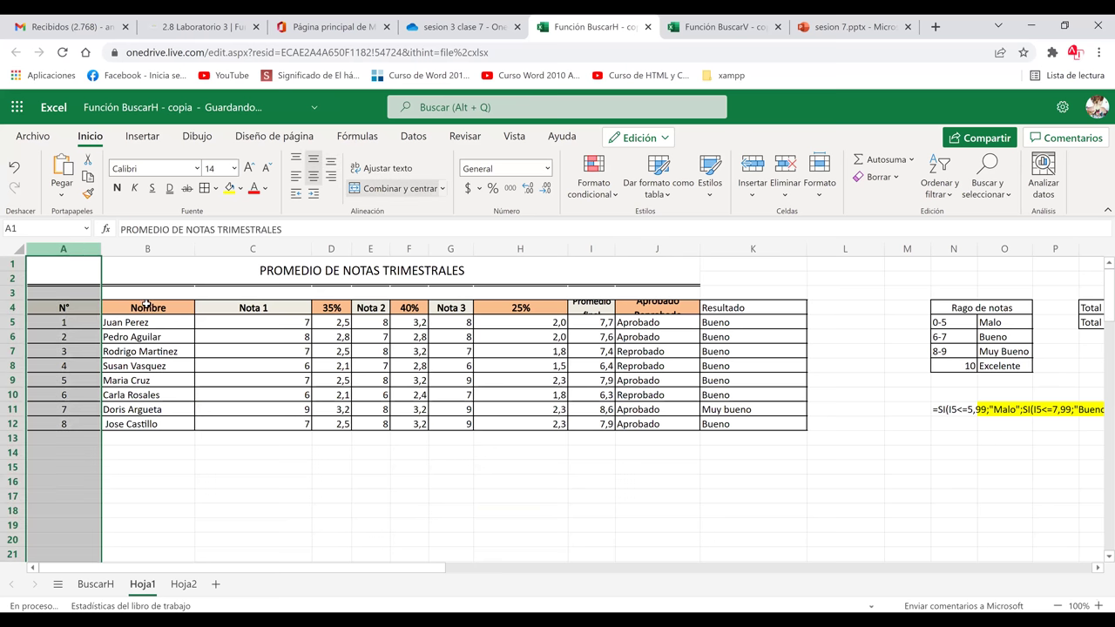
pyautogui.moveTo(148, 308); pyautogui.dragTo(296, 318)
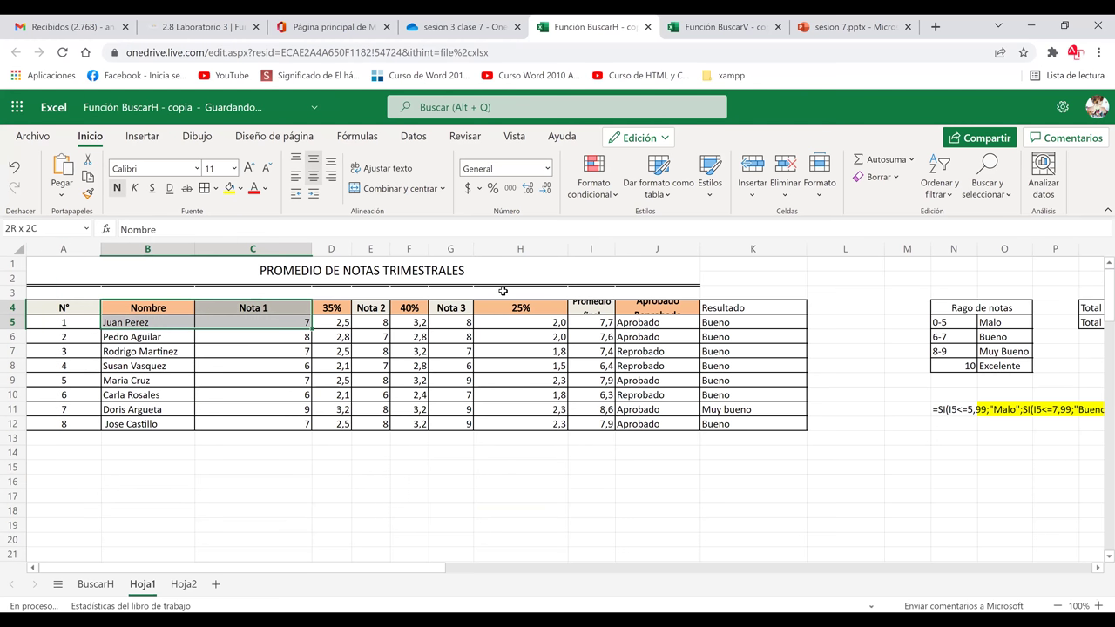
pyautogui.moveTo(692, 310); pyautogui.dragTo(692, 310)
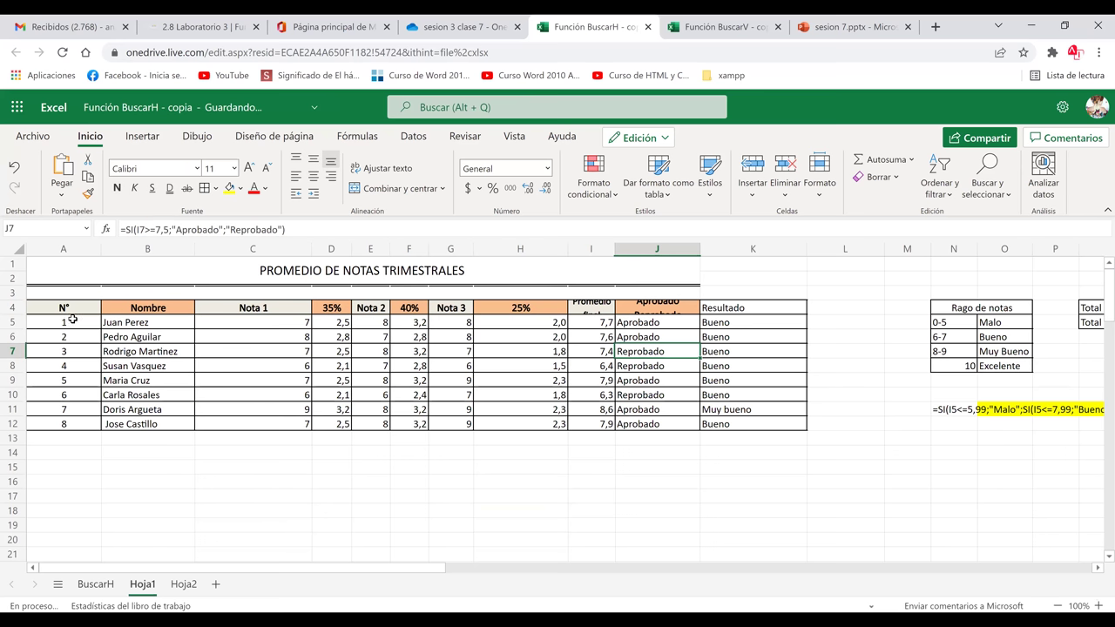
pyautogui.moveTo(73, 321); pyautogui.dragTo(76, 405)
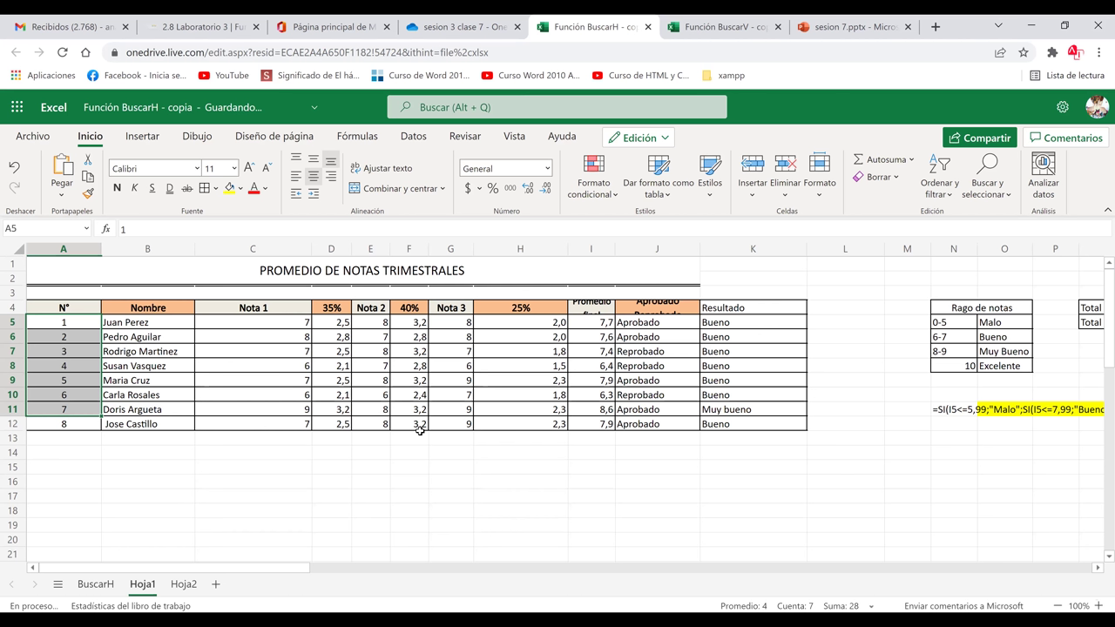
pyautogui.click(513, 477)
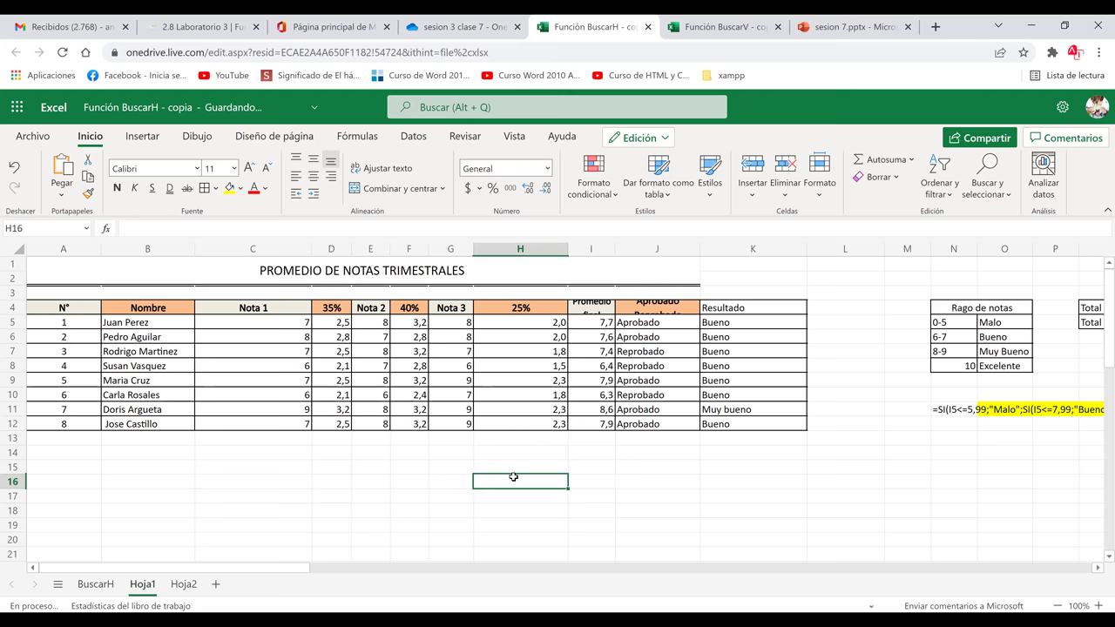
# Step: Review the BUSCAR V block on Hoja1, inspecting the BUSCARV formulas in A41 under Nombre and B41 under Nota 1
pyautogui.press('Down')
pyautogui.press('Down')
pyautogui.press('Down')
pyautogui.press('Down')
pyautogui.press('Down')
pyautogui.press('Down')
pyautogui.press('Down')
pyautogui.press('Down')
pyautogui.press('Down')
pyautogui.press('Down')
pyautogui.press('Down')
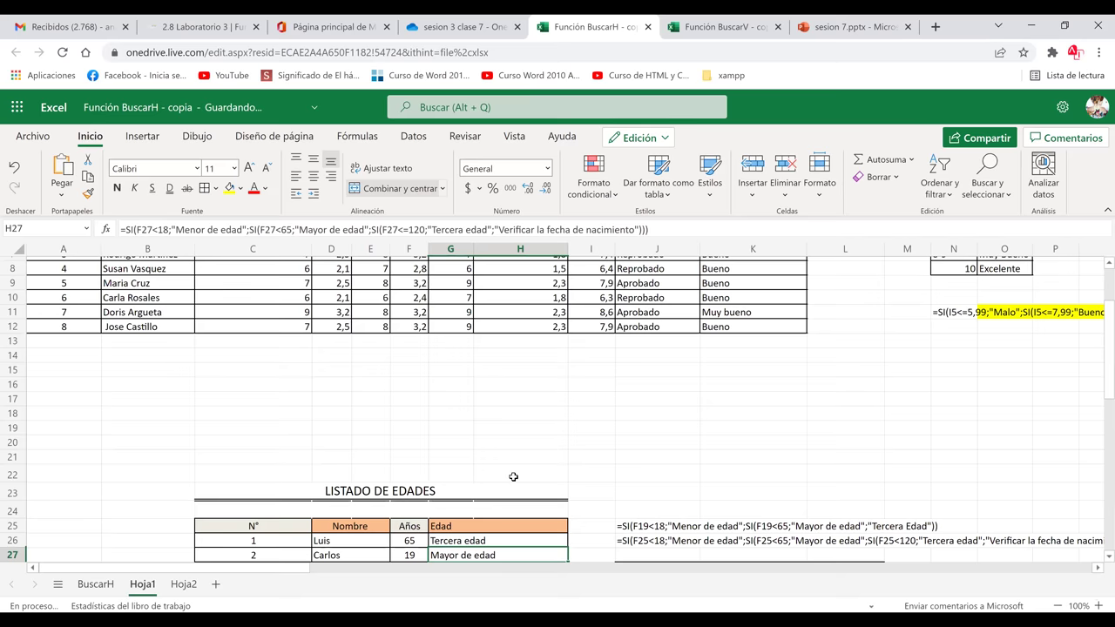
pyautogui.press('Down')
pyautogui.press('Down')
pyautogui.press('Down')
pyautogui.press('Down')
pyautogui.press('Down')
pyautogui.press('Down')
pyautogui.press('Down')
pyautogui.press('Down')
pyautogui.press('Down')
pyautogui.press('Down')
pyautogui.press('Down')
pyautogui.press('Down')
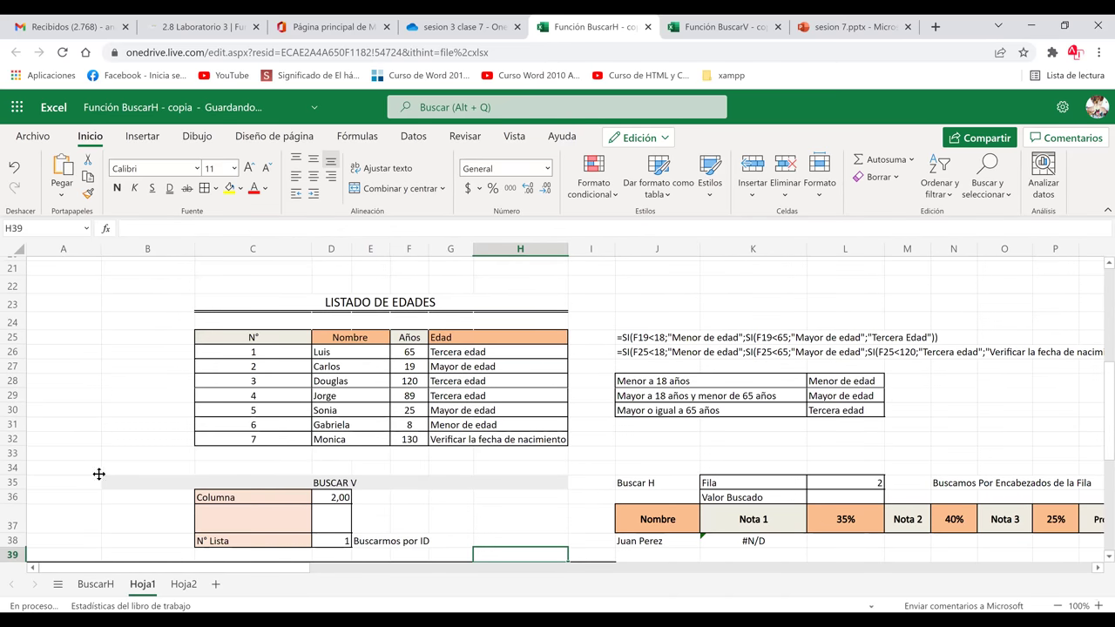
pyautogui.press('Down')
pyautogui.press('Down')
pyautogui.press('Home')
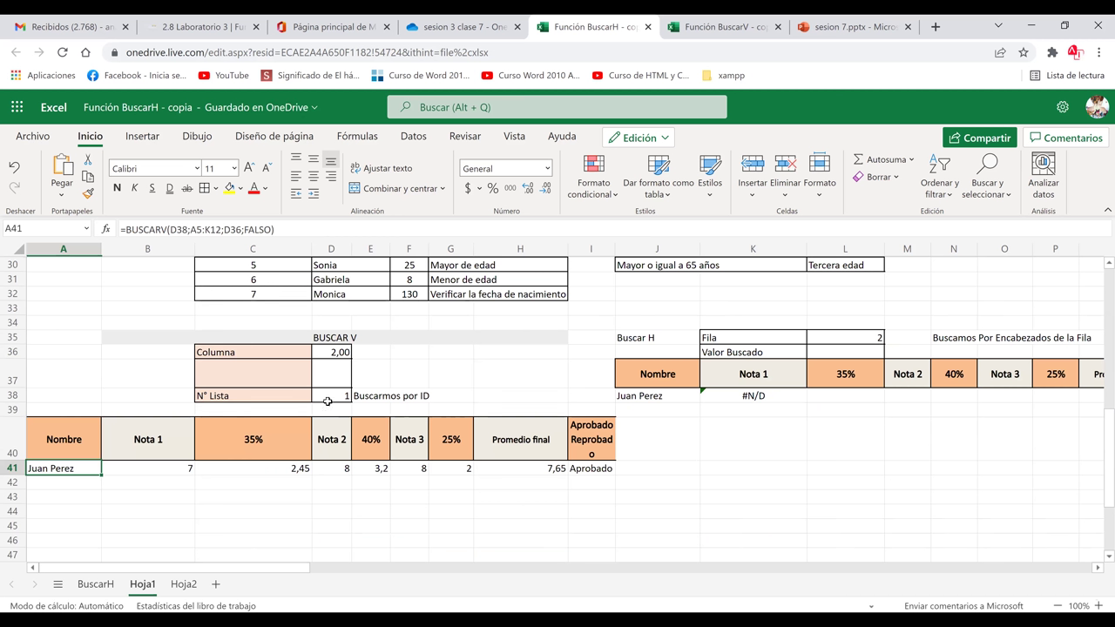
pyautogui.click(149, 469)
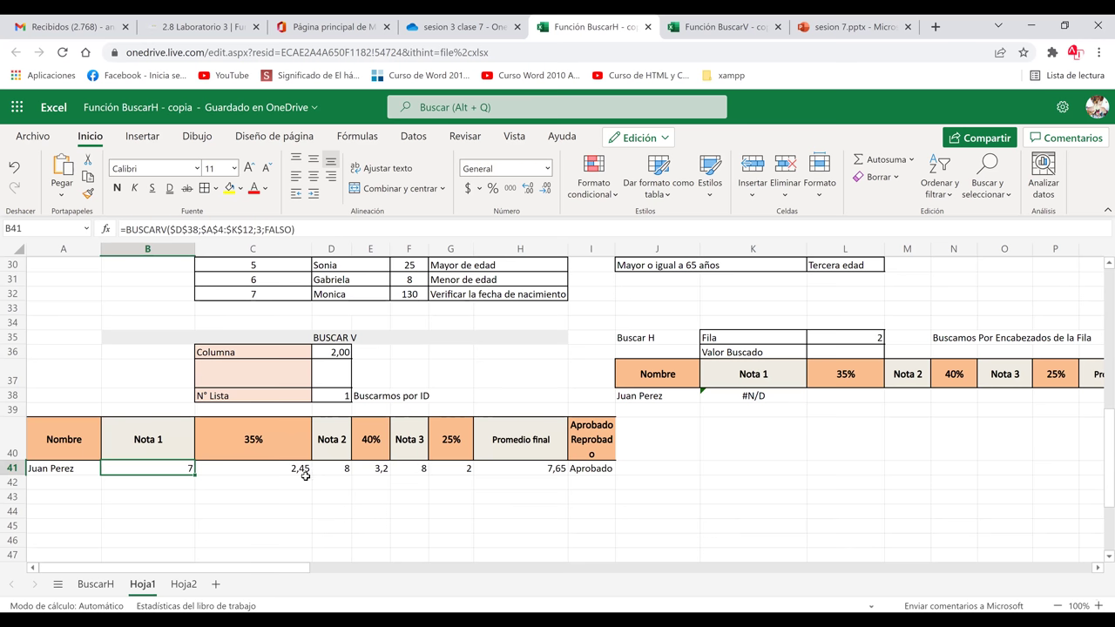
# Step: Return to the quarterly grades table and examine its header cells B4:J4, from Nombre to Aprobado/Reprobado, as horizontal lookup fields
pyautogui.press('Up')
pyautogui.press('Up')
pyautogui.press('Up')
pyautogui.press('Up')
pyautogui.press('Up')
pyautogui.press('Up')
pyautogui.press('Up')
pyautogui.press('Up')
pyautogui.press('Up')
pyautogui.press('Up')
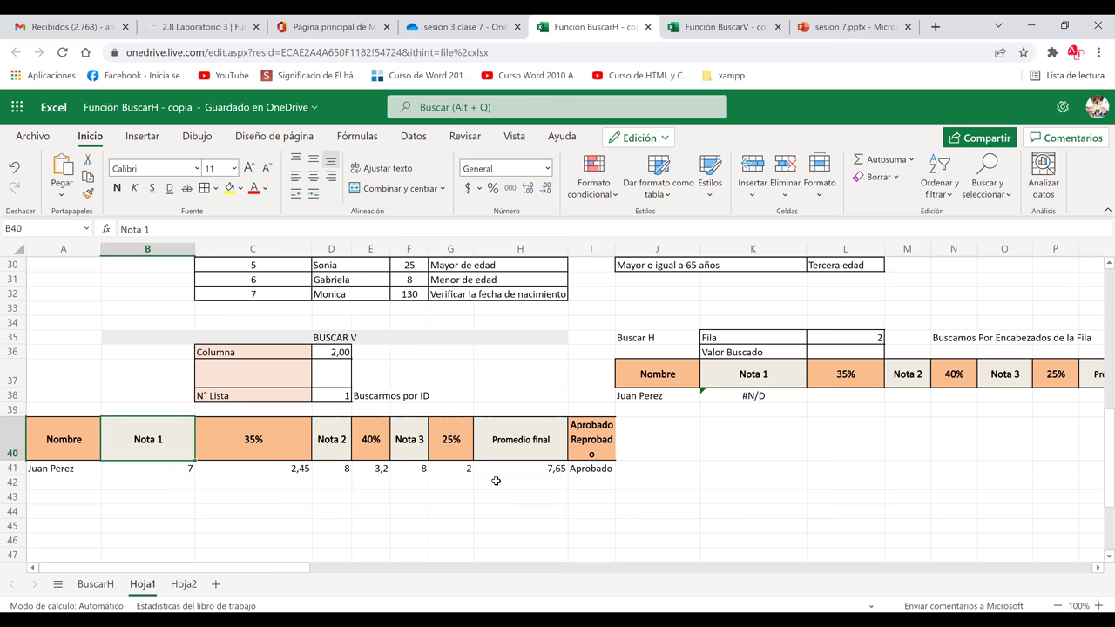
pyautogui.press('Up')
pyautogui.press('Up')
pyautogui.press('Up')
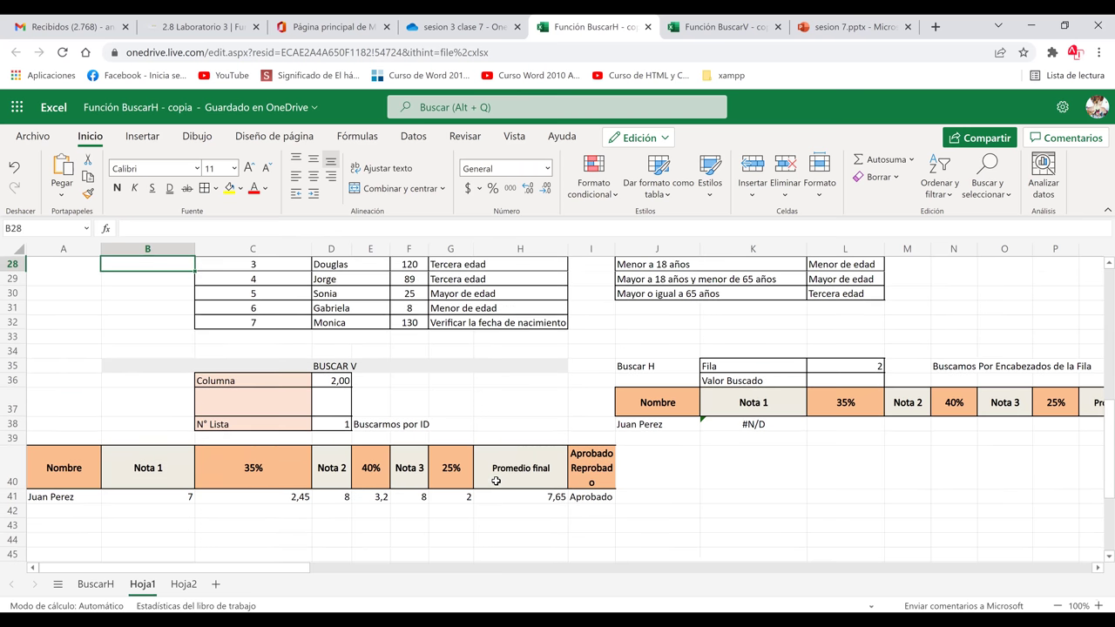
pyautogui.press('Up')
pyautogui.press('Up')
pyautogui.press('Up')
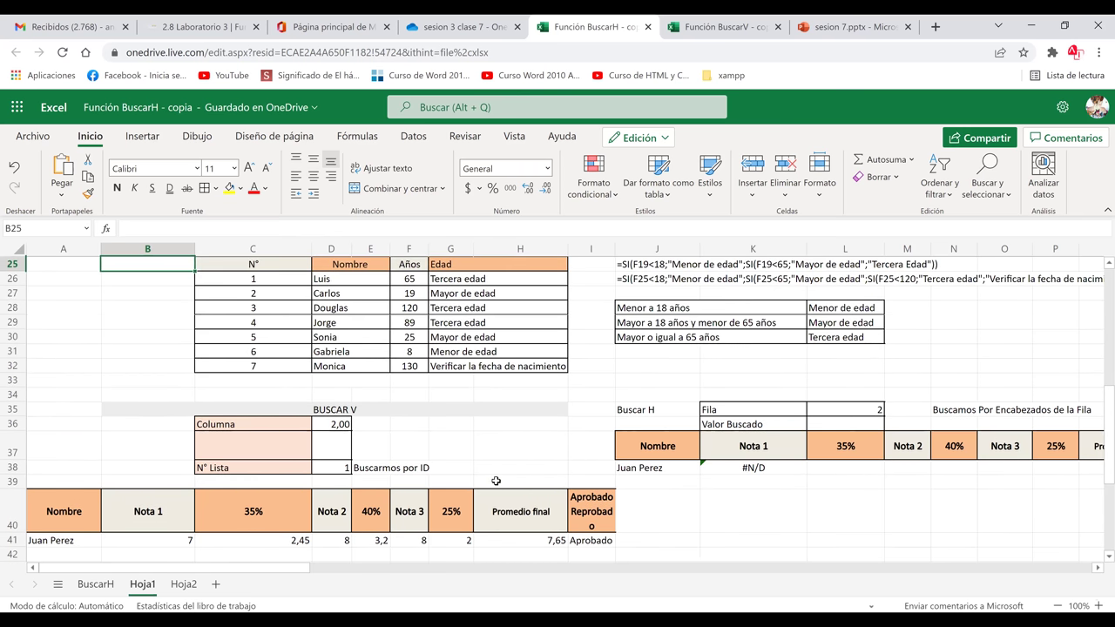
pyautogui.press('Up')
pyautogui.press('Up')
pyautogui.press('Up')
pyautogui.press('Up')
pyautogui.press('Up')
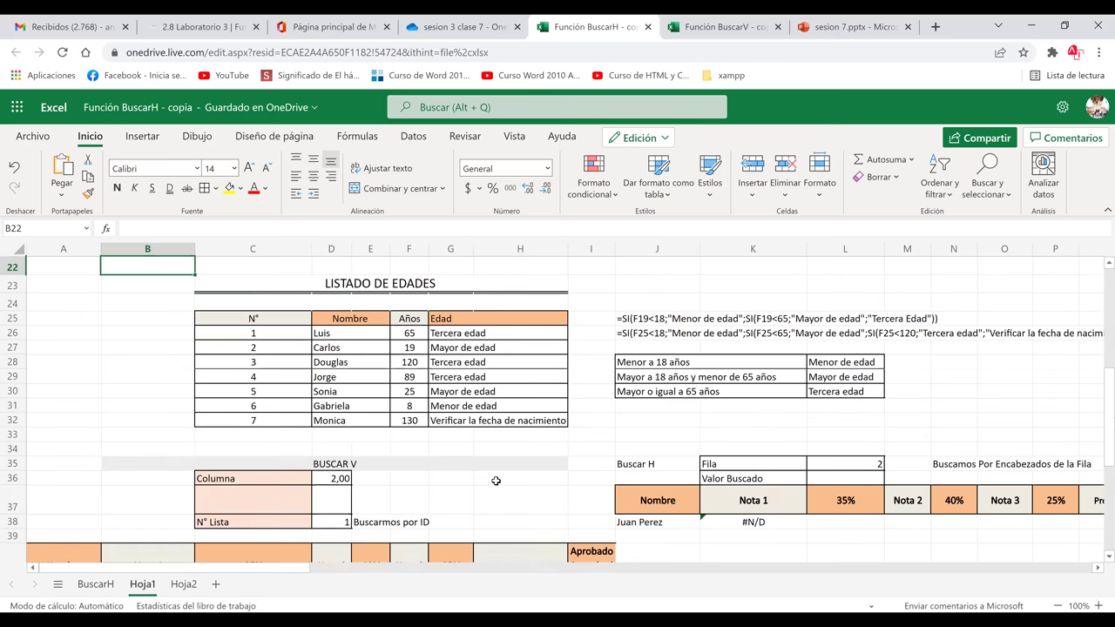
pyautogui.press('Up')
pyautogui.press('Up')
pyautogui.press('Up')
pyautogui.press('Up')
pyautogui.press('Up')
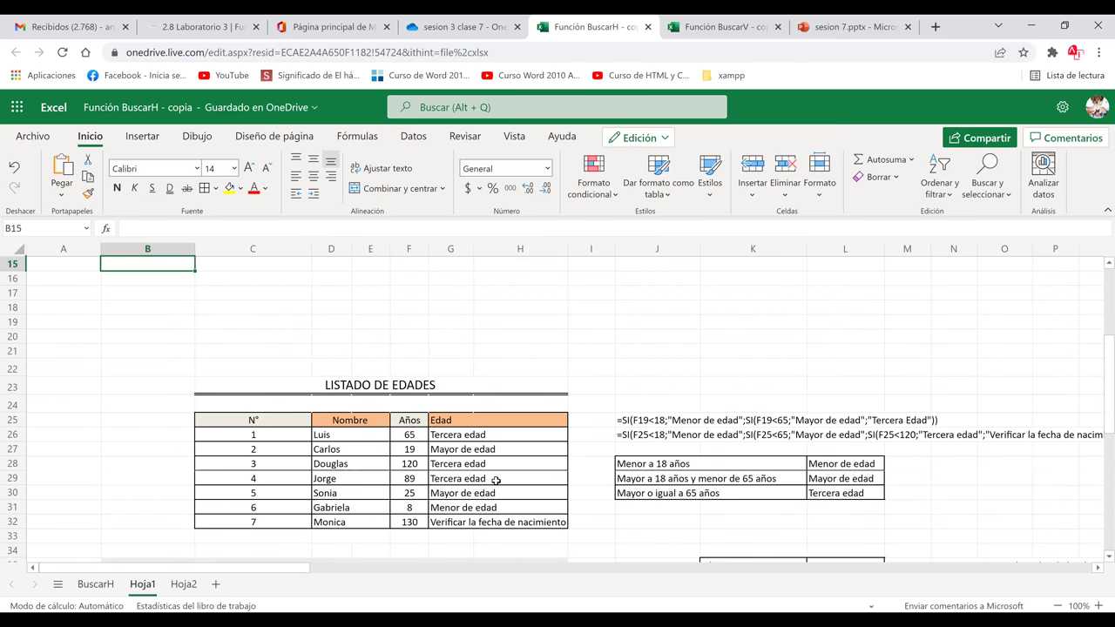
pyautogui.press('Up')
pyautogui.press('Up')
pyautogui.press('Up')
pyautogui.press('Up')
pyautogui.press('Up')
pyautogui.press('Up')
pyautogui.press('Up')
pyautogui.press('Up')
pyautogui.press('Up')
pyautogui.press('Up')
pyautogui.press('Up')
pyautogui.press('Up')
pyautogui.press('Up')
pyautogui.press('Up')
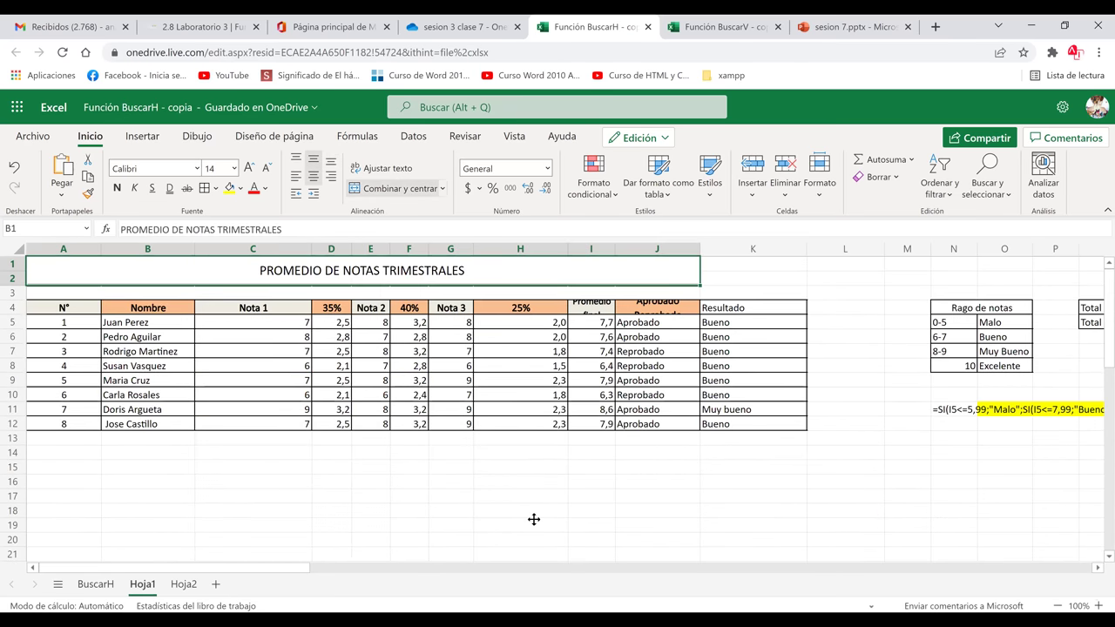
pyautogui.moveTo(108, 314); pyautogui.dragTo(661, 310)
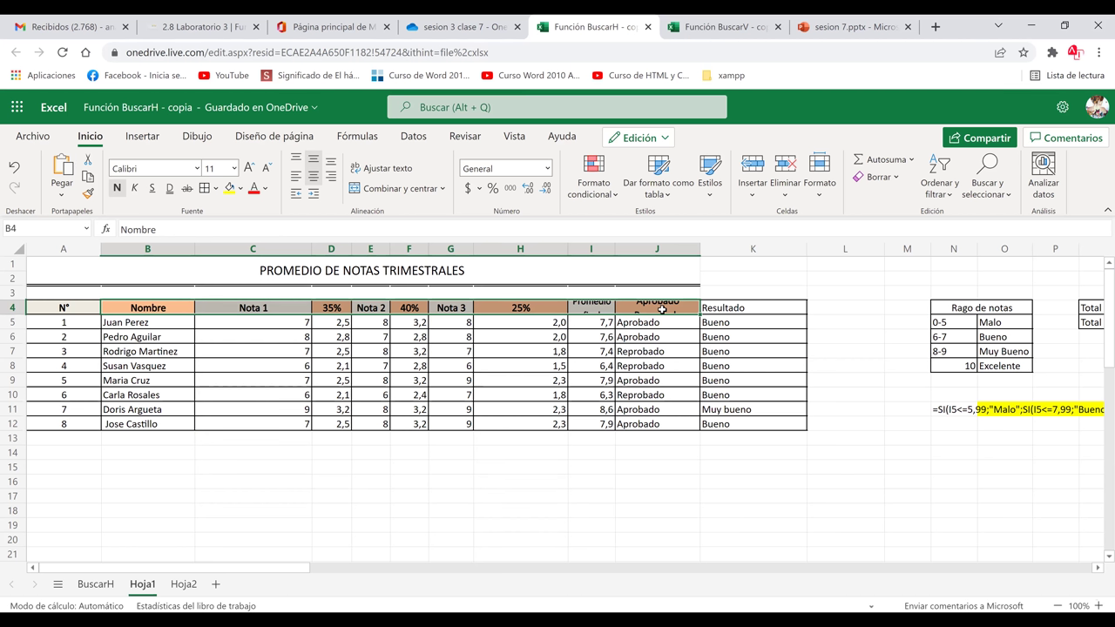
pyautogui.click(553, 447)
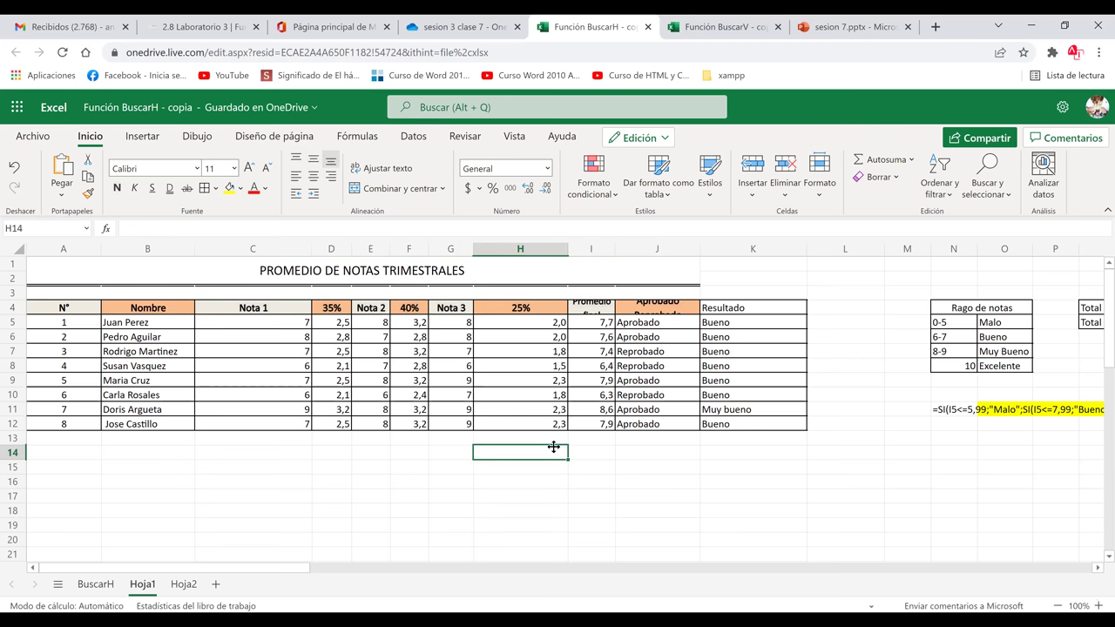